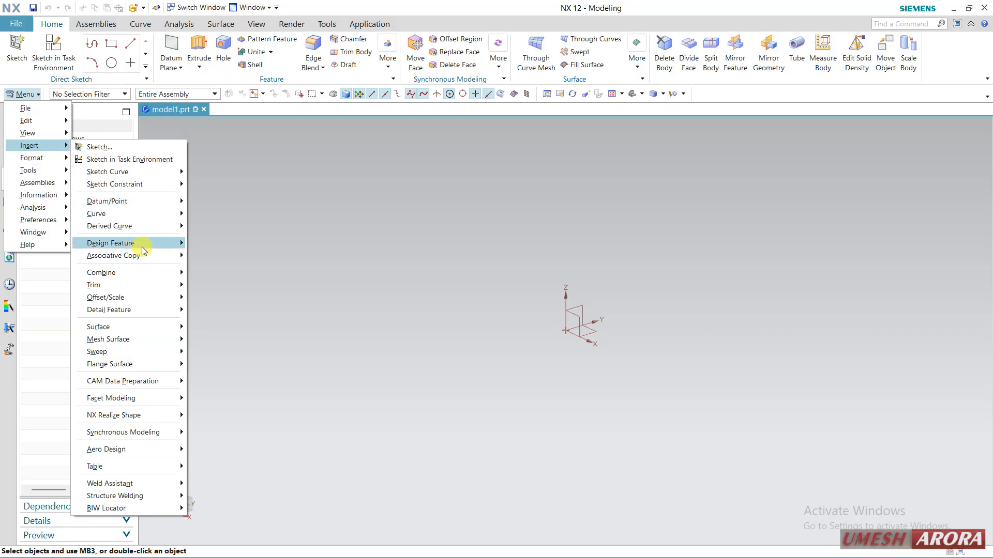
{"action": "mouse_move", "coordinate": [141, 246]}
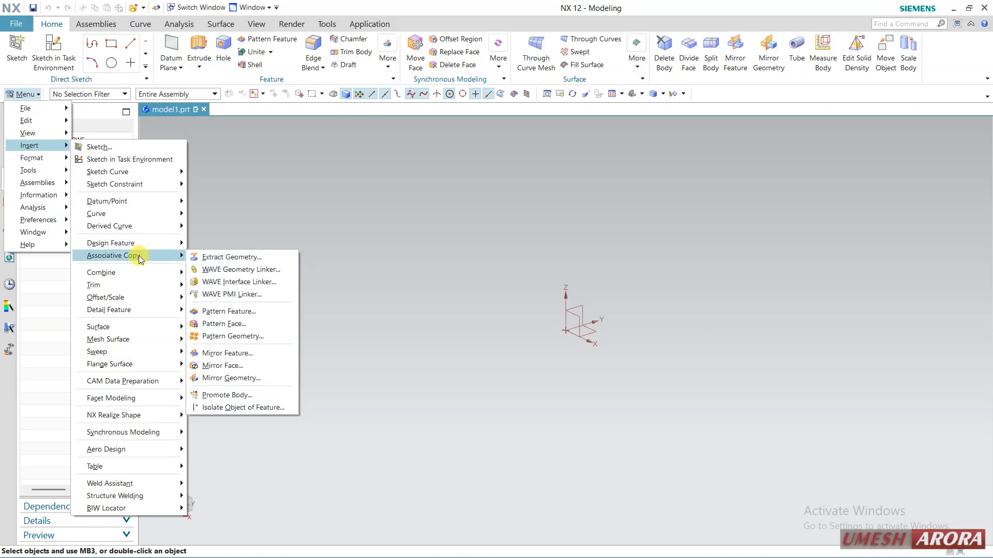
{"action": "left_click", "coordinate": [262, 183]}
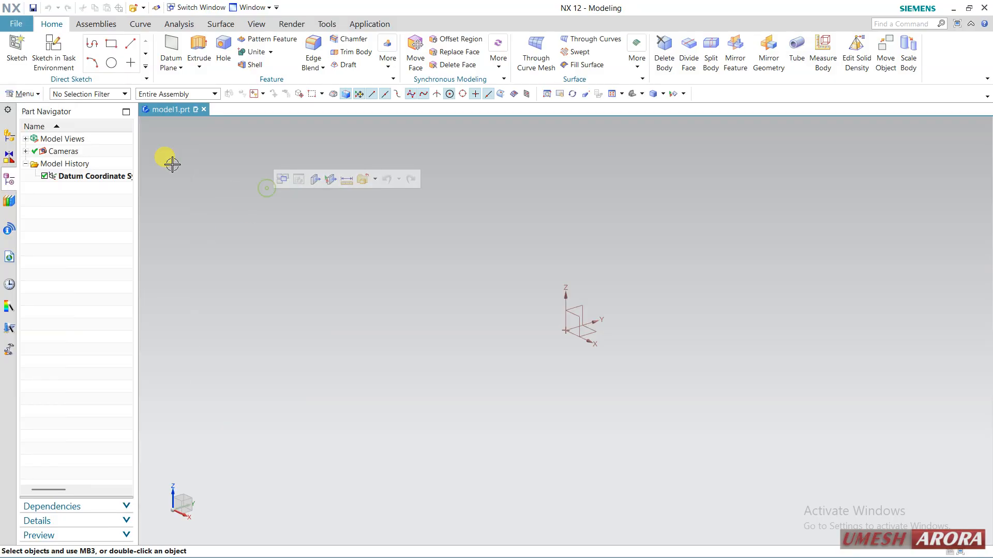
Sketch a rectangle about 162 mm wide and 90 mm high around the origin on the XY plane and finish the sketch.
{"action": "left_click", "coordinate": [45, 53]}
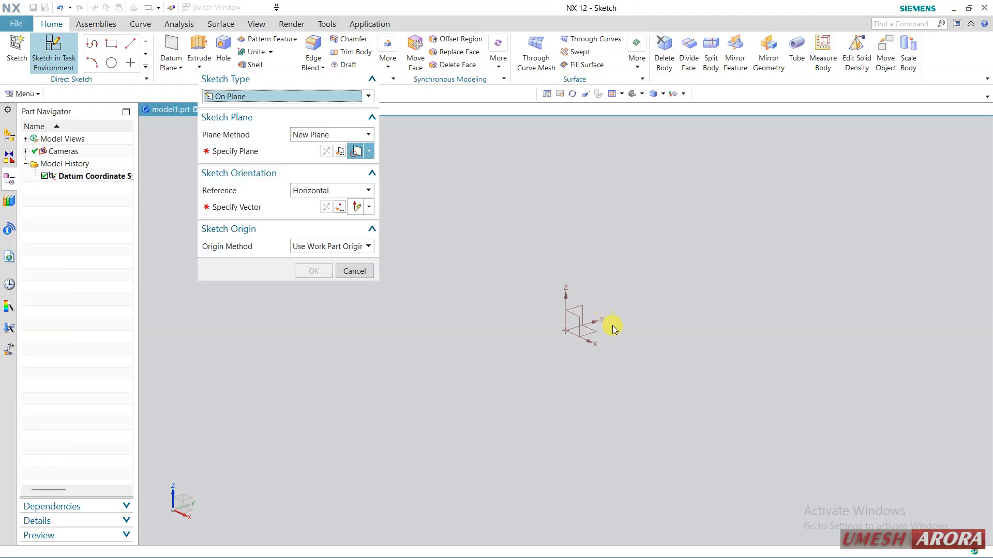
{"action": "left_click", "coordinate": [588, 334]}
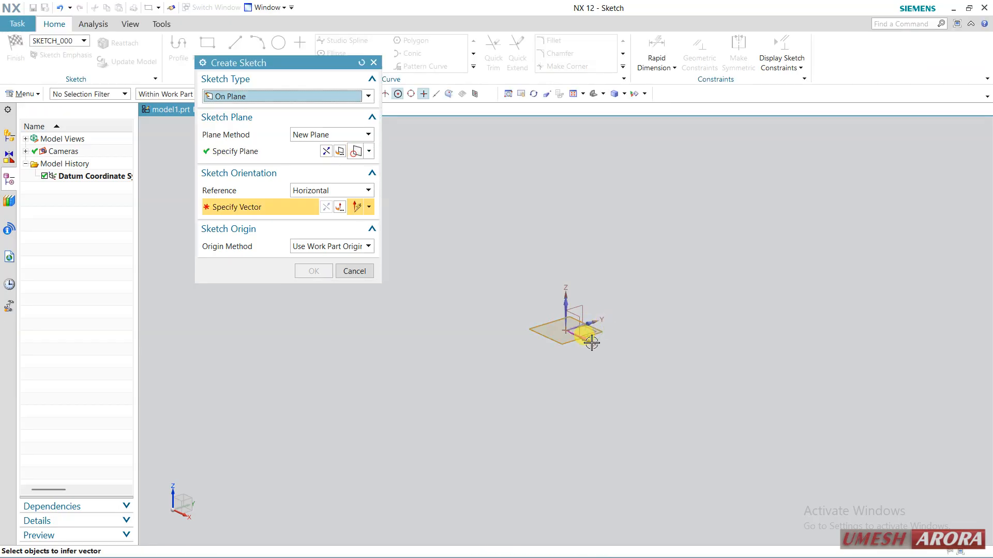
{"action": "middle_click", "coordinate": [489, 326]}
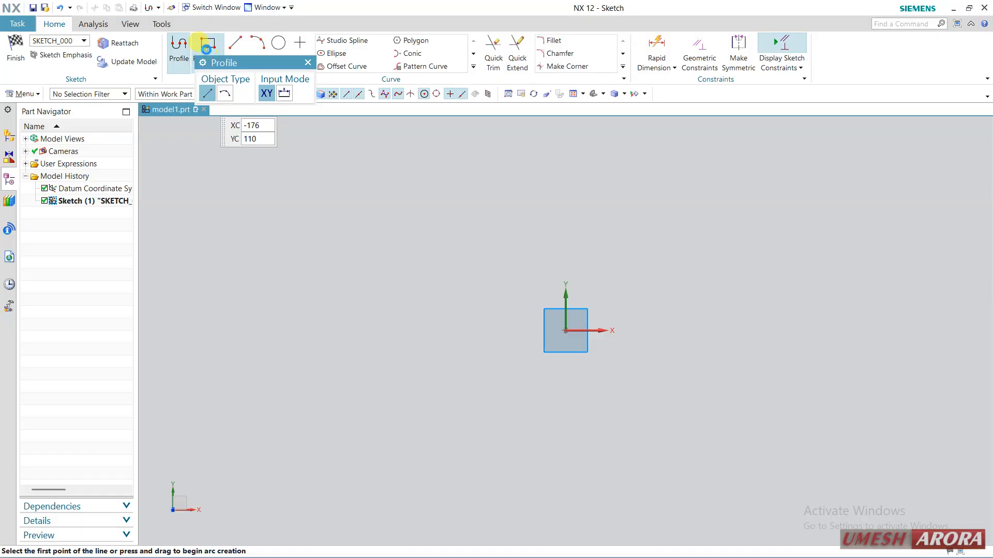
{"action": "left_click", "coordinate": [208, 45]}
{"action": "left_click", "coordinate": [416, 267]}
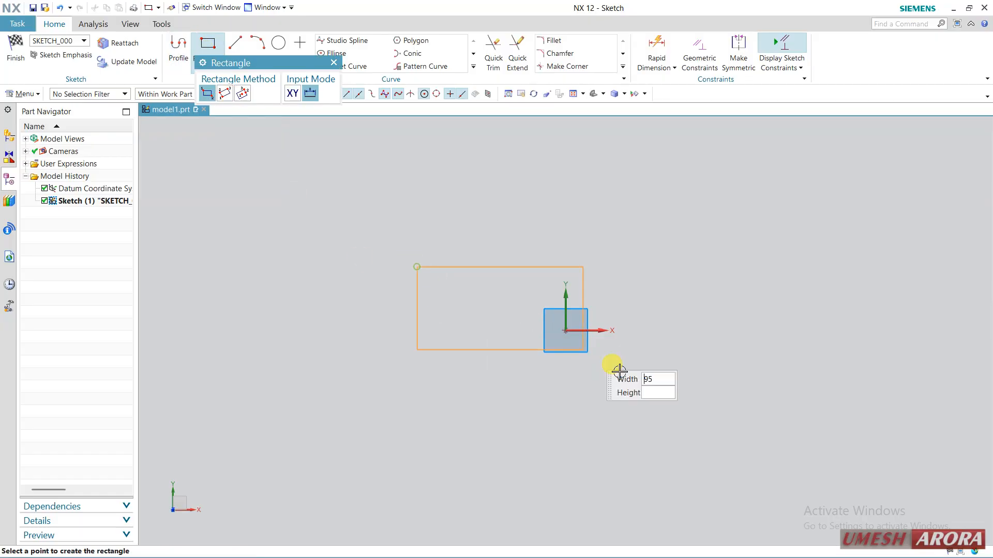
{"action": "left_click", "coordinate": [730, 440]}
{"action": "left_click", "coordinate": [21, 65]}
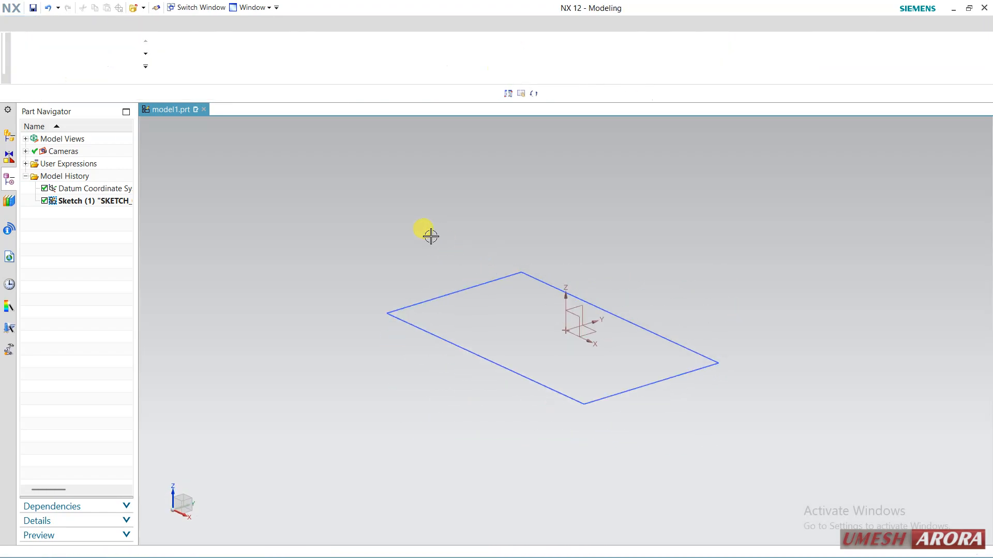
Extrude the rectangle into a solid block with a start distance of 32 mm and an end distance of 0 mm.
{"action": "left_click", "coordinate": [198, 43]}
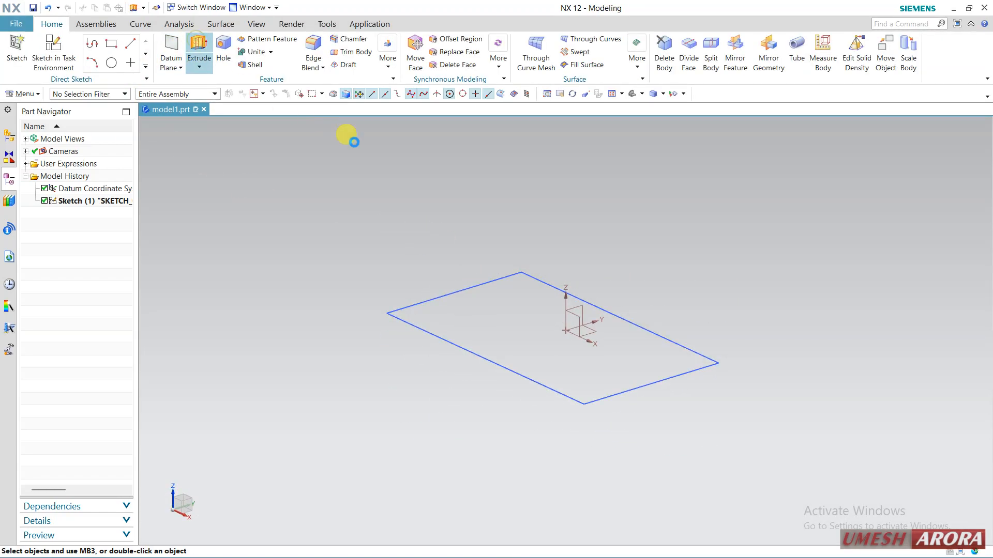
{"action": "left_click", "coordinate": [448, 293]}
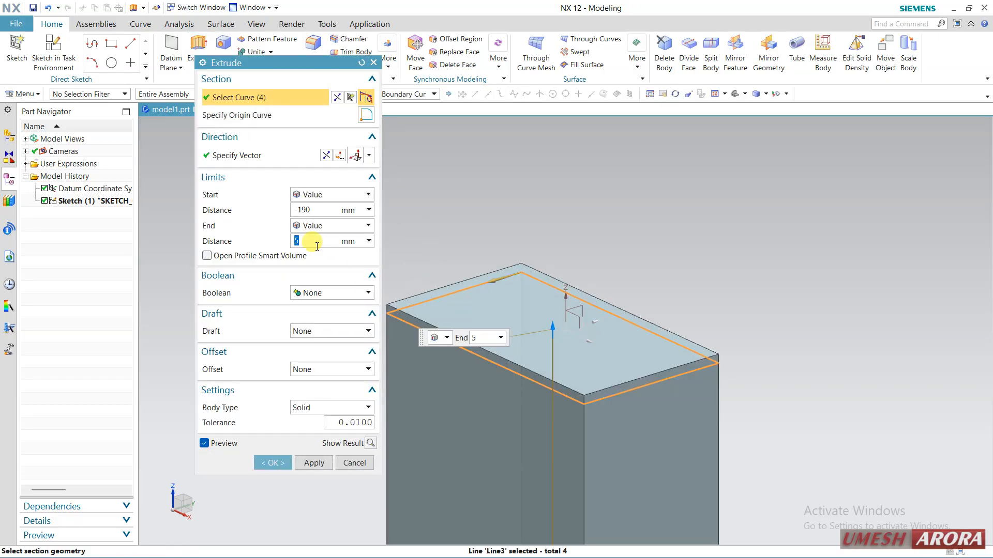
{"action": "type", "text": "0"}
{"action": "key", "text": "Return"}
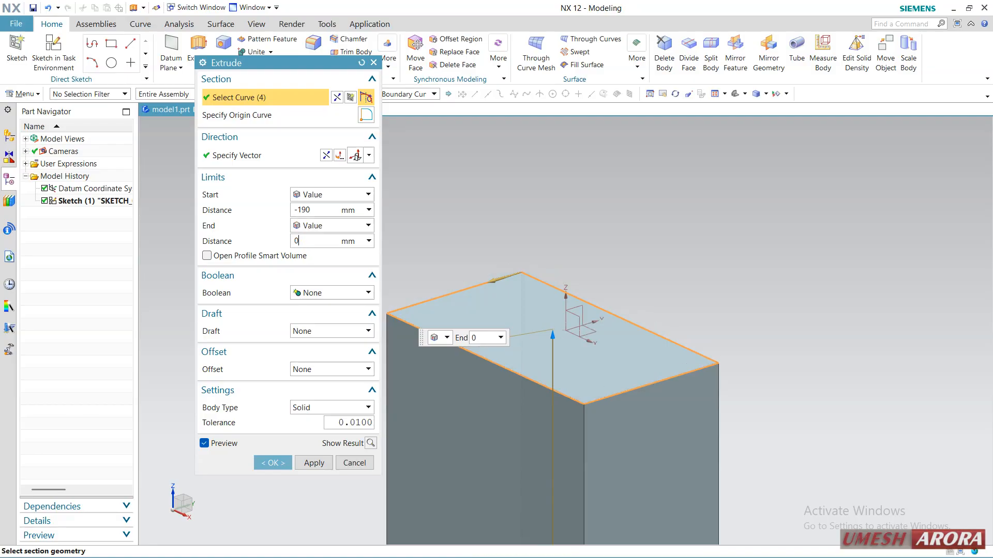
{"action": "left_click", "coordinate": [326, 210]}
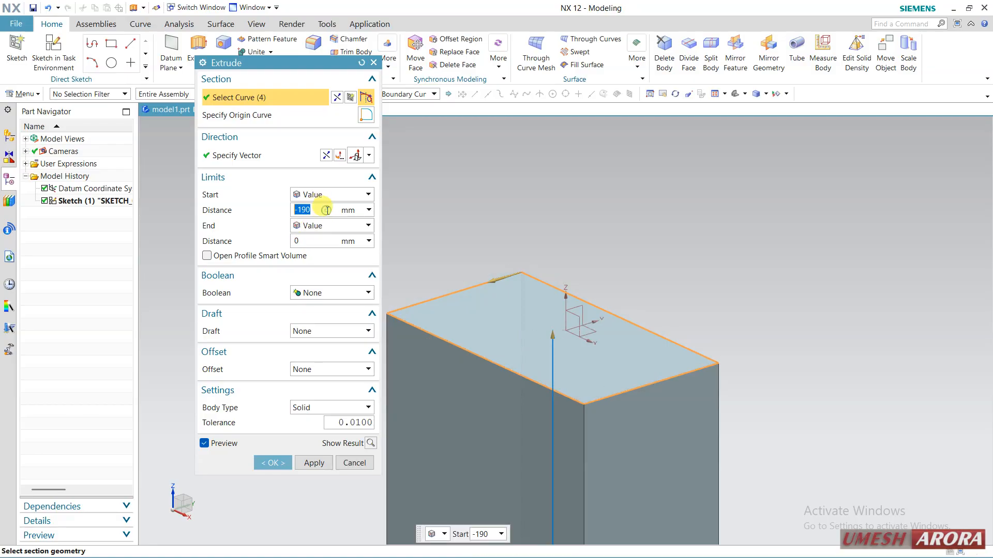
{"action": "key", "text": "Return"}
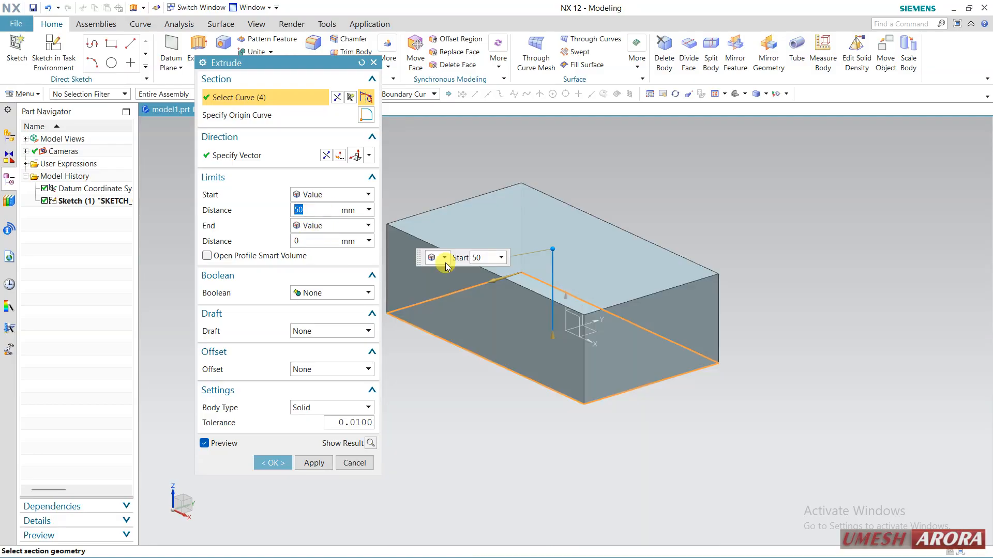
{"action": "left_click_drag", "start_coordinate": [549, 255], "coordinate": [552, 283]}
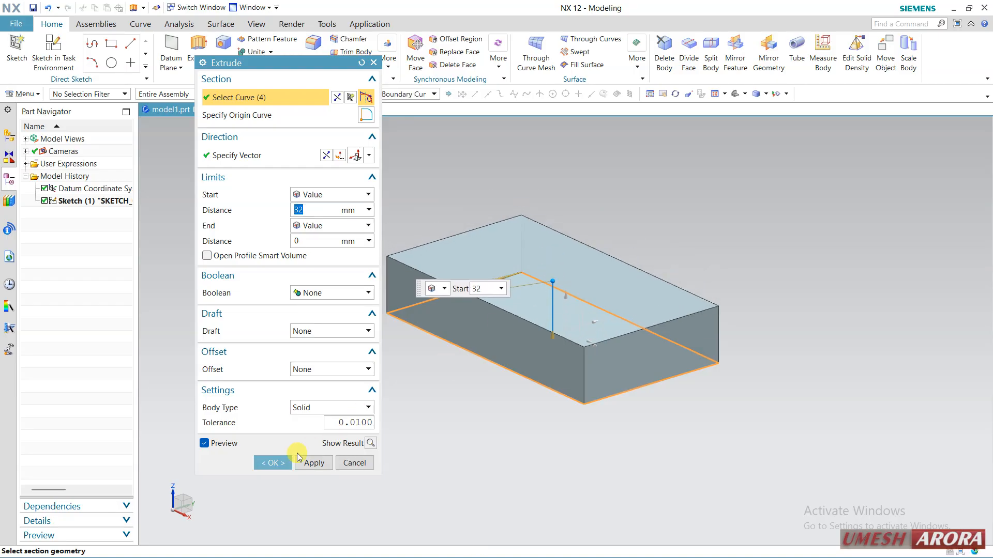
{"action": "left_click", "coordinate": [261, 462]}
Create a sketch on the block's top face with the X axis as its horizontal reference.
{"action": "middle_click_drag", "start_coordinate": [372, 354], "coordinate": [436, 382]}
{"action": "scroll", "coordinate": [627, 281], "scroll_direction": "up", "scroll_amount": 2}
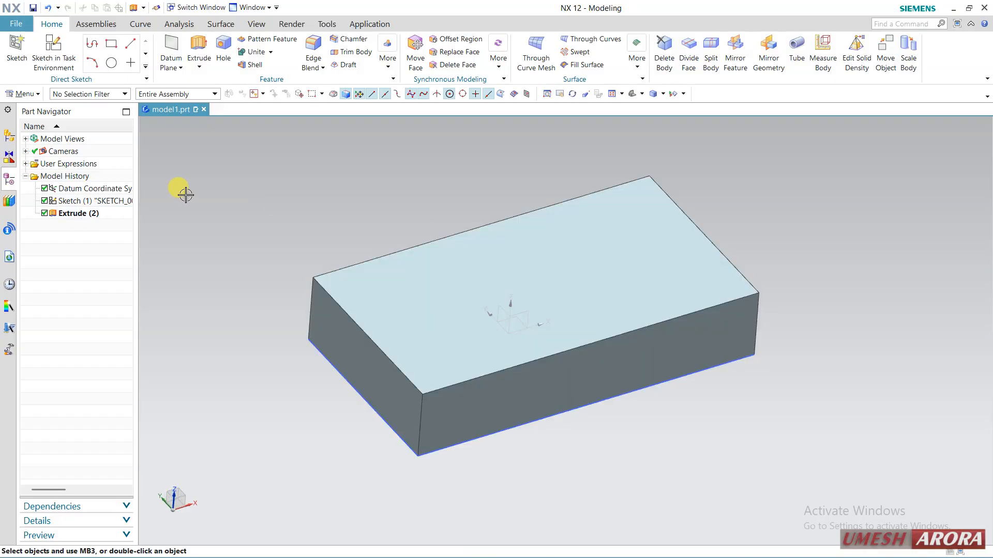
{"action": "left_click", "coordinate": [54, 56]}
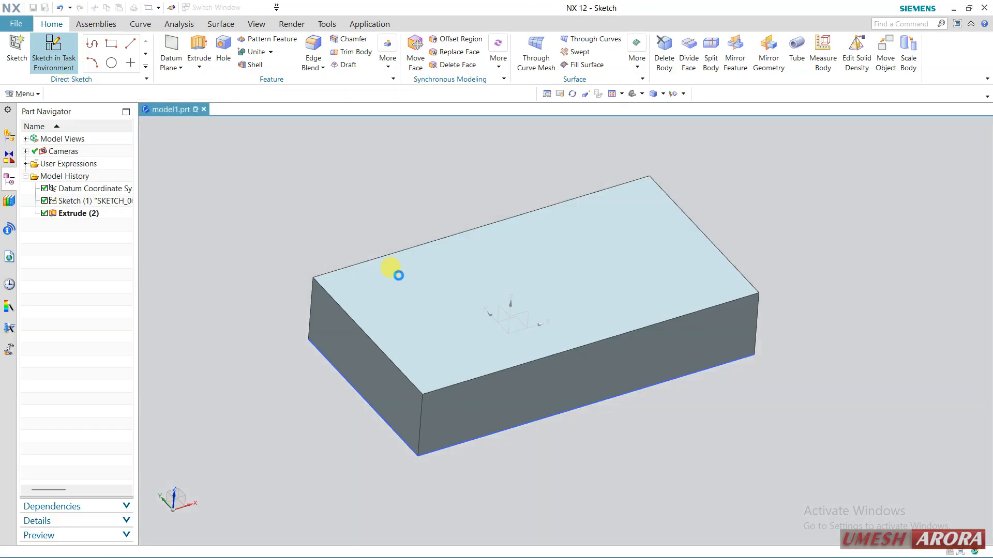
{"action": "left_click", "coordinate": [505, 290]}
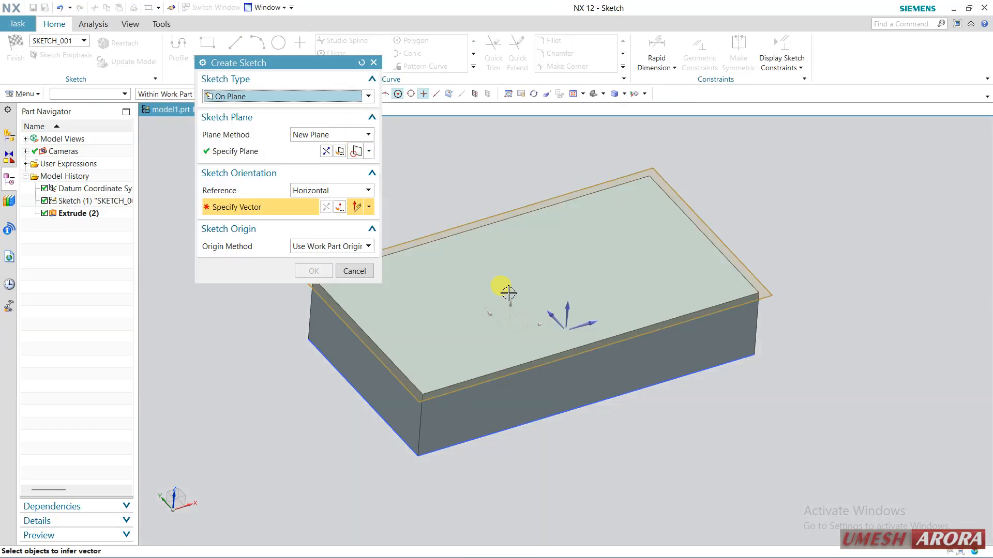
{"action": "left_click", "coordinate": [566, 319]}
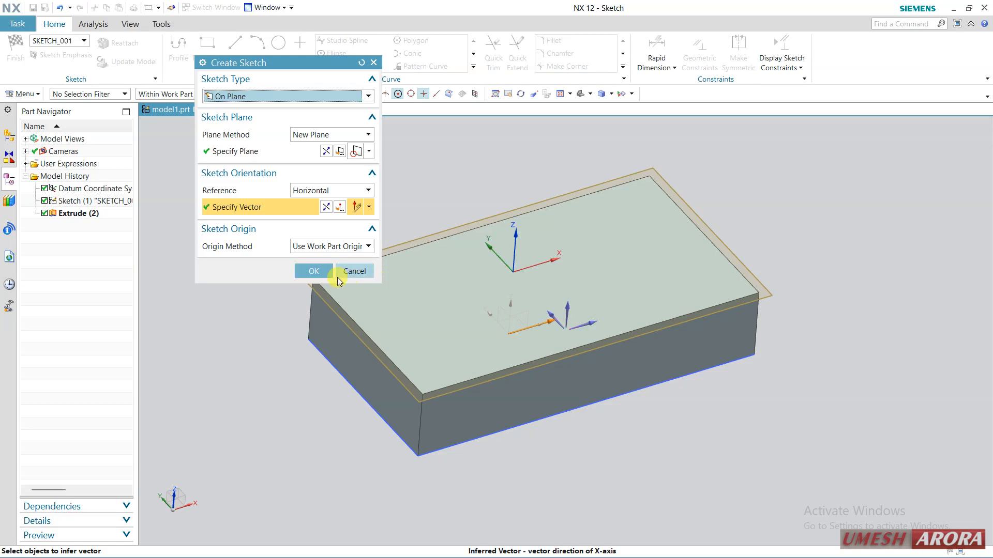
{"action": "left_click", "coordinate": [314, 272]}
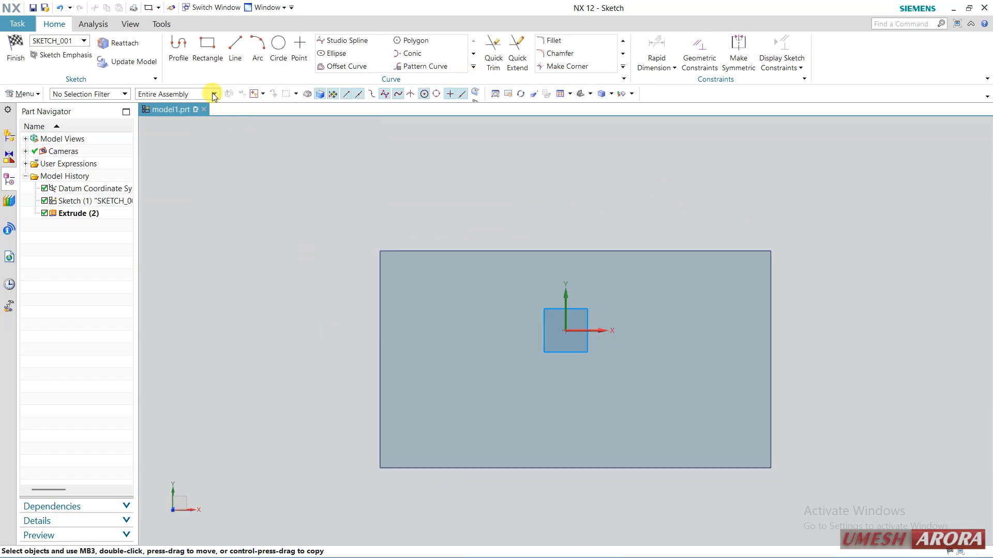
Draw a small tilted three-point rectangle about 15 mm long near the lower-left corner of the top face.
{"action": "left_click", "coordinate": [211, 48]}
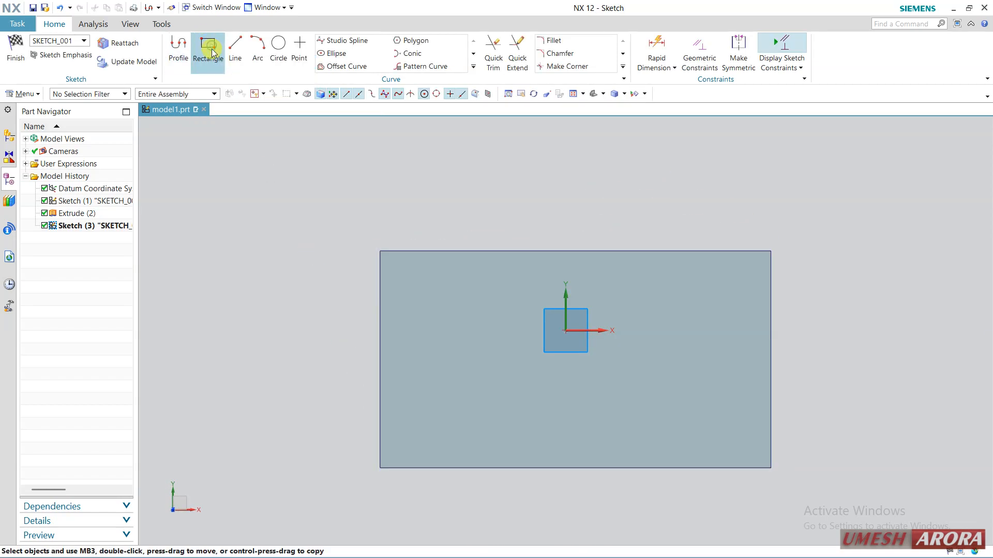
{"action": "left_click", "coordinate": [223, 94]}
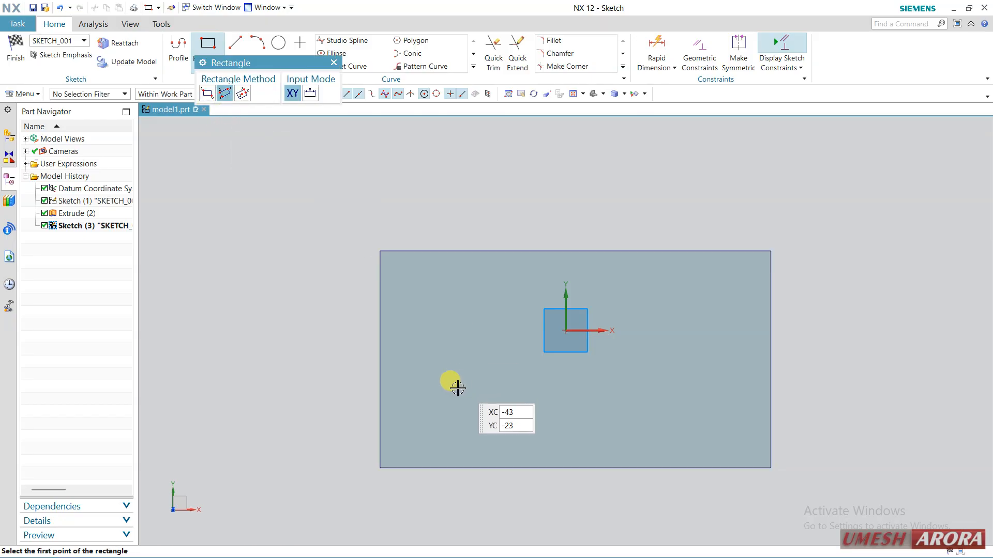
{"action": "left_click", "coordinate": [426, 427]}
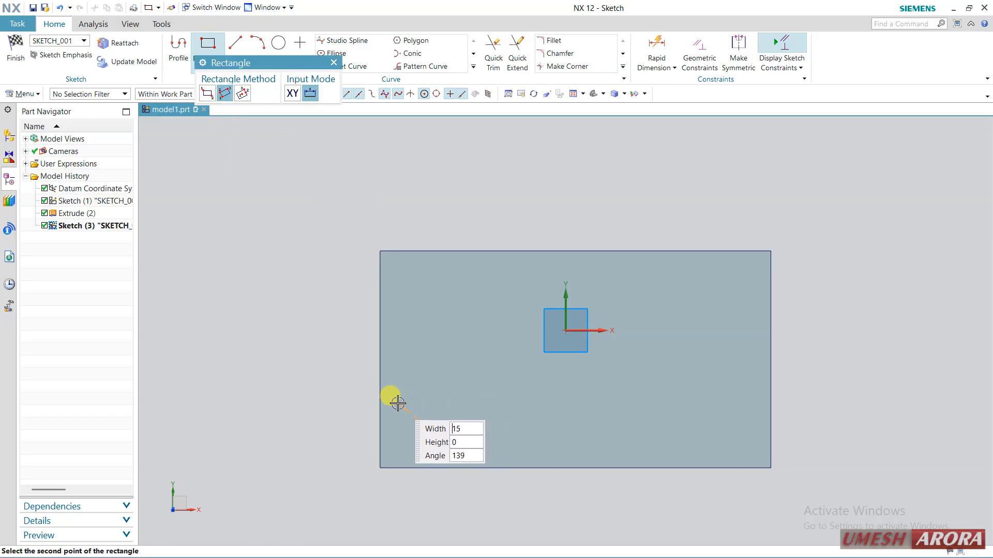
{"action": "left_click", "coordinate": [413, 401]}
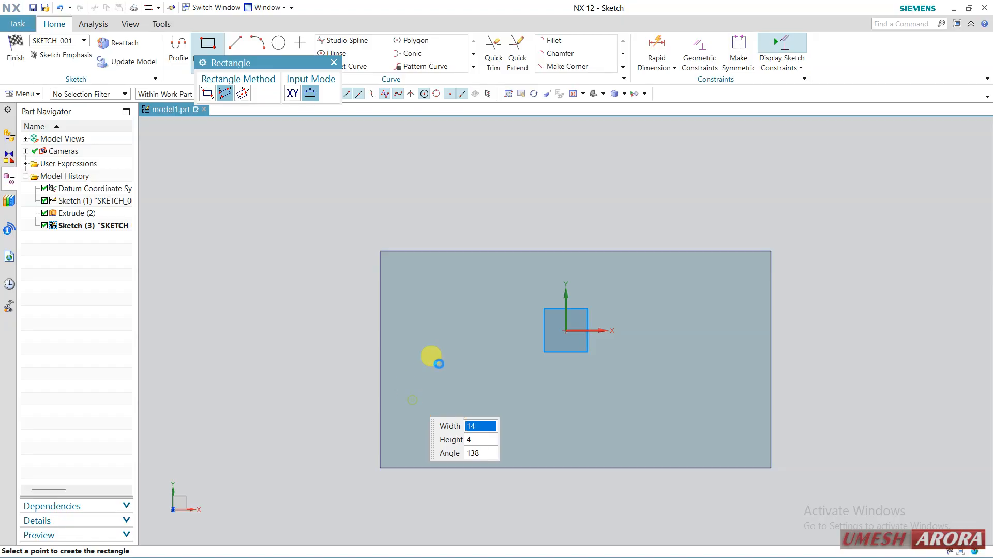
Draw a three-point arc of about 126 mm radius from the small rectangle's corner towards the face's right edge and finish the sketch.
{"action": "left_click", "coordinate": [257, 45]}
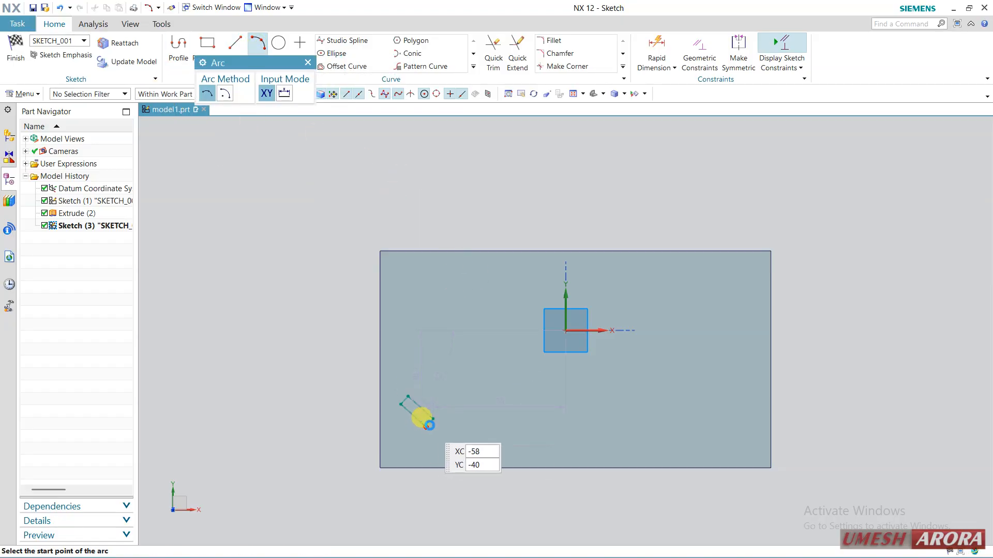
{"action": "left_click", "coordinate": [432, 425]}
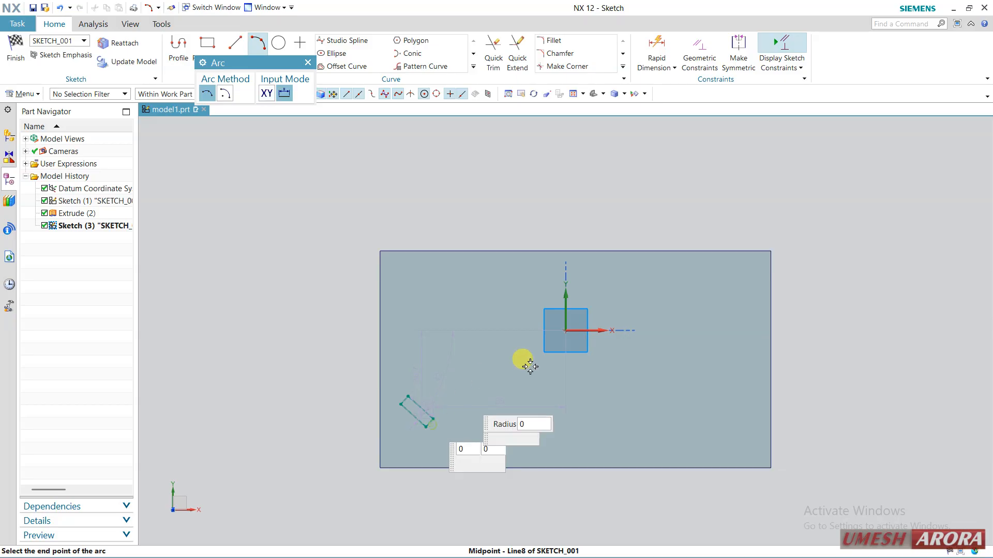
{"action": "left_click", "coordinate": [749, 338]}
{"action": "left_click", "coordinate": [657, 307]}
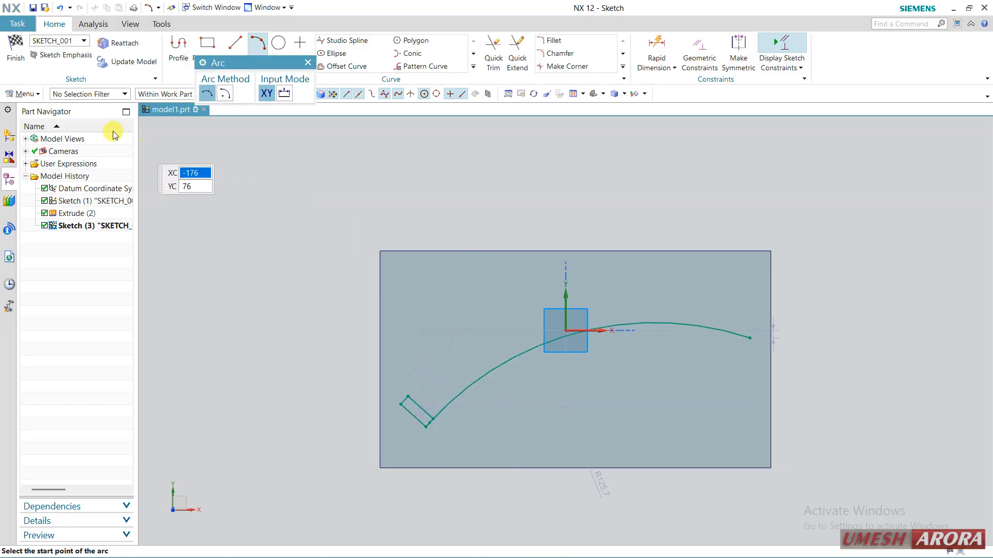
{"action": "key", "text": "Escape"}
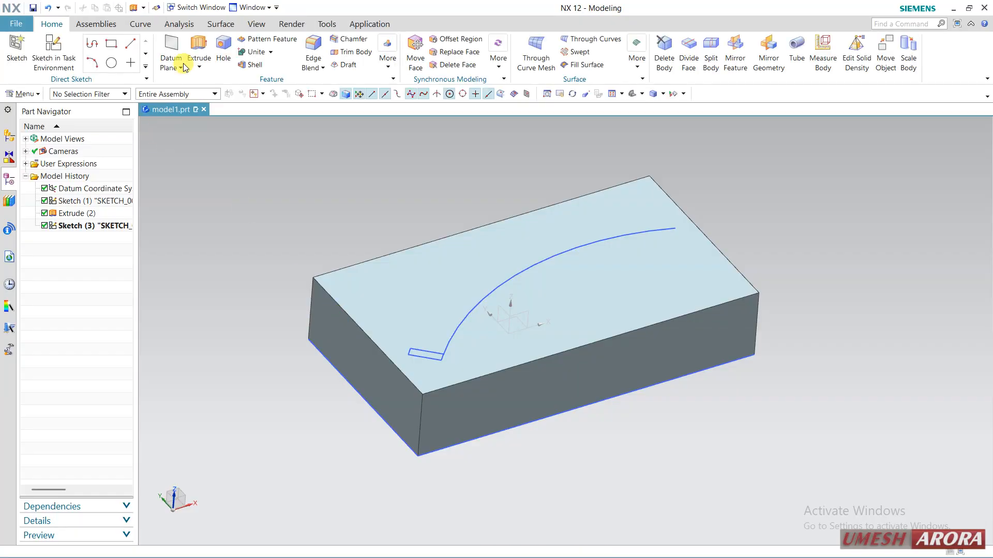
Extrude the small rectangle from a start distance of 17 mm to an end distance of 0 mm and unite it with the block.
{"action": "left_click", "coordinate": [197, 46]}
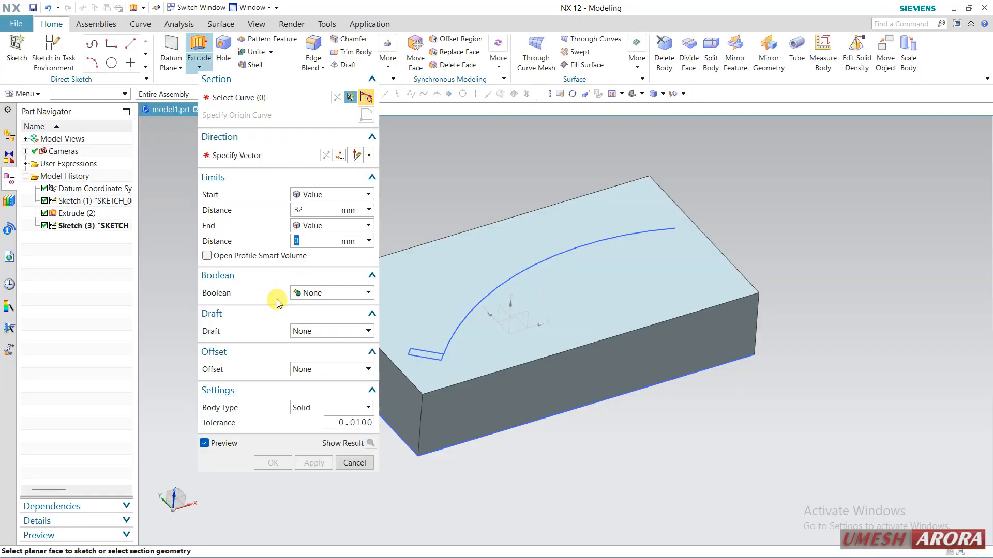
{"action": "left_click", "coordinate": [422, 353]}
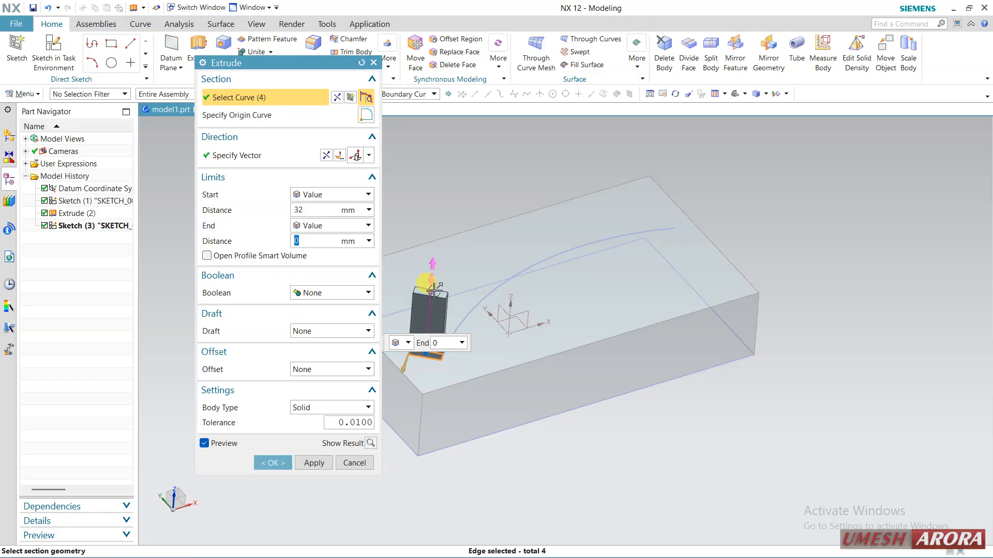
{"action": "left_click_drag", "start_coordinate": [432, 308], "coordinate": [431, 322]}
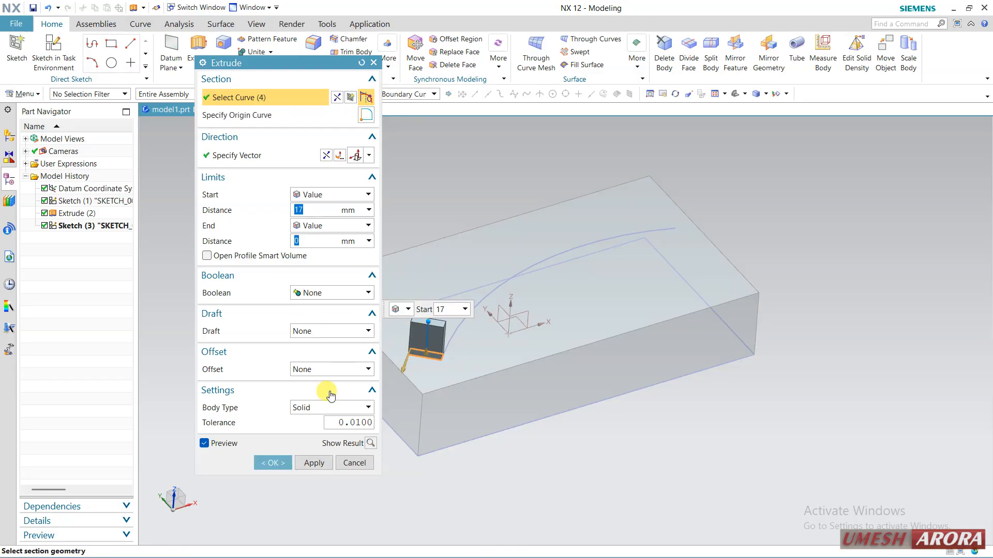
{"action": "left_click", "coordinate": [316, 293]}
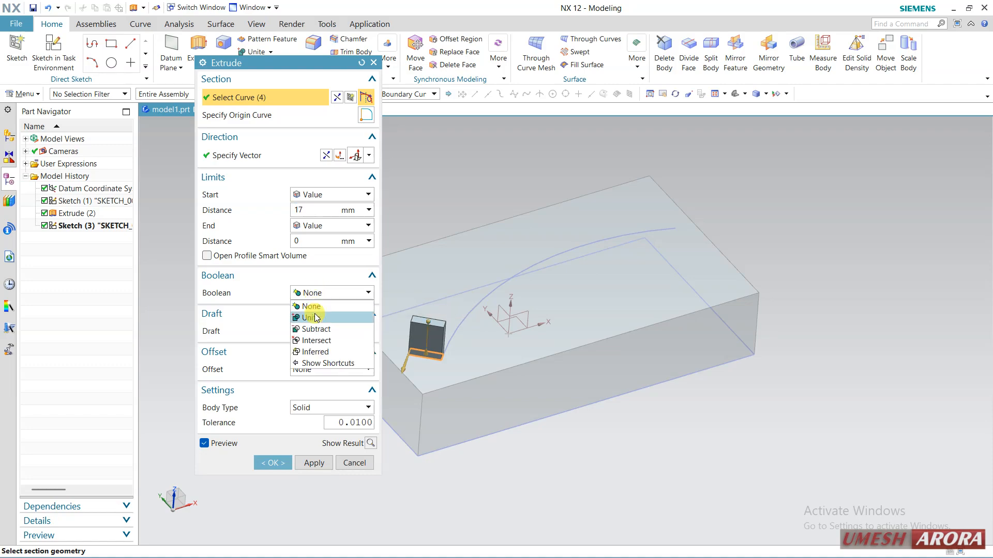
{"action": "left_click", "coordinate": [313, 313]}
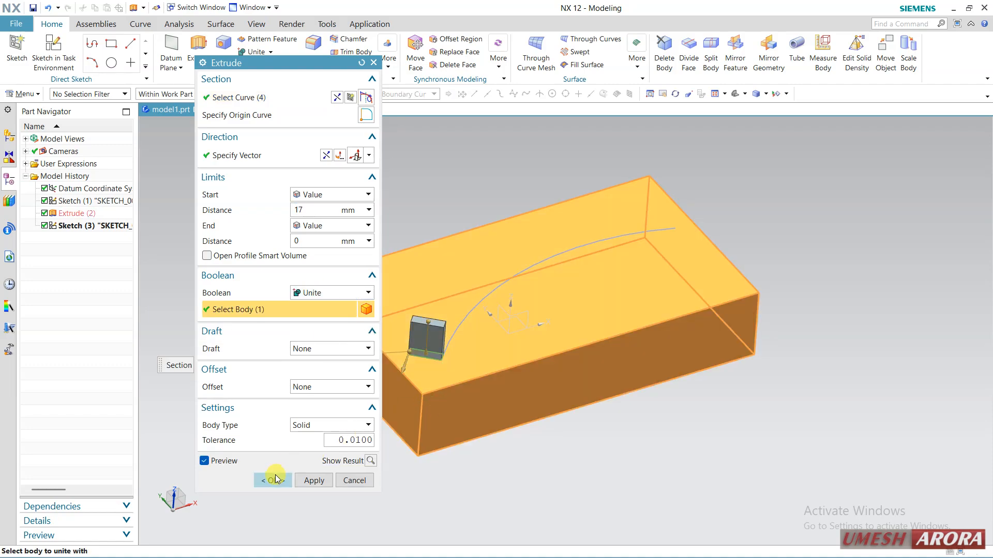
{"action": "left_click", "coordinate": [274, 480]}
Start a Pattern Feature of the small extruded boss with the Along layout, using the arc as the path.
{"action": "middle_click_drag", "start_coordinate": [434, 251], "coordinate": [422, 260]}
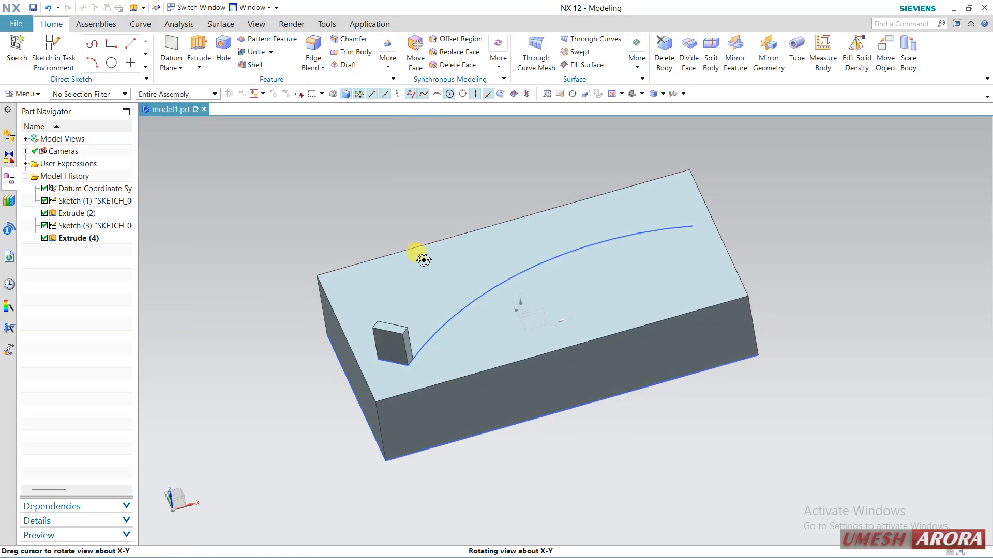
{"action": "scroll", "coordinate": [345, 143], "scroll_direction": "up", "scroll_amount": 1}
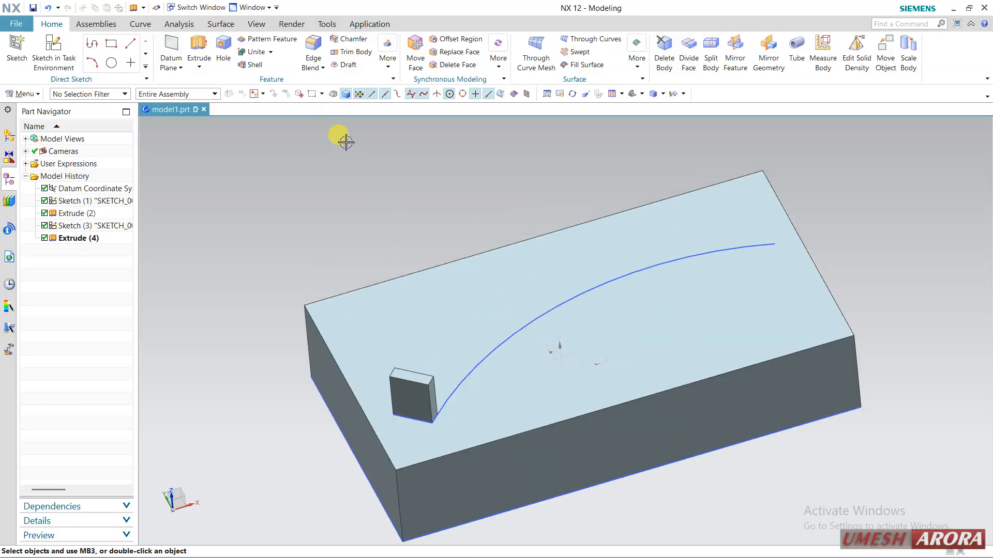
{"action": "left_click", "coordinate": [259, 40]}
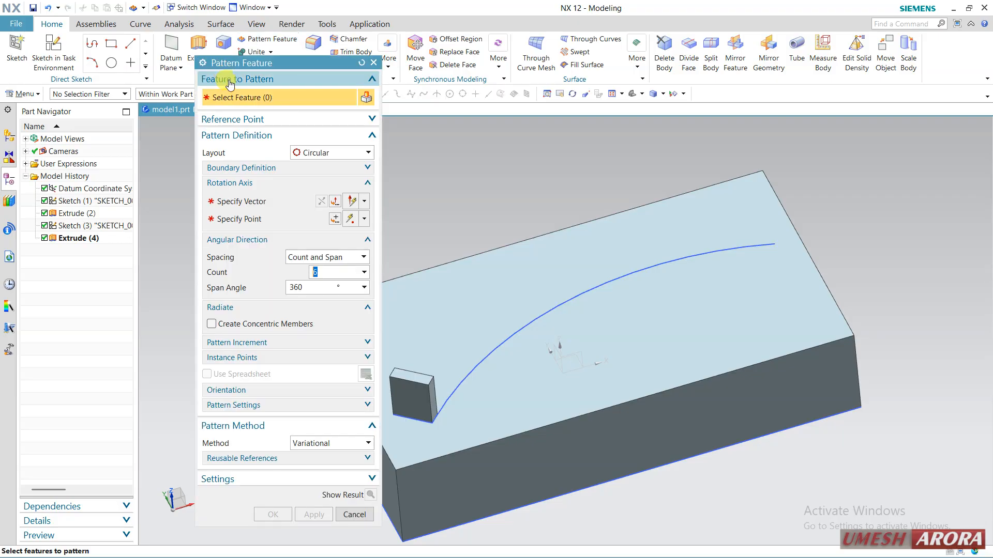
{"action": "left_click_drag", "start_coordinate": [255, 68], "coordinate": [167, 76]}
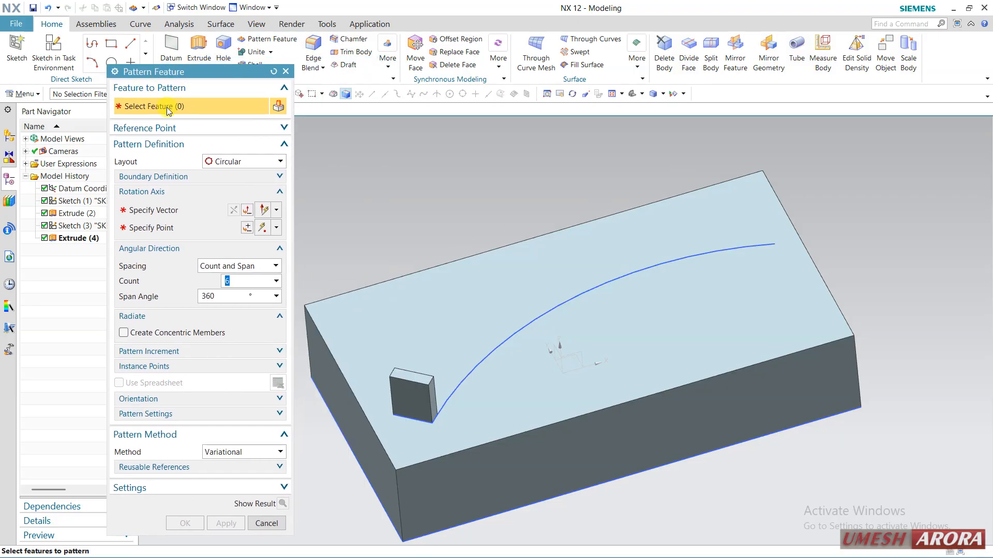
{"action": "left_click", "coordinate": [409, 372]}
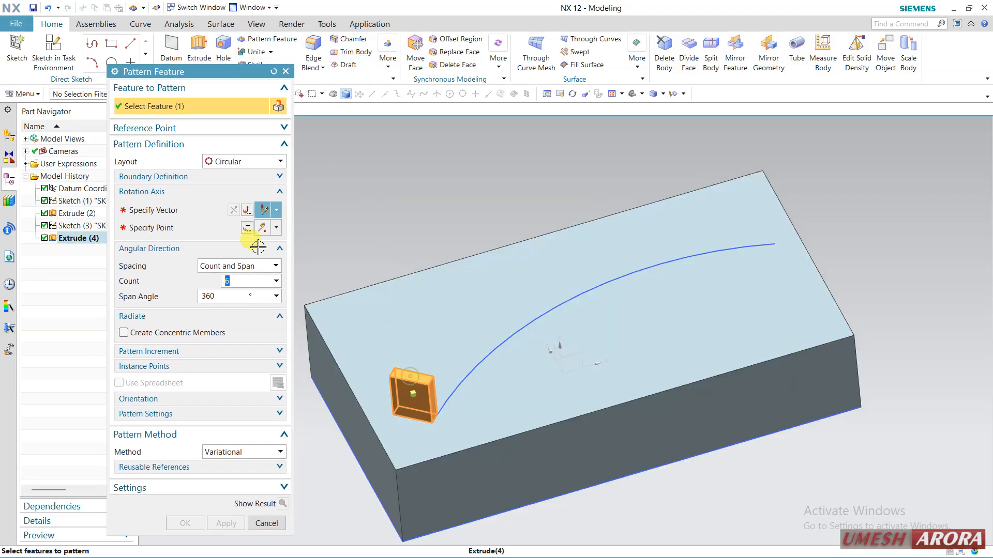
{"action": "left_click", "coordinate": [225, 161]}
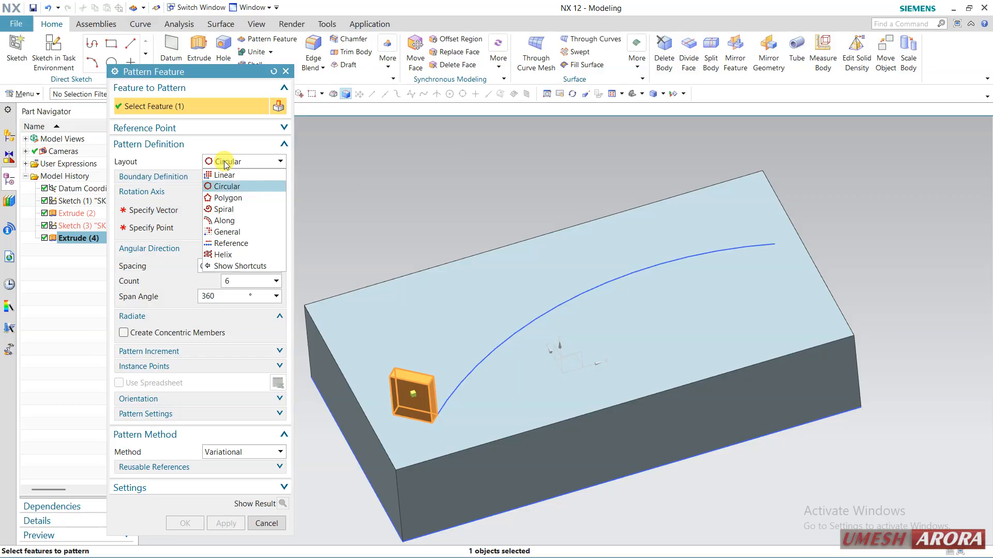
{"action": "left_click", "coordinate": [225, 221]}
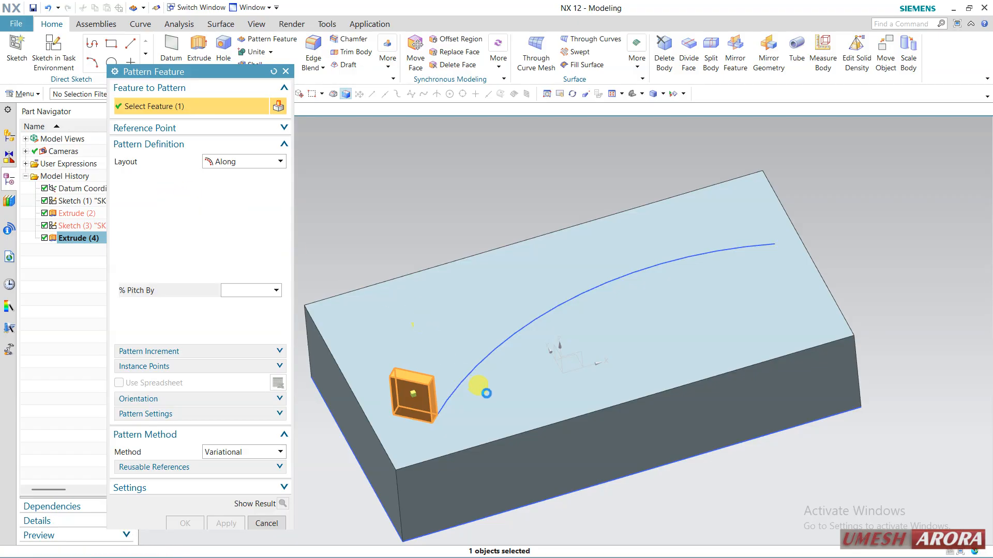
{"action": "left_click", "coordinate": [190, 214]}
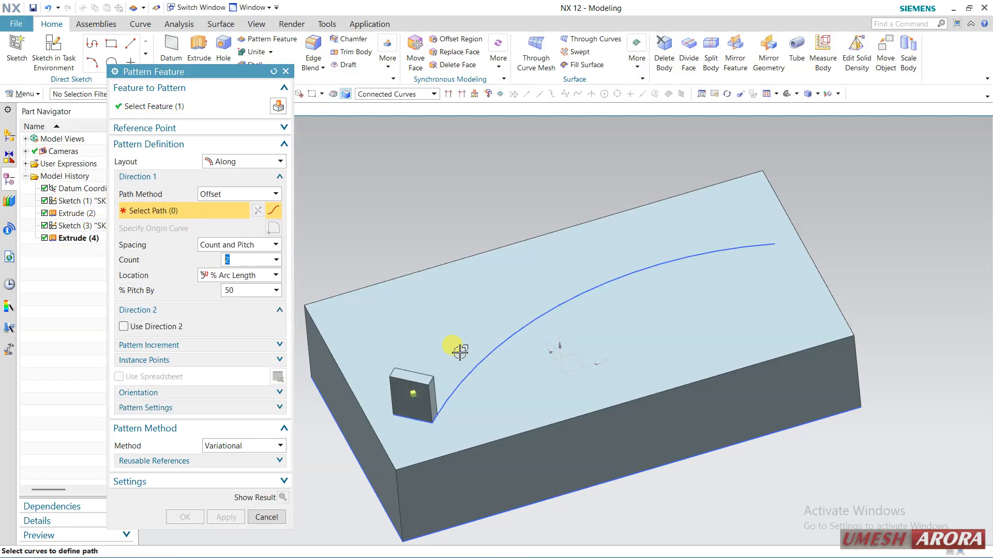
{"action": "left_click", "coordinate": [464, 381]}
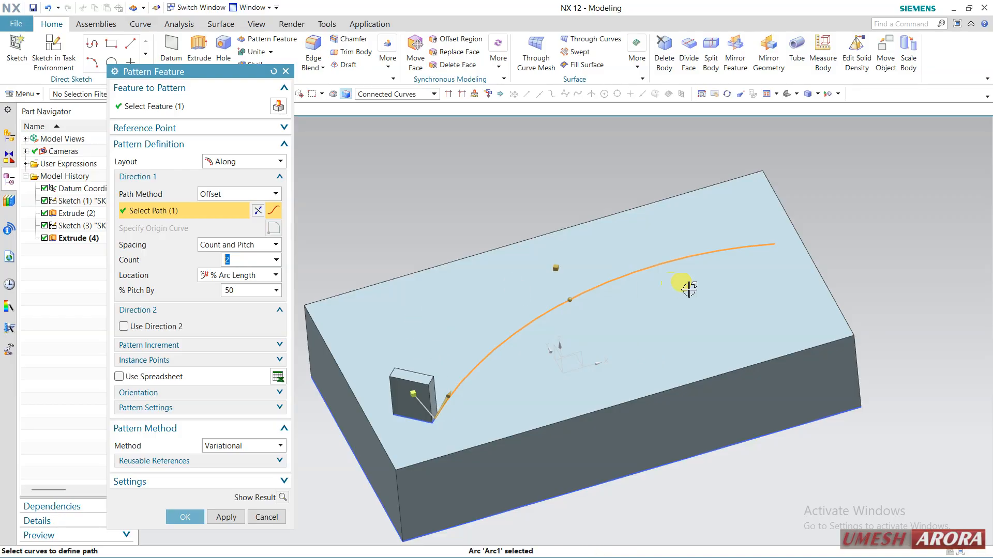
Preview the two-instance pattern along the arc and dismiss the preview.
{"action": "mouse_move", "coordinate": [538, 171]}
{"action": "middle_mouse_down"}
{"action": "mouse_move", "coordinate": [525, 182]}
{"action": "mouse_move", "coordinate": [528, 172]}
{"action": "middle_mouse_up"}
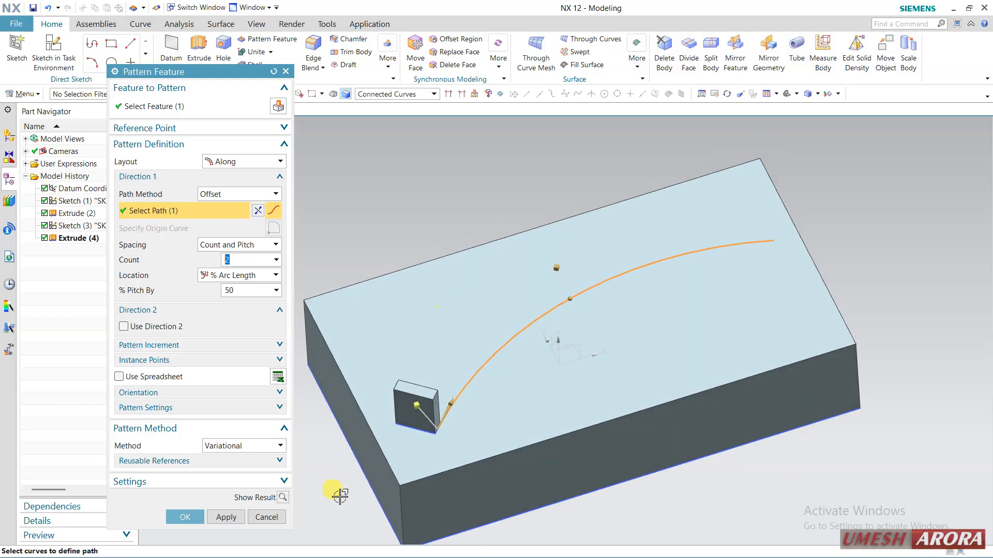
{"action": "left_click", "coordinate": [282, 498]}
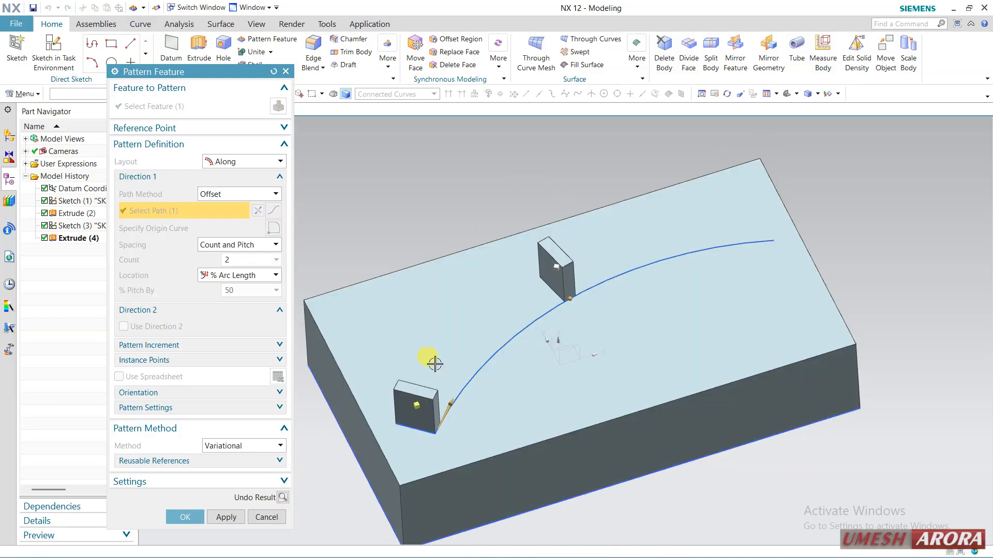
{"action": "left_click", "coordinate": [282, 498]}
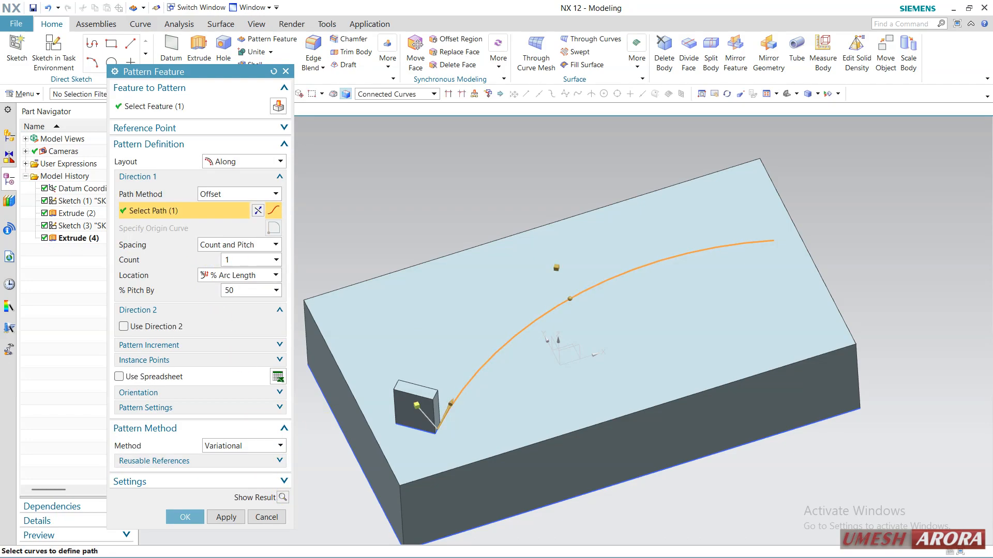
Set the pattern count to 10 with Count and Span spacing over 100 % of the arc length, and preview the result.
{"action": "left_click", "coordinate": [246, 289]}
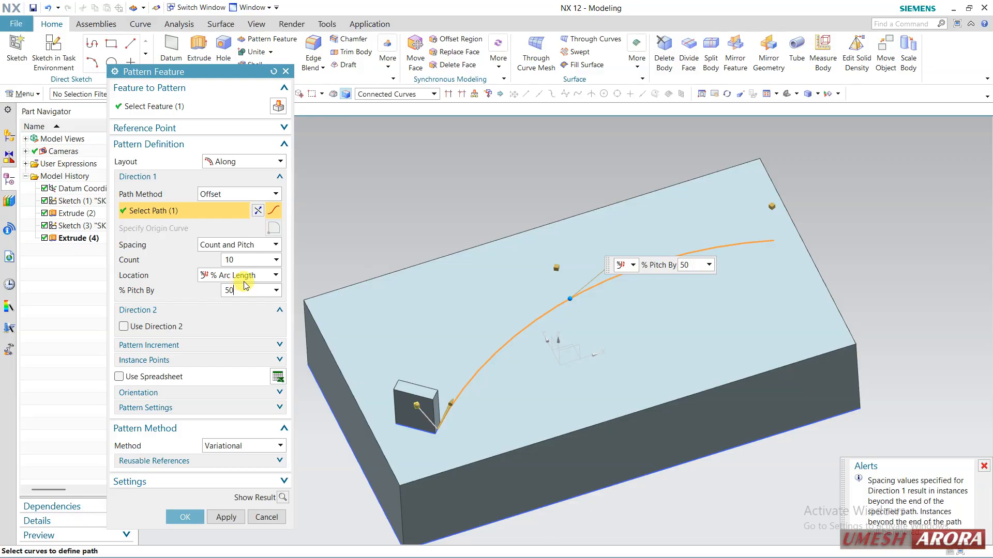
{"action": "left_click", "coordinate": [257, 246]}
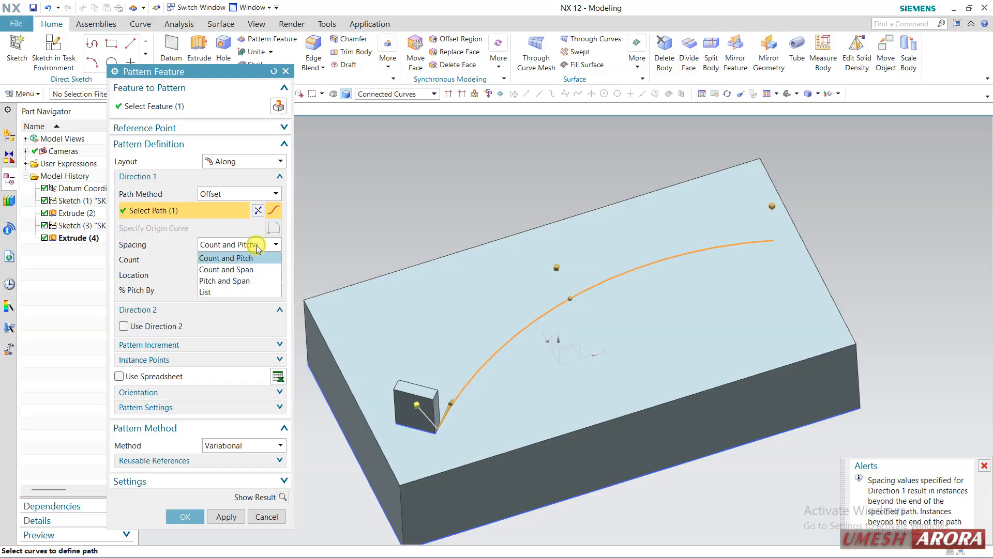
{"action": "left_click", "coordinate": [246, 270]}
{"action": "left_click", "coordinate": [241, 290]}
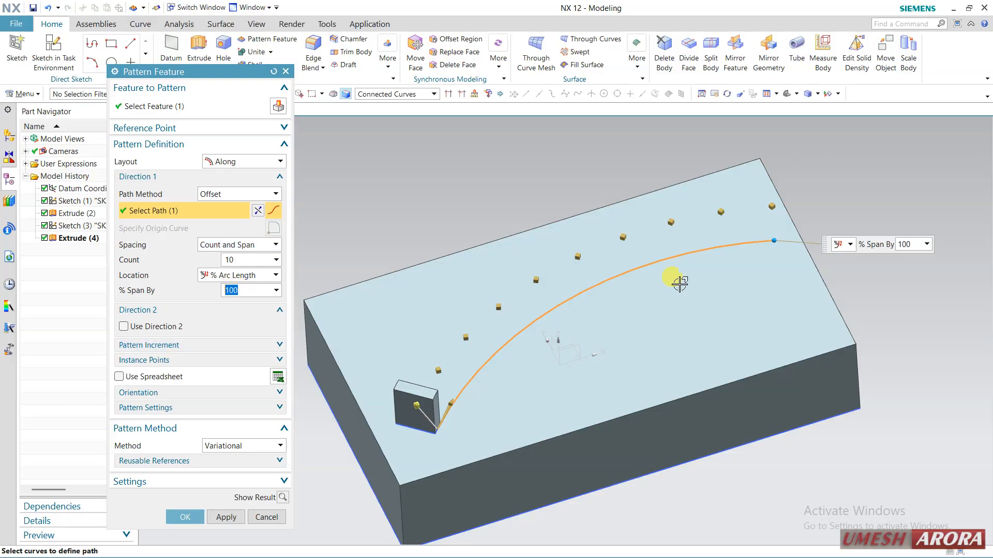
{"action": "left_click", "coordinate": [283, 497]}
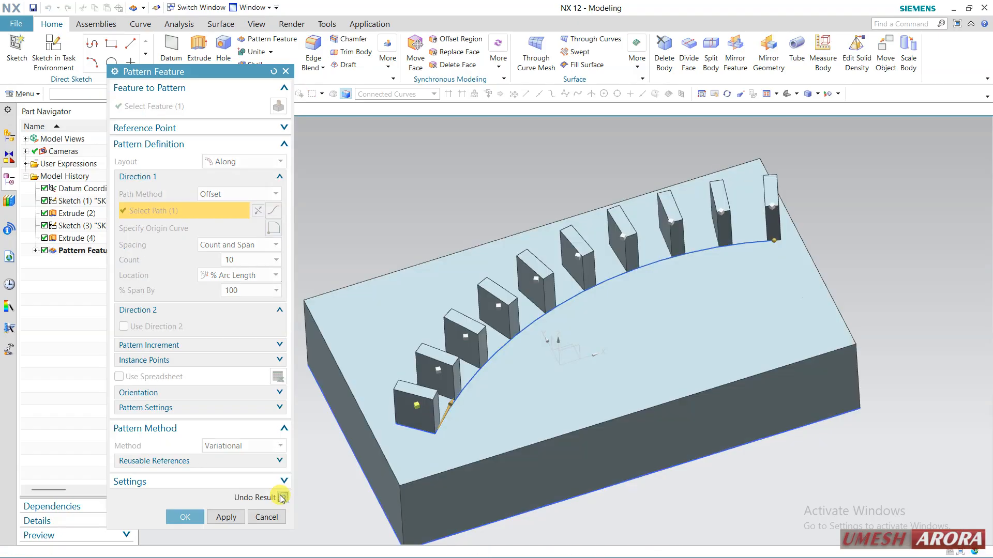
{"action": "left_click", "coordinate": [282, 498]}
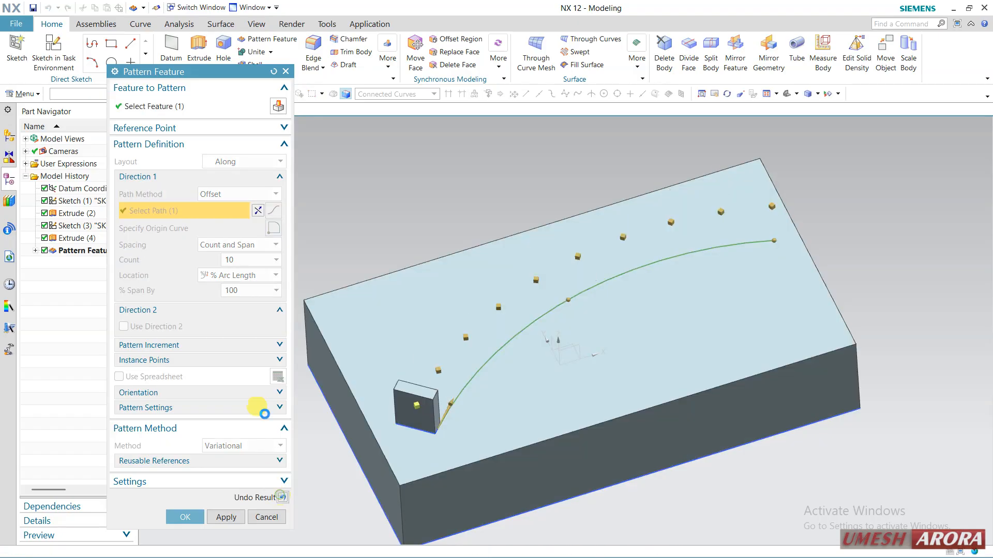
Set the pattern count to 12, preview it and create the pattern along the arc.
{"action": "left_click", "coordinate": [237, 260]}
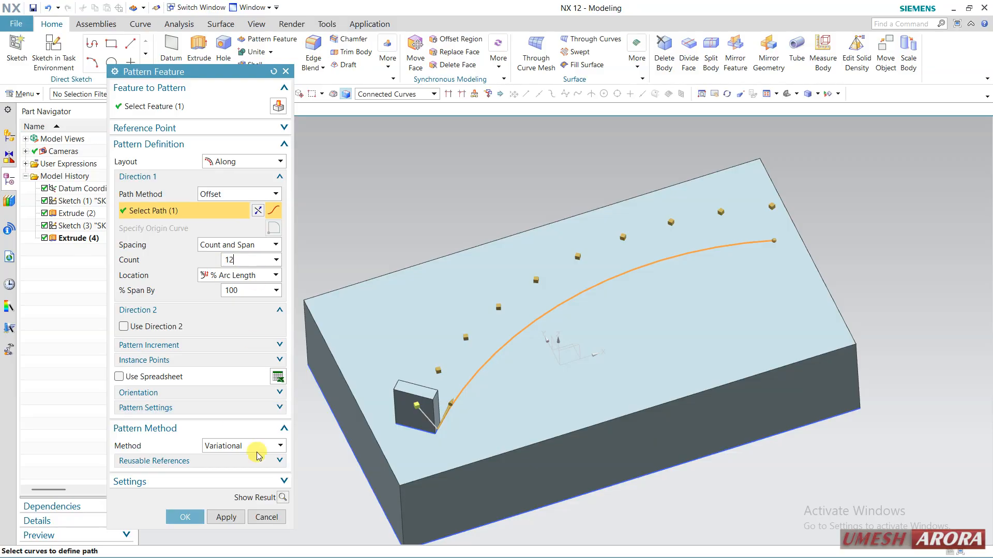
{"action": "left_click", "coordinate": [283, 498]}
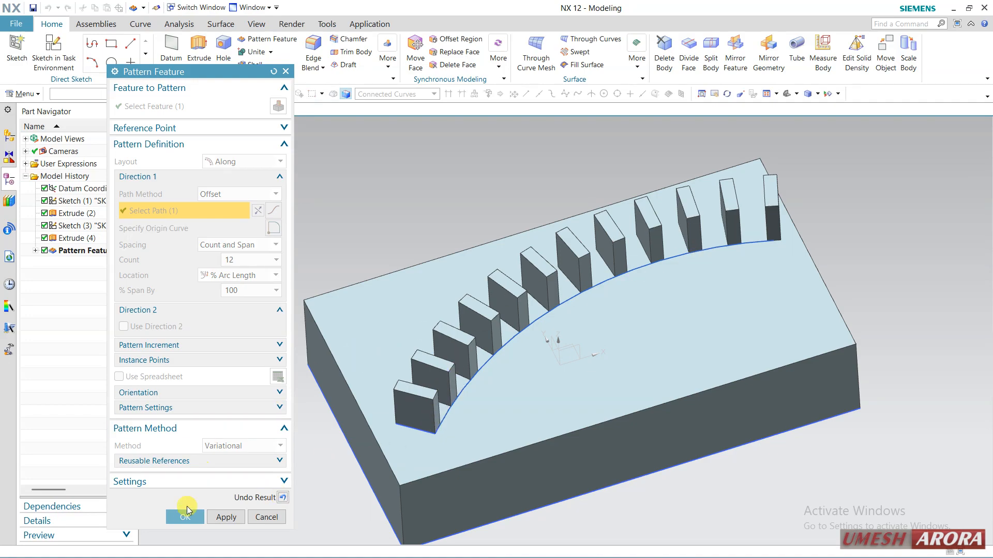
{"action": "left_click", "coordinate": [184, 518]}
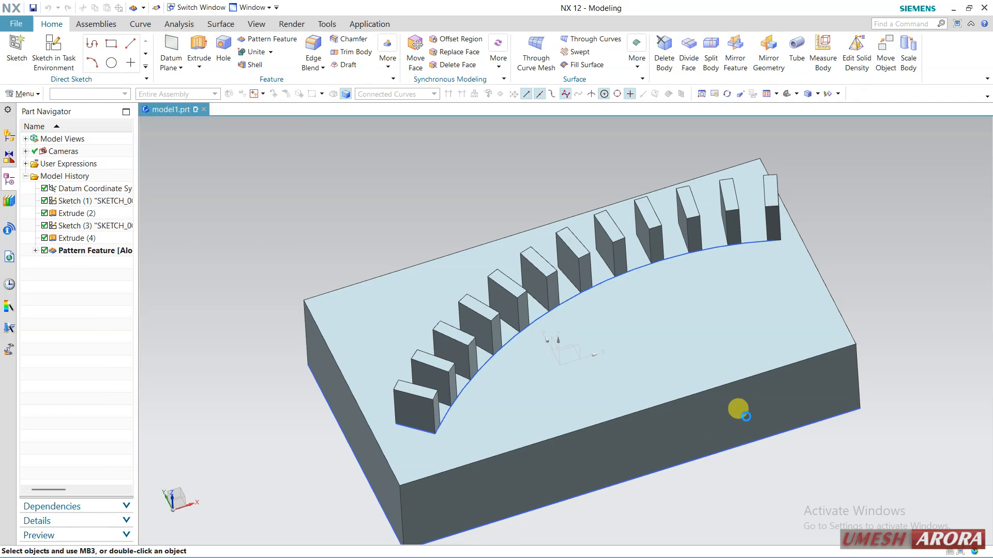
Create a sketch on the block's bottom face with the X axis as its horizontal reference.
{"action": "middle_click_drag", "start_coordinate": [787, 432], "coordinate": [717, 290]}
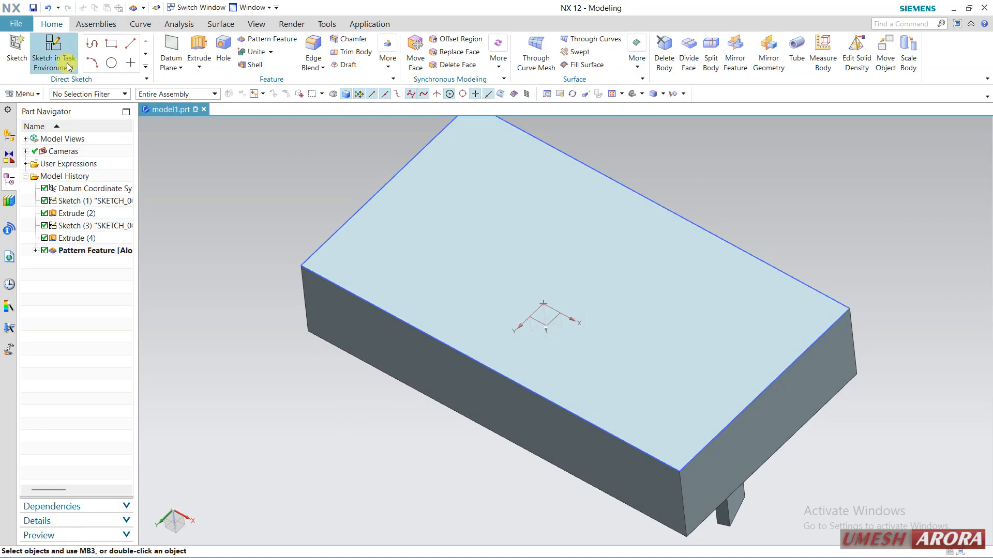
{"action": "left_click", "coordinate": [53, 51]}
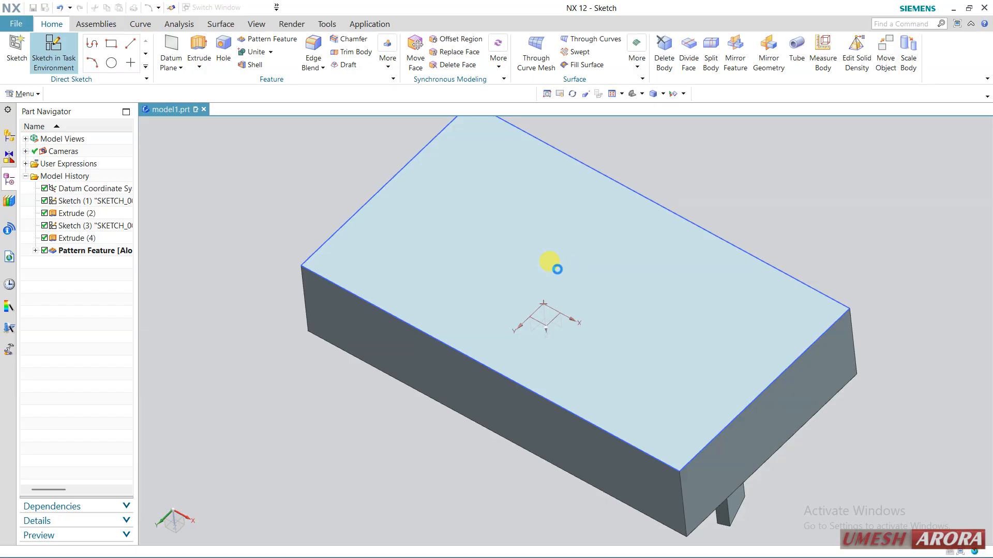
{"action": "left_click", "coordinate": [540, 273]}
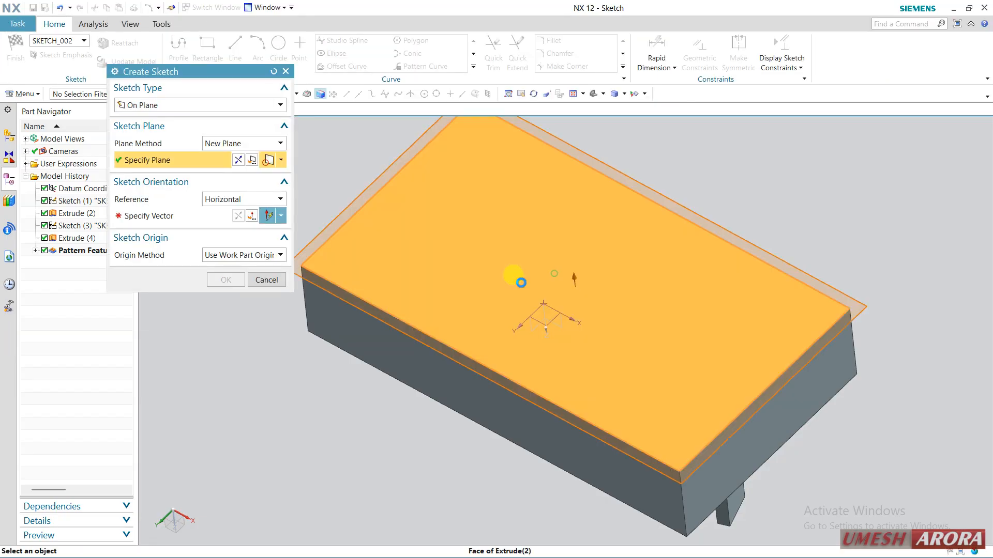
{"action": "left_click", "coordinate": [581, 348]}
{"action": "middle_click", "coordinate": [419, 416]}
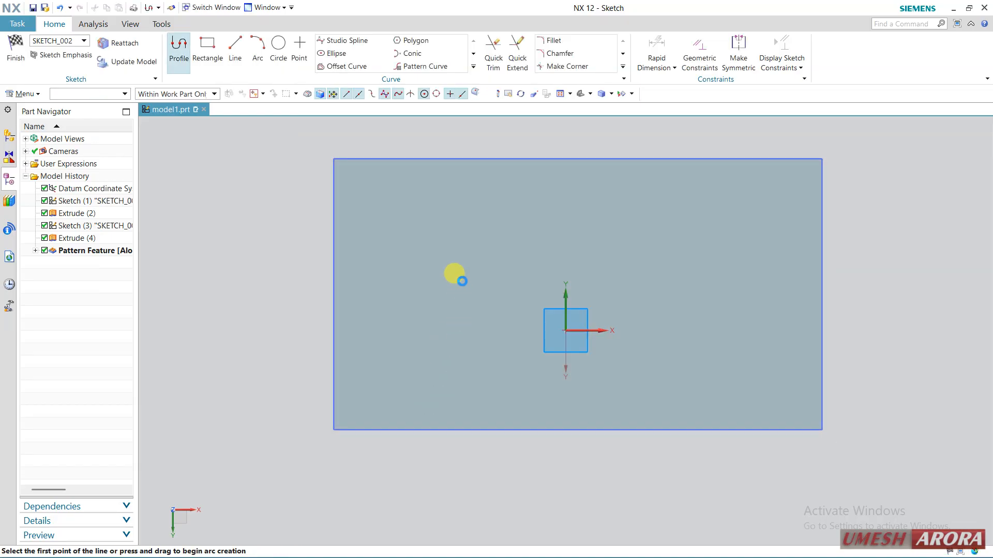
Draw a small circle about 2 mm in diameter on the negative X side of the bottom face and finish the sketch.
{"action": "left_click", "coordinate": [278, 47]}
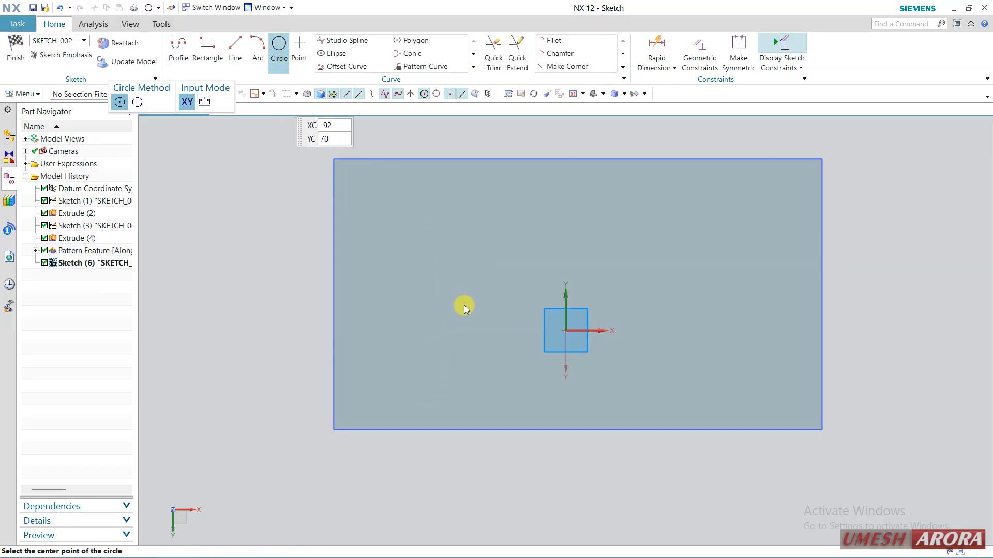
{"action": "left_click", "coordinate": [431, 299]}
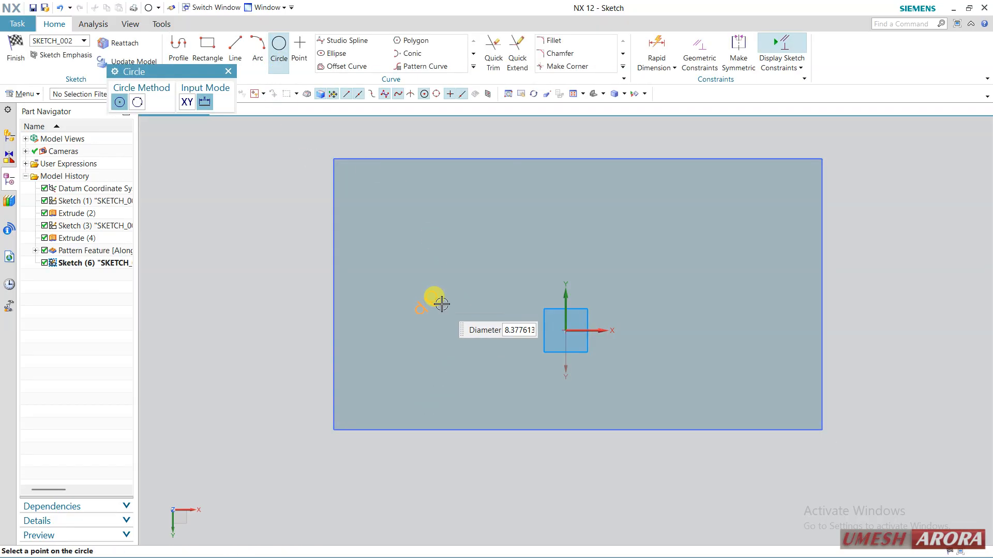
{"action": "scroll", "coordinate": [434, 304], "scroll_direction": "up", "scroll_amount": 5}
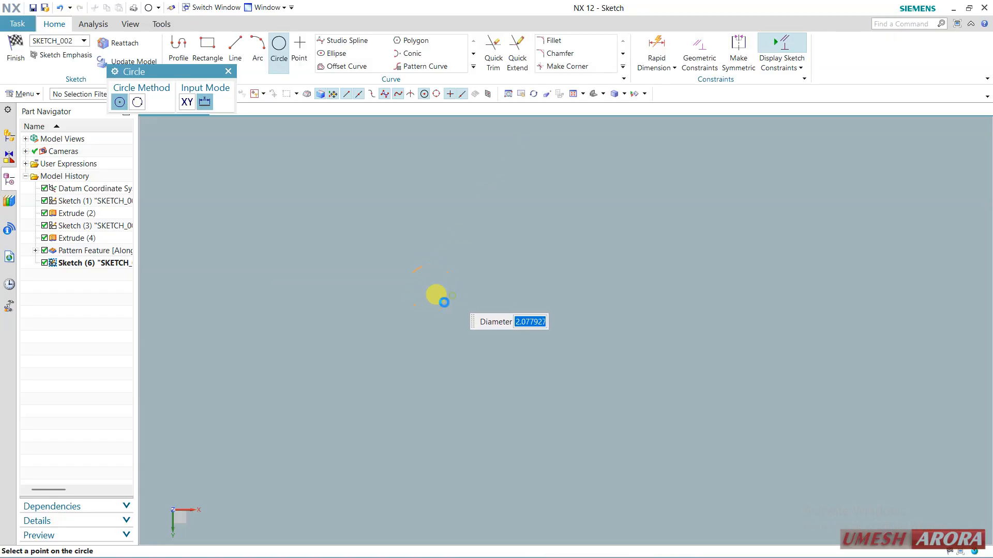
{"action": "left_click", "coordinate": [443, 302]}
{"action": "scroll", "coordinate": [321, 357], "scroll_direction": "up", "scroll_amount": 5}
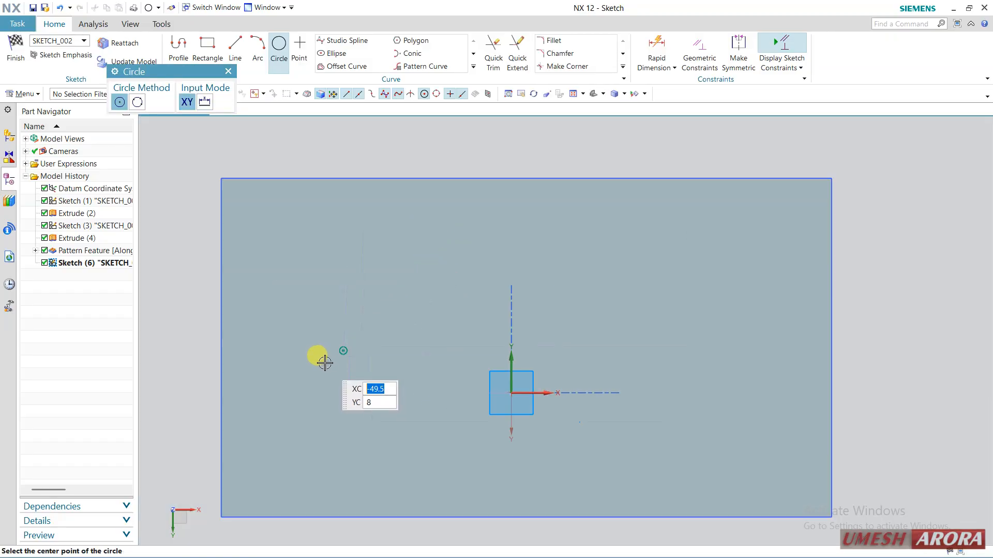
{"action": "left_click", "coordinate": [16, 52]}
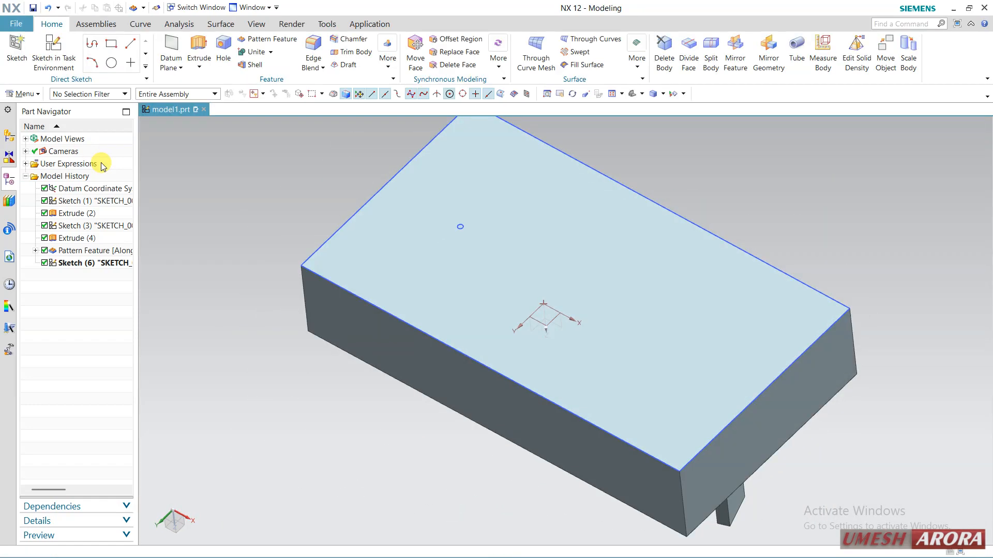
Extrude the small circle as a single curve from a start distance of 17 mm to an end distance of 0 mm, united with the block.
{"action": "left_click", "coordinate": [198, 50]}
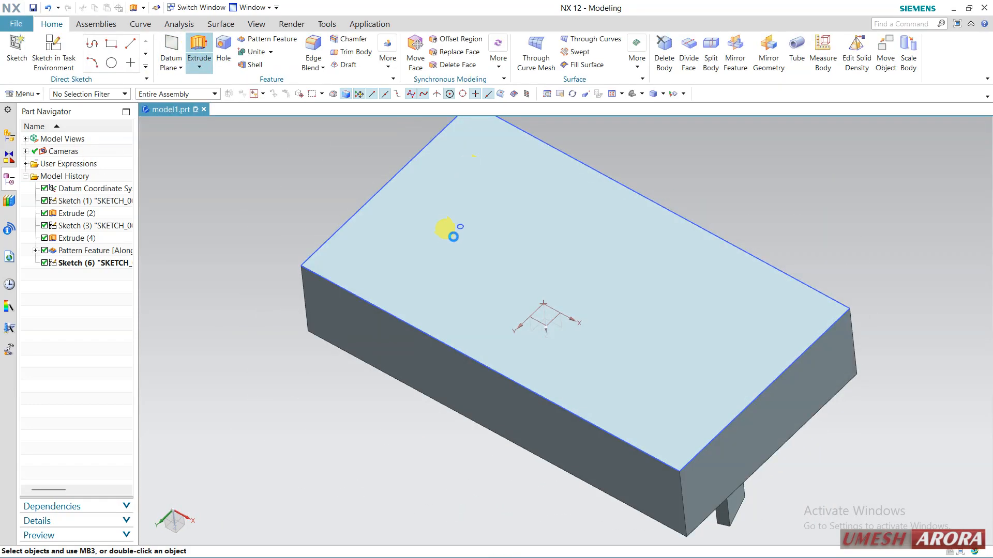
{"action": "scroll", "coordinate": [459, 226], "scroll_direction": "up", "scroll_amount": 6}
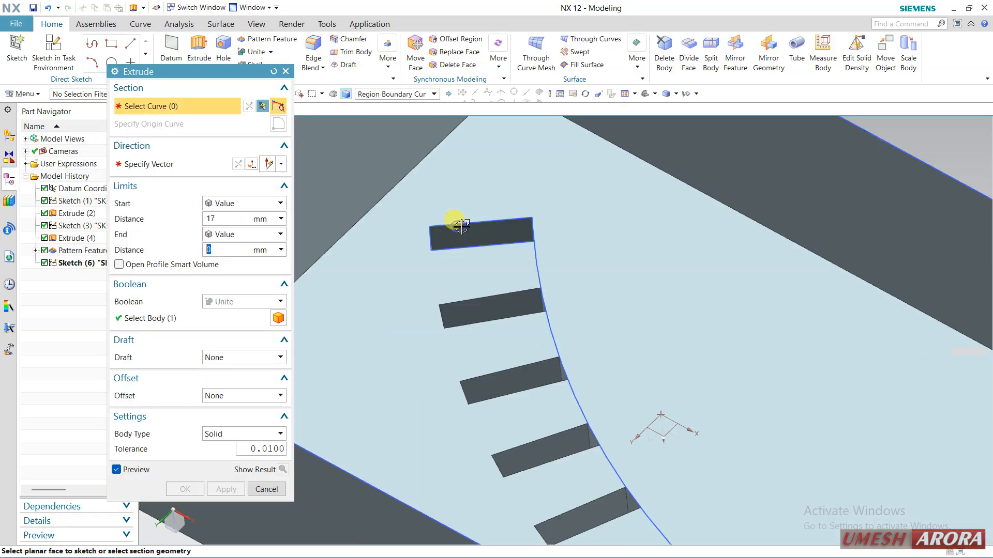
{"action": "scroll", "coordinate": [459, 226], "scroll_direction": "up", "scroll_amount": 3}
{"action": "left_click", "coordinate": [385, 94]}
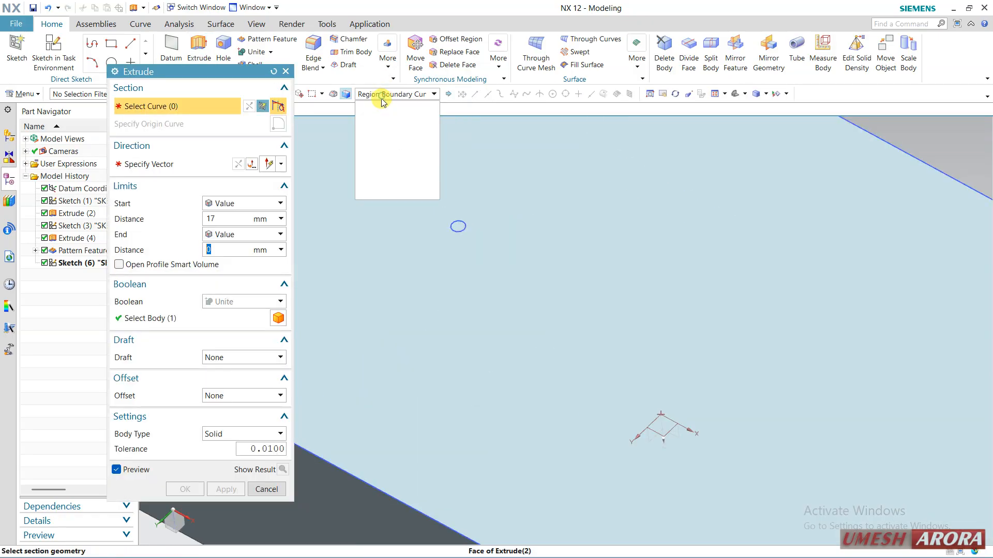
{"action": "left_click", "coordinate": [398, 141]}
{"action": "left_click", "coordinate": [451, 224]}
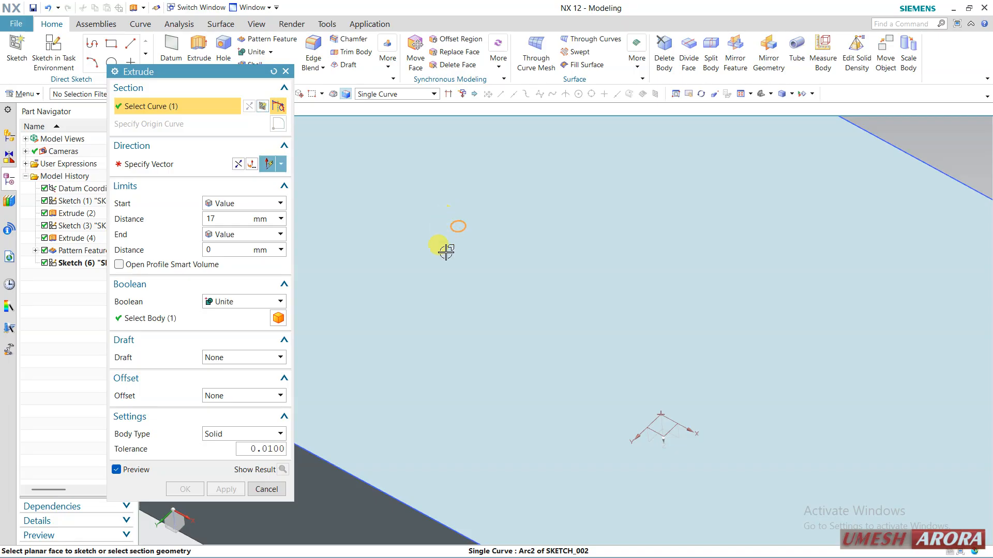
{"action": "scroll", "coordinate": [446, 267], "scroll_direction": "down", "scroll_amount": 3}
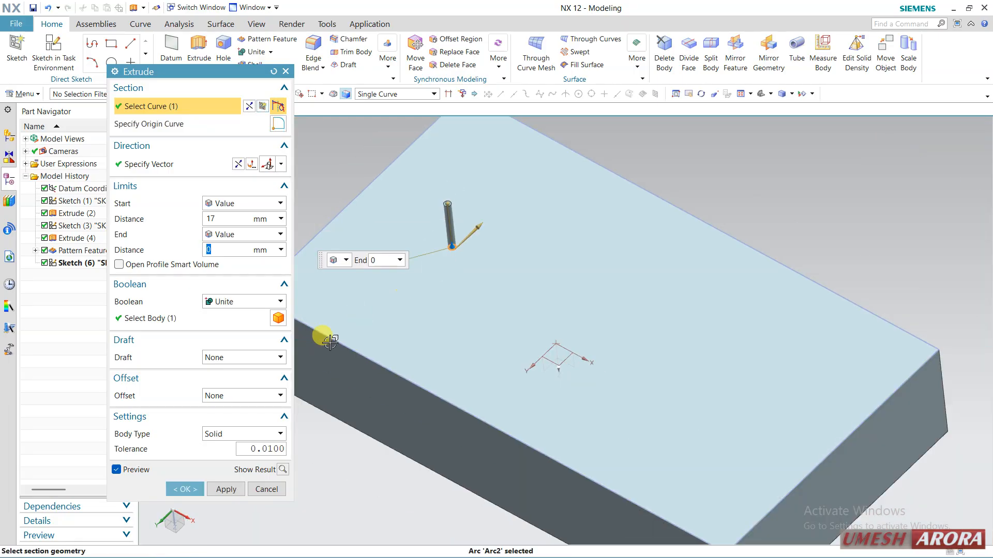
{"action": "left_click", "coordinate": [189, 491]}
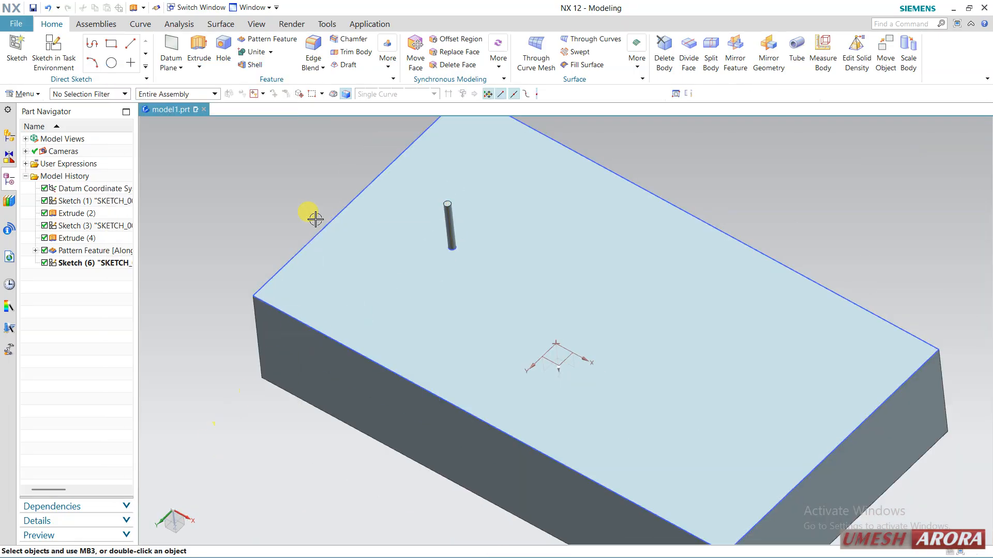
Start a Pattern Feature of the small pin extrusion using the Polygon layout.
{"action": "left_click", "coordinate": [70, 275]}
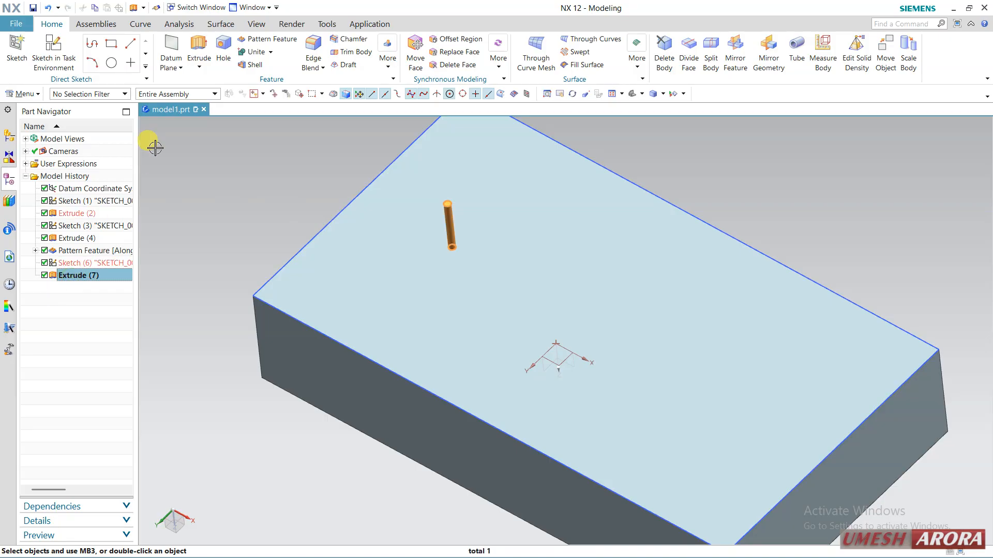
{"action": "left_click", "coordinate": [268, 39]}
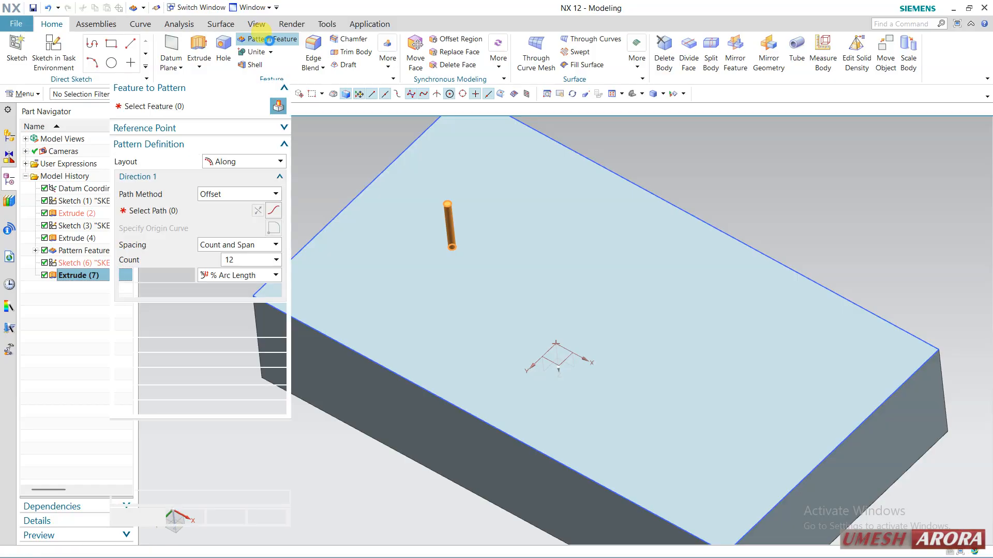
{"action": "left_click", "coordinate": [220, 161]}
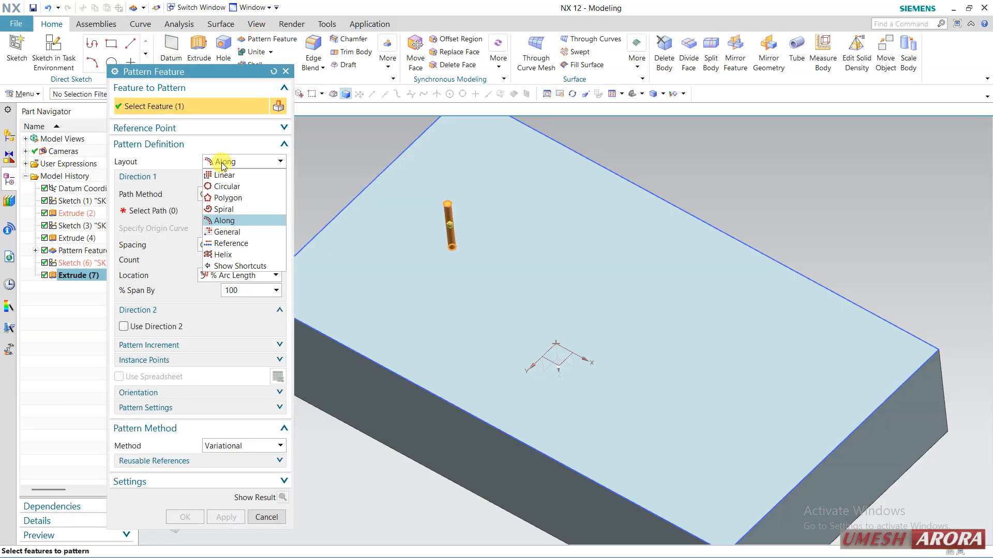
{"action": "left_click", "coordinate": [226, 198]}
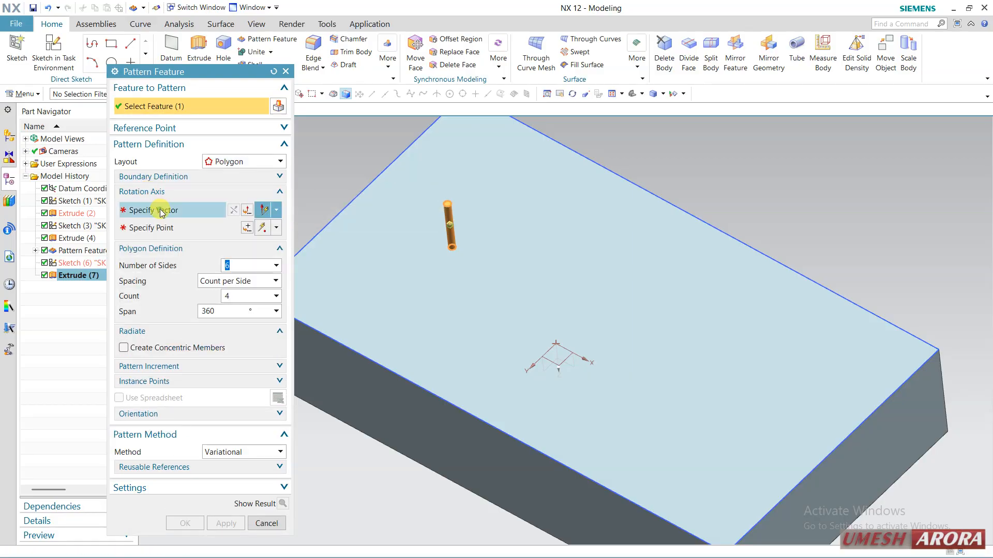
Define the polygon's rotation axis with a vector normal to the bottom face and a center point on the face near the pin.
{"action": "left_click", "coordinate": [155, 211]}
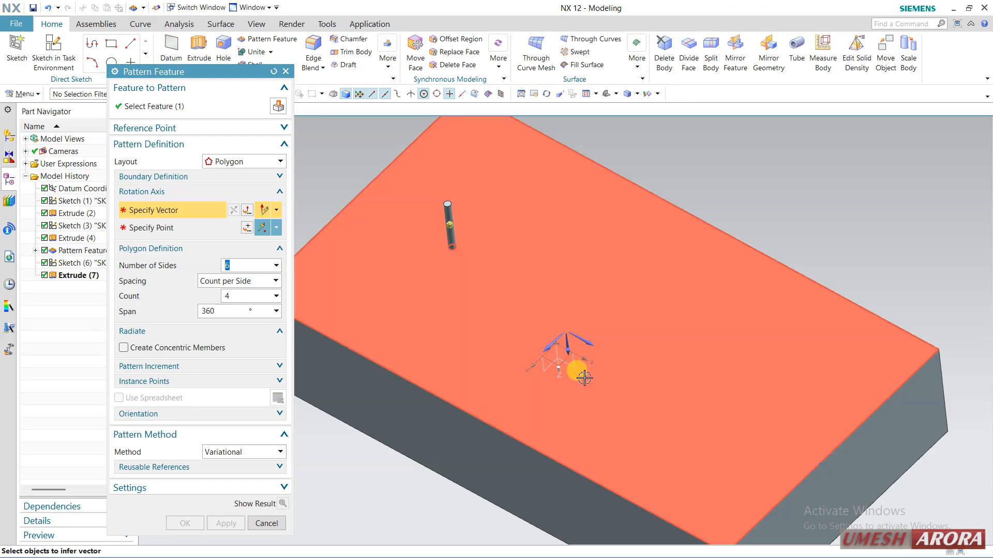
{"action": "left_click", "coordinate": [550, 349]}
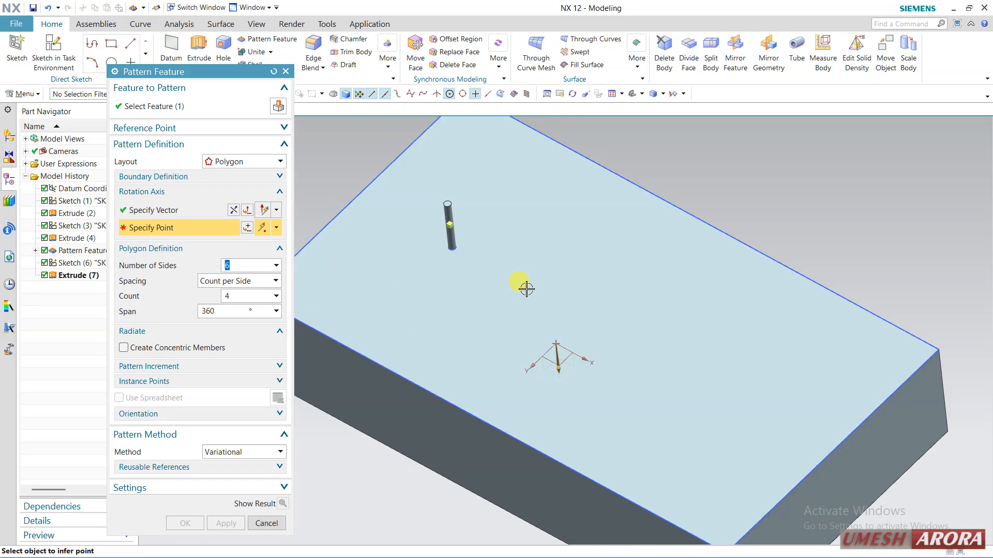
{"action": "left_click", "coordinate": [526, 288]}
{"action": "mouse_move", "coordinate": [558, 245]}
{"action": "middle_mouse_down"}
{"action": "mouse_move", "coordinate": [581, 263]}
{"action": "mouse_move", "coordinate": [569, 259]}
{"action": "middle_mouse_up"}
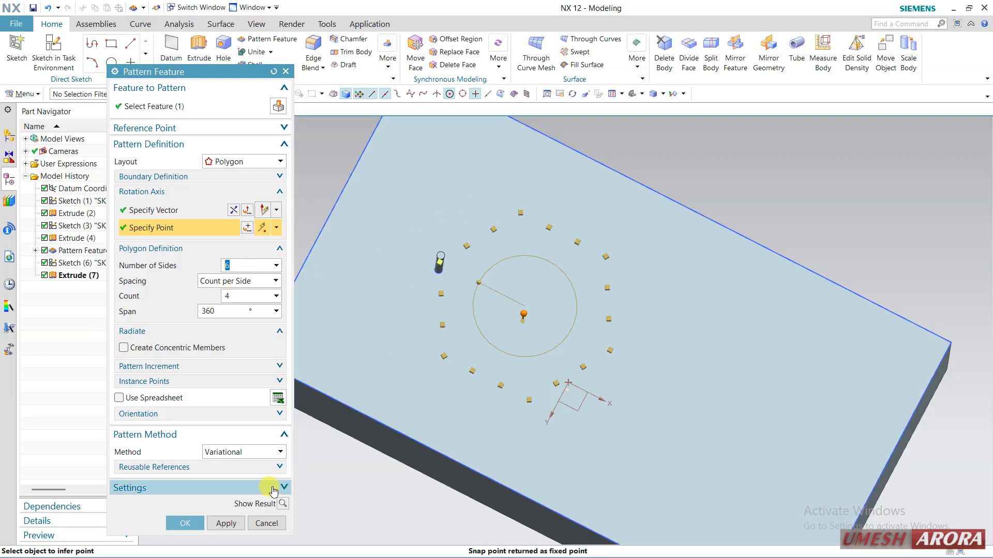
Preview the six-sided polygon pattern, undo the preview and preview it again with a count of 5 per side.
{"action": "left_click", "coordinate": [282, 504]}
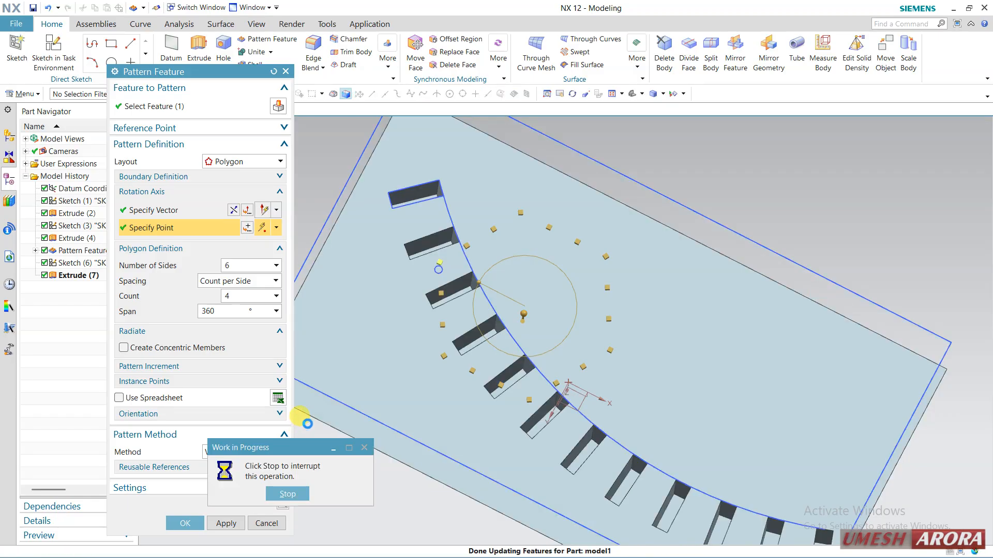
{"action": "mouse_move", "coordinate": [667, 296]}
{"action": "middle_mouse_down"}
{"action": "mouse_move", "coordinate": [649, 324]}
{"action": "mouse_move", "coordinate": [665, 319]}
{"action": "mouse_move", "coordinate": [667, 284]}
{"action": "mouse_move", "coordinate": [656, 292]}
{"action": "middle_mouse_up"}
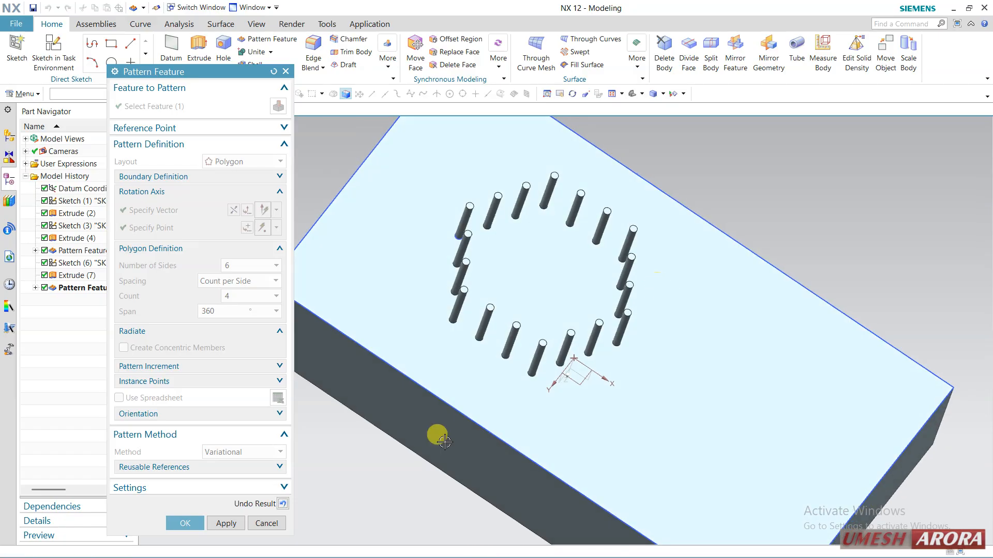
{"action": "left_click", "coordinate": [283, 503]}
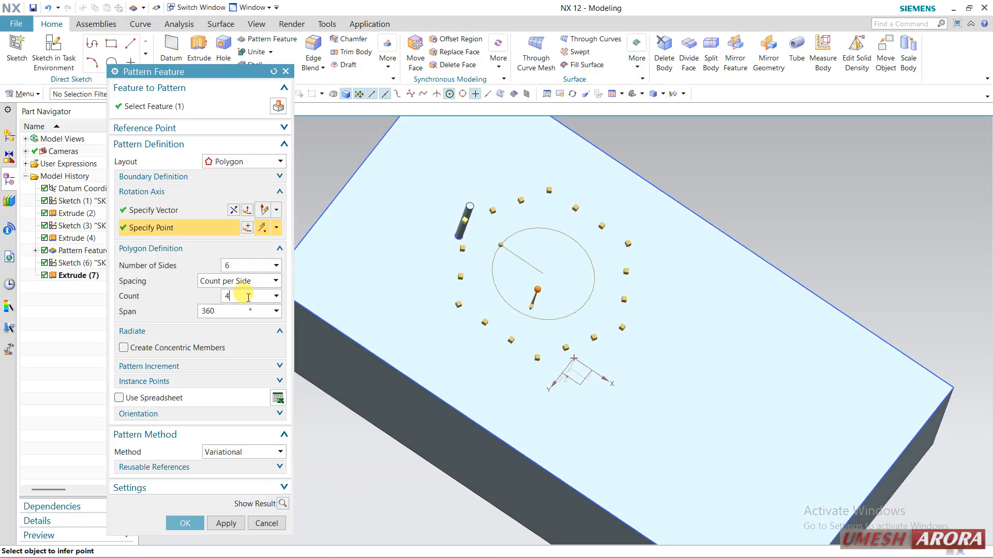
{"action": "left_click", "coordinate": [283, 503]}
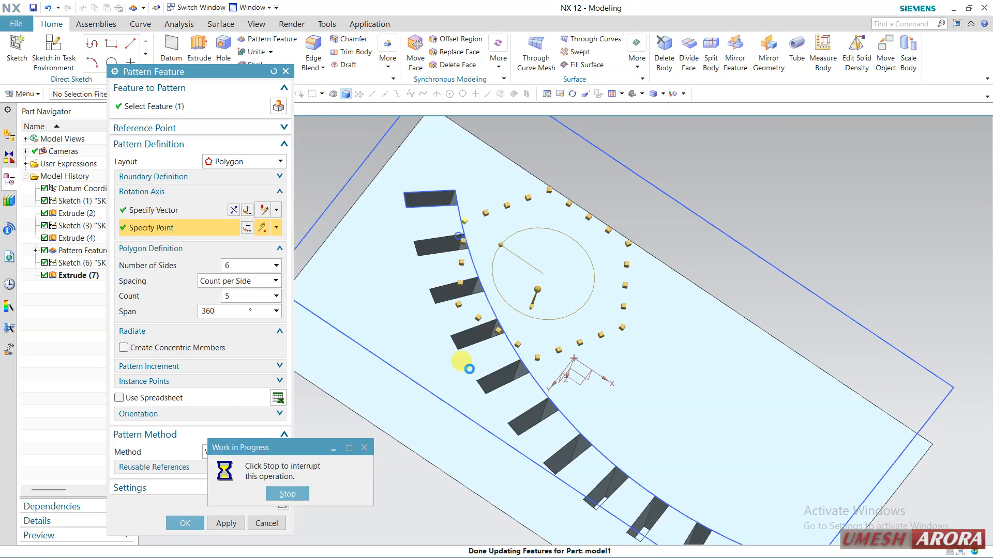
{"action": "middle_click_drag", "start_coordinate": [457, 345], "coordinate": [387, 359]}
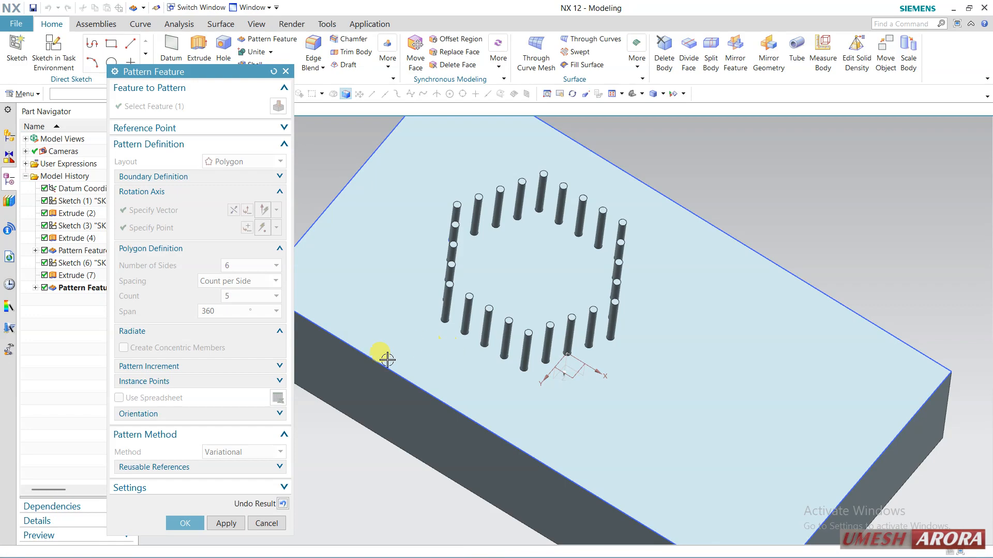
Undo the preview, set the polygon's number of sides to 8 and preview the result.
{"action": "left_click", "coordinate": [282, 504]}
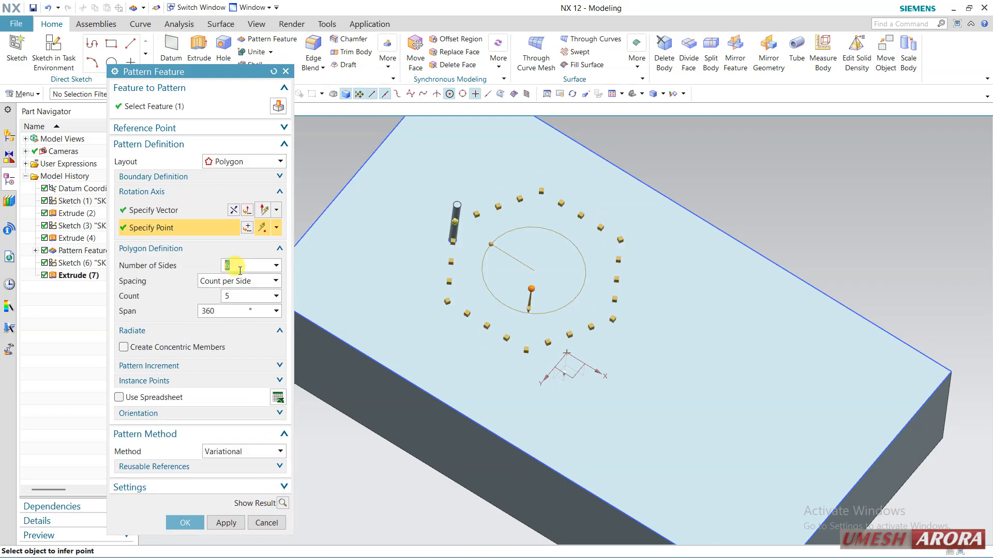
{"action": "type", "text": "8"}
{"action": "left_click", "coordinate": [282, 502]}
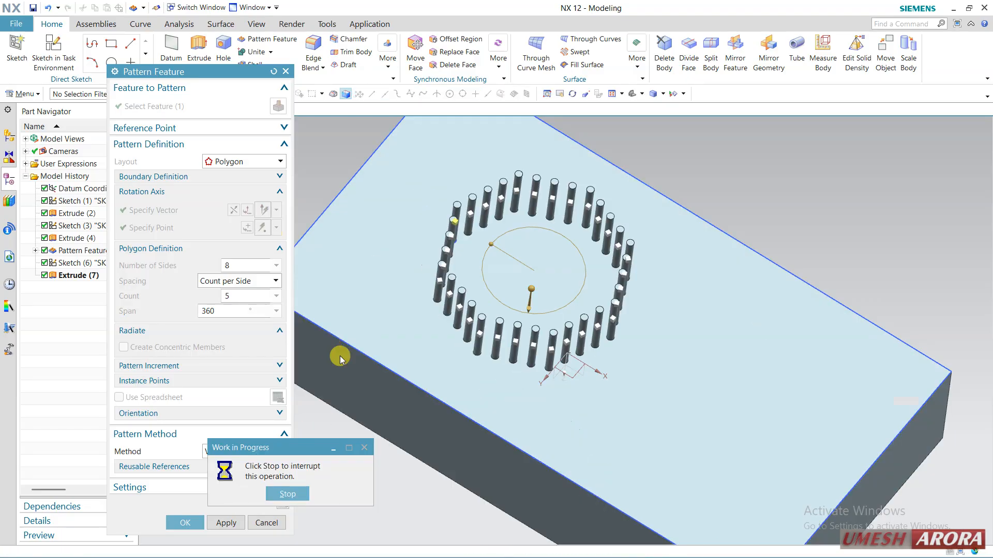
{"action": "middle_click_drag", "start_coordinate": [351, 303], "coordinate": [315, 356]}
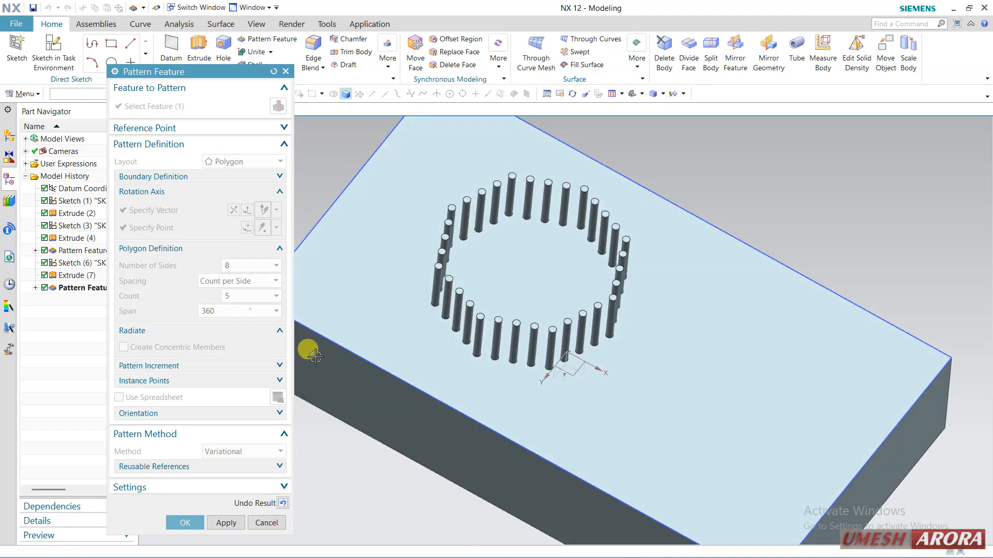
Reduce the polygon to 3 sides, preview it and create the pin pattern.
{"action": "left_click", "coordinate": [281, 504]}
{"action": "left_click", "coordinate": [243, 266]}
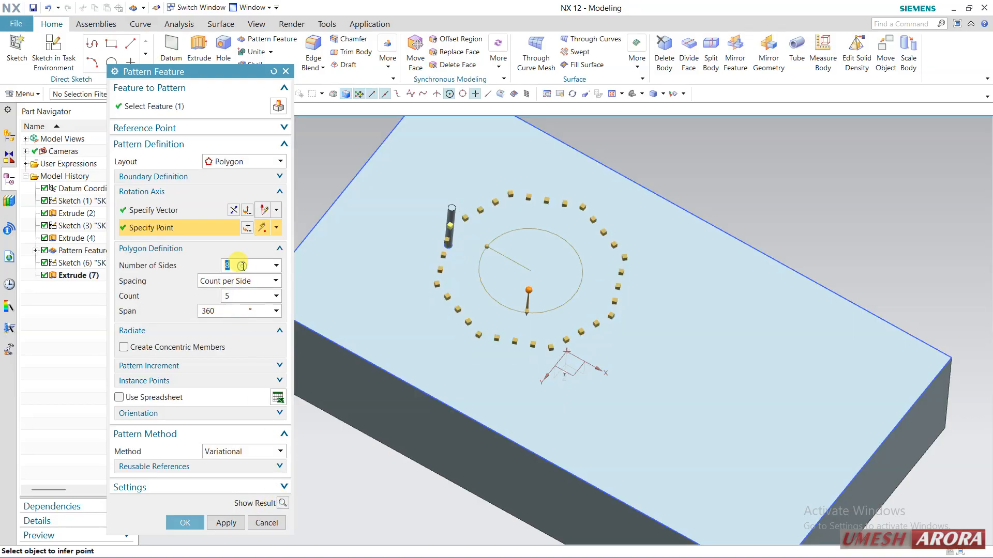
{"action": "left_click", "coordinate": [281, 504]}
{"action": "middle_click_drag", "start_coordinate": [325, 317], "coordinate": [481, 321]}
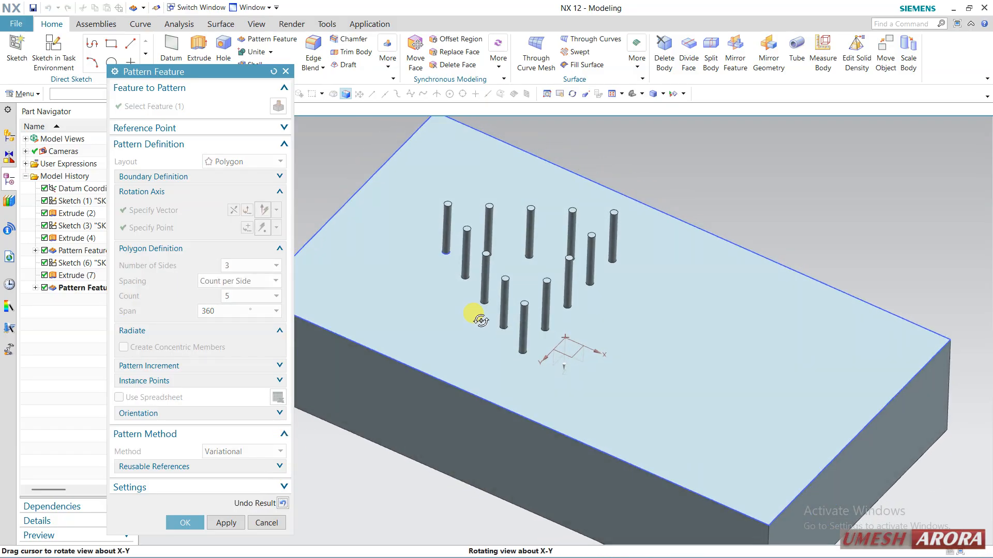
{"action": "left_click", "coordinate": [177, 523]}
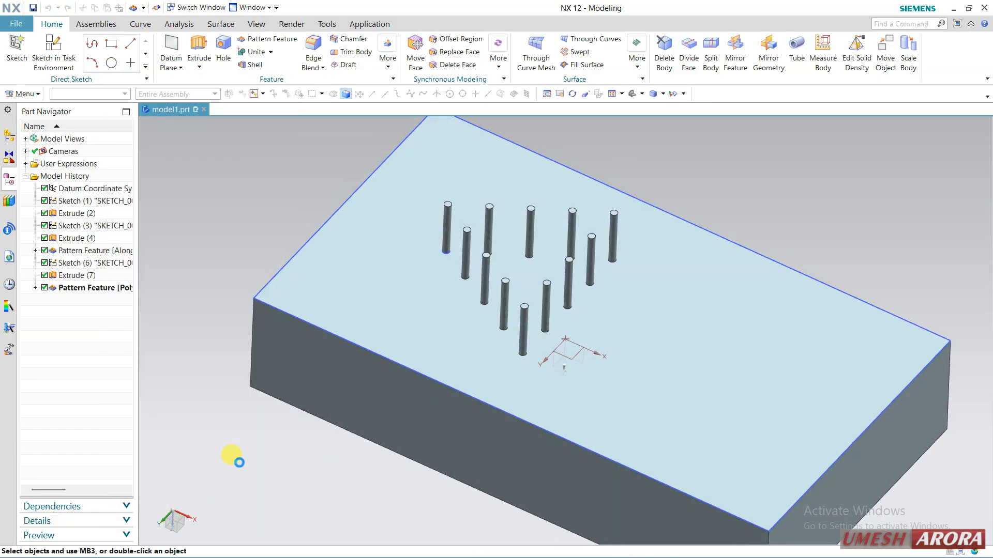
Delete the polygon pattern feature, keeping only the original pin.
{"action": "right_click", "coordinate": [59, 291]}
{"action": "left_click", "coordinate": [154, 278]}
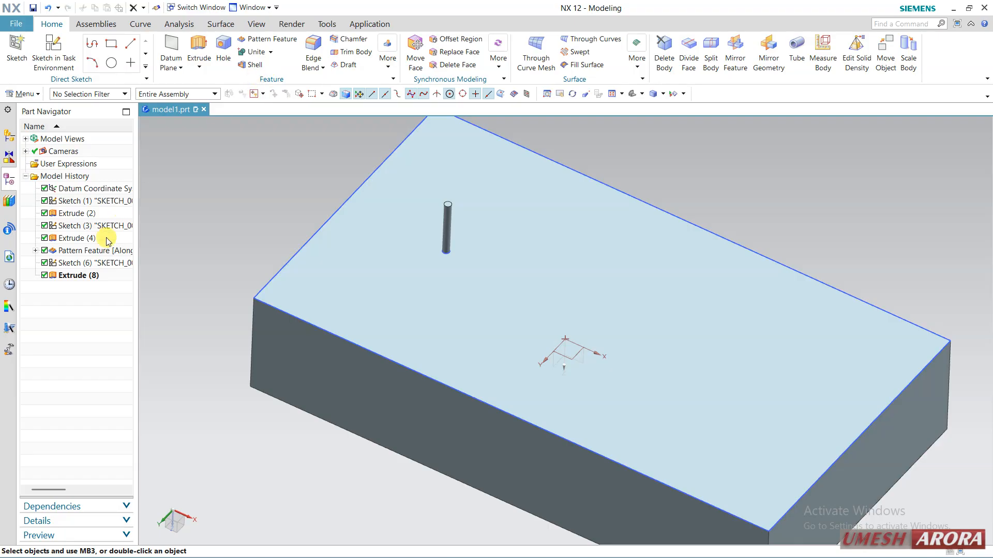
Start a Spiral pattern of the pin with the bottom face as plane normal and the X axis as reference vector.
{"action": "left_click", "coordinate": [94, 280]}
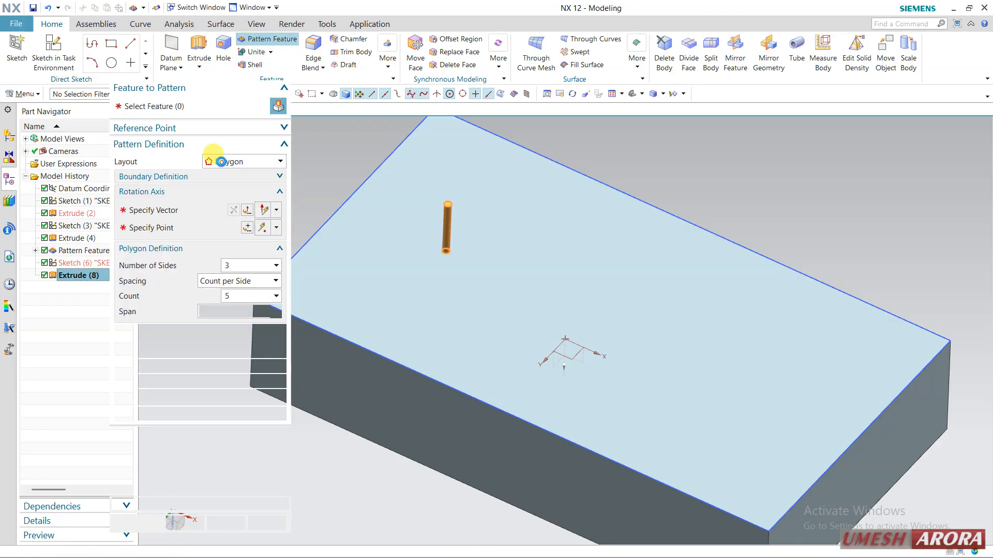
{"action": "left_click", "coordinate": [222, 163]}
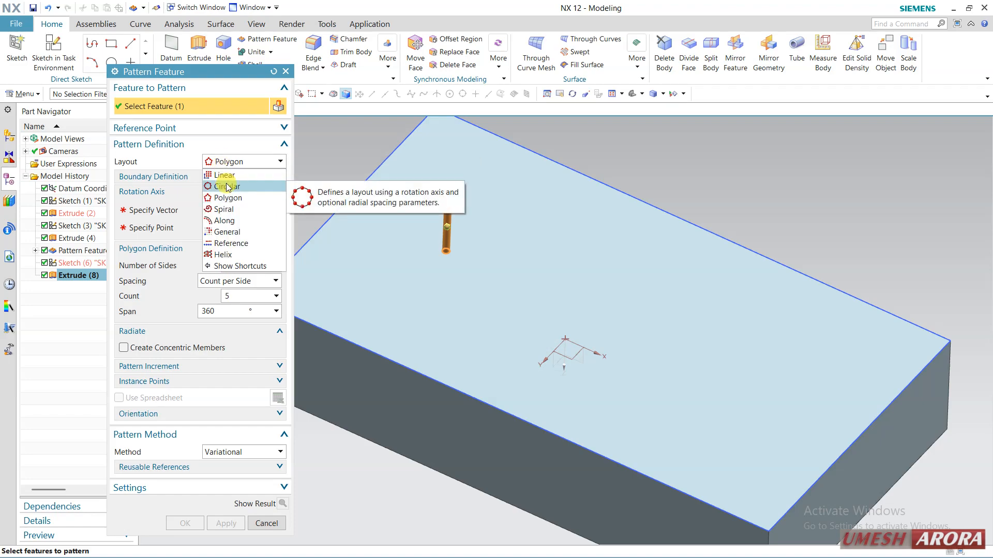
{"action": "left_click", "coordinate": [224, 209]}
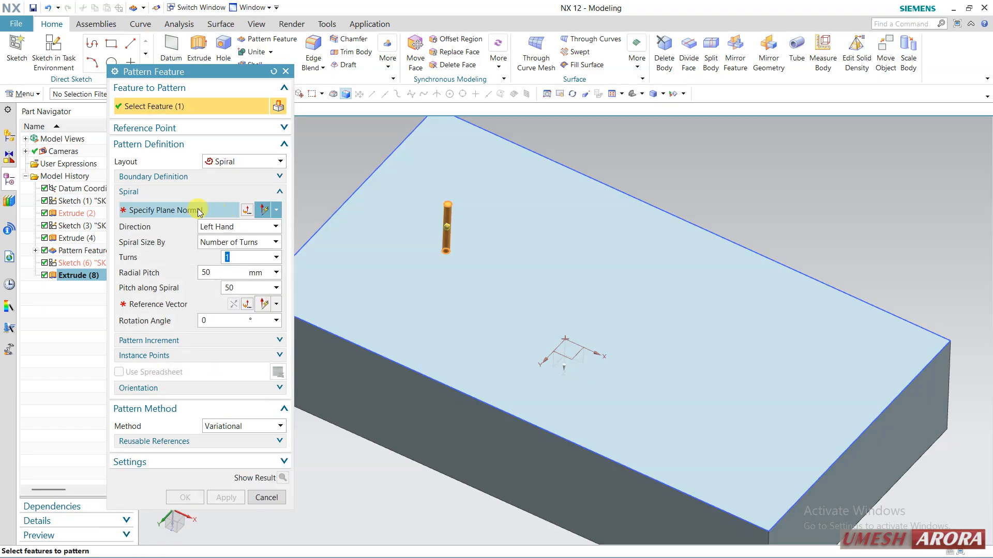
{"action": "left_click", "coordinate": [195, 210]}
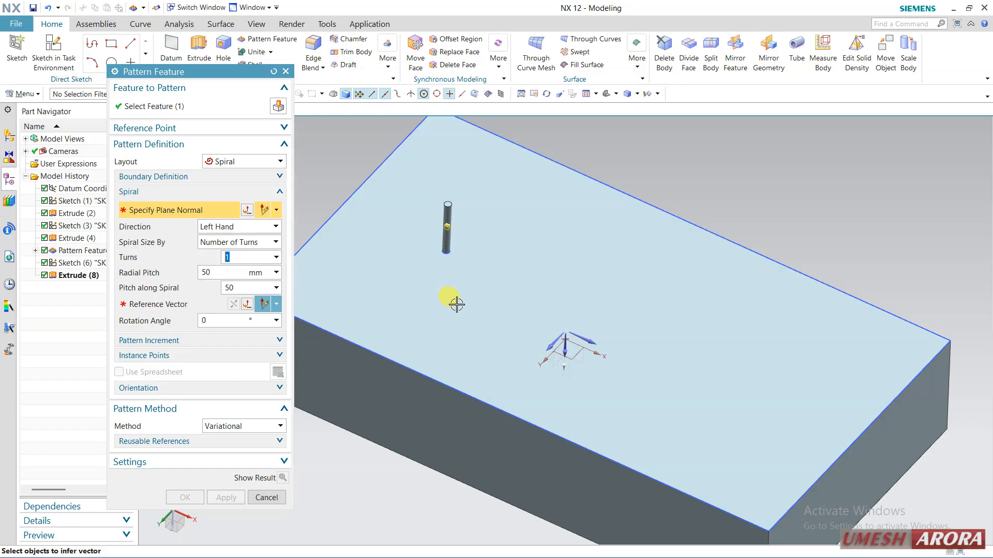
{"action": "left_click", "coordinate": [457, 305]}
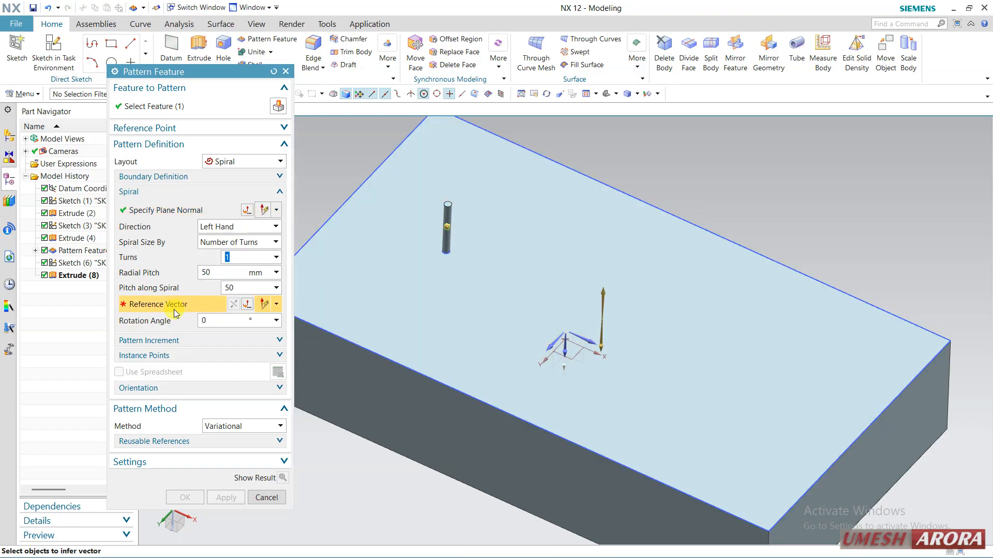
{"action": "left_click", "coordinate": [591, 342]}
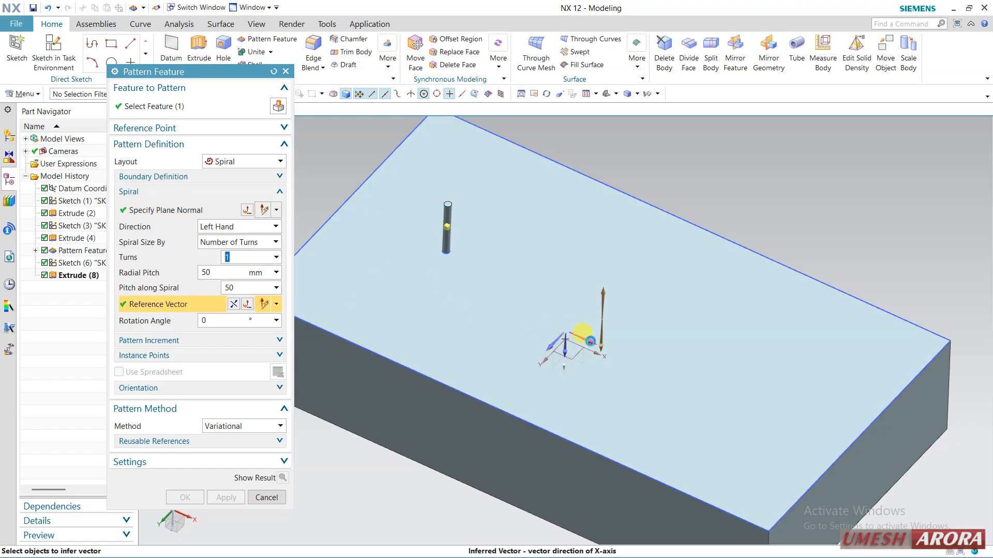
{"action": "middle_click_drag", "start_coordinate": [493, 292], "coordinate": [493, 313]}
Set the spiral to 3 turns and reduce its radial pitch to 11 mm.
{"action": "left_click_drag", "start_coordinate": [620, 342], "coordinate": [590, 326]}
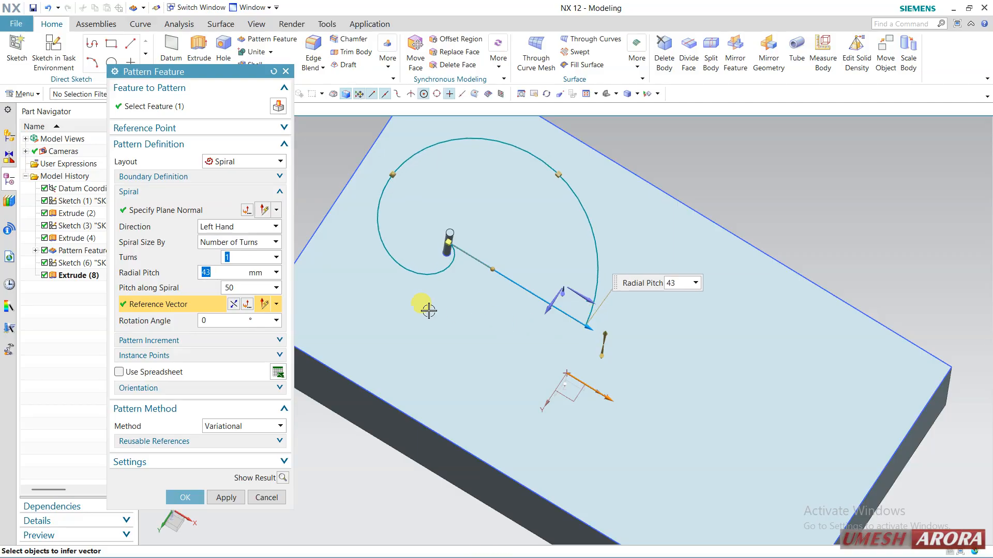
{"action": "left_click", "coordinate": [238, 255]}
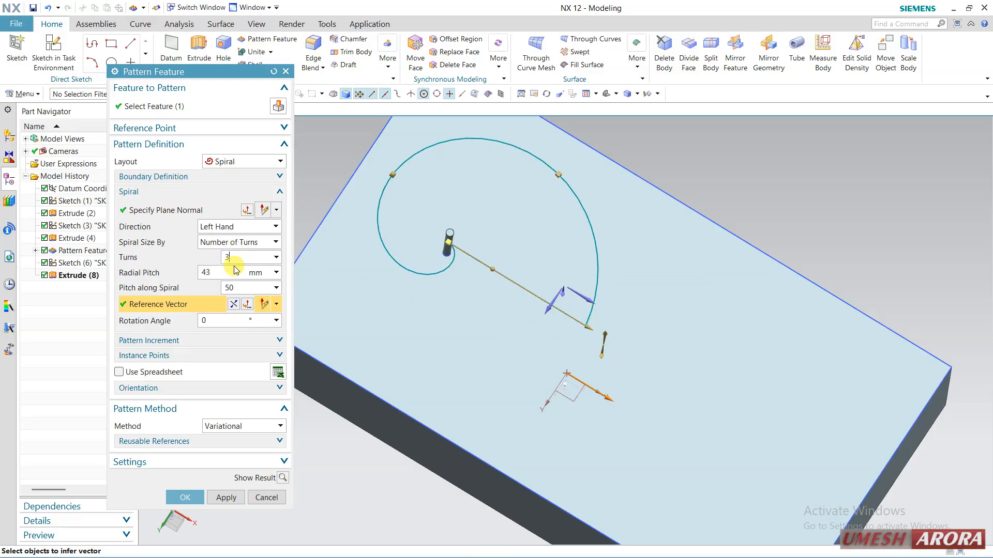
{"action": "left_click", "coordinate": [223, 271]}
{"action": "scroll", "coordinate": [505, 322], "scroll_direction": "down", "scroll_amount": 3}
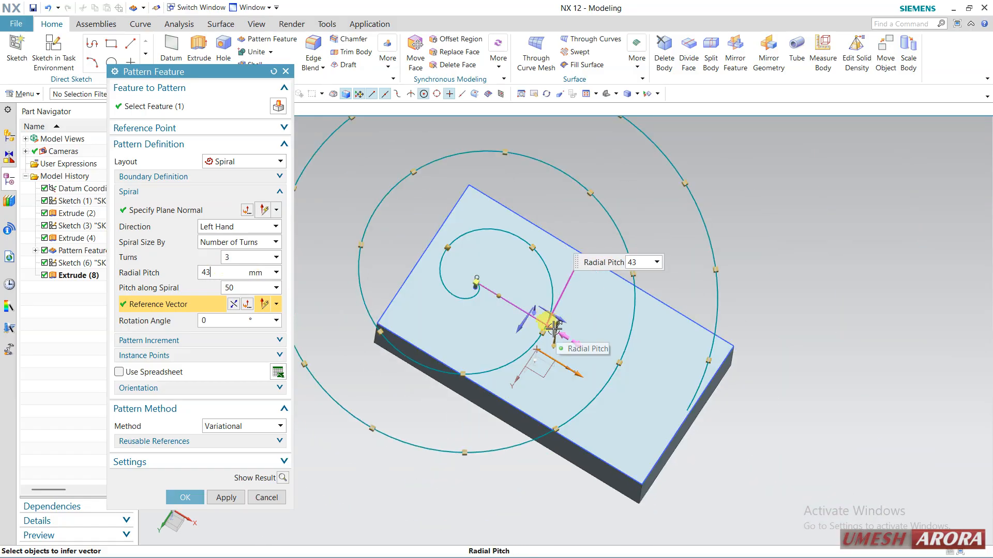
{"action": "left_click_drag", "start_coordinate": [557, 326], "coordinate": [496, 301]}
{"action": "scroll", "coordinate": [401, 270], "scroll_direction": "up", "scroll_amount": 3}
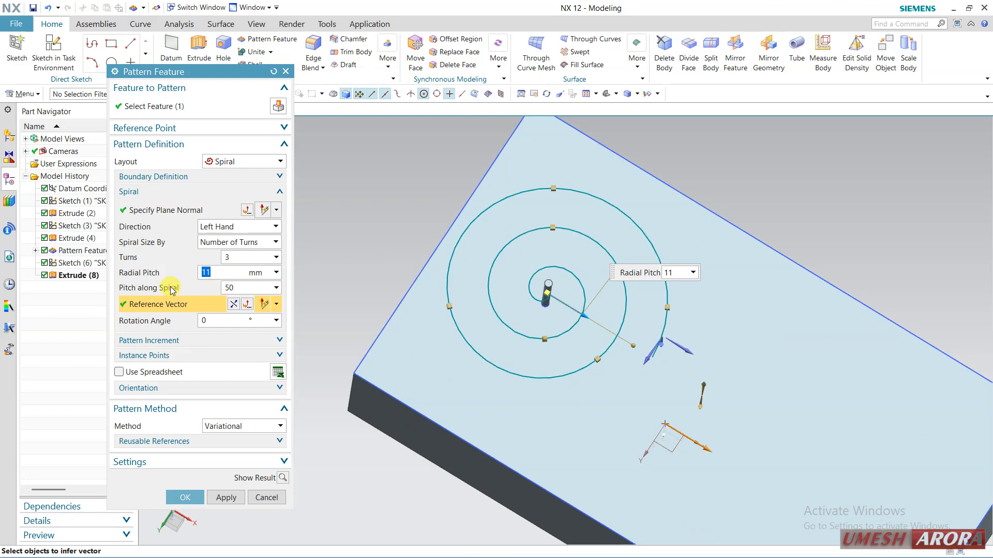
Set the pitch along the spiral to 10 and preview the resulting pin pattern.
{"action": "left_click", "coordinate": [253, 287]}
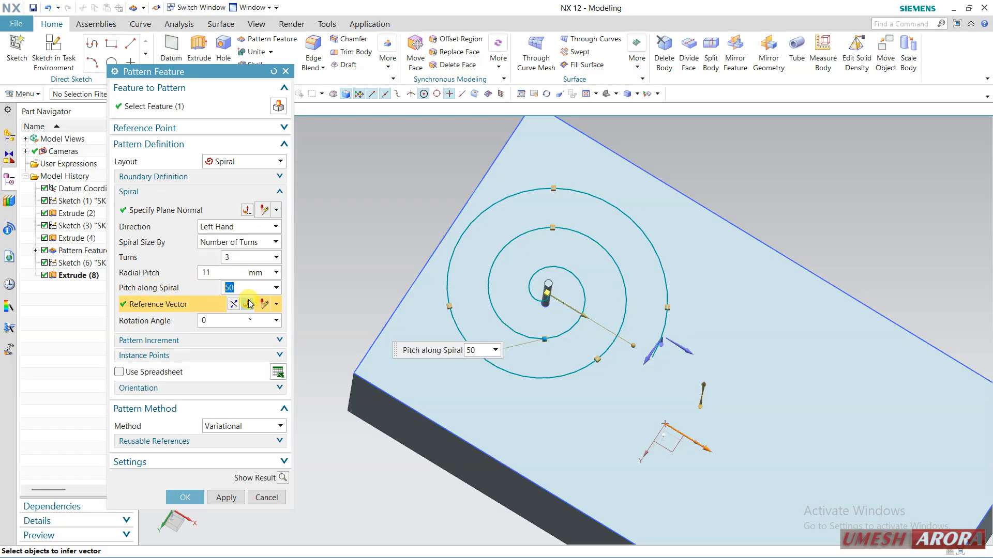
{"action": "type", "text": "10"}
{"action": "key", "text": "Return"}
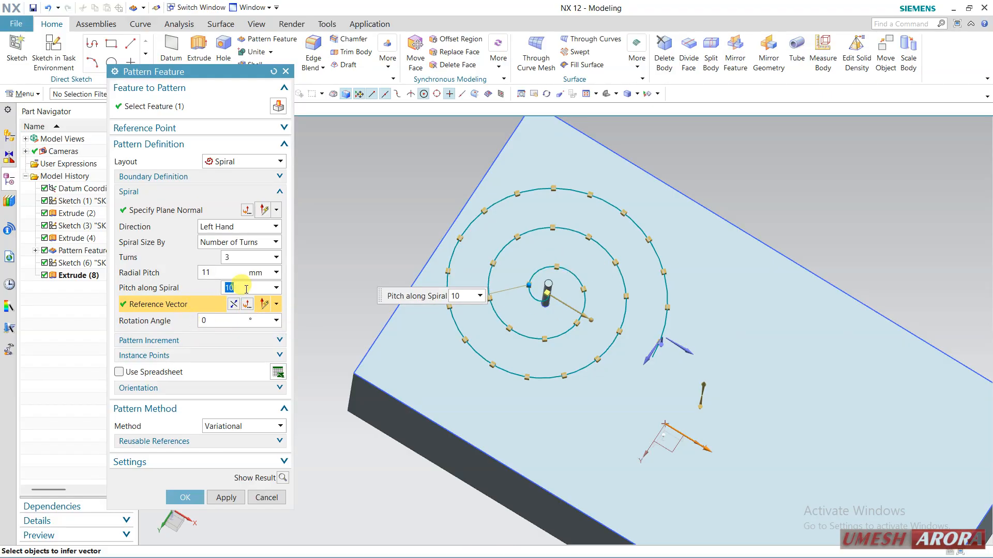
{"action": "left_click", "coordinate": [283, 477]}
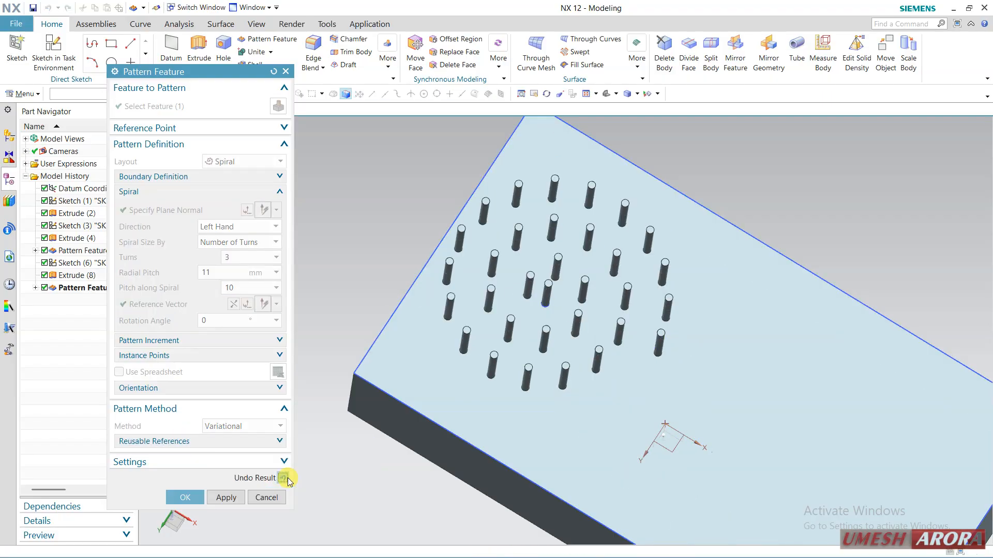
{"action": "middle_click_drag", "start_coordinate": [357, 372], "coordinate": [361, 327]}
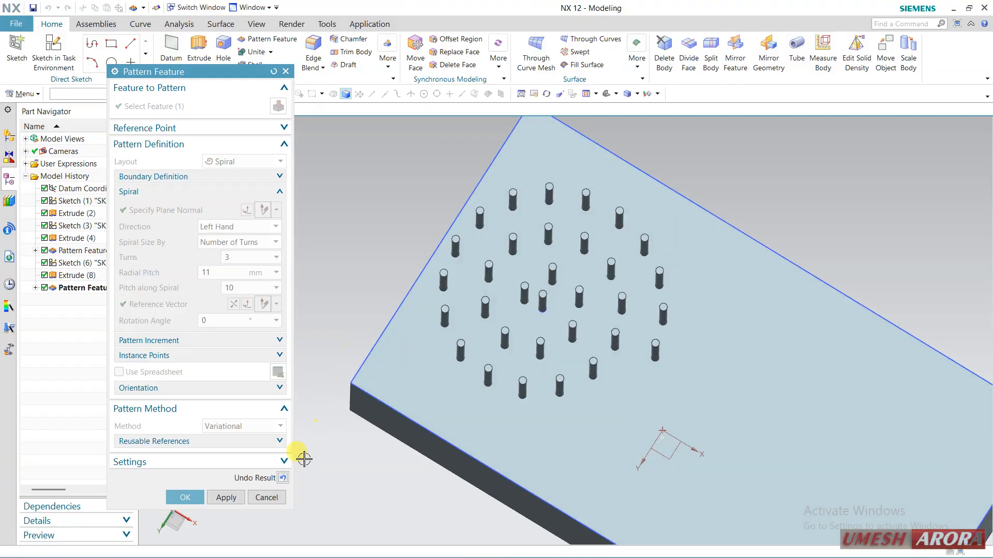
Set the pitch along the spiral to 5 mm, preview the denser pin arrangement and create the spiral pattern.
{"action": "left_click", "coordinate": [283, 478]}
{"action": "left_click", "coordinate": [229, 299]}
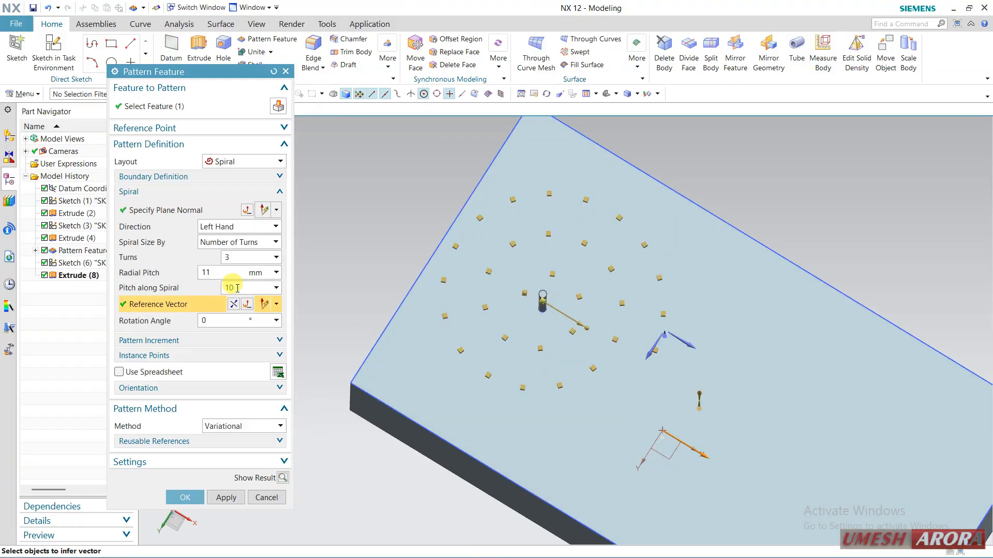
{"action": "left_click", "coordinate": [236, 288]}
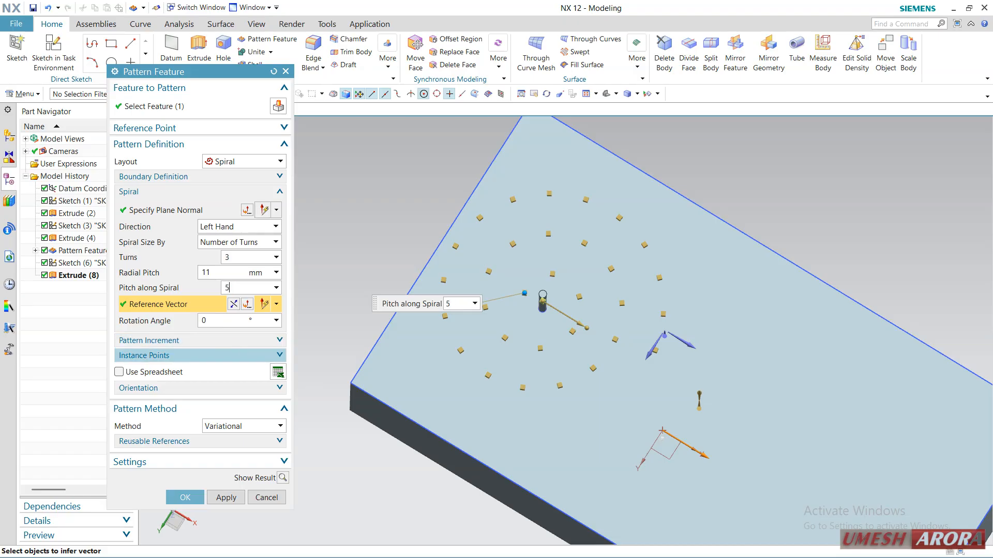
{"action": "type", "text": "5"}
{"action": "key", "text": "Return"}
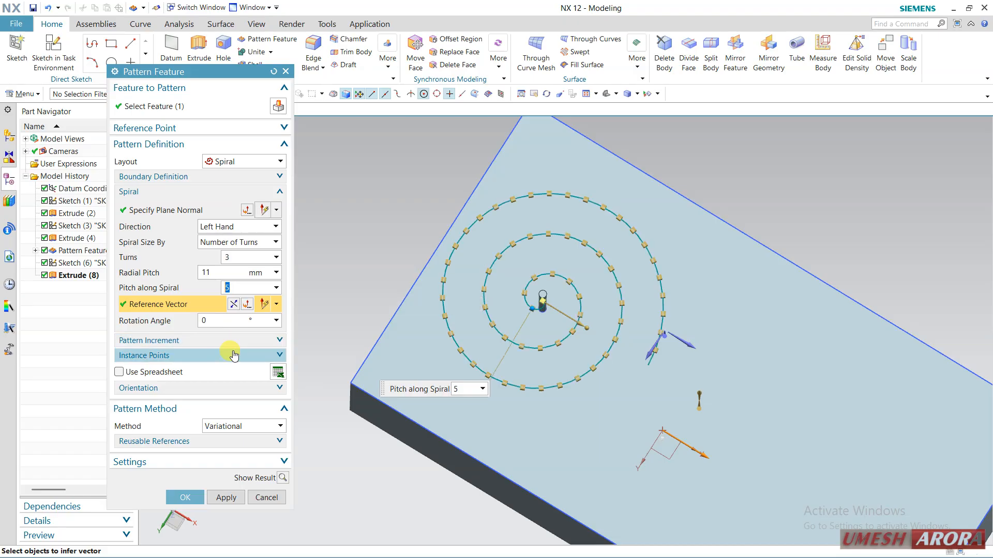
{"action": "left_click", "coordinate": [282, 477]}
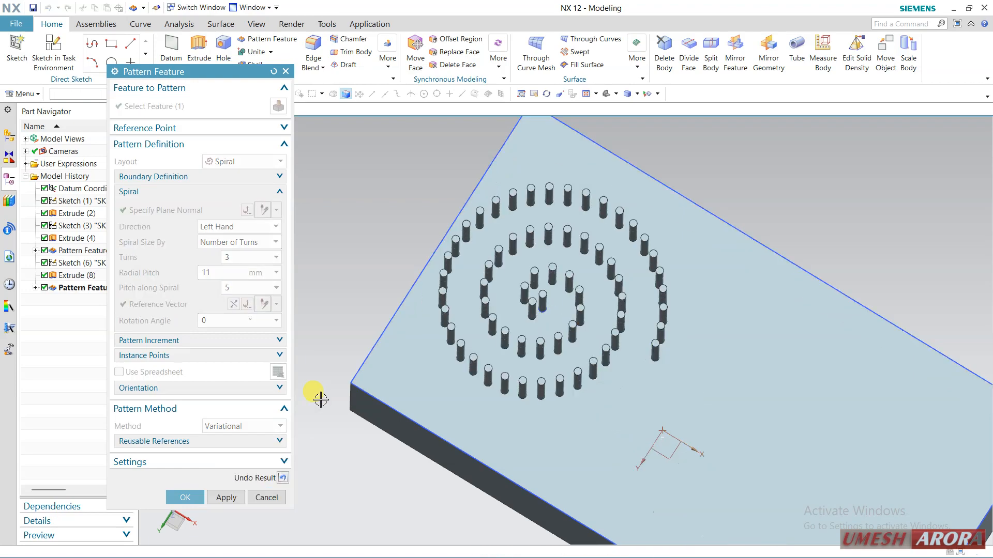
{"action": "mouse_move", "coordinate": [352, 293]}
{"action": "middle_mouse_down"}
{"action": "mouse_move", "coordinate": [364, 300]}
{"action": "mouse_move", "coordinate": [358, 286]}
{"action": "middle_mouse_up"}
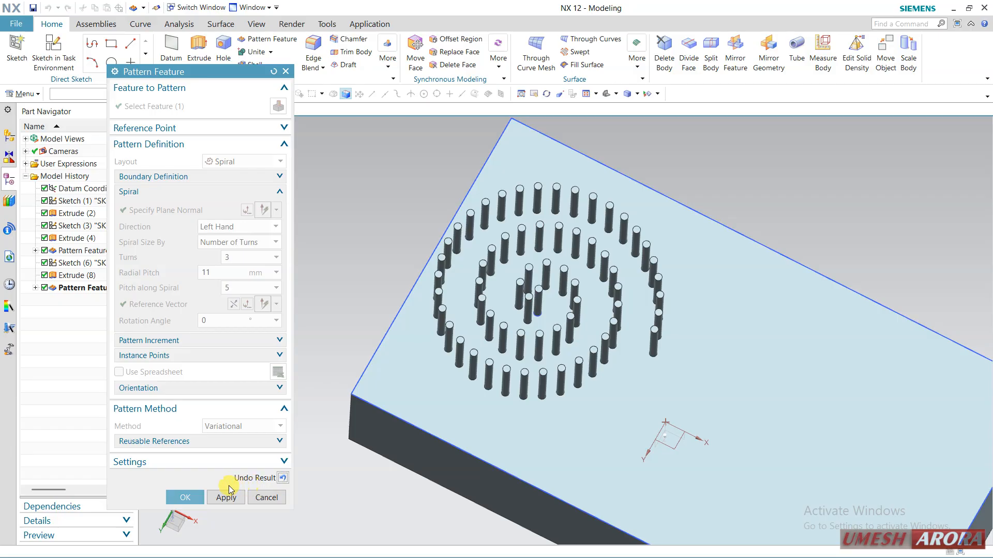
{"action": "left_click", "coordinate": [192, 496]}
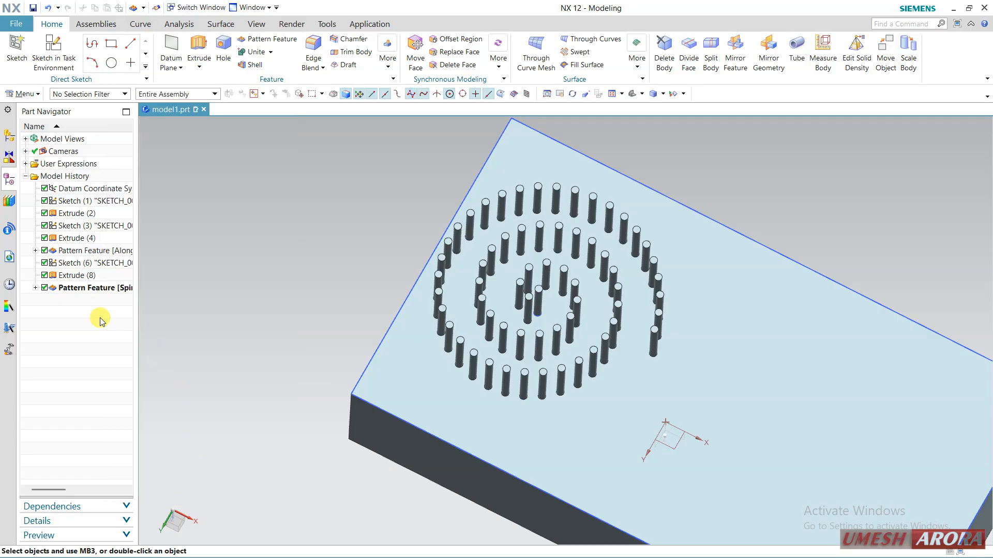
Delete the spiral pattern and start a Pattern Feature of the original pin with the General layout.
{"action": "right_click", "coordinate": [88, 288]}
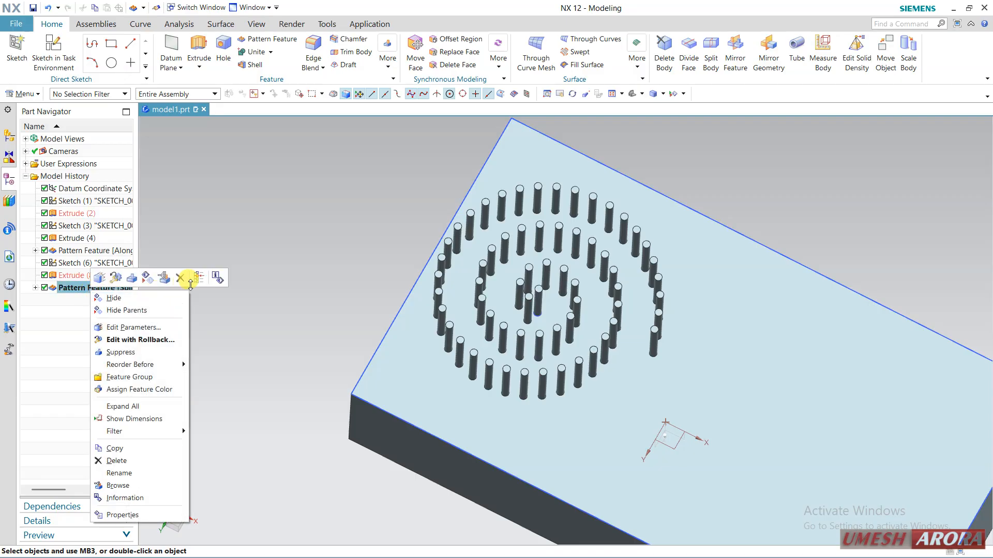
{"action": "left_click", "coordinate": [181, 279]}
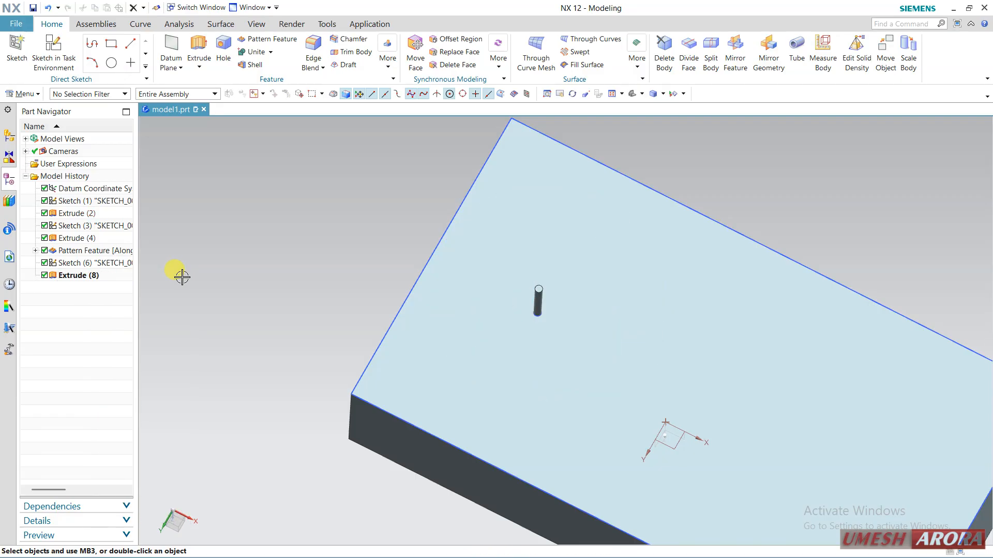
{"action": "left_click", "coordinate": [106, 281]}
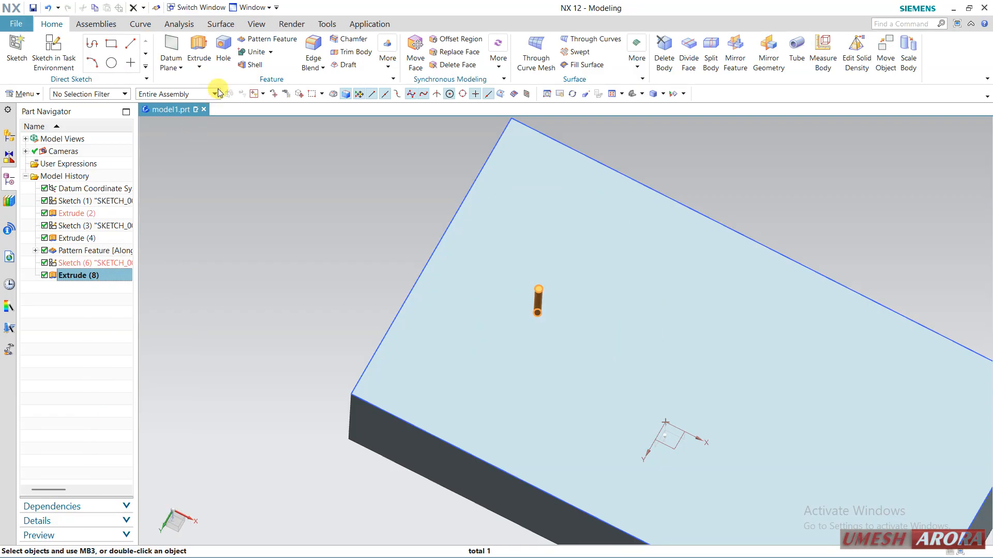
{"action": "left_click", "coordinate": [263, 39]}
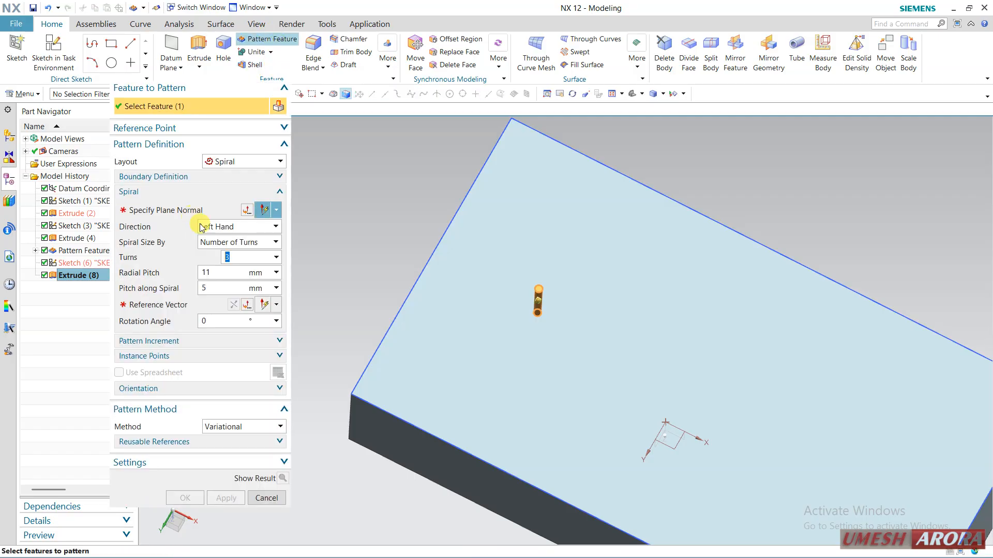
{"action": "left_click", "coordinate": [229, 161]}
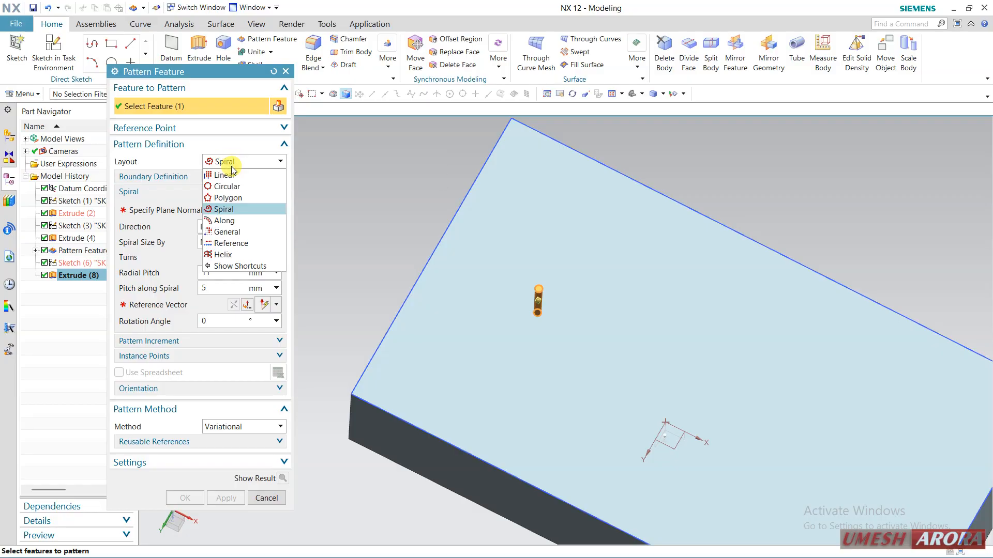
{"action": "left_click", "coordinate": [239, 231]}
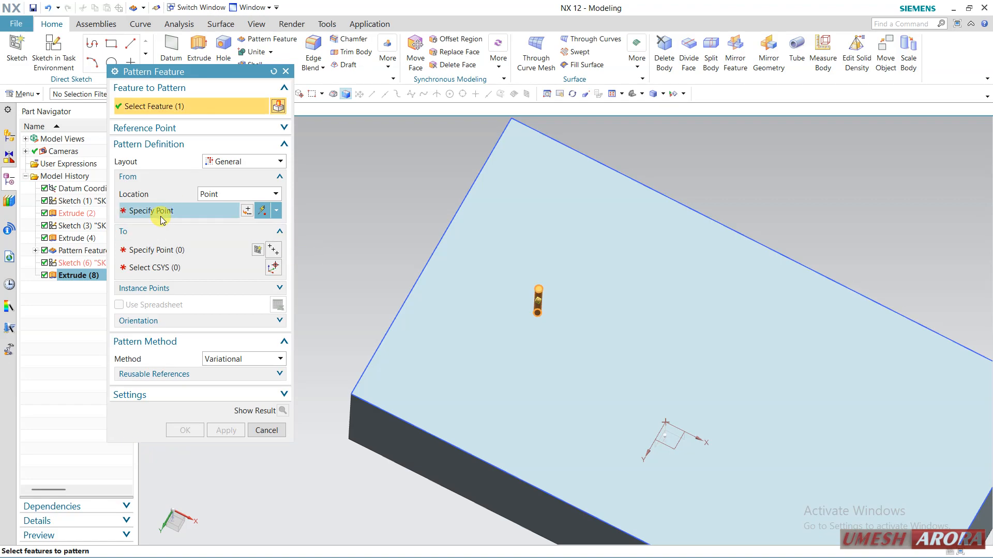
Use the pin's base centre as the from point and place five scattered target points in a sketch on the plate's top face.
{"action": "left_click", "coordinate": [160, 215]}
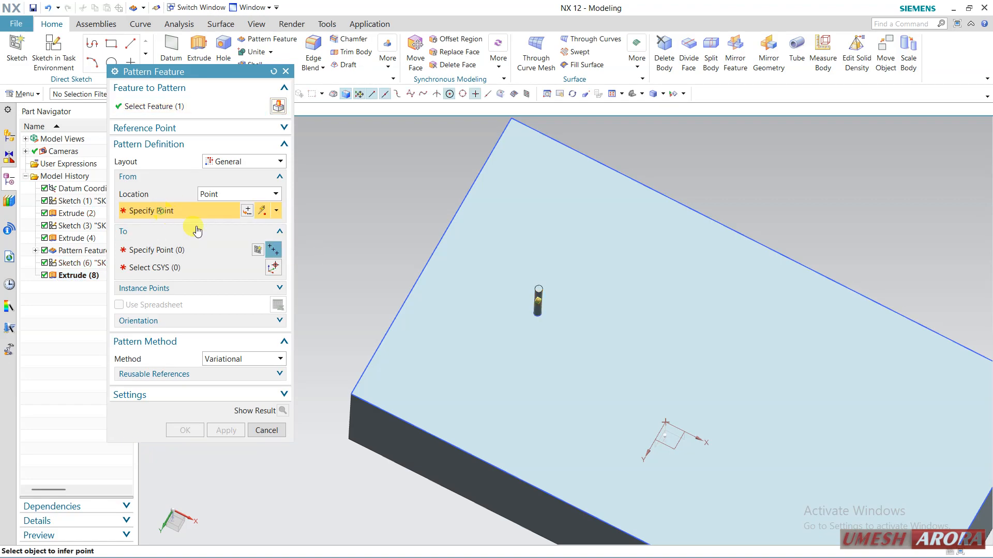
{"action": "left_click", "coordinate": [536, 308]}
{"action": "left_click", "coordinate": [556, 366]}
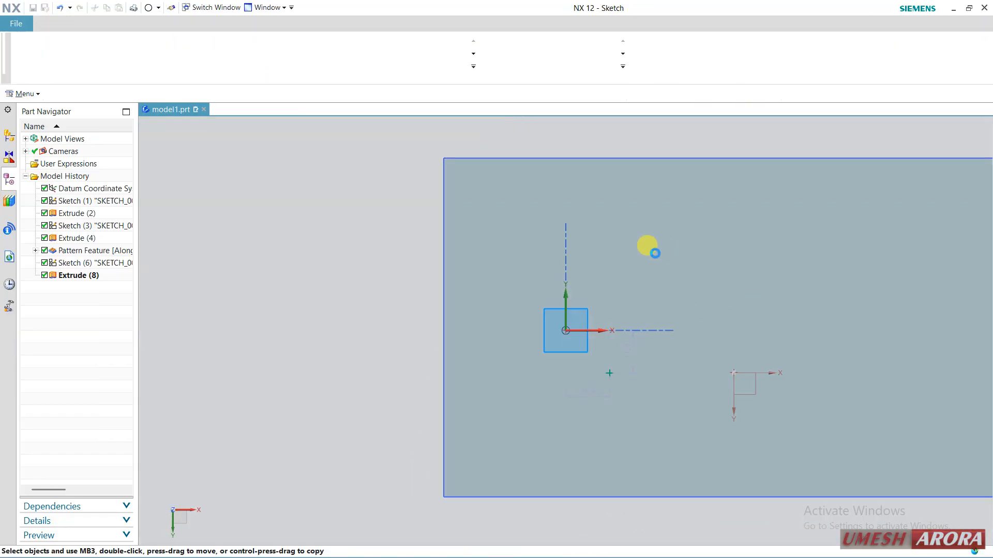
{"action": "left_click", "coordinate": [837, 237]}
{"action": "left_click", "coordinate": [893, 367]}
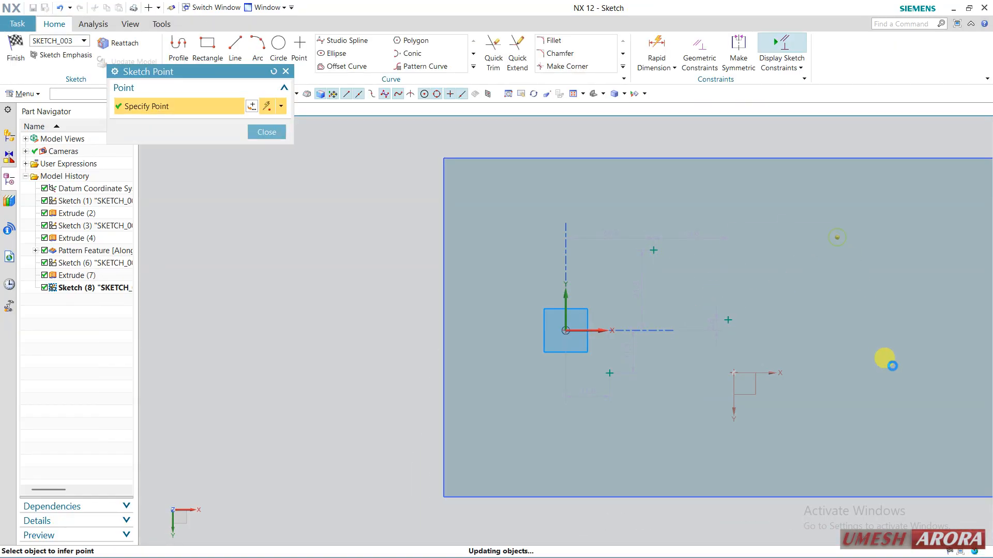
{"action": "left_click", "coordinate": [25, 58]}
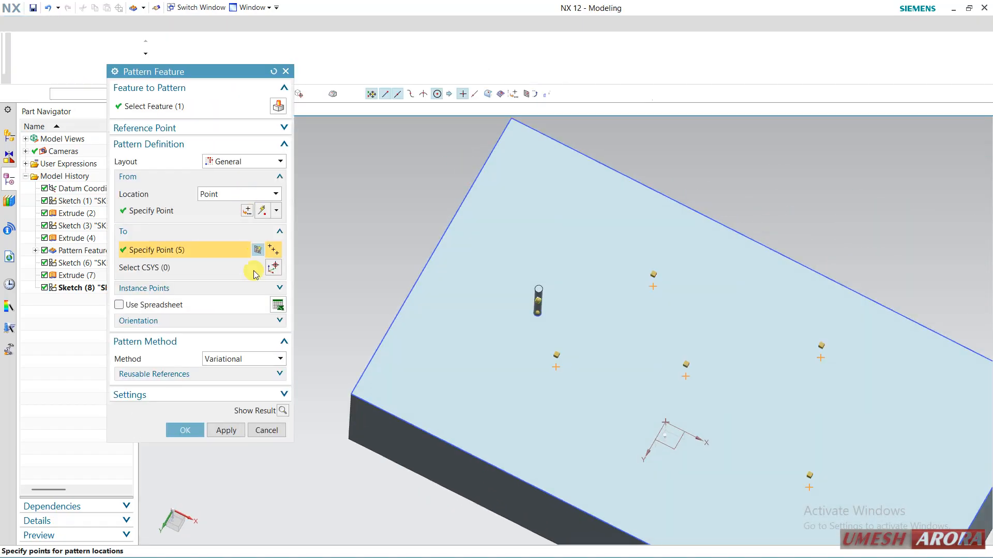
Preview the General pattern of pins at the five sketched points and create it.
{"action": "left_click", "coordinate": [283, 411]}
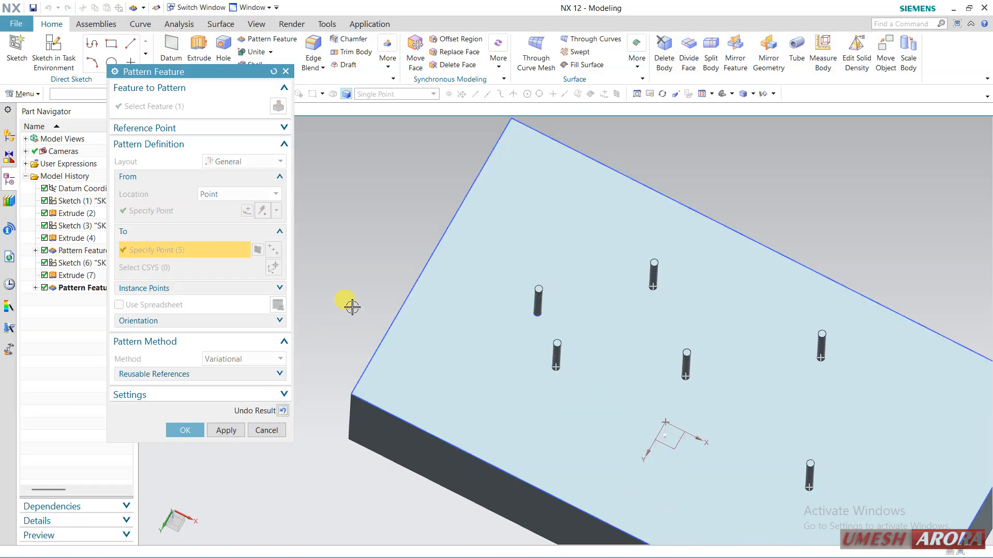
{"action": "middle_click_drag", "start_coordinate": [355, 306], "coordinate": [311, 257]}
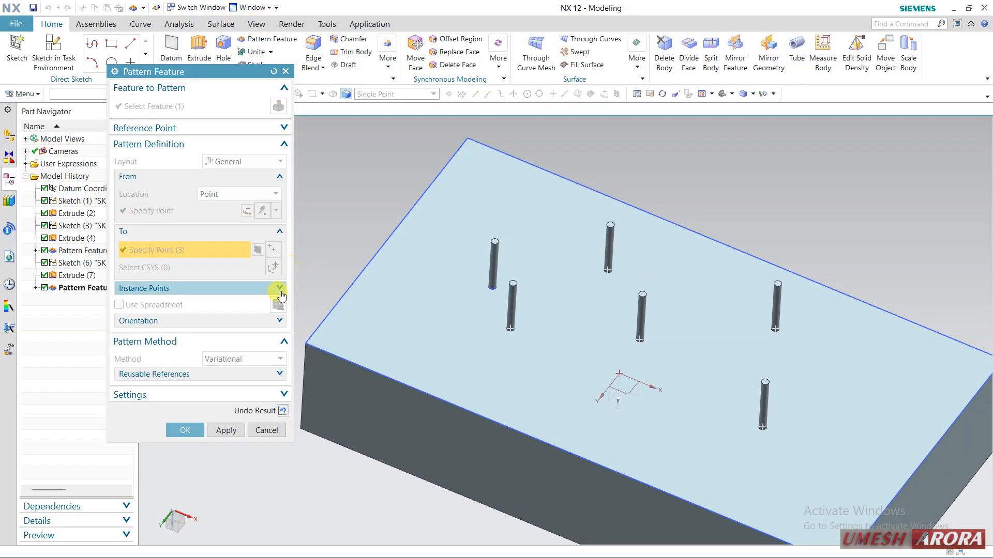
{"action": "left_click", "coordinate": [185, 431]}
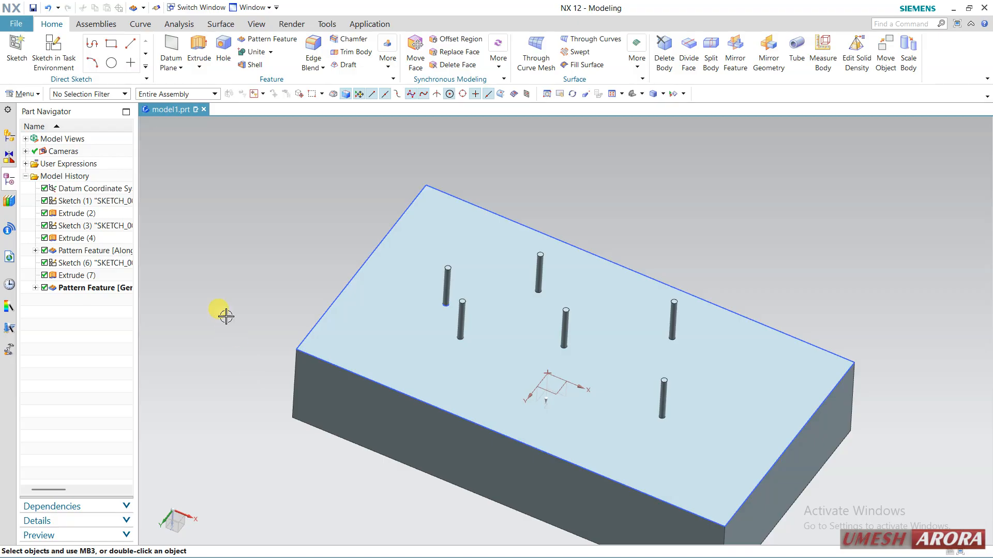
Delete all features from the first sketch through the General pattern, keeping only the datum coordinate system.
{"action": "left_click", "coordinate": [101, 204]}
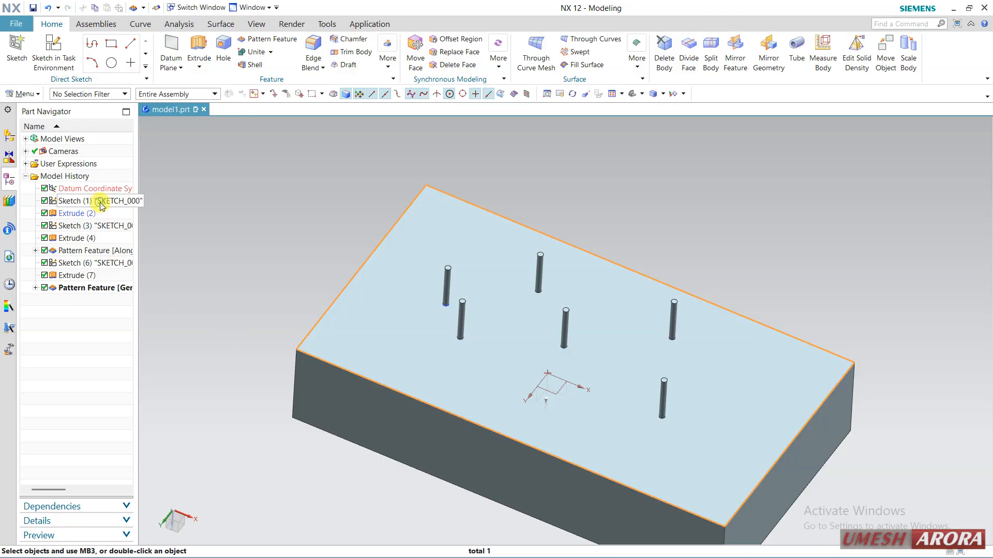
{"action": "left_click", "coordinate": [86, 293], "text": "shift"}
{"action": "right_click", "coordinate": [86, 290]}
{"action": "left_click", "coordinate": [157, 277]}
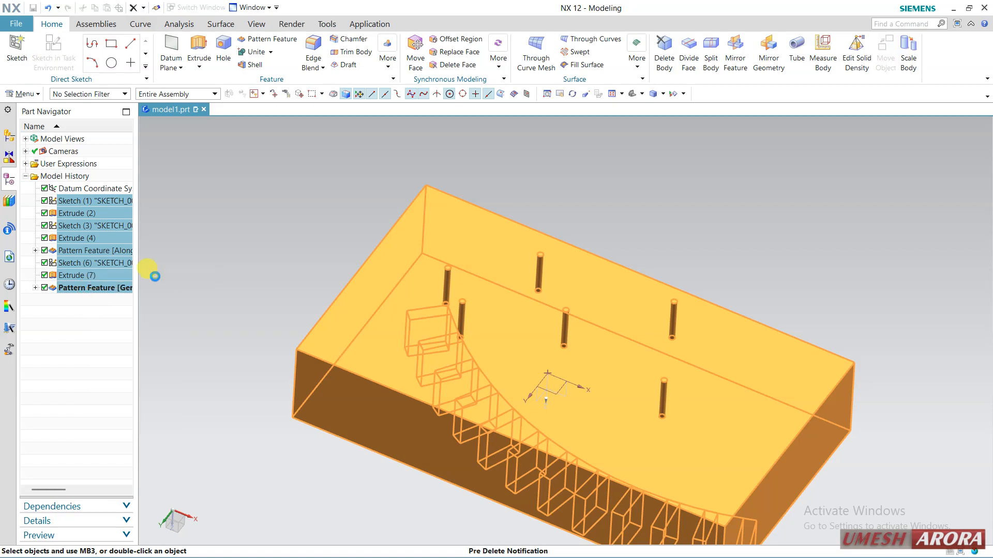
{"action": "left_click", "coordinate": [327, 120]}
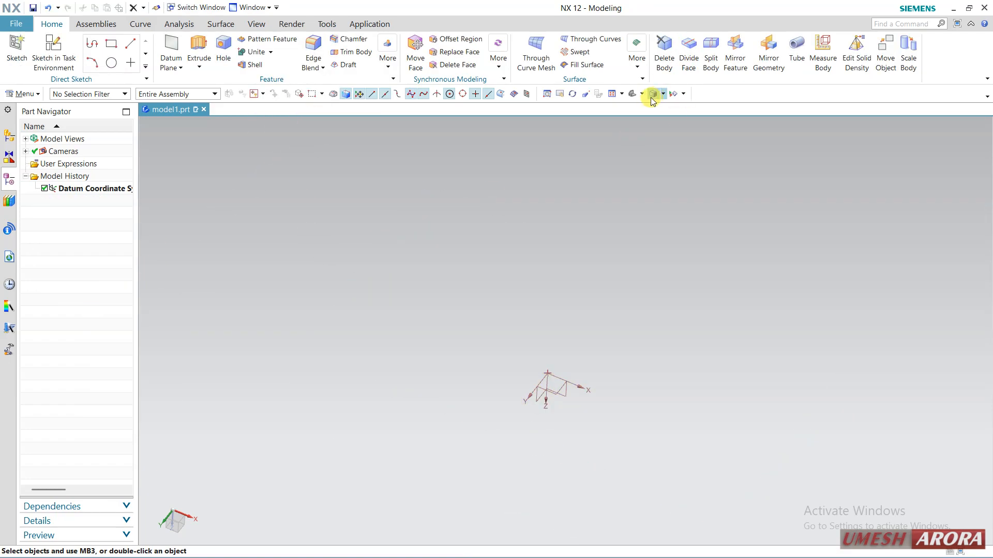
Start a Sphere defined by Center Point and Diameter, picking the datum coordinate system's origin as its centre.
{"action": "left_click", "coordinate": [632, 94]}
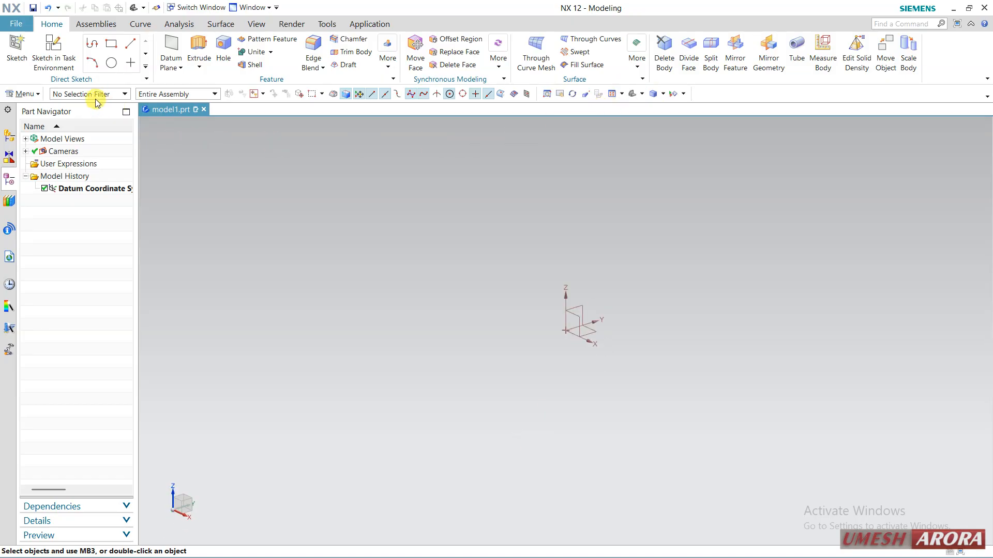
{"action": "left_click", "coordinate": [35, 98]}
{"action": "mouse_move", "coordinate": [35, 146]}
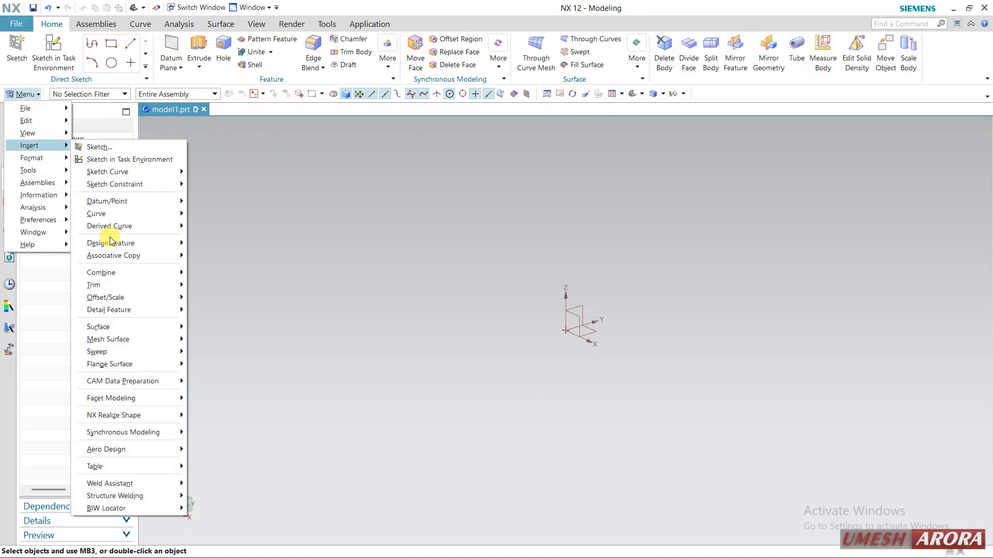
{"action": "mouse_move", "coordinate": [148, 244]}
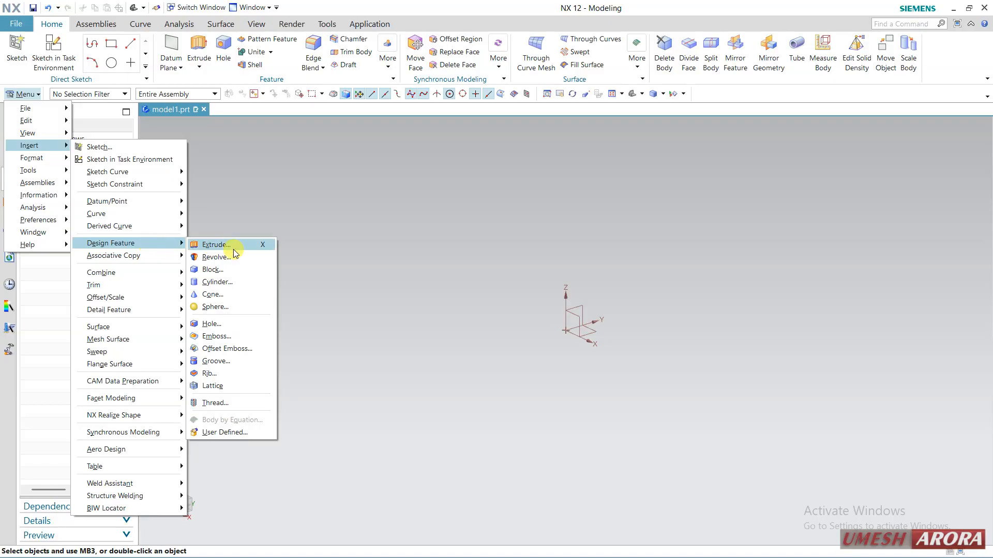
{"action": "left_click", "coordinate": [243, 308]}
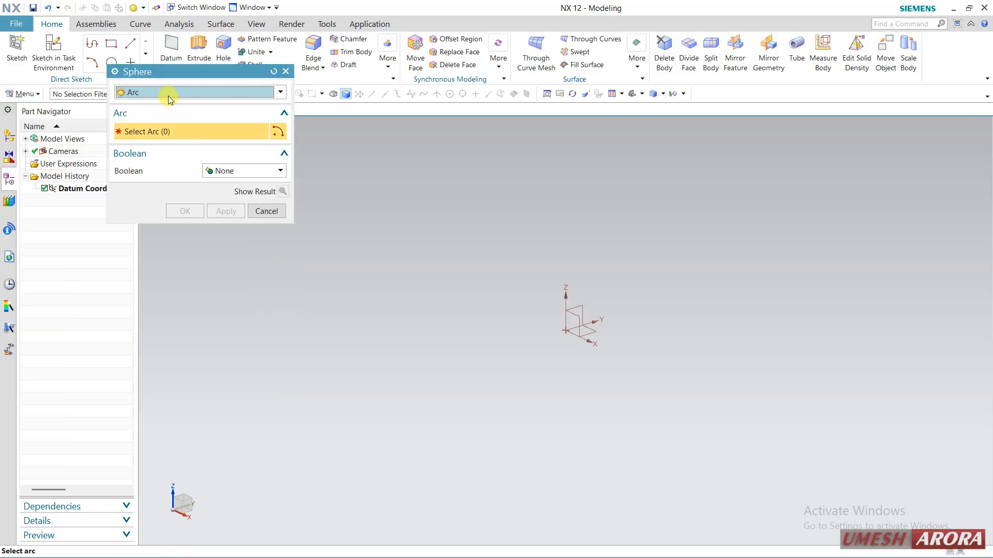
{"action": "left_click", "coordinate": [169, 95]}
{"action": "left_click", "coordinate": [162, 103]}
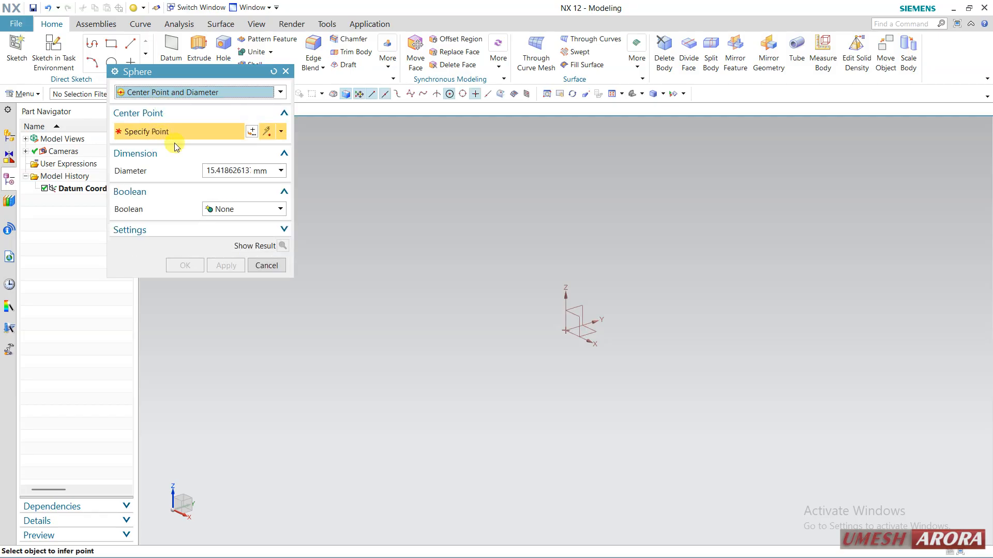
{"action": "left_click", "coordinate": [566, 329]}
{"action": "scroll", "coordinate": [661, 292], "scroll_direction": "down", "scroll_amount": 2}
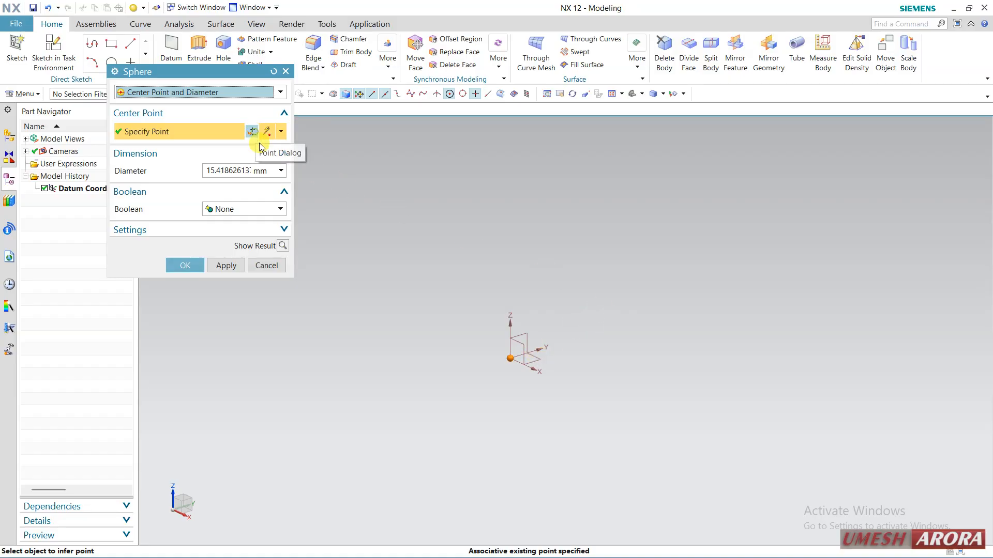
Offset the sphere's centre from the origin by setting its Y coordinate to 50 mm.
{"action": "key", "text": "Escape"}
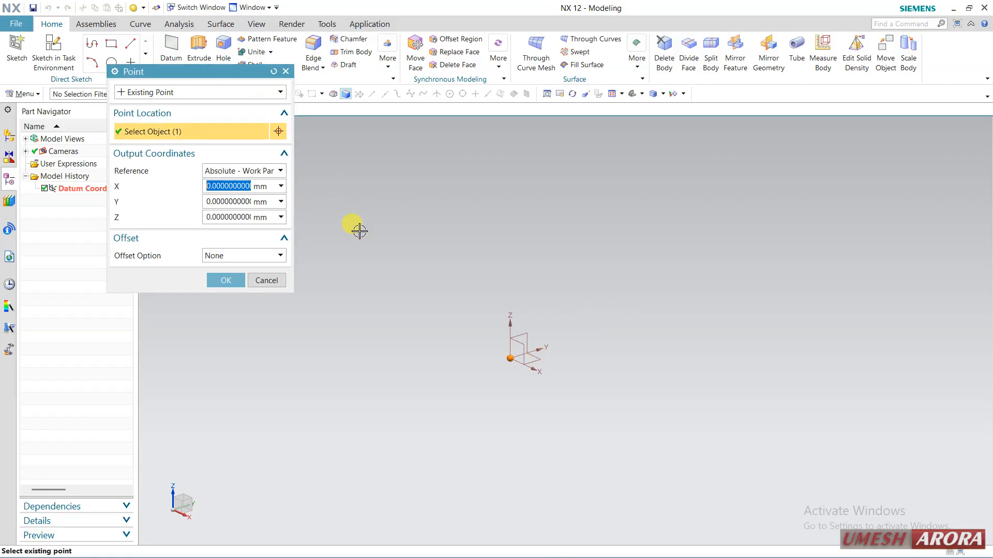
{"action": "left_click", "coordinate": [215, 202]}
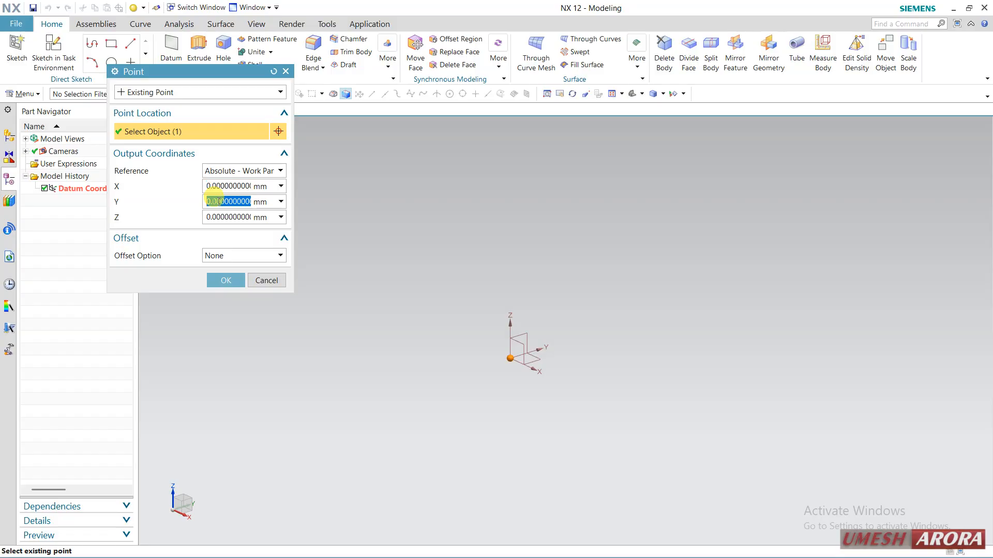
{"action": "type", "text": "50"}
{"action": "key", "text": "Return"}
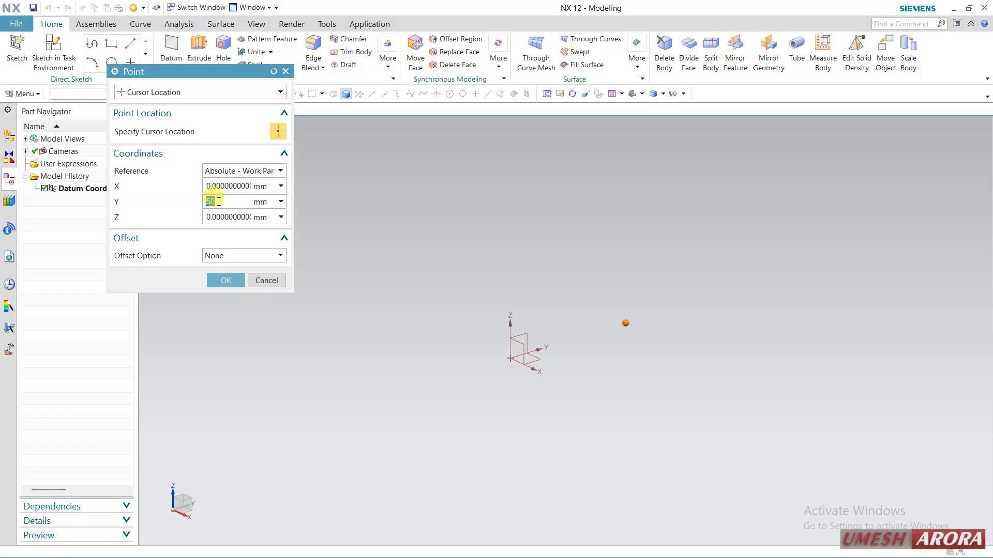
{"action": "left_click", "coordinate": [223, 280]}
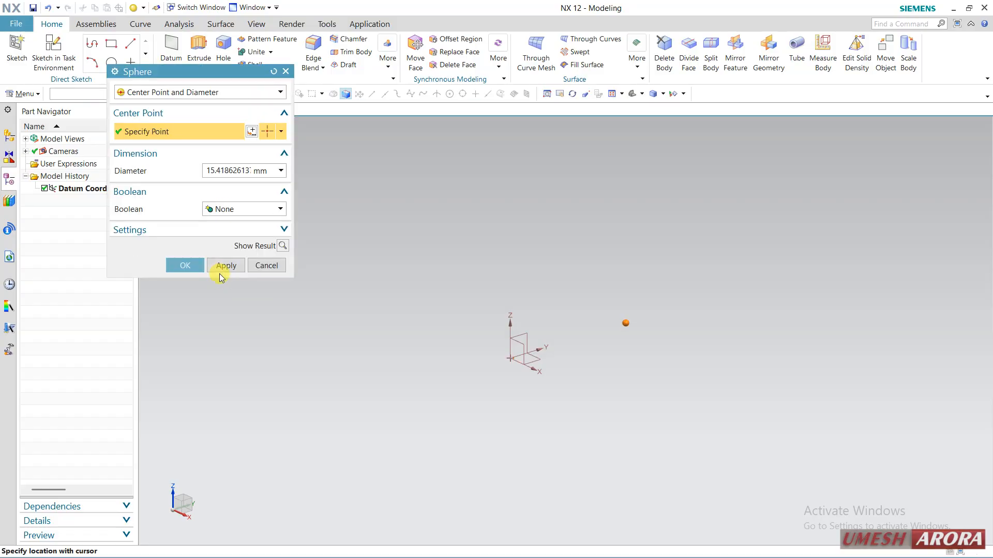
Set the sphere's diameter to 10 mm, preview it and create the sphere.
{"action": "double_click", "coordinate": [225, 170]}
{"action": "type", "text": "10"}
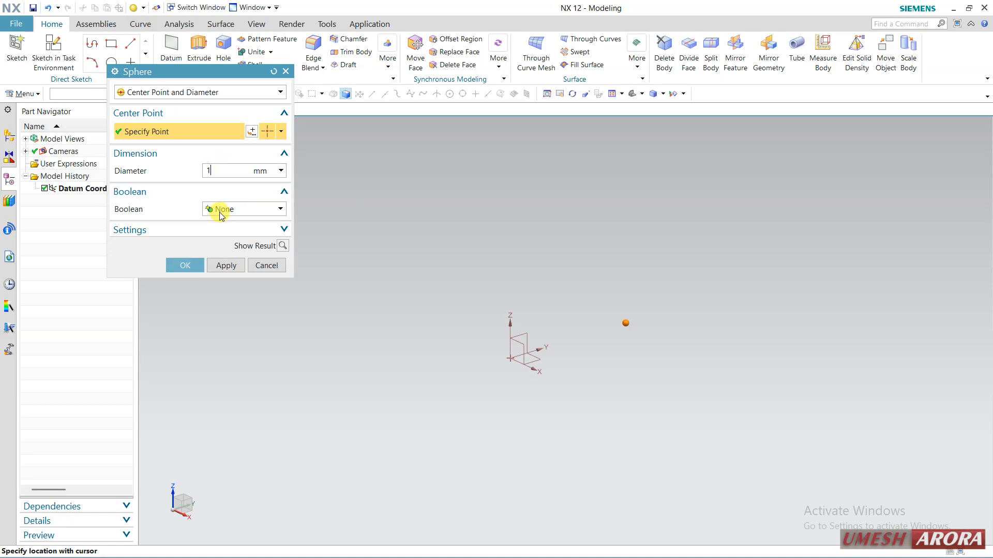
{"action": "left_click", "coordinate": [284, 246]}
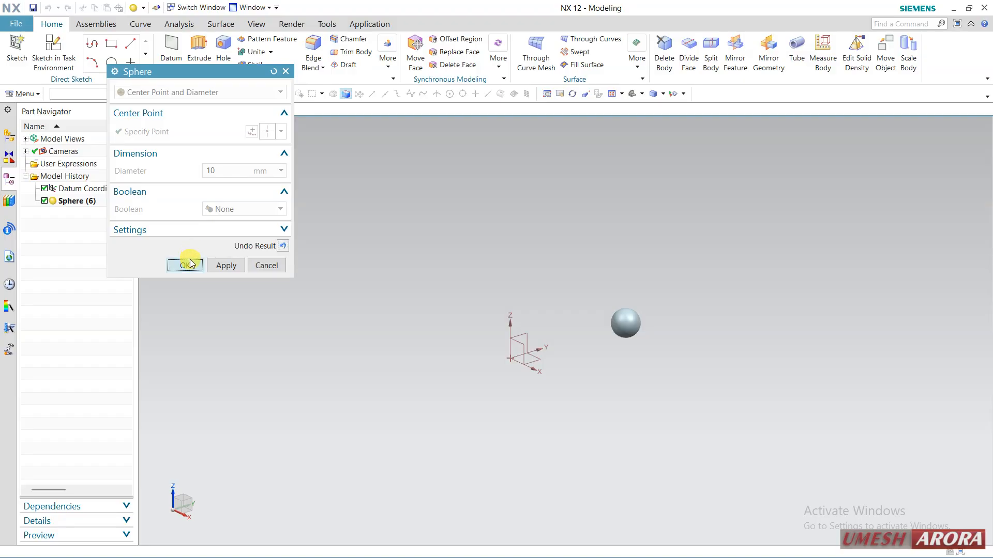
{"action": "left_click", "coordinate": [188, 264]}
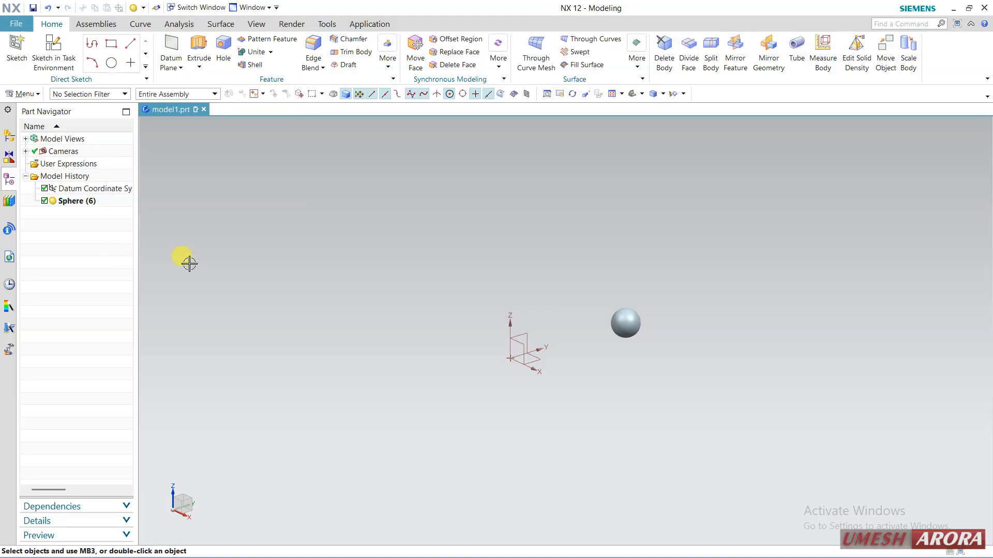
Start a Pattern Feature of the sphere with the Helix layout, using the datum coordinate system's Z axis as the rotation axis.
{"action": "left_click", "coordinate": [262, 40]}
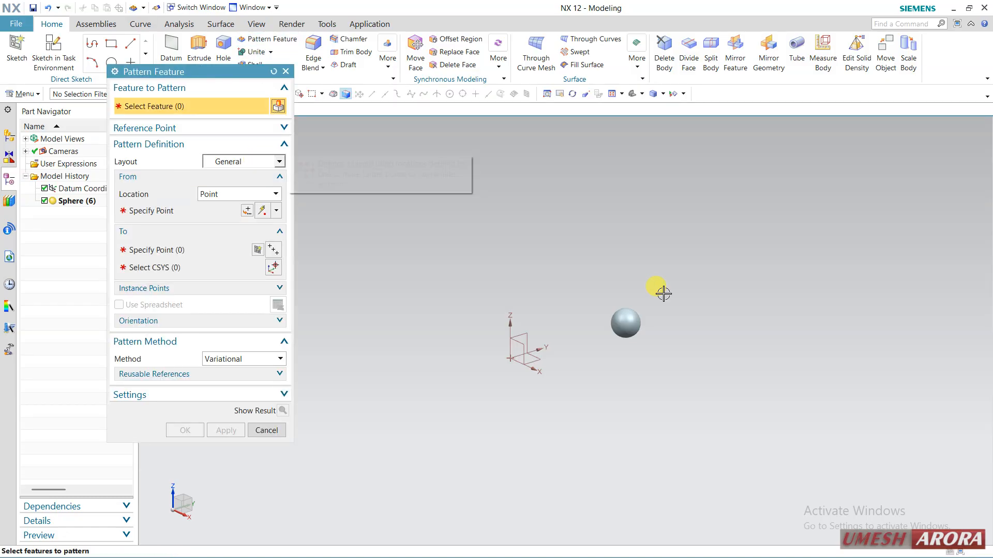
{"action": "left_click", "coordinate": [626, 323]}
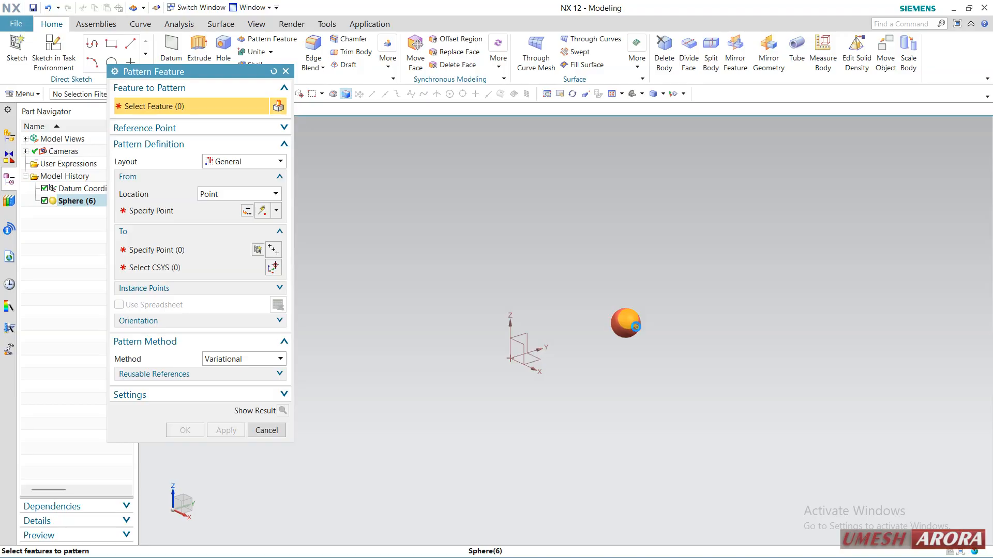
{"action": "left_click", "coordinate": [238, 162]}
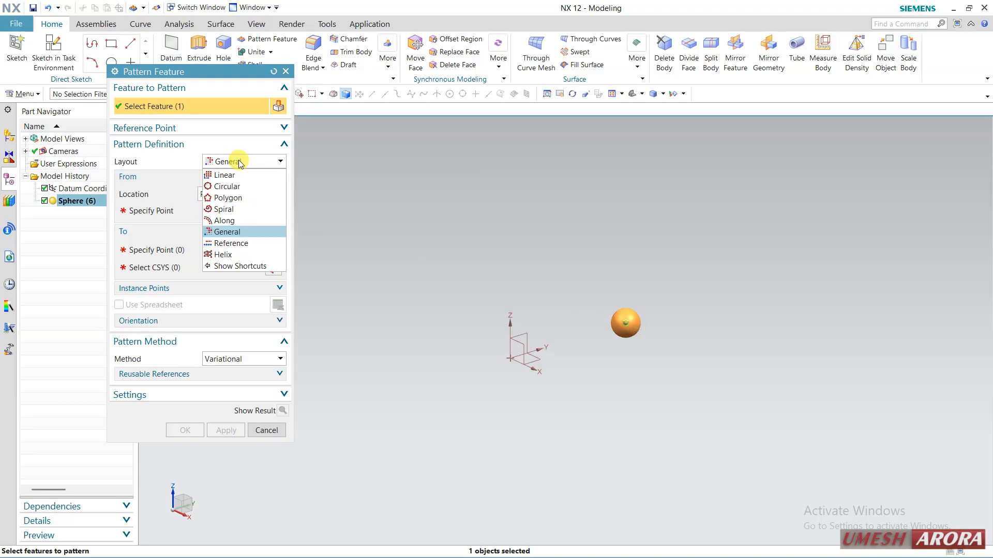
{"action": "left_click", "coordinate": [217, 255]}
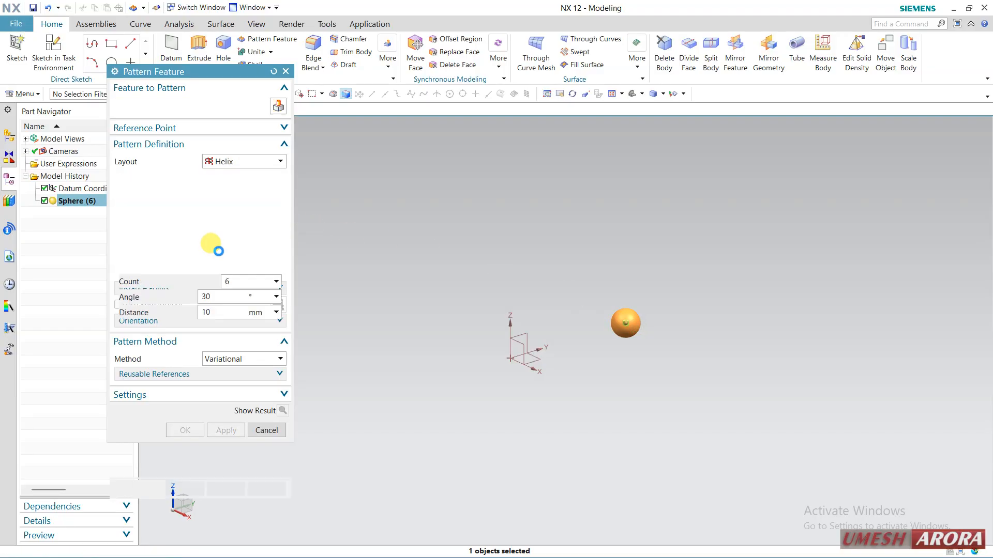
{"action": "left_click", "coordinate": [176, 196]}
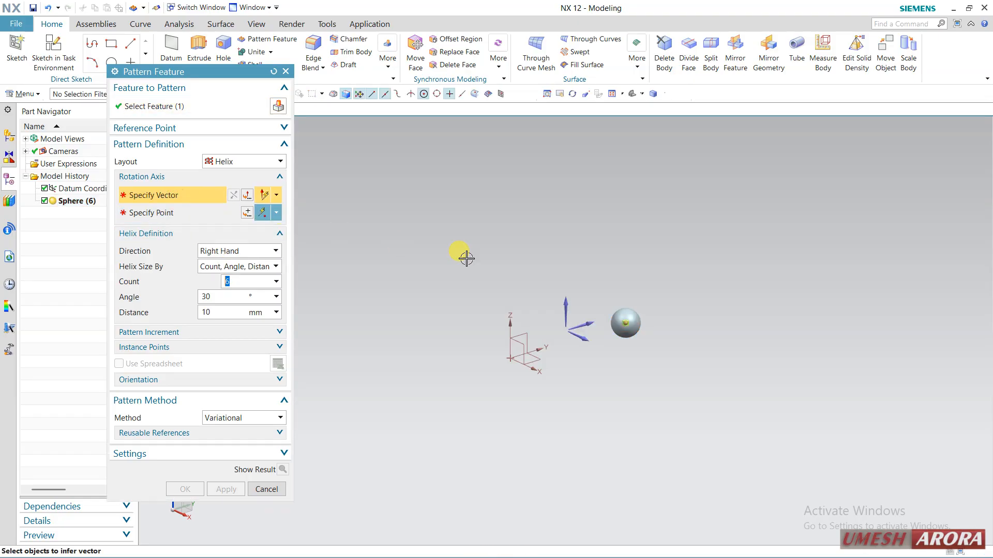
{"action": "left_click", "coordinate": [507, 313]}
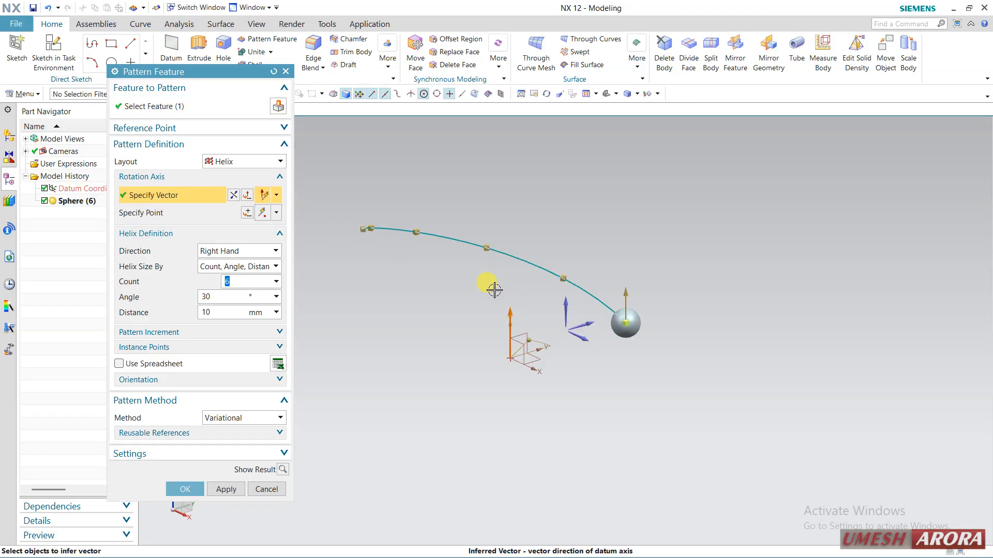
Size the helix by Count, Helix Pitch, Turns, with 3 turns and a 20 mm pitch.
{"action": "left_click", "coordinate": [229, 267]}
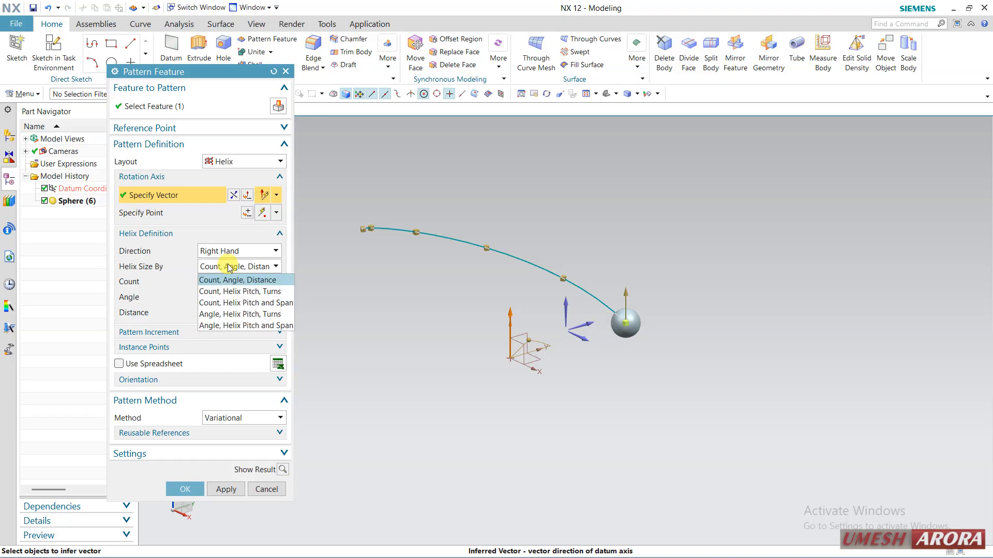
{"action": "left_click", "coordinate": [226, 292]}
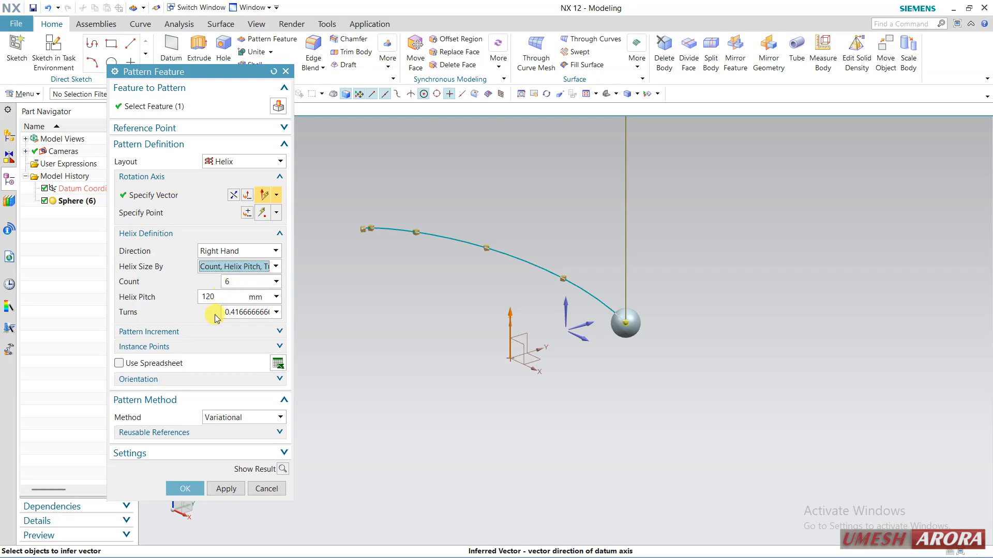
{"action": "double_click", "coordinate": [237, 313]}
{"action": "scroll", "coordinate": [474, 351], "scroll_direction": "down", "scroll_amount": 3}
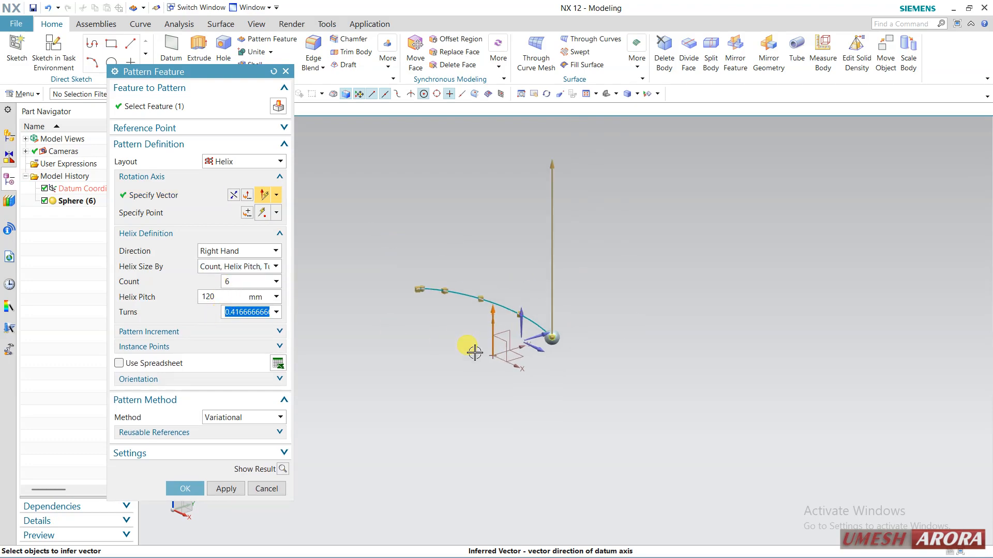
{"action": "type", "text": "3"}
{"action": "key", "text": "Return"}
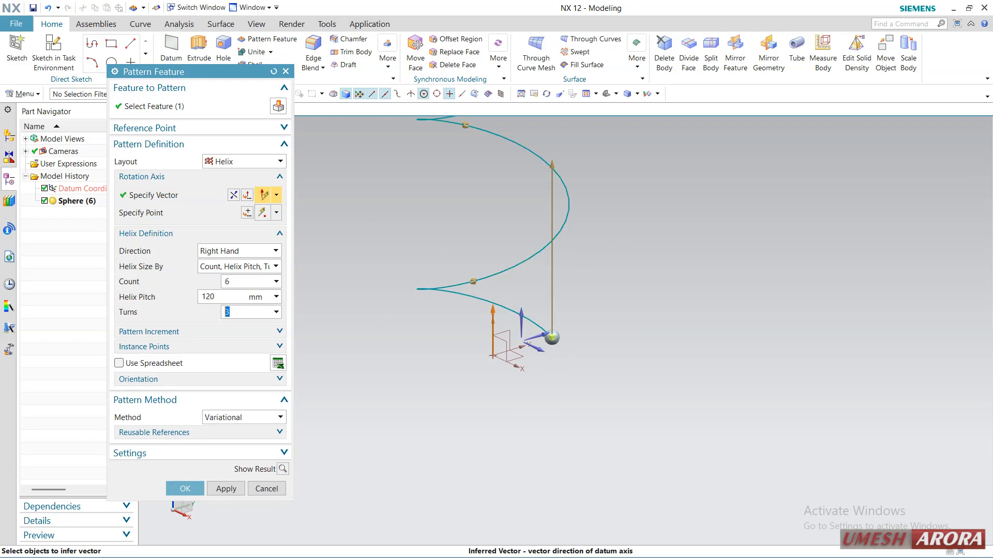
{"action": "double_click", "coordinate": [224, 294]}
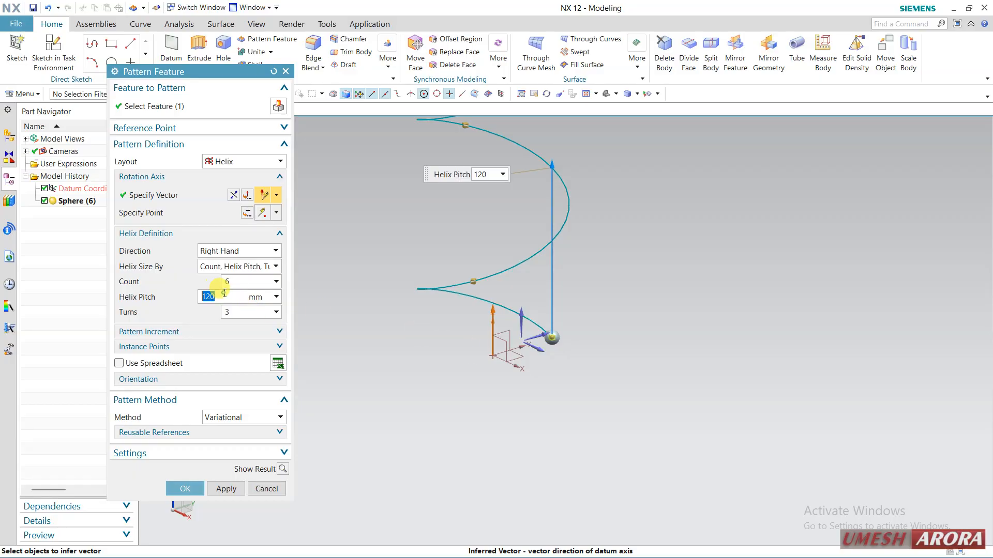
{"action": "type", "text": "20"}
{"action": "key", "text": "Return"}
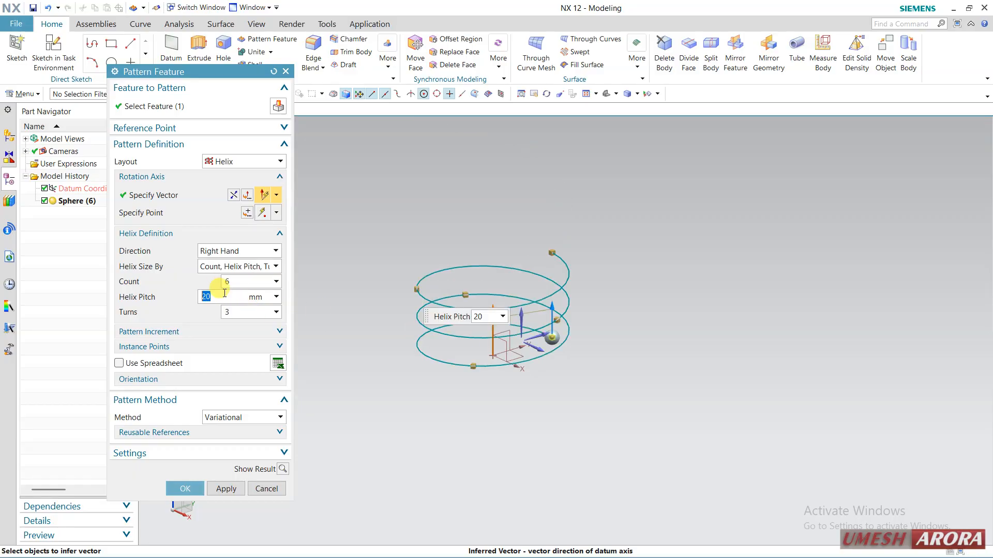
Try instance counts of 15, 45 and 65 for the helical pattern.
{"action": "double_click", "coordinate": [234, 283]}
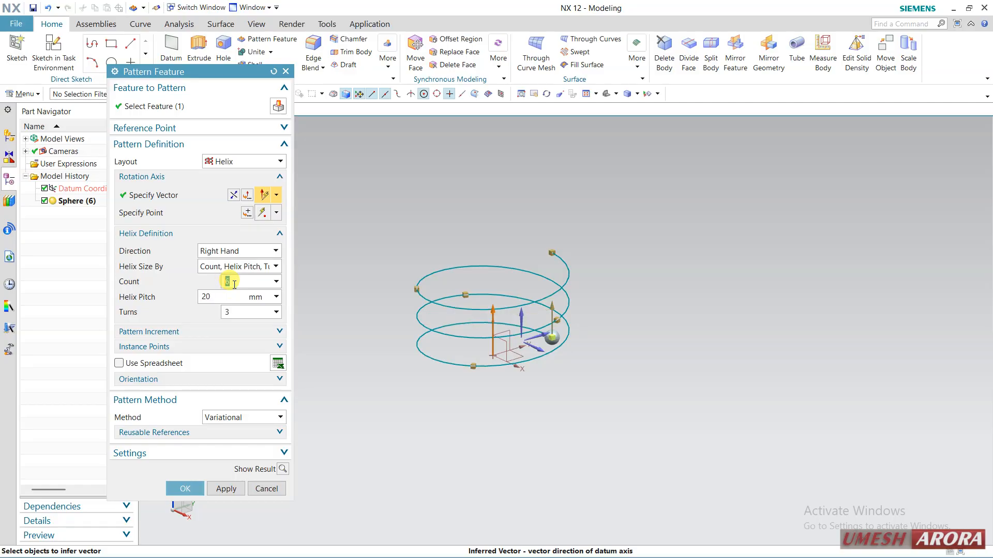
{"action": "type", "text": "15"}
{"action": "key", "text": "Return"}
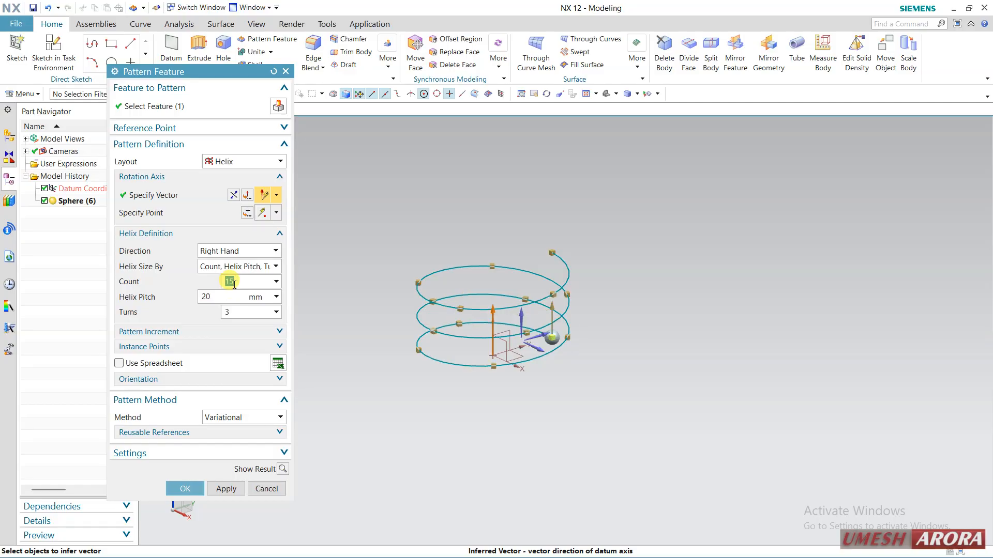
{"action": "key", "text": "Return"}
{"action": "type", "text": "4"}
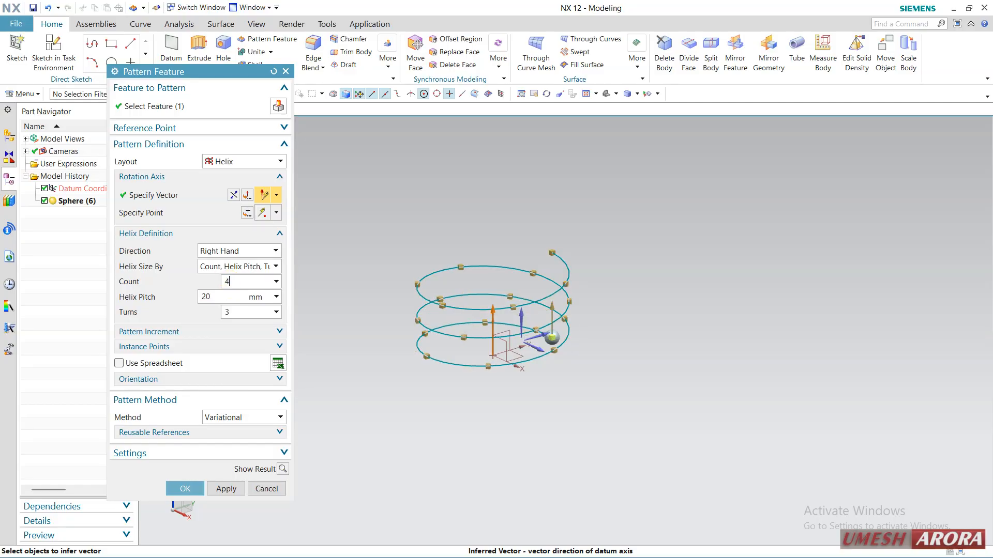
{"action": "type", "text": "5"}
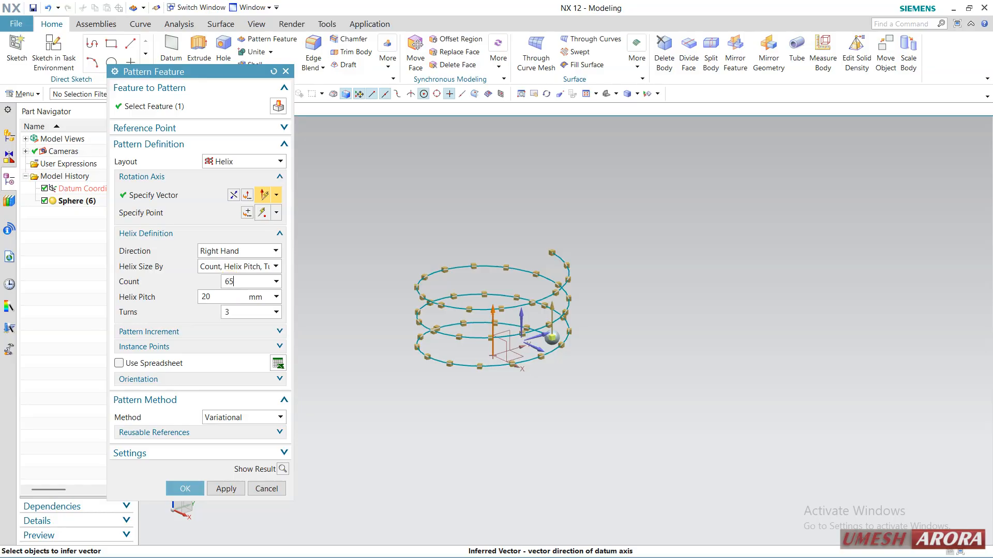
{"action": "key", "text": "Return"}
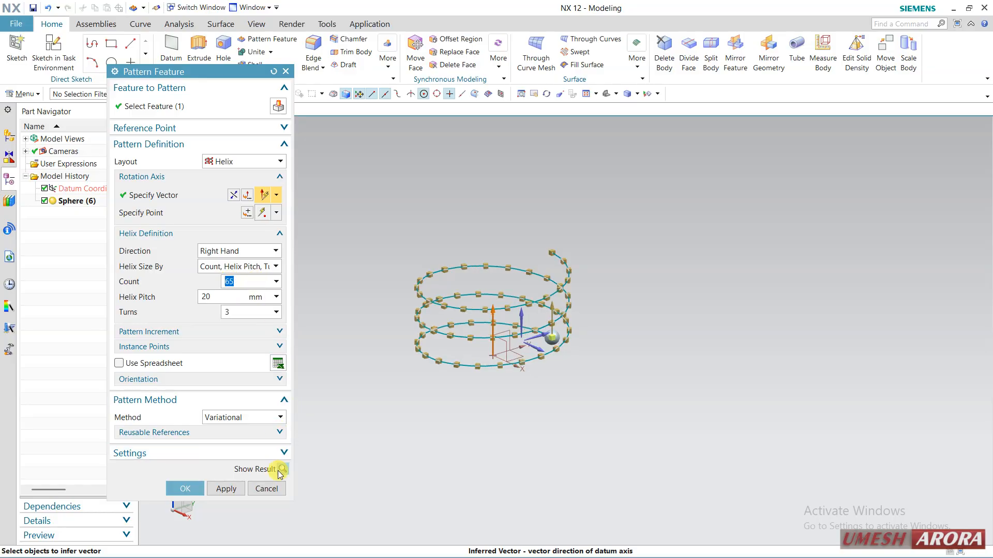
Set the helical pattern's count to 45, create the pattern and end the command.
{"action": "type", "text": "45"}
{"action": "key", "text": "Return"}
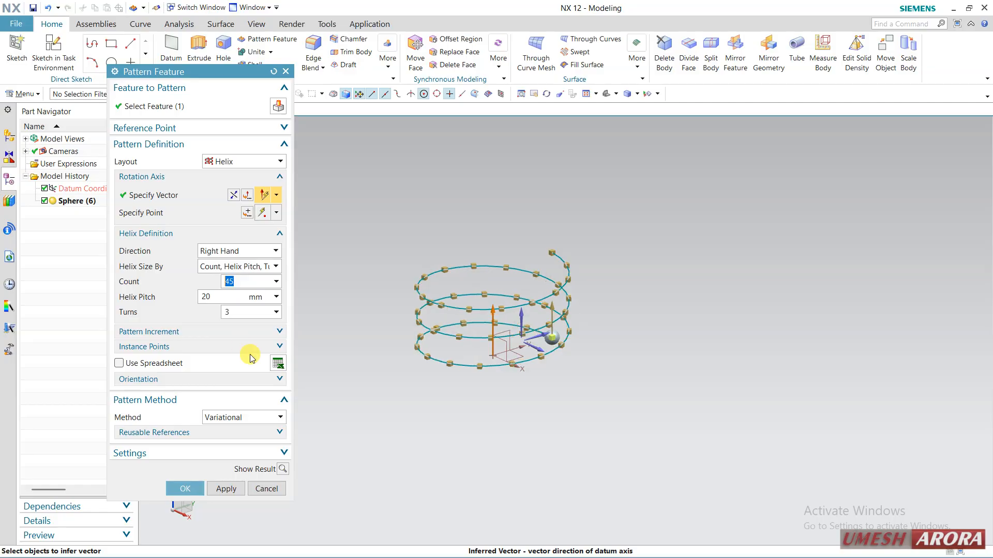
{"action": "left_click", "coordinate": [222, 489]}
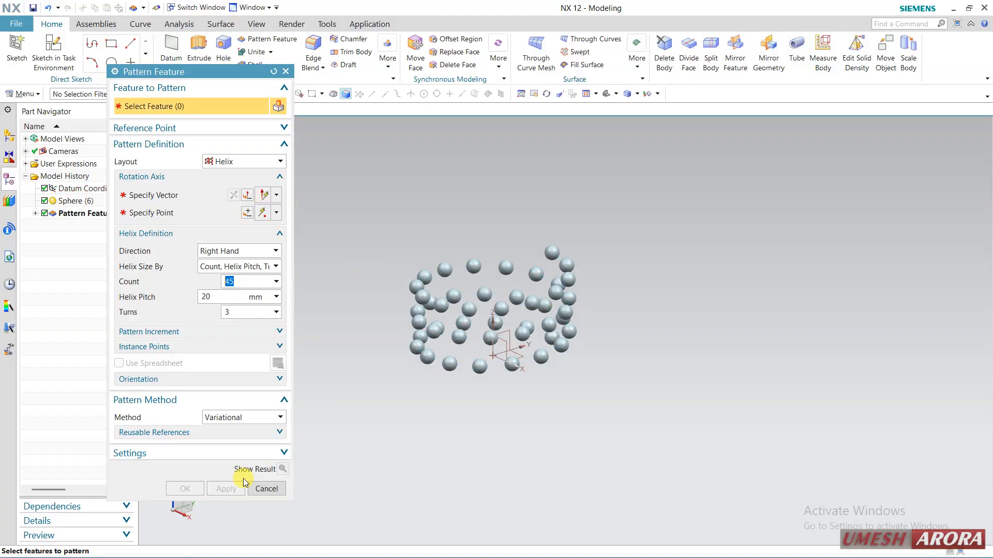
{"action": "left_click", "coordinate": [264, 489]}
{"action": "middle_click_drag", "start_coordinate": [486, 426], "coordinate": [412, 335]}
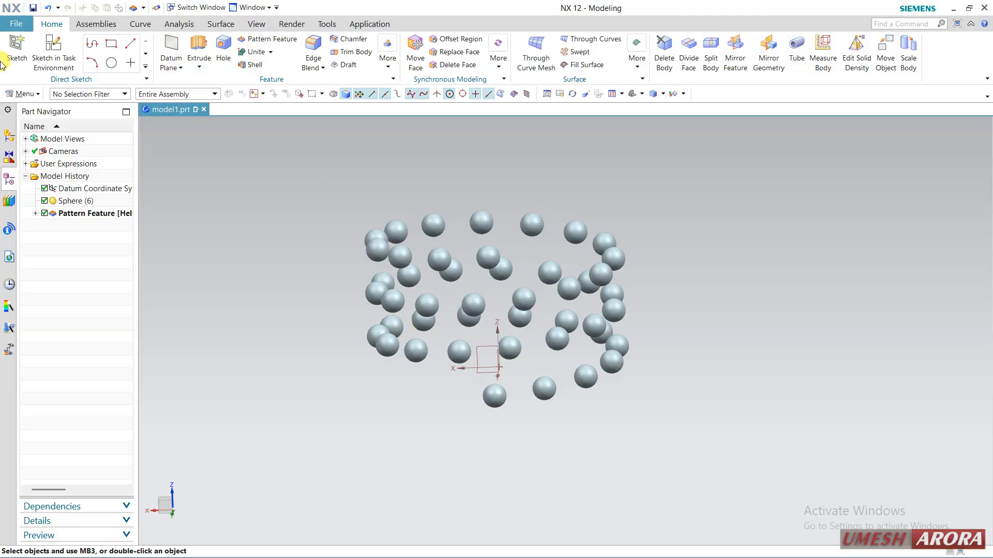
{"action": "left_click", "coordinate": [23, 93]}
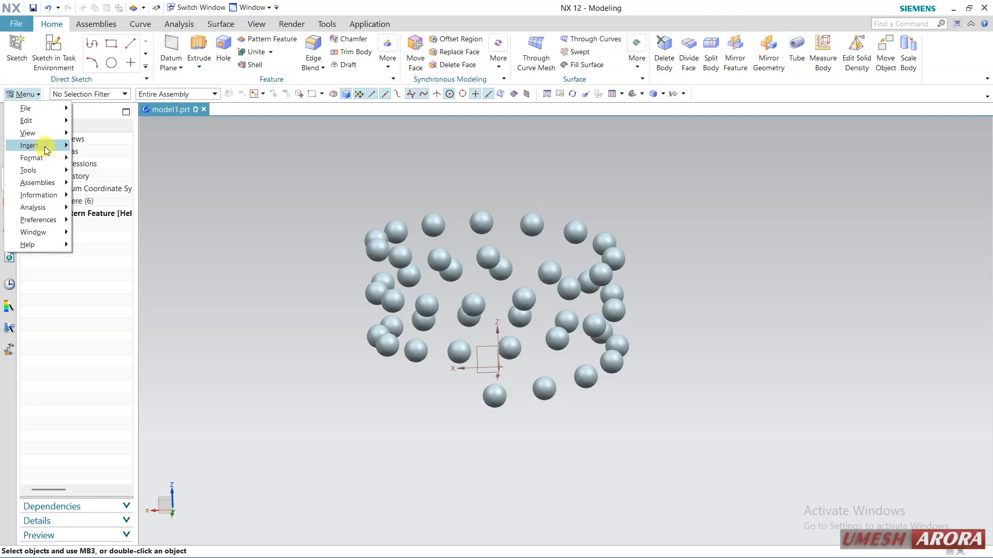
{"action": "mouse_move", "coordinate": [45, 149]}
{"action": "mouse_move", "coordinate": [161, 264]}
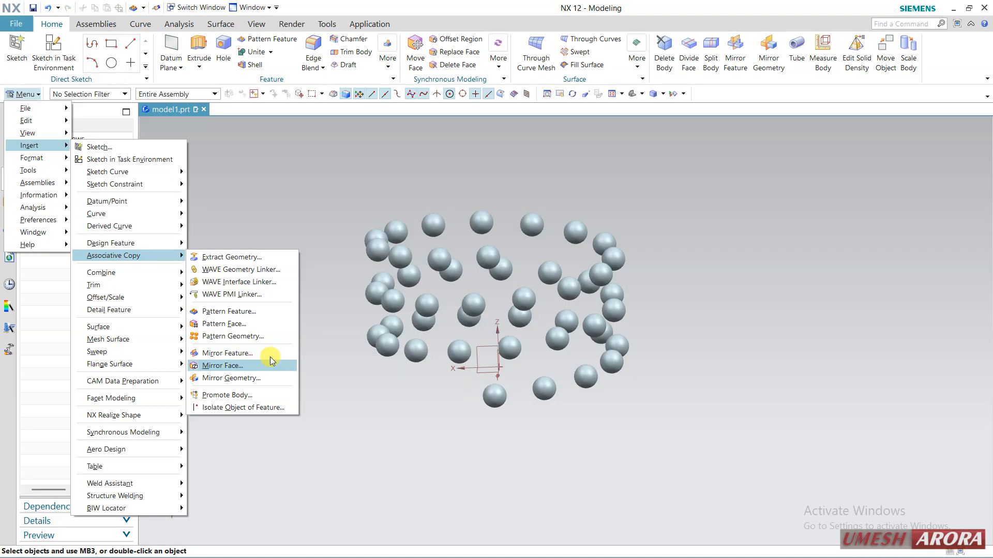
{"action": "left_click", "coordinate": [342, 236]}
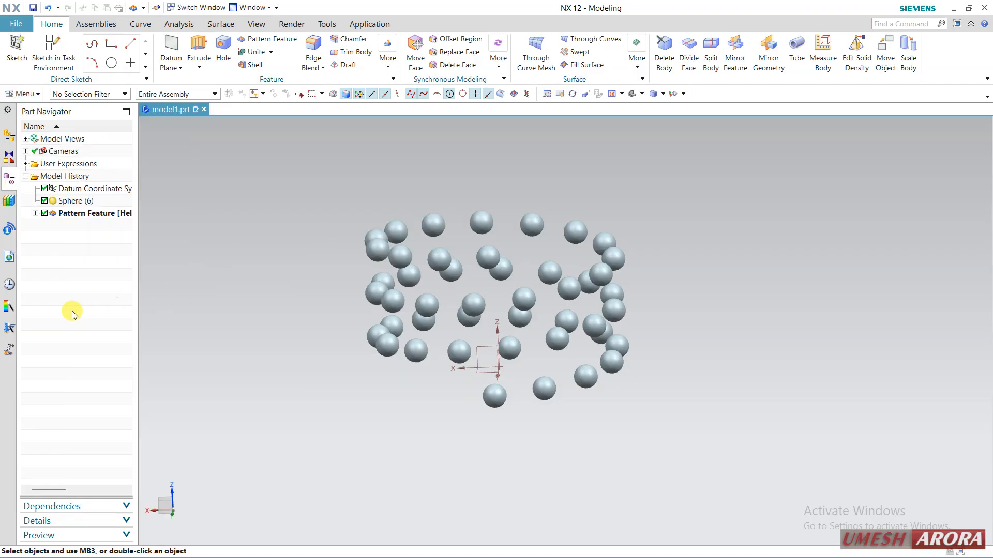
Browse the history of used parts from yesterday and the past week for another model to open.
{"action": "left_click", "coordinate": [10, 285]}
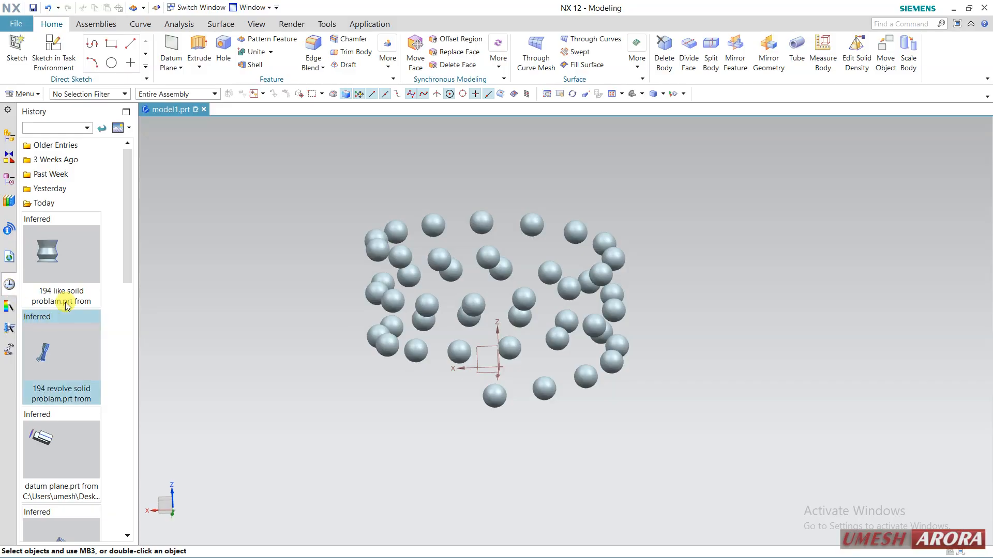
{"action": "left_click", "coordinate": [71, 191]}
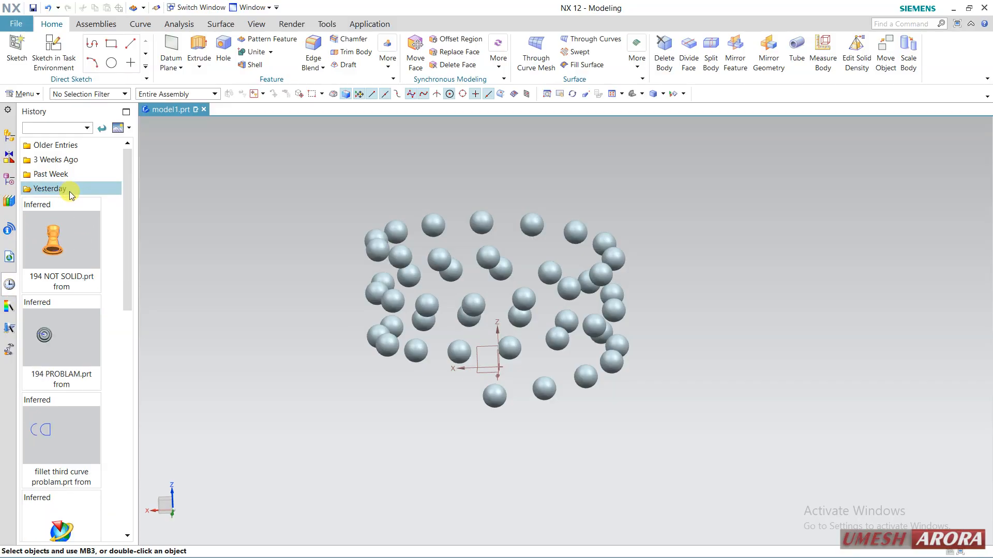
{"action": "left_click", "coordinate": [66, 178]}
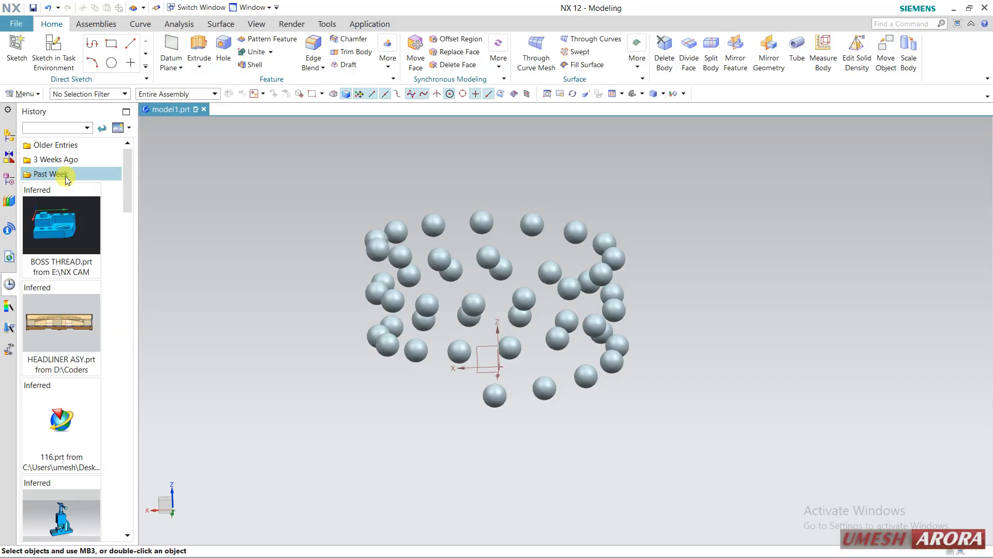
{"action": "scroll", "coordinate": [83, 382], "scroll_direction": "down", "scroll_amount": 4}
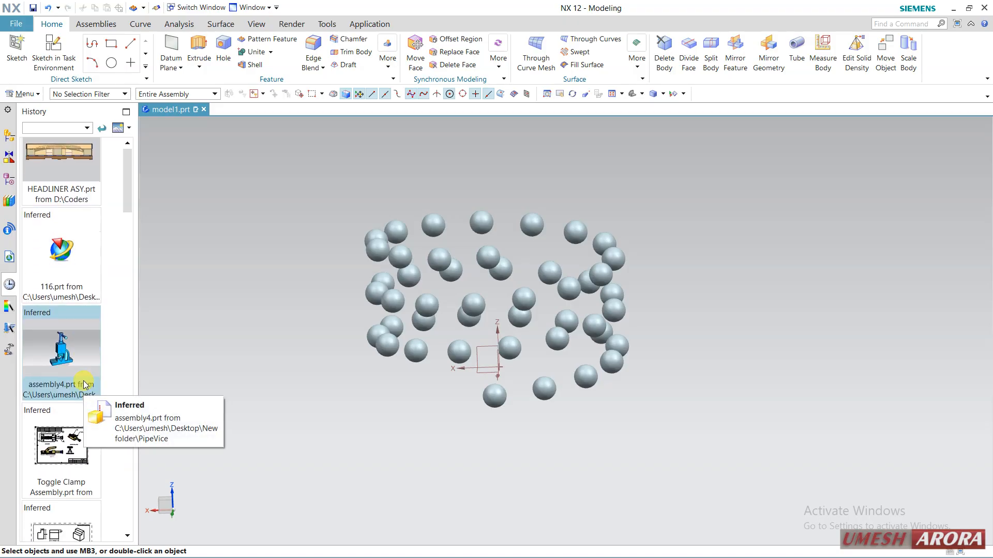
{"action": "scroll", "coordinate": [84, 384], "scroll_direction": "down", "scroll_amount": 10}
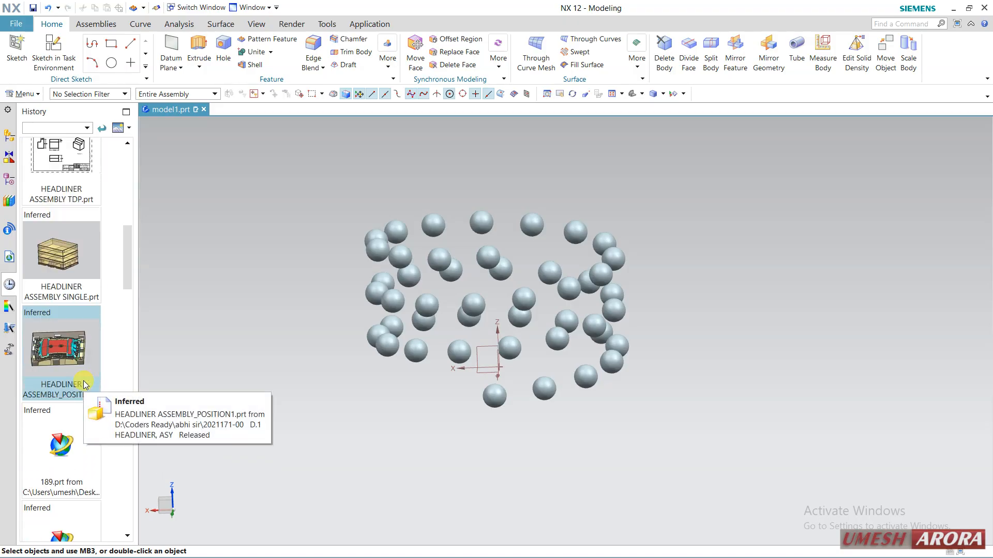
{"action": "scroll", "coordinate": [82, 383], "scroll_direction": "down", "scroll_amount": 4}
{"action": "scroll", "coordinate": [81, 383], "scroll_direction": "down", "scroll_amount": 3}
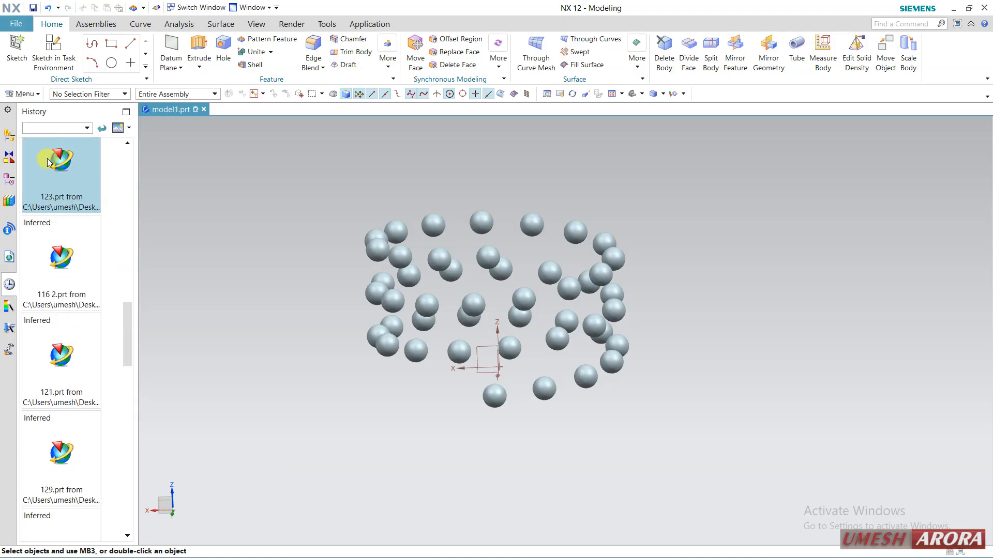
{"action": "scroll", "coordinate": [111, 409], "scroll_direction": "down", "scroll_amount": 6}
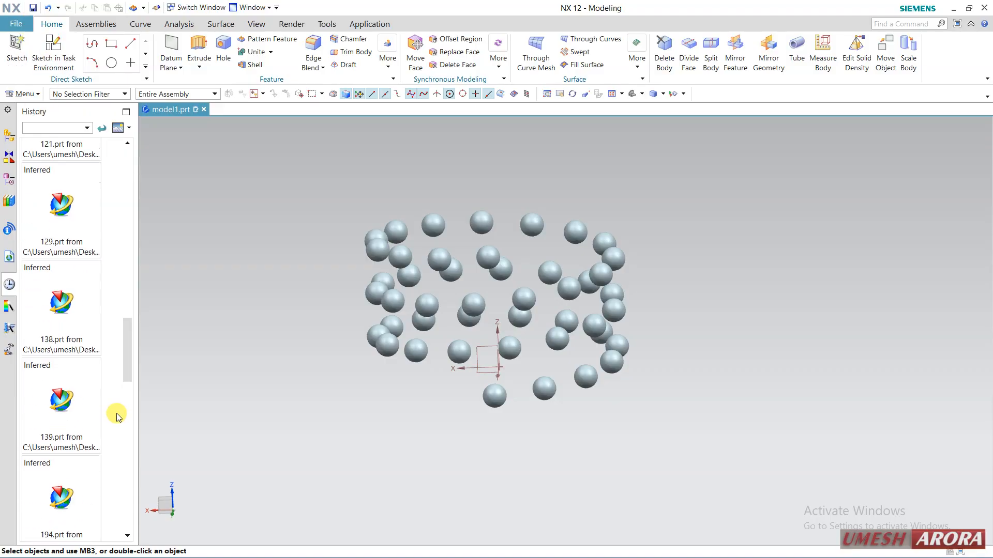
{"action": "scroll", "coordinate": [98, 406], "scroll_direction": "down", "scroll_amount": 3}
{"action": "scroll", "coordinate": [97, 405], "scroll_direction": "down", "scroll_amount": 5}
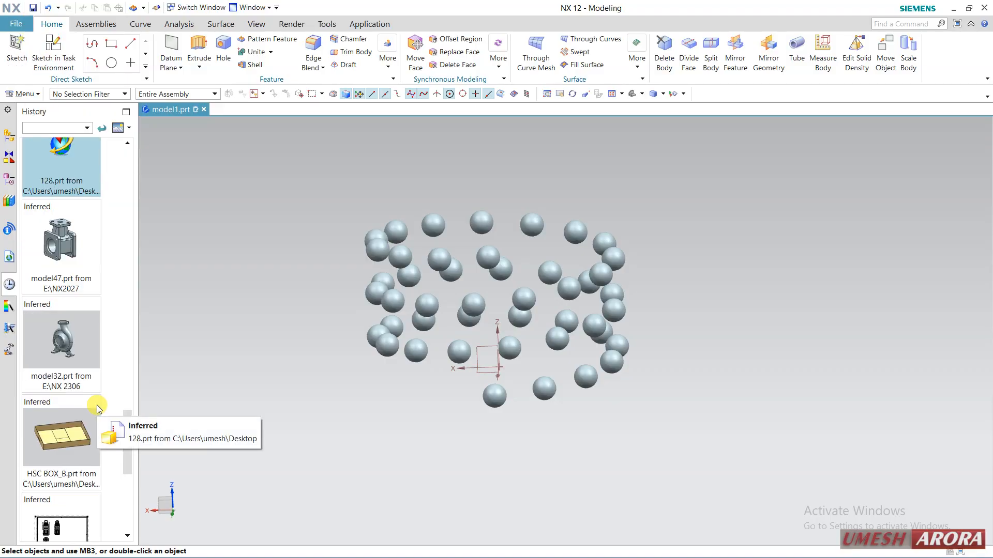
{"action": "scroll", "coordinate": [97, 404], "scroll_direction": "up", "scroll_amount": 12}
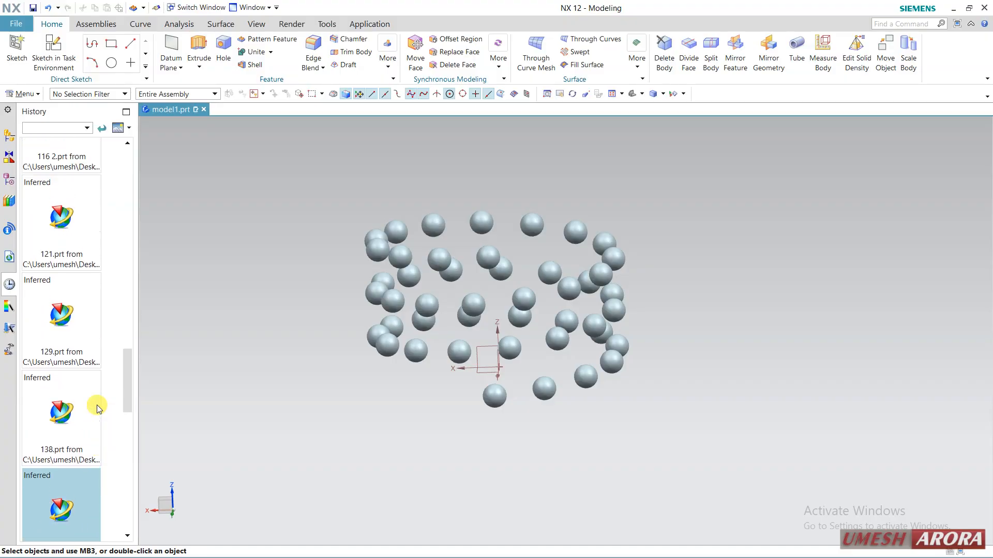
{"action": "scroll", "coordinate": [97, 405], "scroll_direction": "up", "scroll_amount": 10}
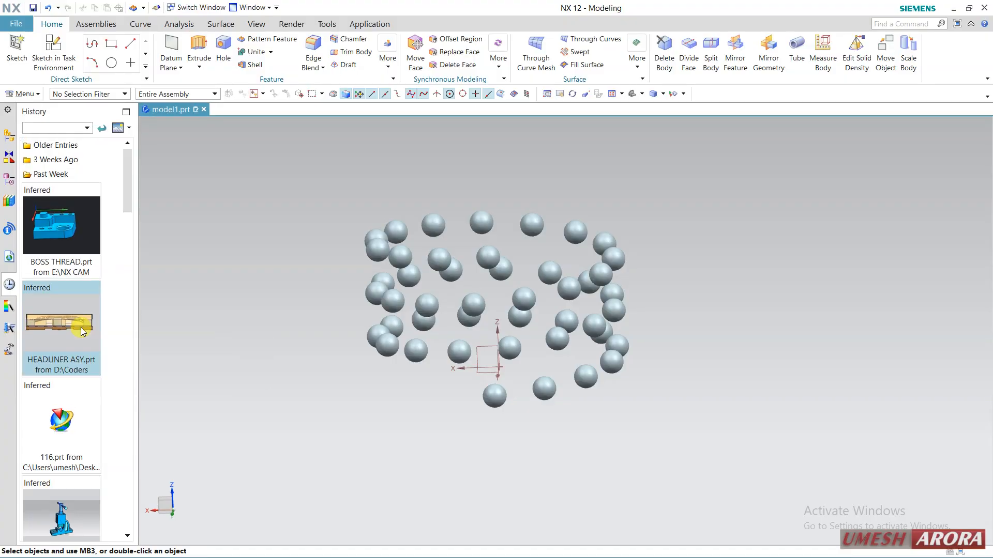
Open Intermediate Metric_x_t.prt from the history entries of 3 Weeks Ago.
{"action": "left_click", "coordinate": [70, 162]}
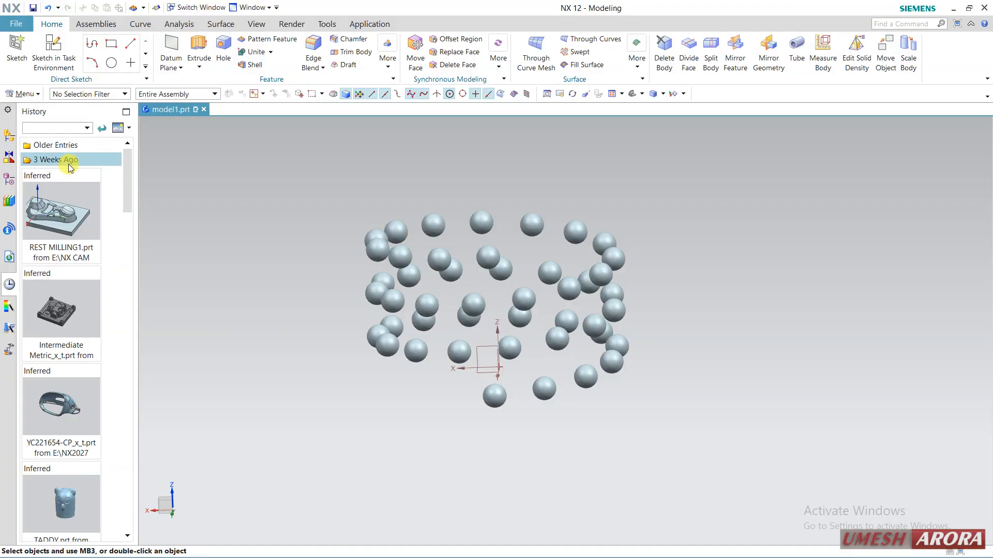
{"action": "double_click", "coordinate": [77, 301]}
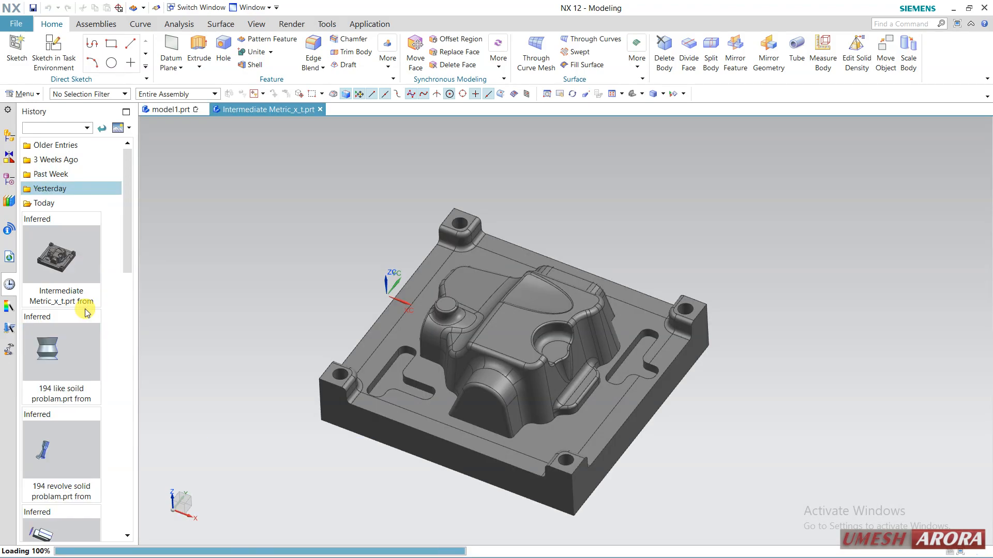
Check the mold part's model history and highlight its solid body, Solid1, in the model.
{"action": "left_click", "coordinate": [6, 181]}
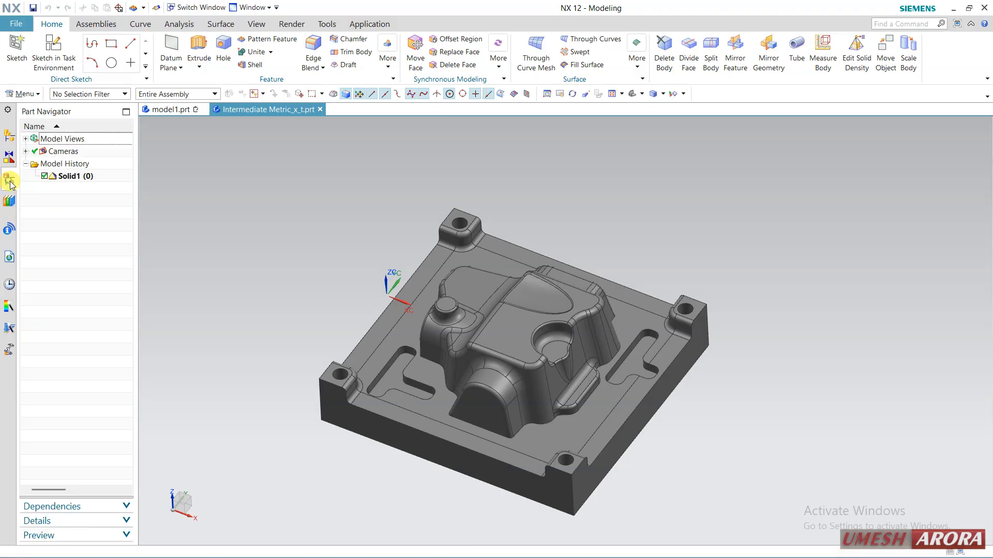
{"action": "left_click", "coordinate": [112, 179]}
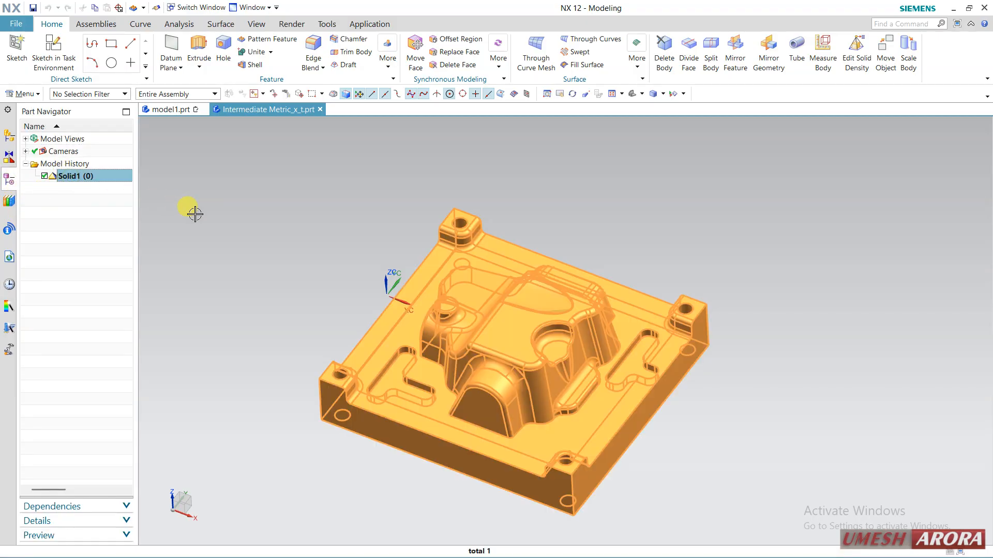
{"action": "left_click", "coordinate": [57, 252]}
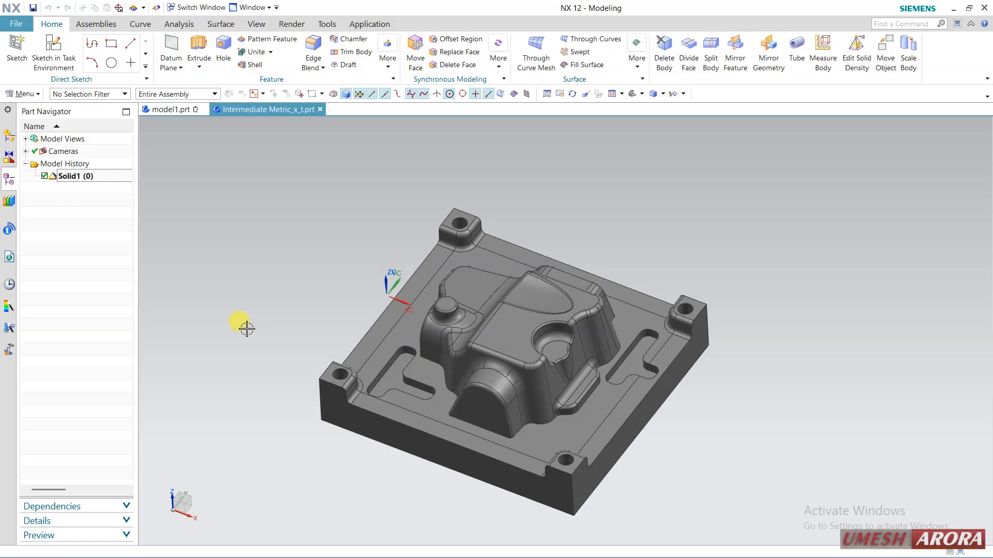
{"action": "middle_click_drag", "start_coordinate": [532, 336], "coordinate": [507, 309]}
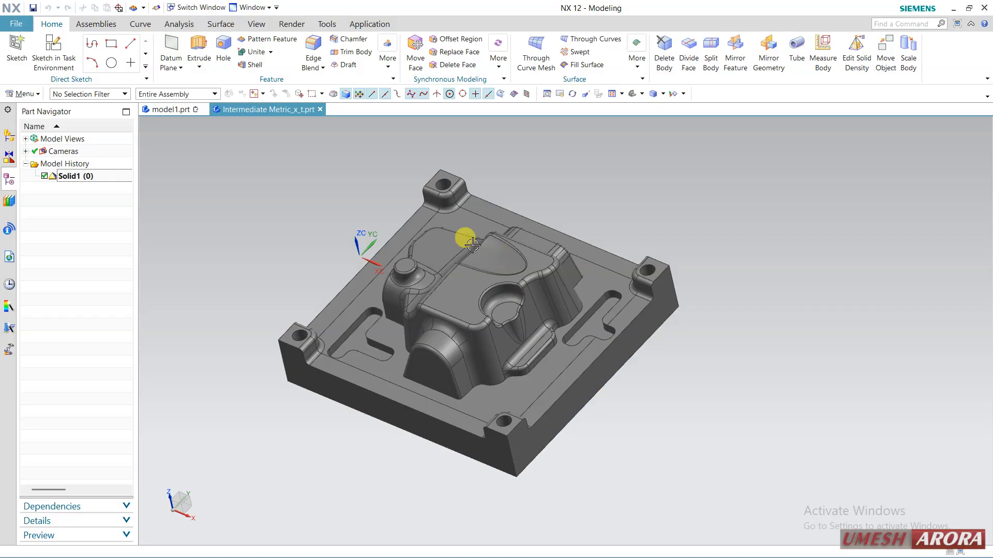
Mirror the solid body with Mirror Geometry, using the plate's long outer side face on the +XC side as the mirror plane.
{"action": "left_click", "coordinate": [98, 177]}
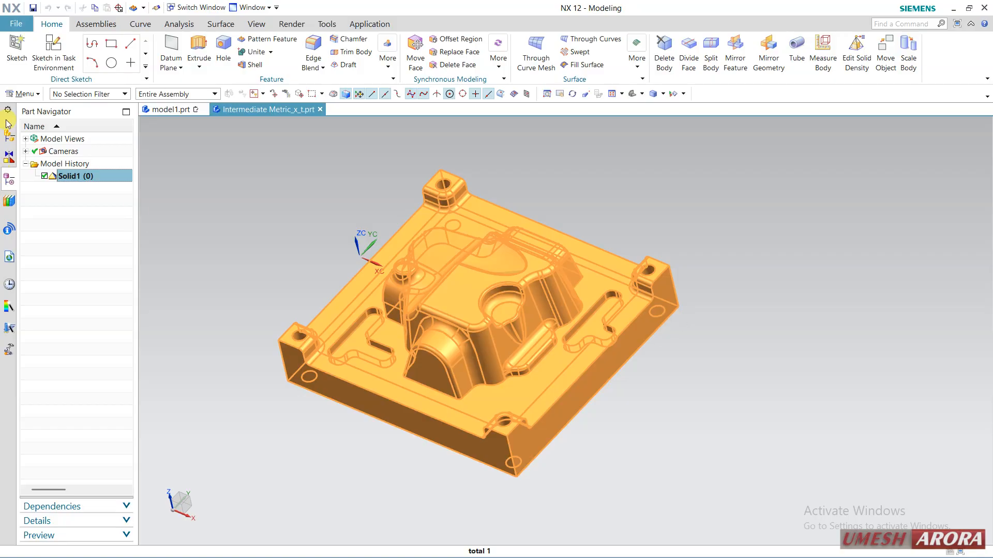
{"action": "left_click", "coordinate": [24, 93]}
{"action": "mouse_move", "coordinate": [37, 147]}
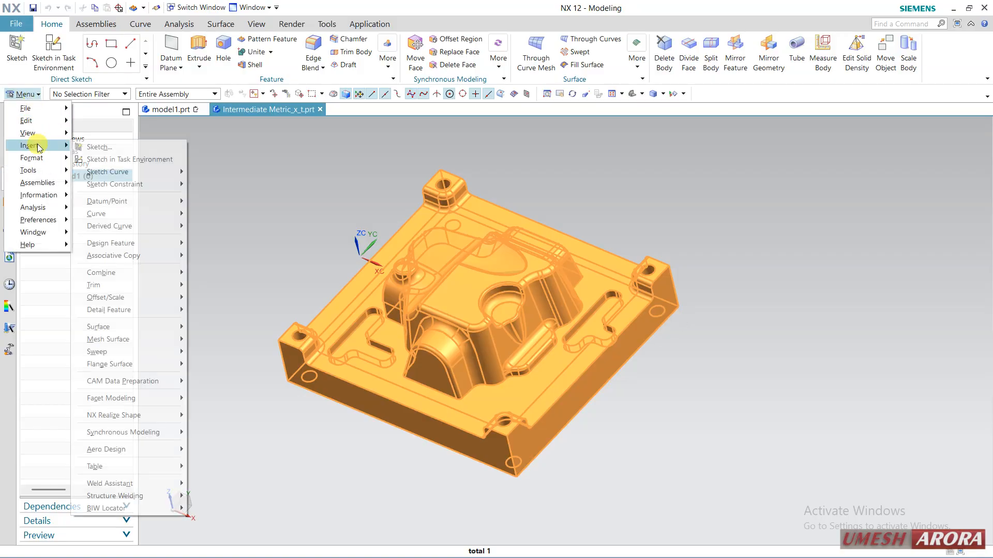
{"action": "mouse_move", "coordinate": [147, 279]}
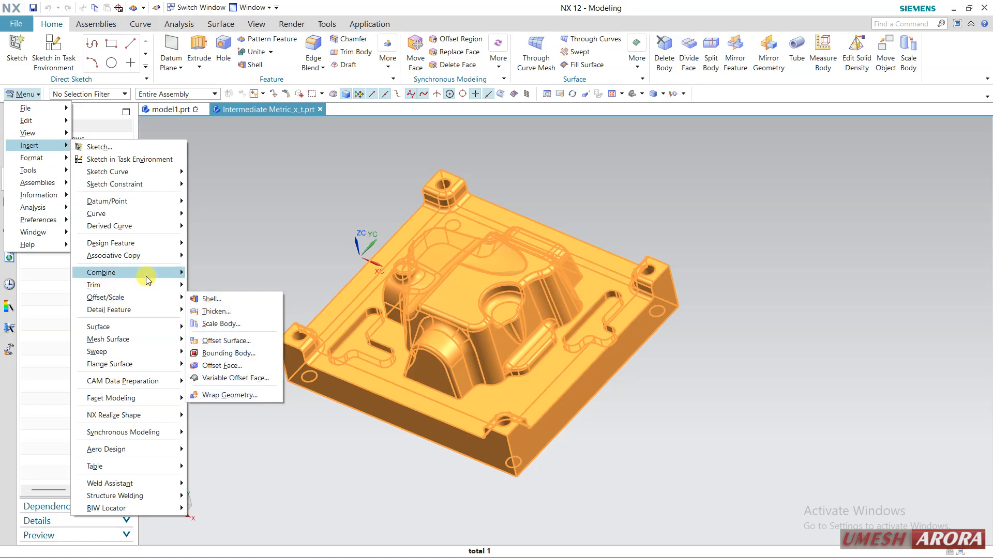
{"action": "mouse_move", "coordinate": [150, 260]}
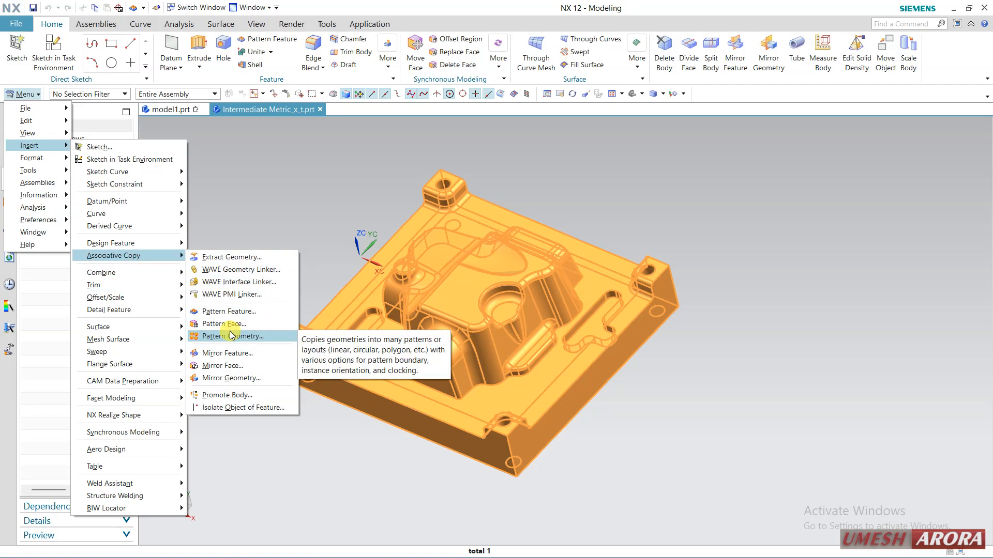
{"action": "left_click", "coordinate": [223, 380]}
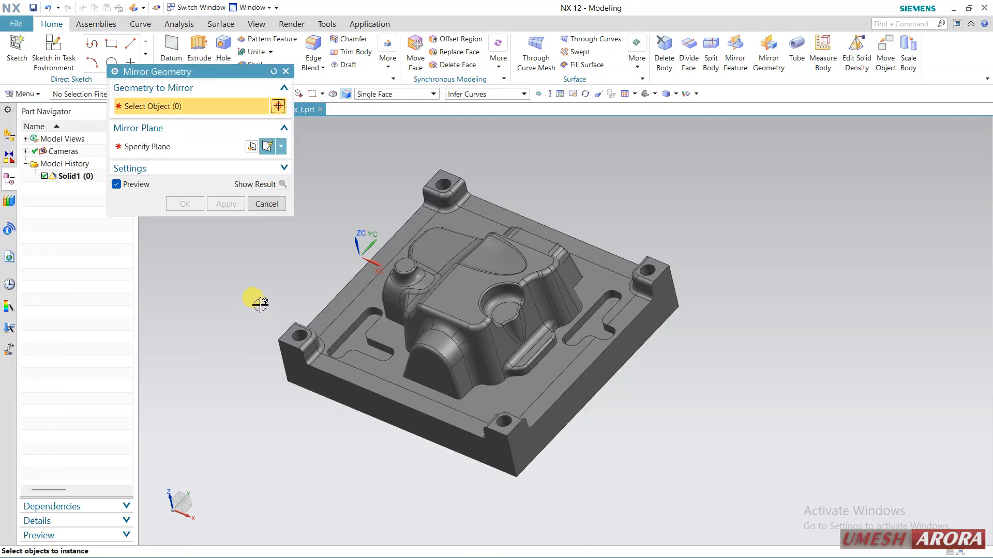
{"action": "left_click", "coordinate": [468, 314]}
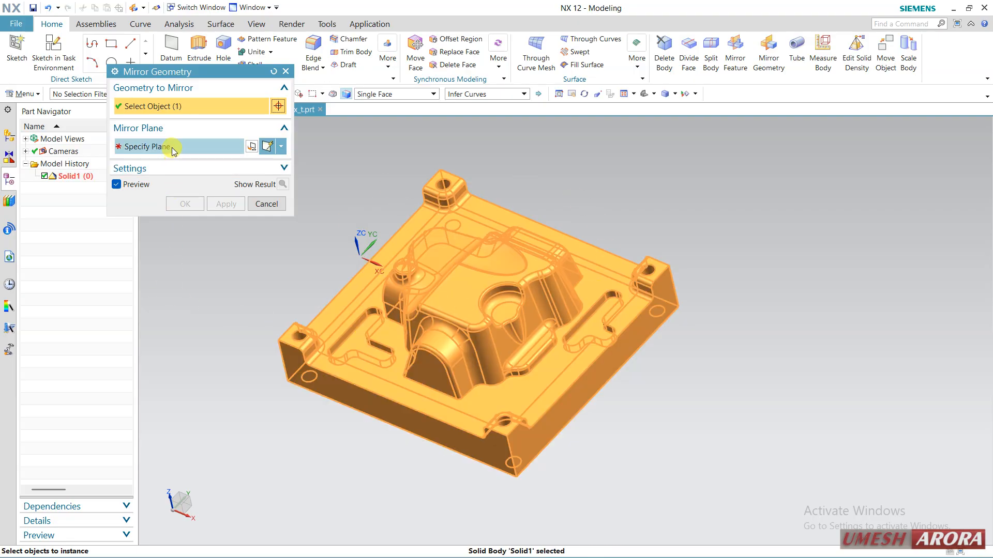
{"action": "left_click", "coordinate": [150, 146]}
{"action": "left_click", "coordinate": [571, 406]}
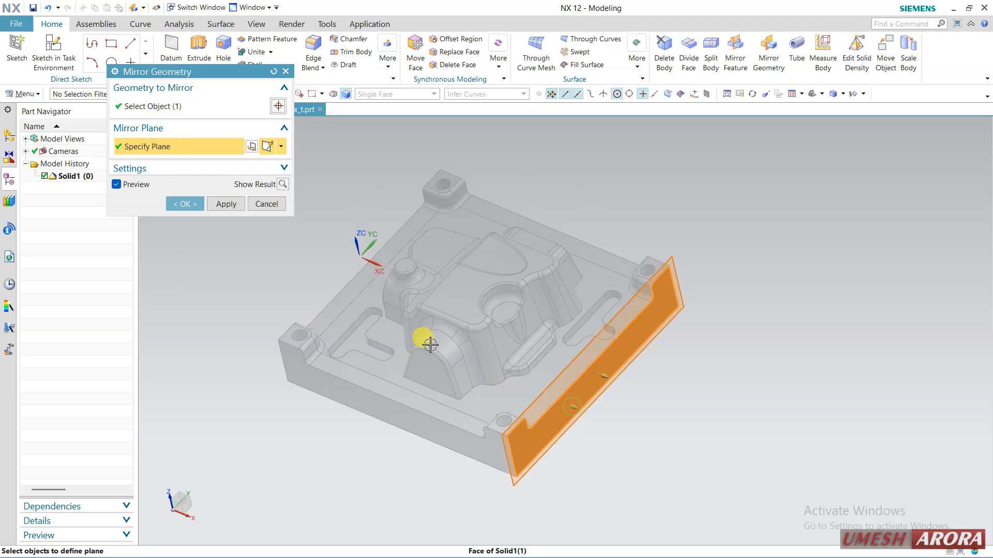
{"action": "left_click", "coordinate": [185, 204]}
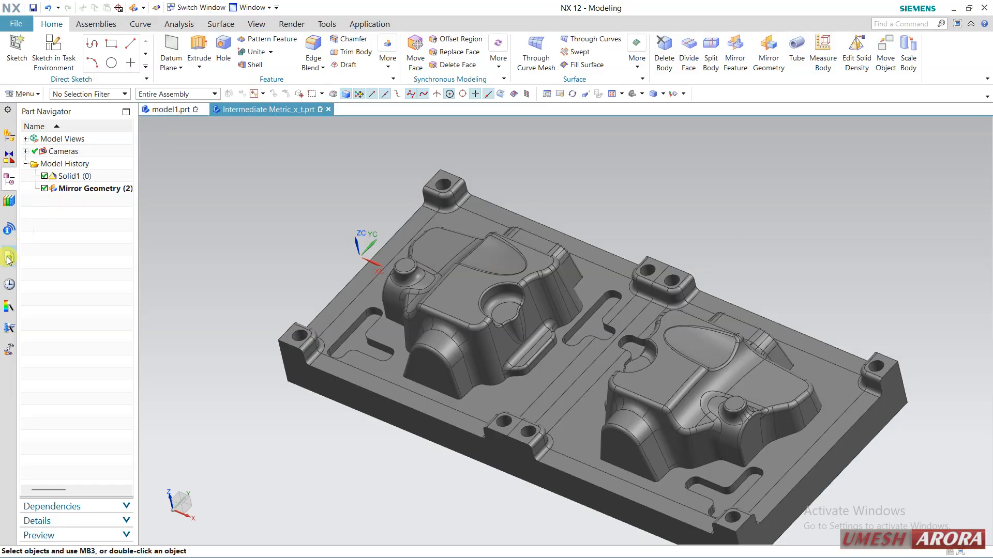
Browse yesterday's history entries for another part to open.
{"action": "left_click", "coordinate": [10, 284]}
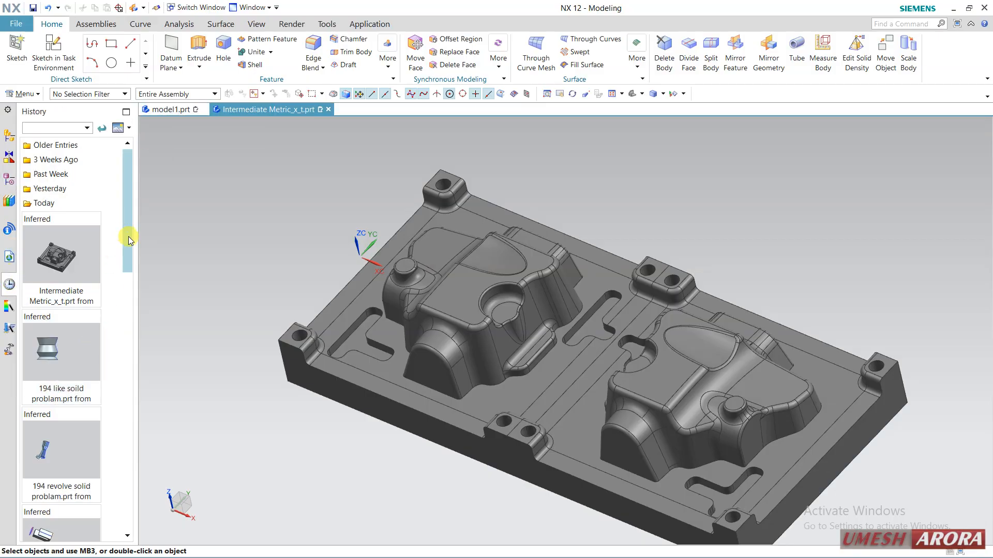
{"action": "left_click", "coordinate": [54, 193]}
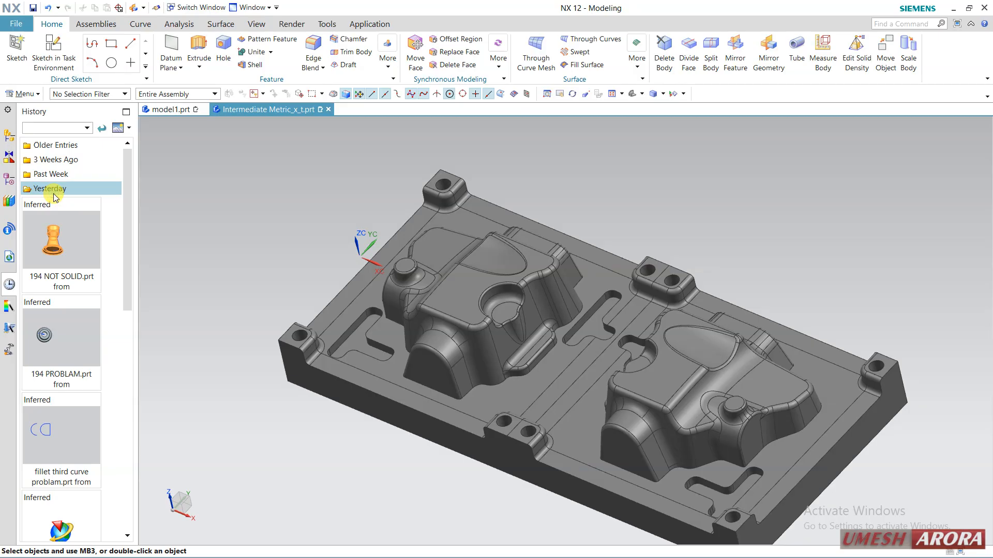
{"action": "scroll", "coordinate": [73, 284], "scroll_direction": "down", "scroll_amount": 5}
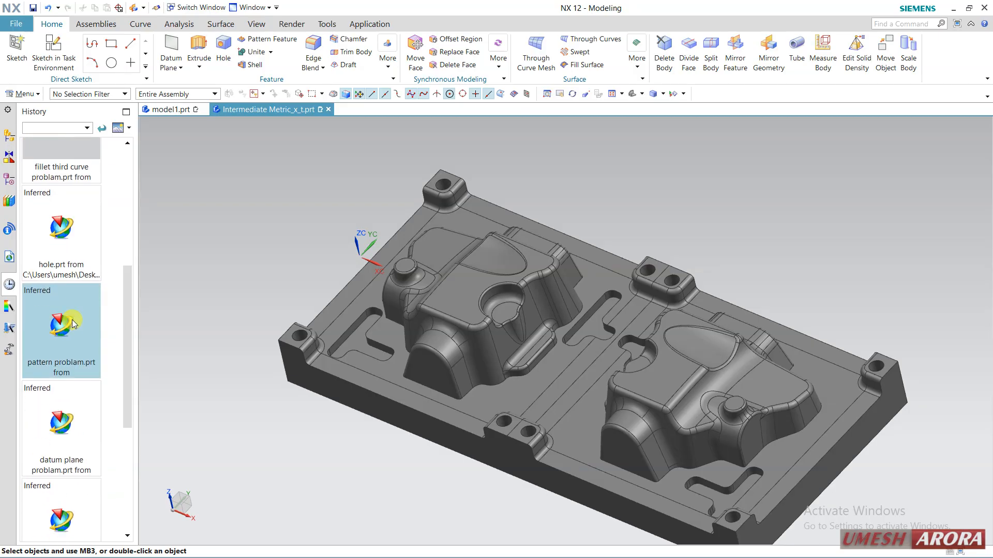
{"action": "scroll", "coordinate": [73, 324], "scroll_direction": "down", "scroll_amount": 5}
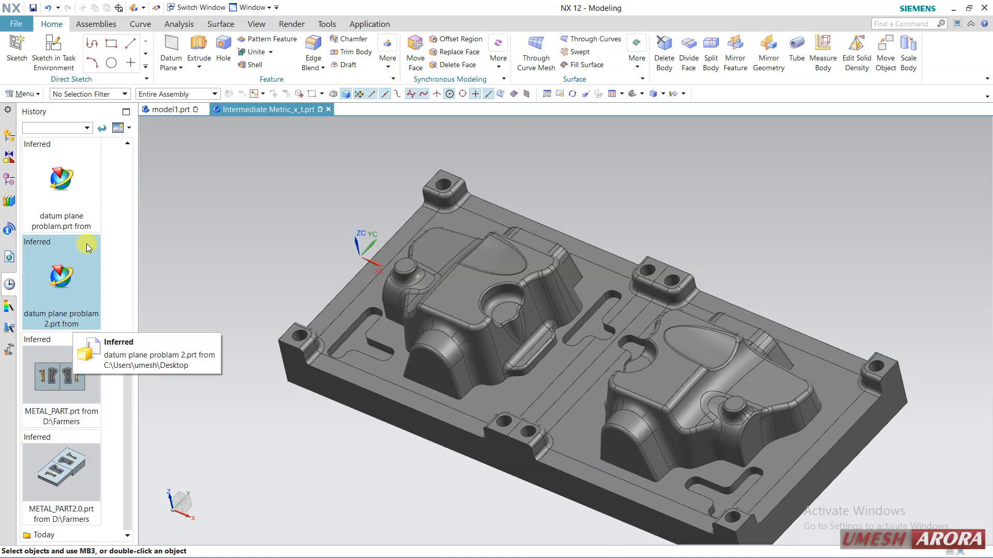
{"action": "scroll", "coordinate": [85, 246], "scroll_direction": "up", "scroll_amount": 10}
Find model47.prt among the Past Week history entries and open it.
{"action": "left_click", "coordinate": [50, 174]}
{"action": "left_click", "coordinate": [64, 234]}
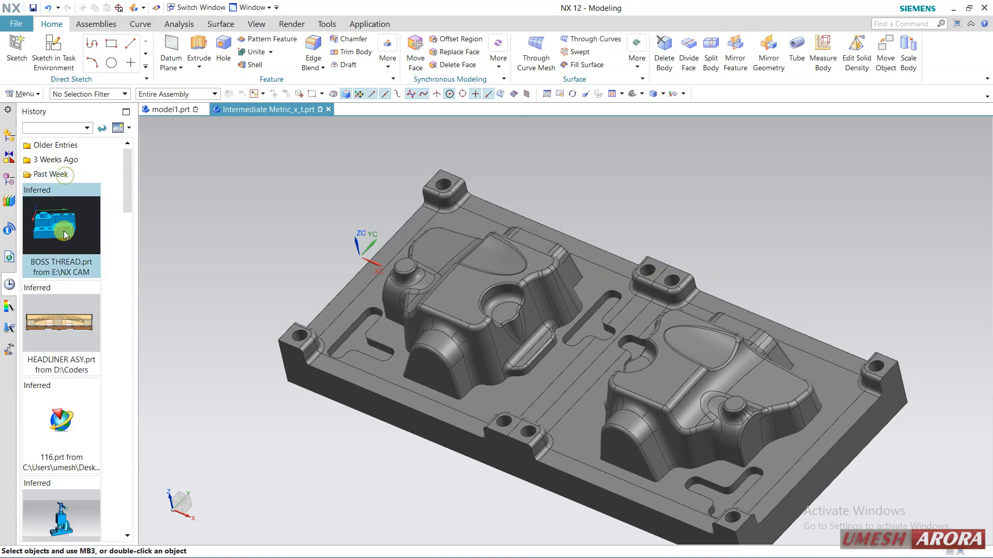
{"action": "scroll", "coordinate": [78, 357], "scroll_direction": "down", "scroll_amount": 6}
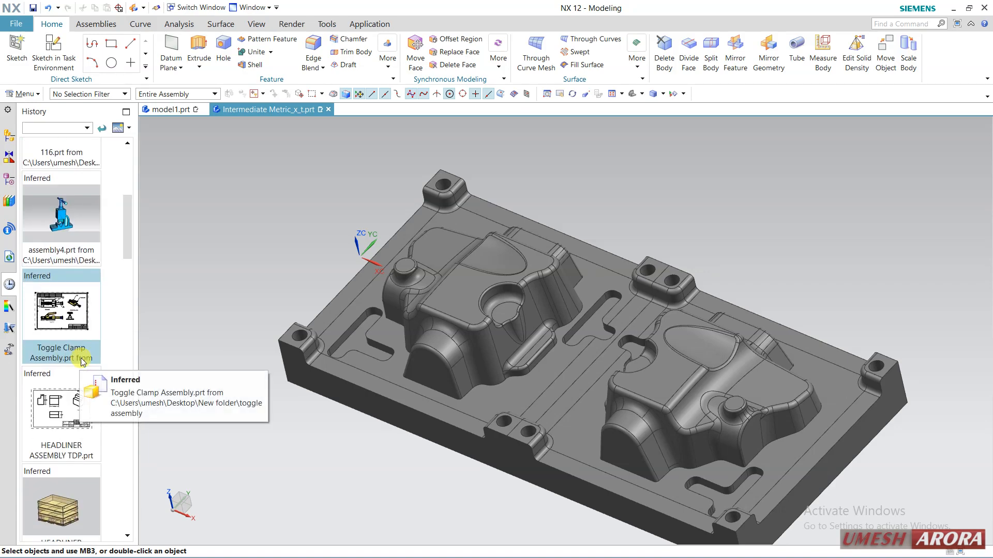
{"action": "scroll", "coordinate": [81, 361], "scroll_direction": "down", "scroll_amount": 8}
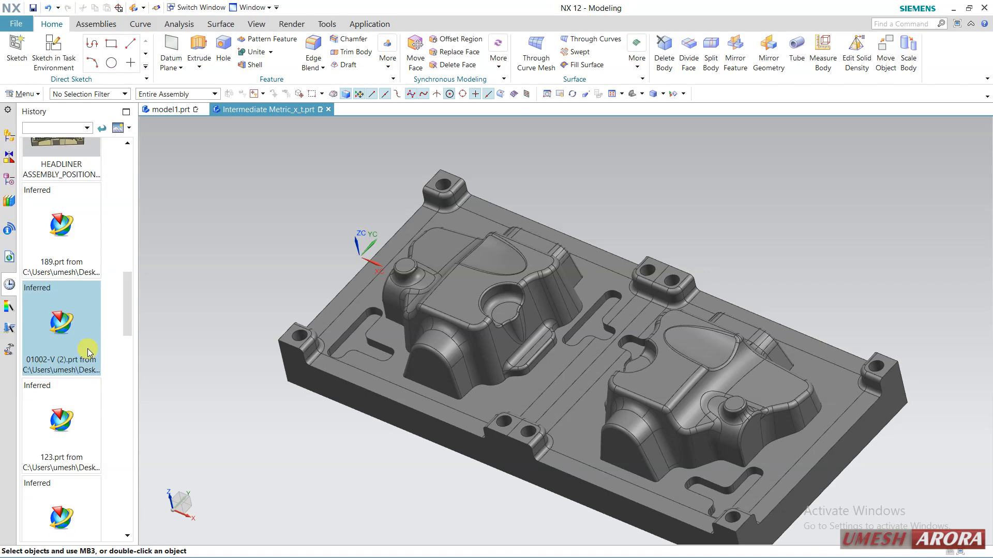
{"action": "scroll", "coordinate": [88, 353], "scroll_direction": "down", "scroll_amount": 6}
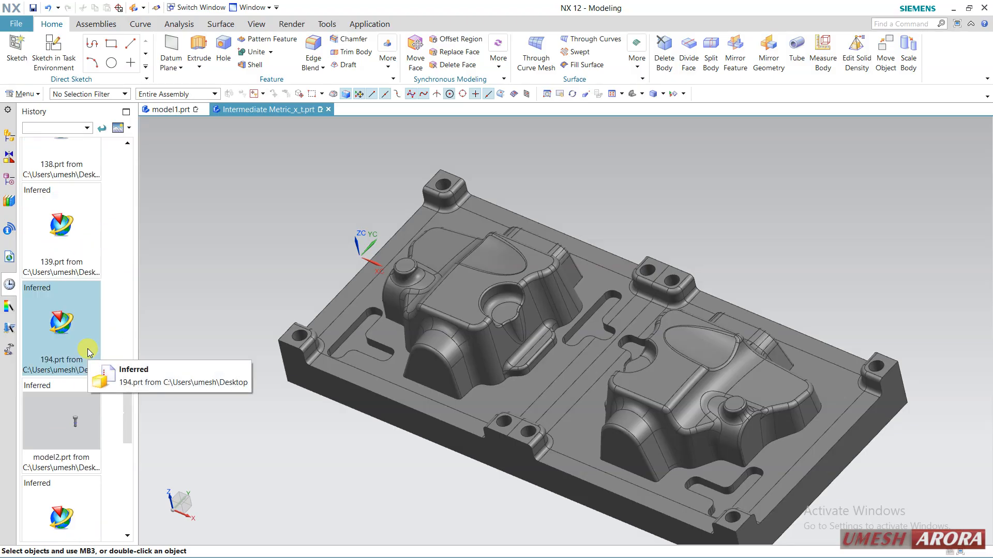
{"action": "scroll", "coordinate": [87, 353], "scroll_direction": "down", "scroll_amount": 8}
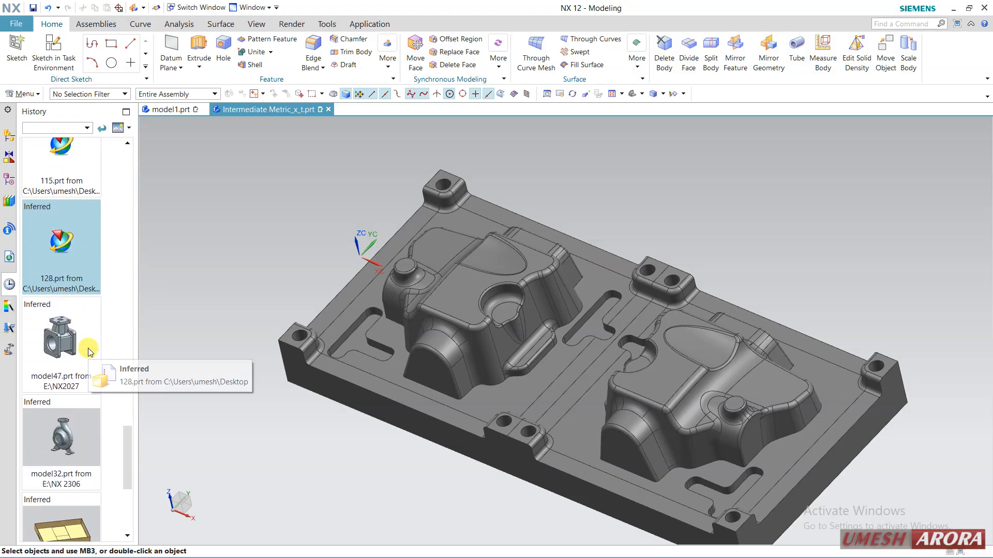
{"action": "scroll", "coordinate": [88, 353], "scroll_direction": "down", "scroll_amount": 1}
{"action": "left_click", "coordinate": [80, 324]}
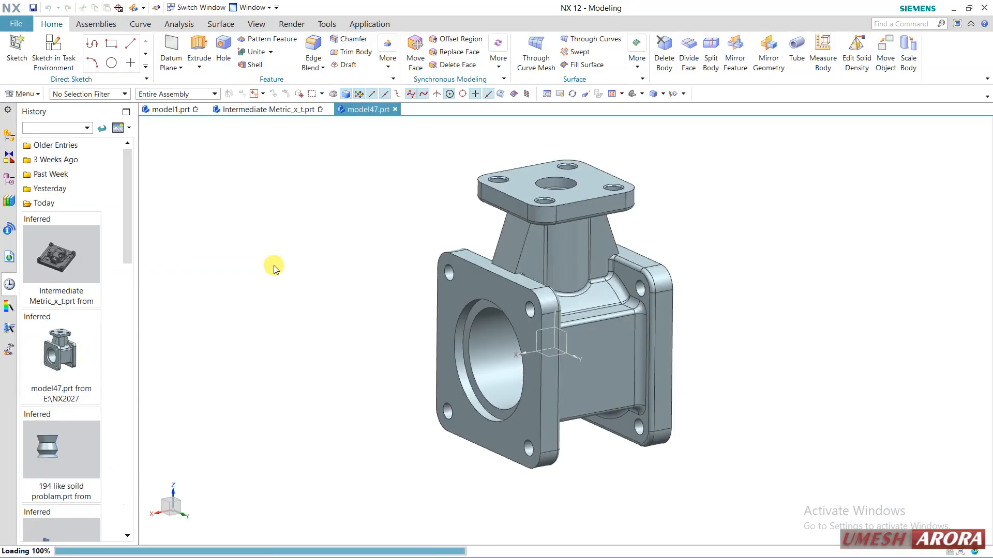
Suppress Mirror Feature (25) in the valve body's model history.
{"action": "left_click", "coordinate": [8, 176]}
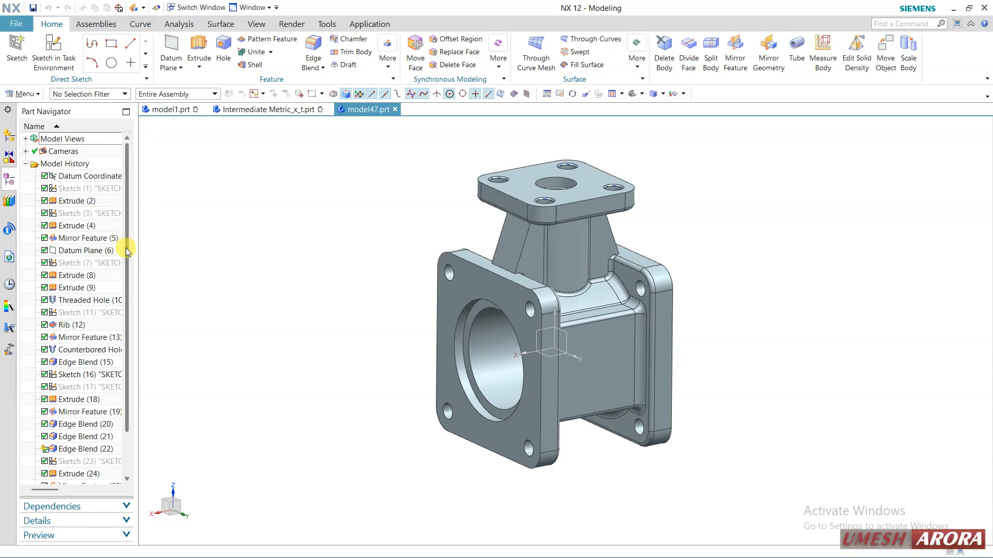
{"action": "left_click_drag", "start_coordinate": [135, 251], "coordinate": [178, 259]}
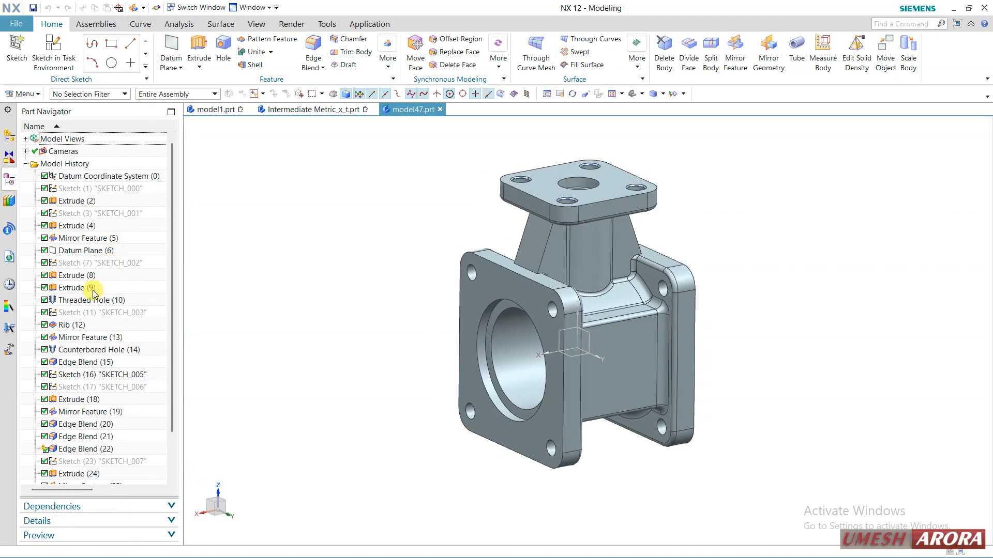
{"action": "scroll", "coordinate": [79, 357], "scroll_direction": "down", "scroll_amount": 1}
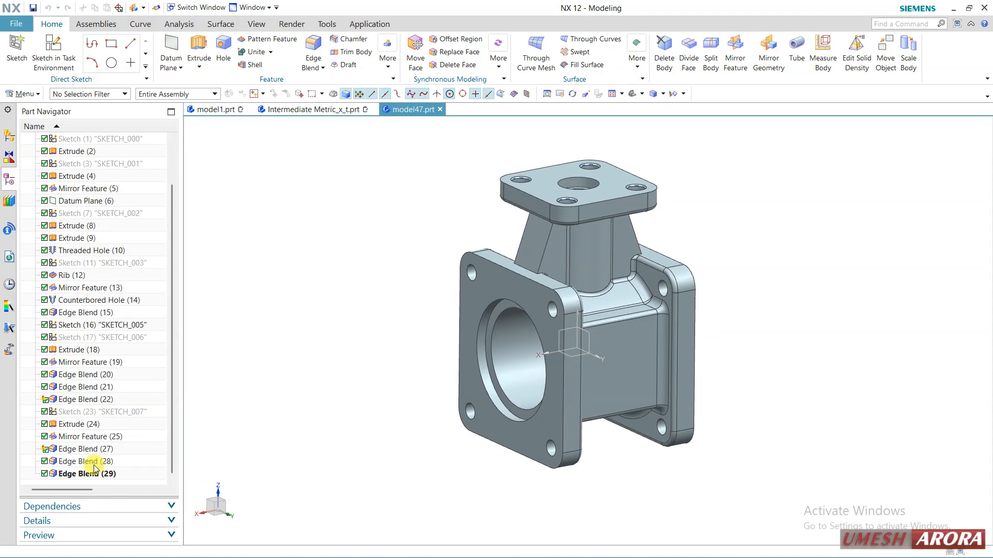
{"action": "left_click", "coordinate": [99, 439]}
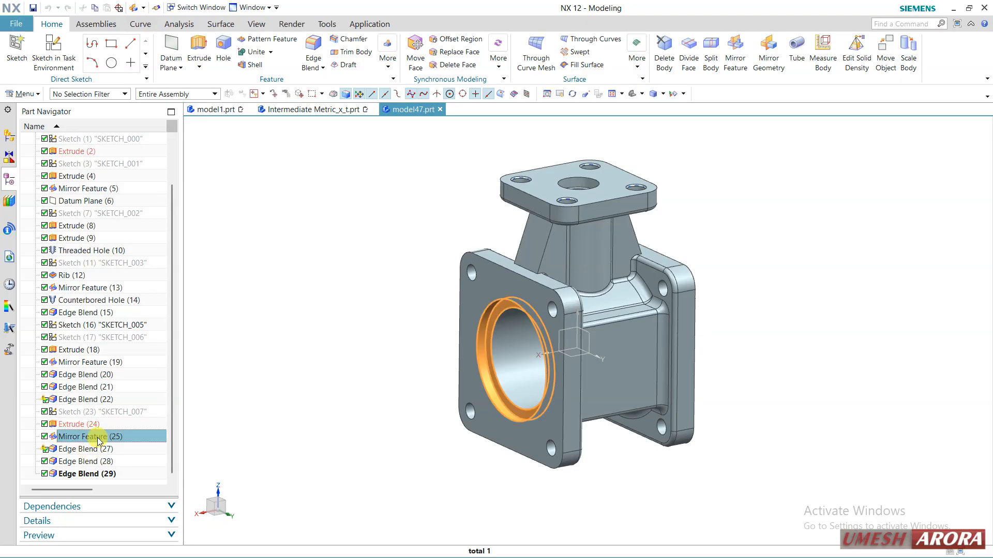
{"action": "left_click", "coordinate": [45, 438]}
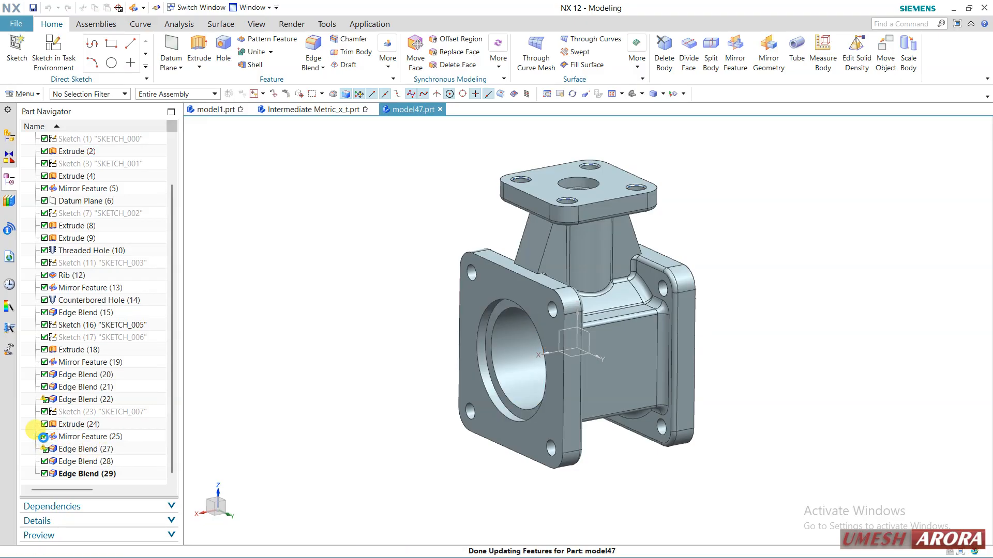
{"action": "middle_click_drag", "start_coordinate": [344, 414], "coordinate": [370, 388]}
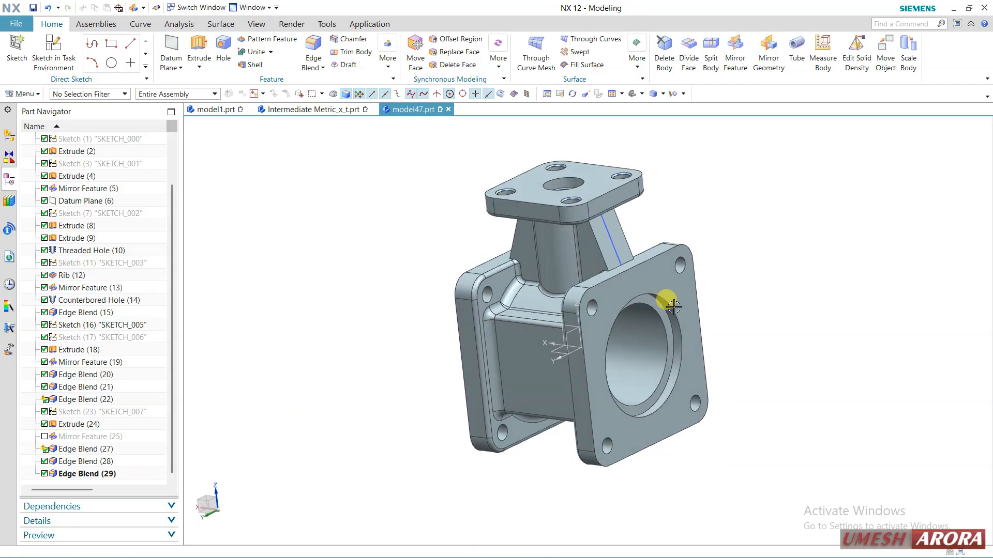
Examine which geometry the features Extrude (24), (4), (8) and (9) and Datum Plane (6) create, and identify the flange bore recess.
{"action": "left_click", "coordinate": [92, 427]}
{"action": "mouse_move", "coordinate": [365, 370]}
{"action": "middle_mouse_down"}
{"action": "mouse_move", "coordinate": [381, 362]}
{"action": "mouse_move", "coordinate": [361, 362]}
{"action": "middle_mouse_up"}
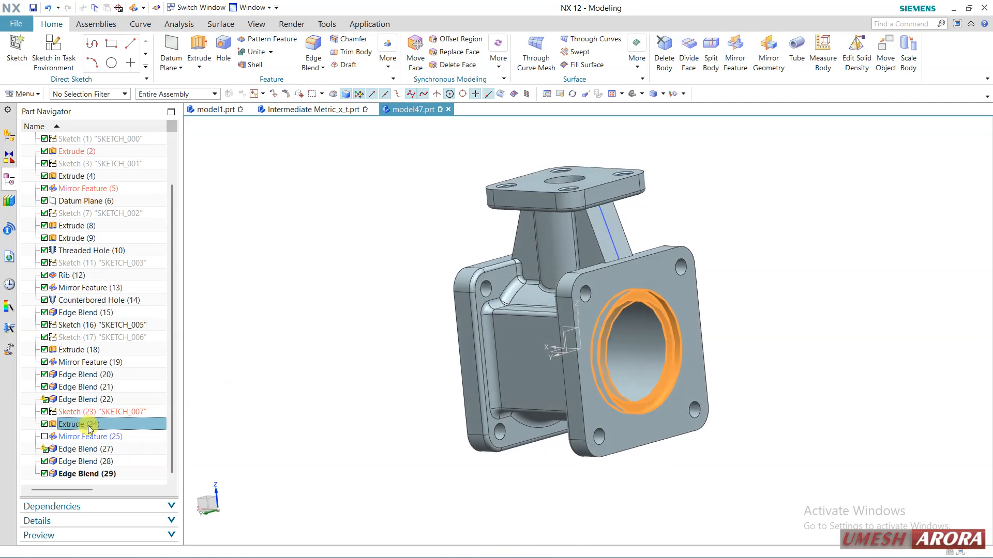
{"action": "left_click", "coordinate": [81, 177]}
{"action": "left_click", "coordinate": [76, 201]}
{"action": "left_click", "coordinate": [71, 226]}
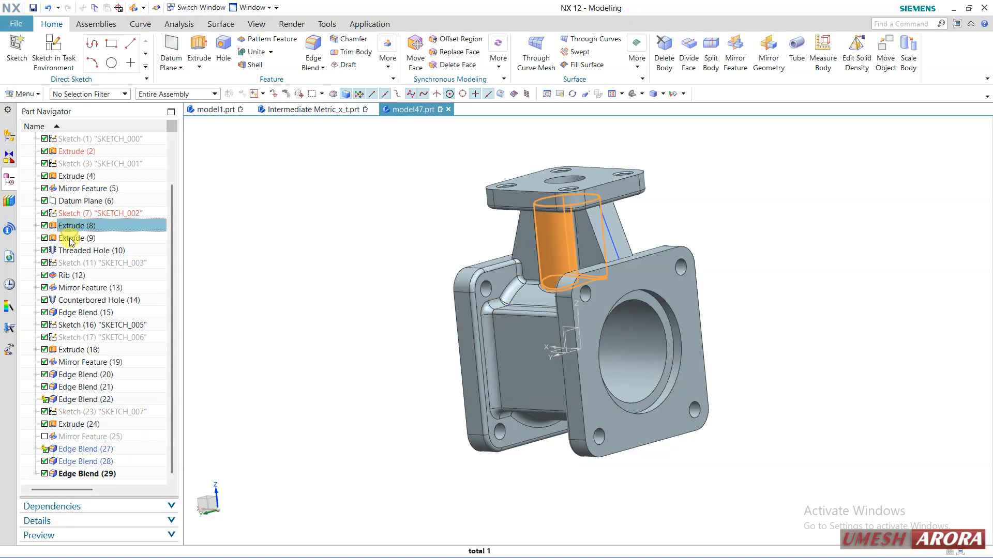
{"action": "left_click", "coordinate": [71, 239]}
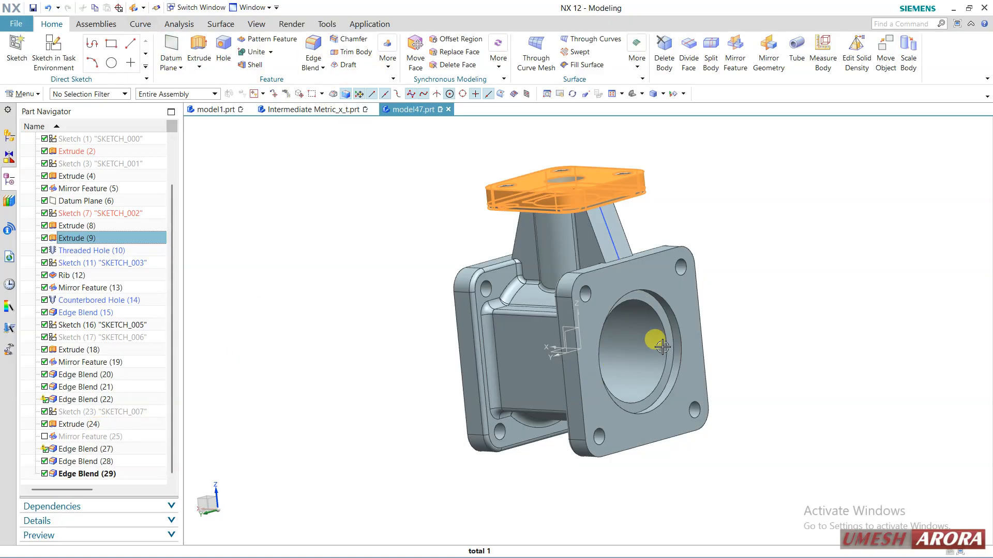
{"action": "left_click", "coordinate": [654, 310]}
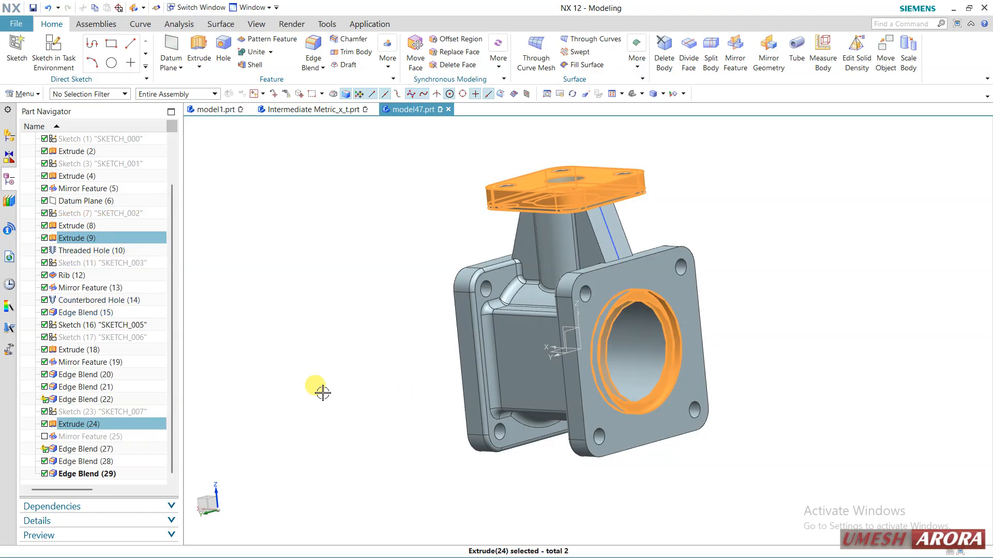
{"action": "key", "text": "Escape"}
{"action": "left_click", "coordinate": [668, 300]}
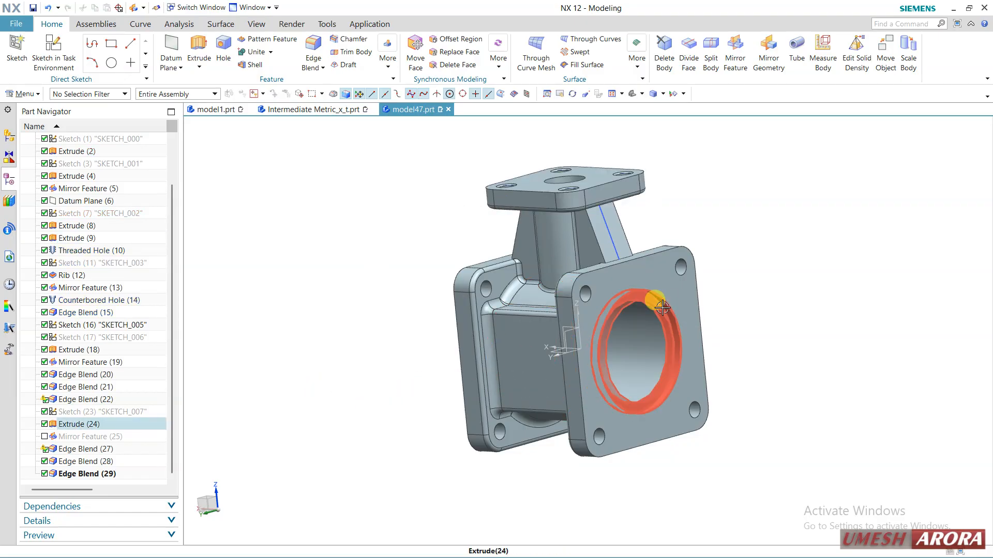
{"action": "key", "text": "Escape"}
Set up a Mirror Feature of the bore recess Extrude (24) about the datum coordinate system's plane midway between the square flanges.
{"action": "left_click", "coordinate": [90, 424]}
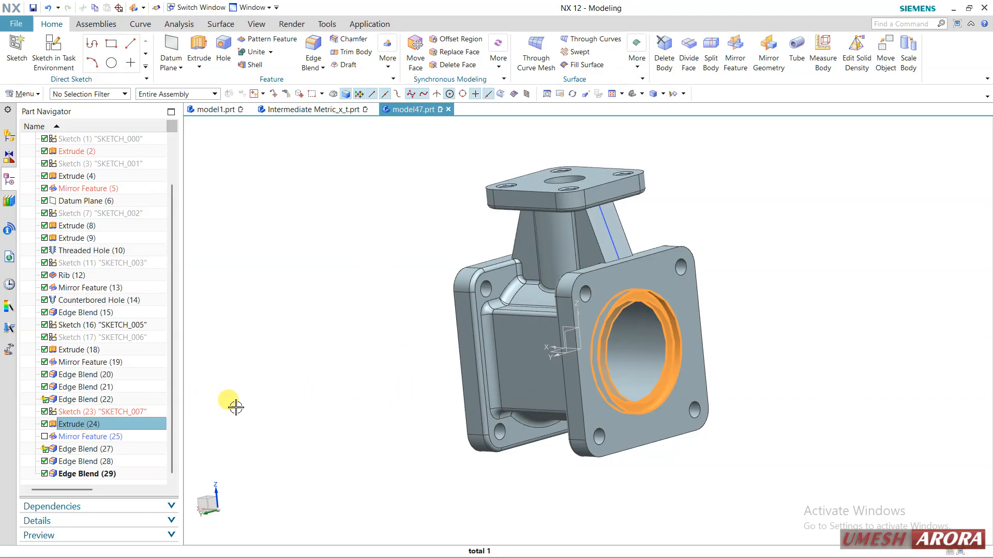
{"action": "mouse_move", "coordinate": [274, 392]}
{"action": "middle_mouse_down"}
{"action": "mouse_move", "coordinate": [313, 388]}
{"action": "mouse_move", "coordinate": [284, 398]}
{"action": "middle_mouse_up"}
{"action": "left_click", "coordinate": [24, 95]}
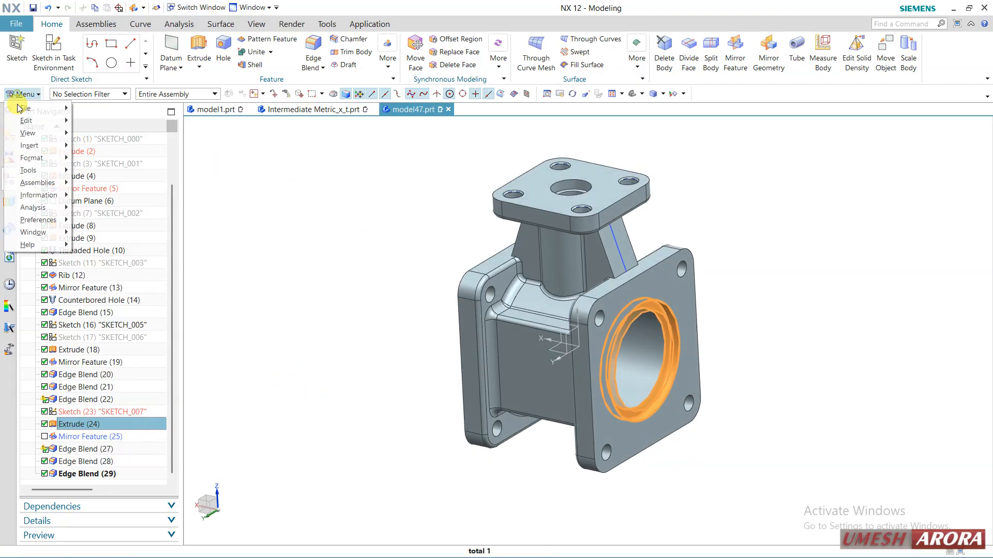
{"action": "mouse_move", "coordinate": [31, 145]}
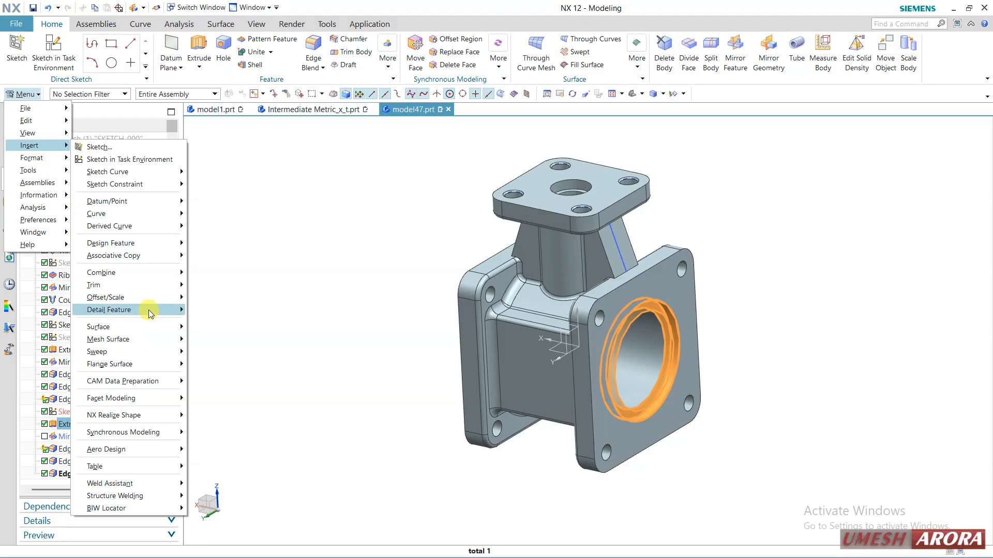
{"action": "mouse_move", "coordinate": [160, 256]}
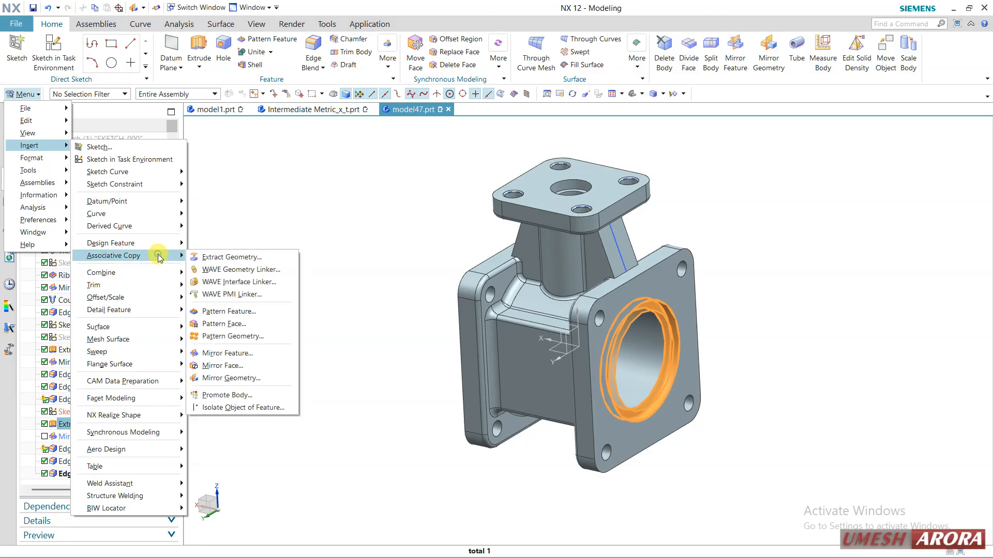
{"action": "left_click", "coordinate": [239, 353]}
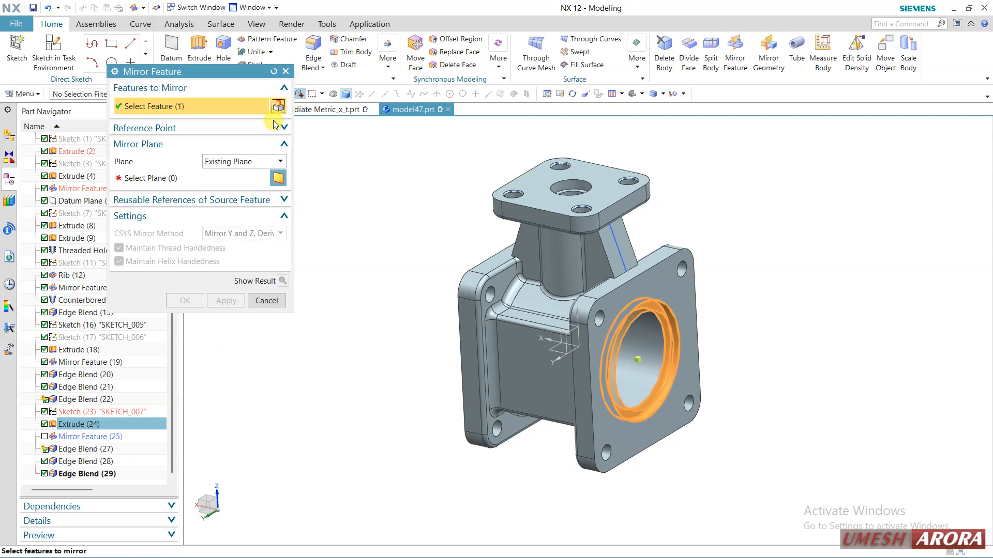
{"action": "left_click", "coordinate": [169, 183]}
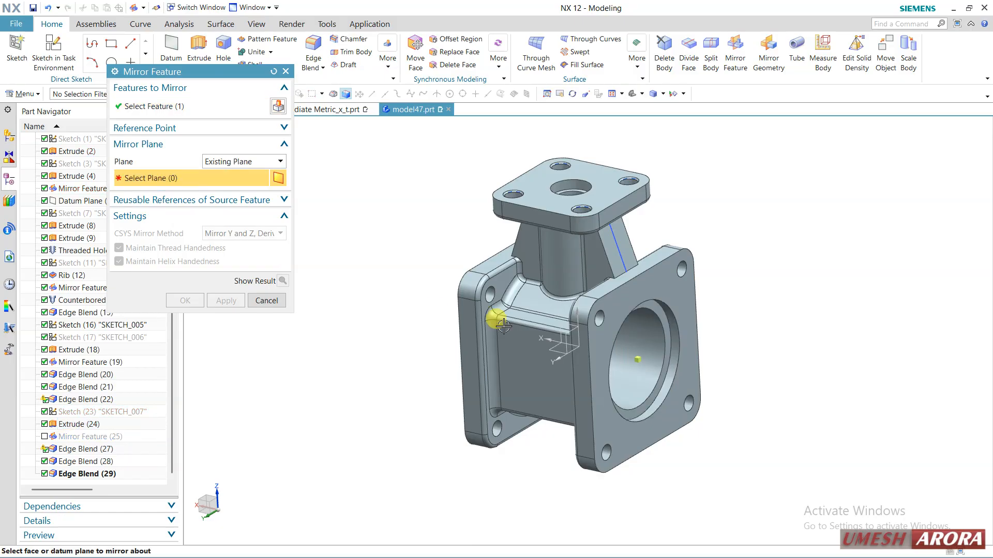
{"action": "left_click", "coordinate": [564, 331]}
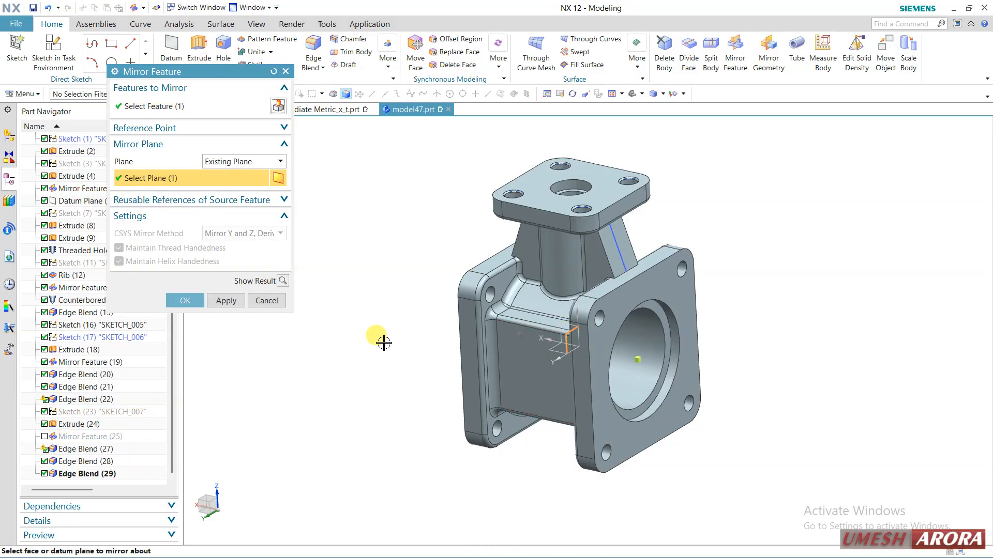
Show the mirrored recess result, inspect the opposite flange's bore, and cancel the Mirror Feature.
{"action": "middle_click_drag", "start_coordinate": [384, 342], "coordinate": [412, 325]}
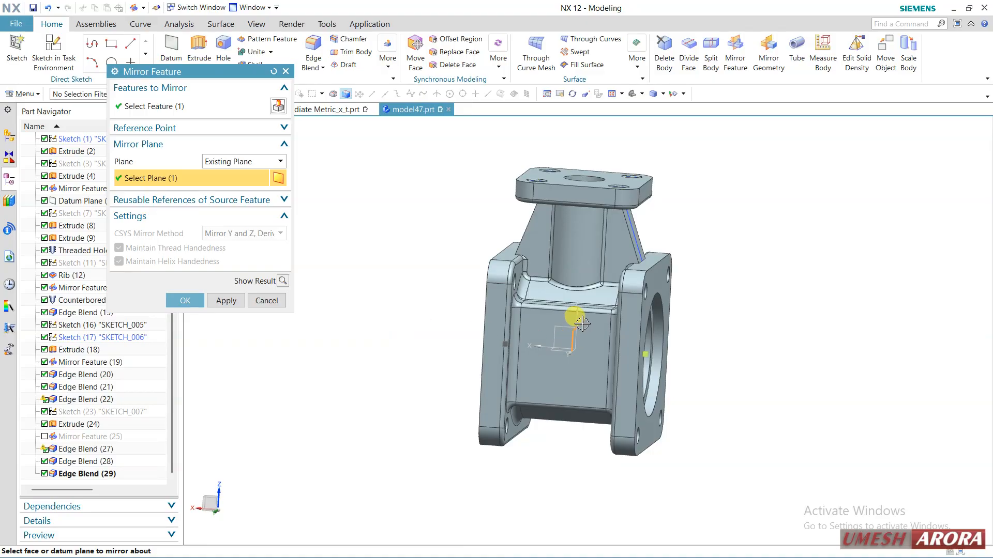
{"action": "middle_click_drag", "start_coordinate": [354, 288], "coordinate": [380, 323]}
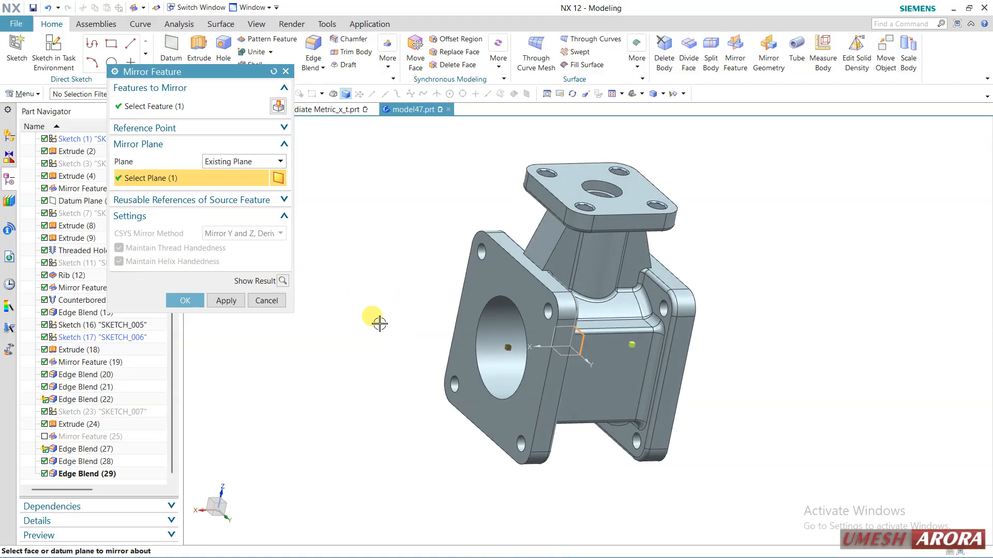
{"action": "left_click", "coordinate": [283, 281]}
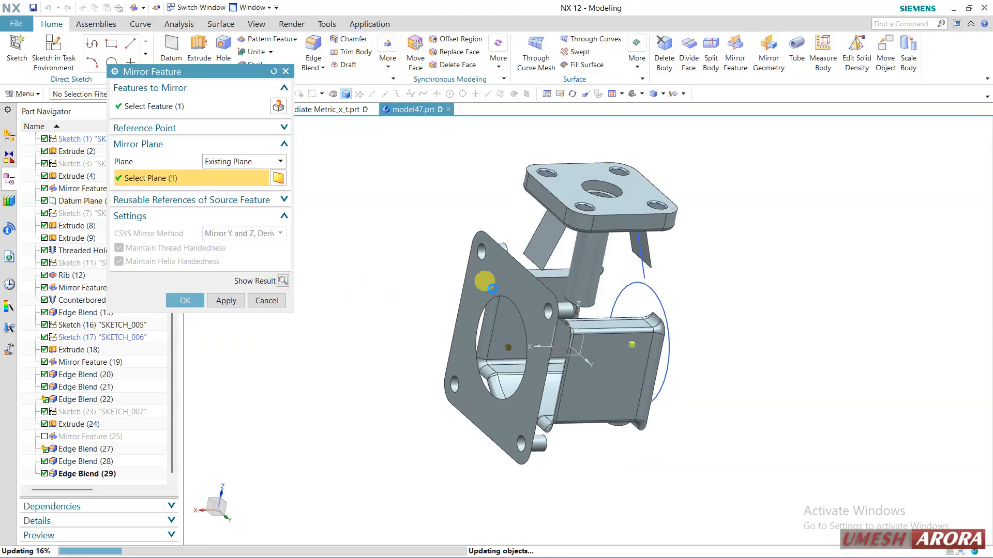
{"action": "middle_click_drag", "start_coordinate": [437, 363], "coordinate": [417, 327]}
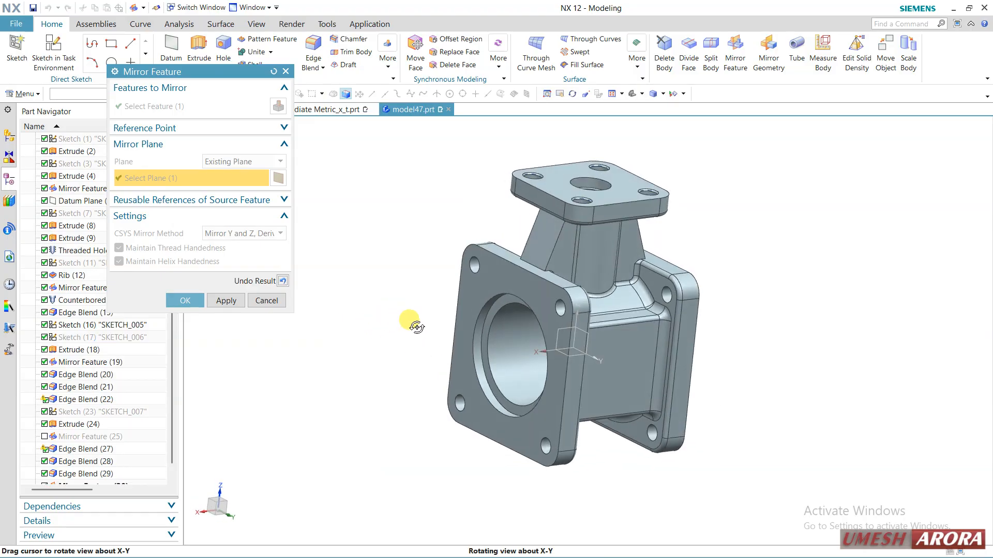
{"action": "left_click", "coordinate": [266, 300]}
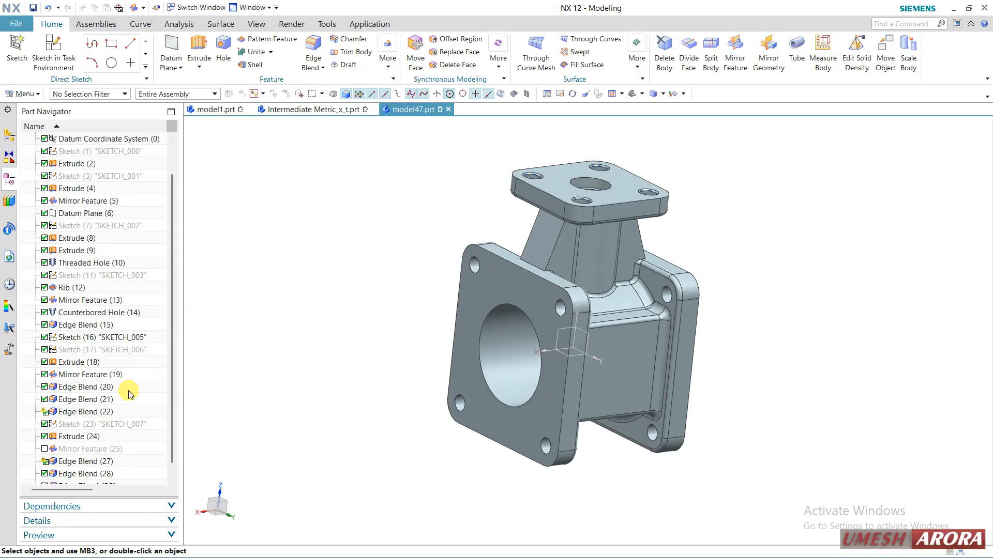
Unsuppress Mirror Feature (25) in the valve body's model history.
{"action": "scroll", "coordinate": [129, 395], "scroll_direction": "down", "scroll_amount": 1}
{"action": "left_click", "coordinate": [45, 436]}
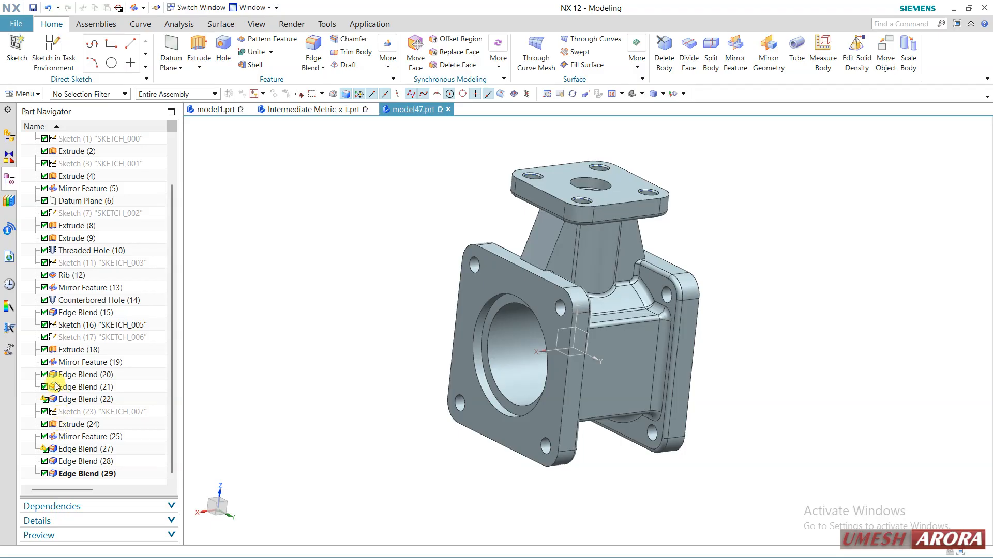
Suppress Mirror Feature (19), compare the two sides of the valve body, and unsuppress the feature.
{"action": "left_click", "coordinate": [63, 364]}
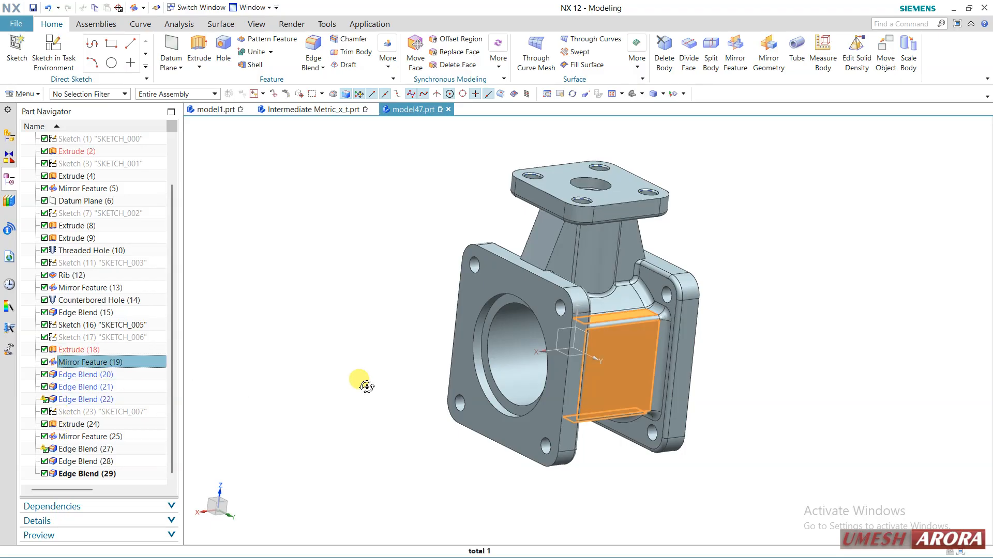
{"action": "middle_click_drag", "start_coordinate": [360, 383], "coordinate": [371, 404]}
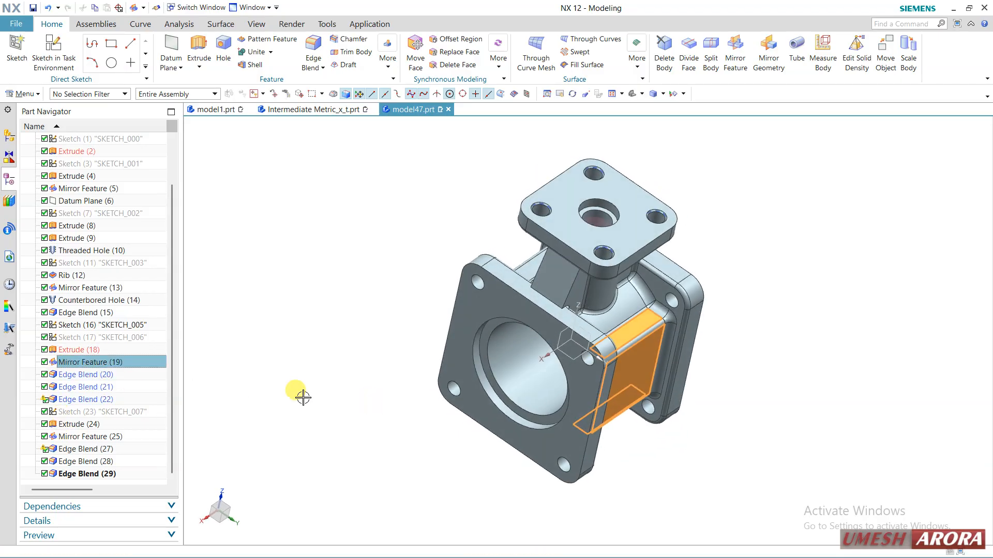
{"action": "left_click", "coordinate": [44, 363]}
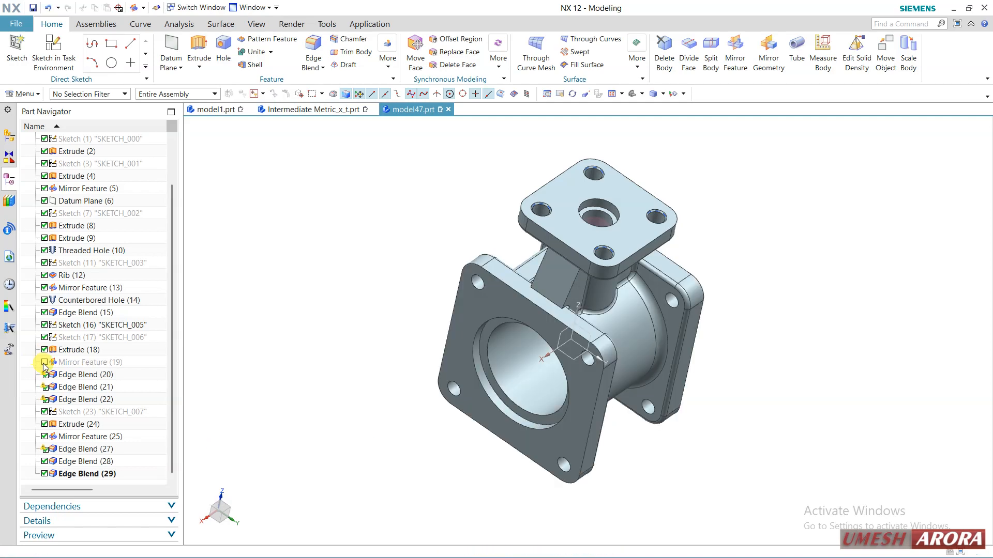
{"action": "middle_click_drag", "start_coordinate": [384, 397], "coordinate": [466, 405]}
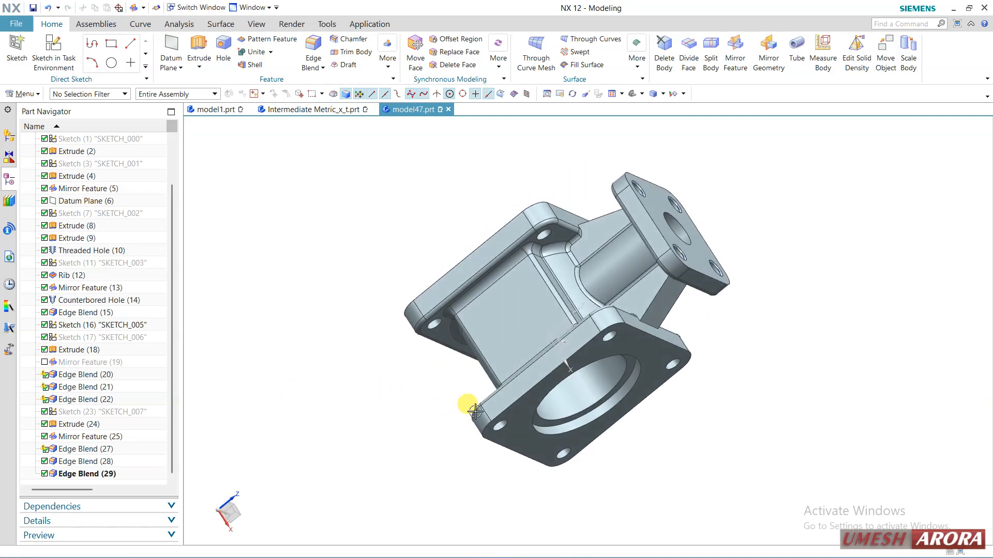
{"action": "middle_click_drag", "start_coordinate": [513, 336], "coordinate": [547, 335]}
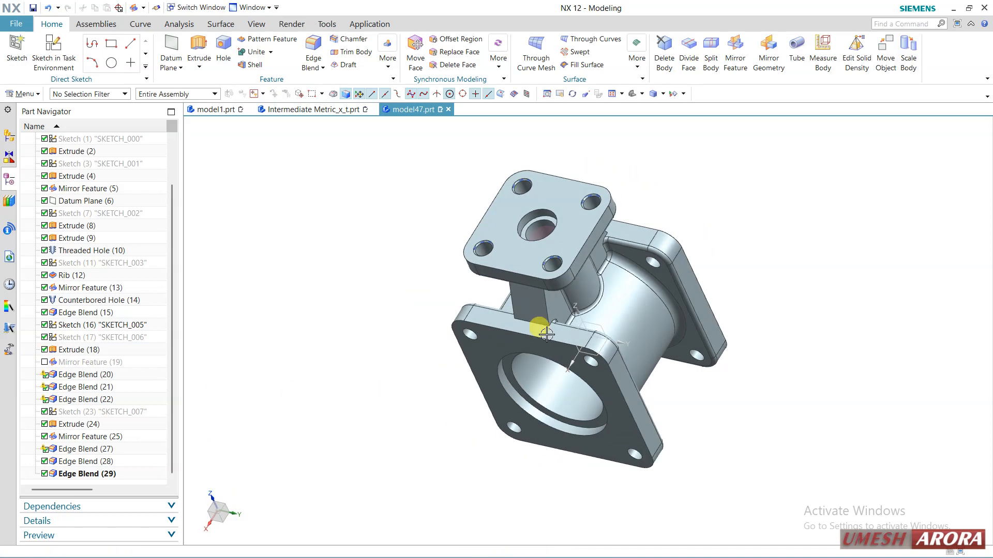
{"action": "left_click", "coordinate": [44, 362]}
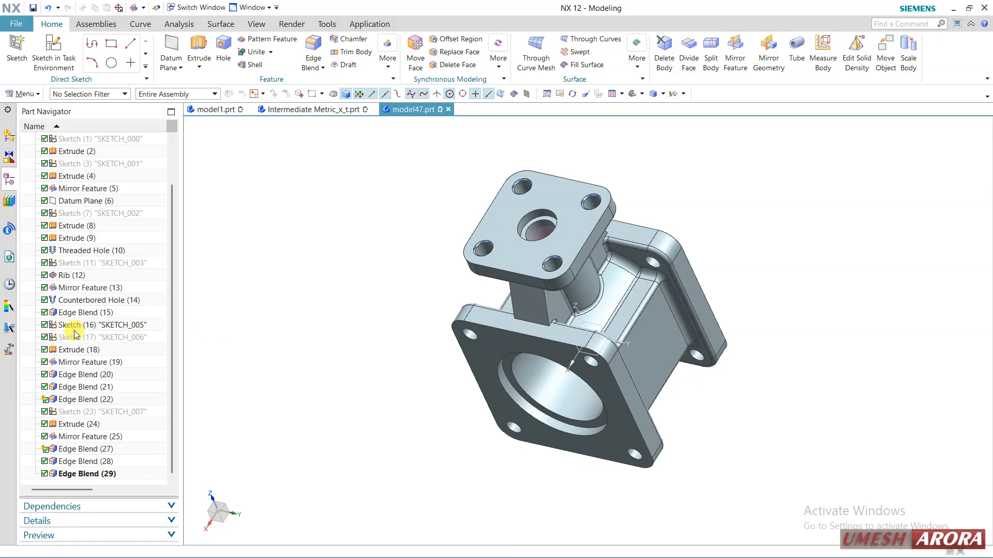
Suppress Mirror Feature (13), compare the ribs on both sides of the neck, and unsuppress the feature.
{"action": "left_click", "coordinate": [68, 288]}
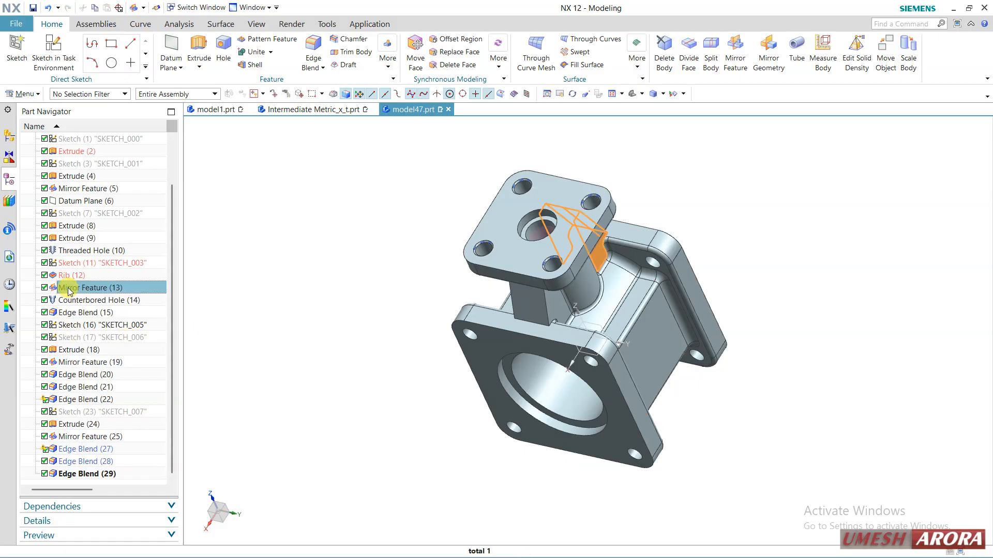
{"action": "middle_click_drag", "start_coordinate": [362, 356], "coordinate": [510, 274]}
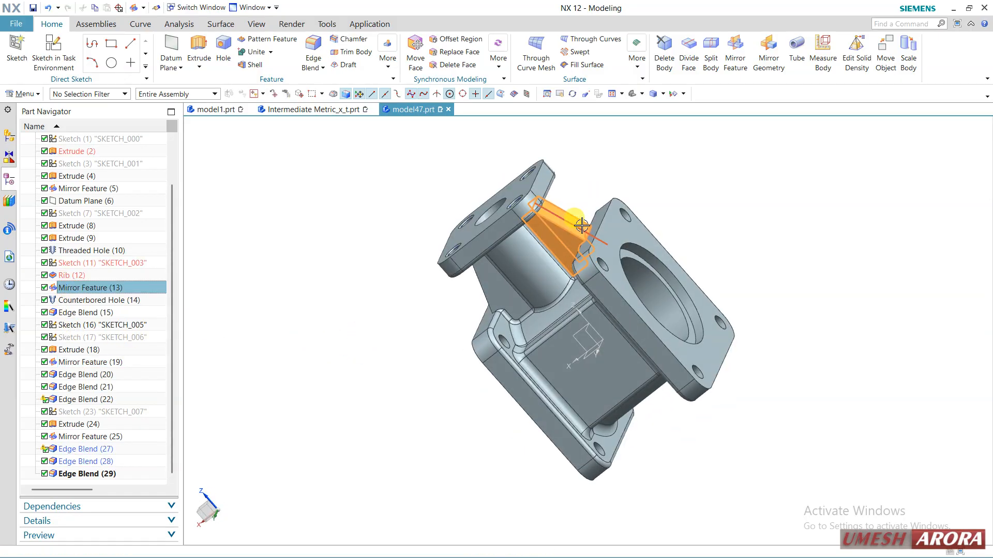
{"action": "left_click", "coordinate": [44, 288]}
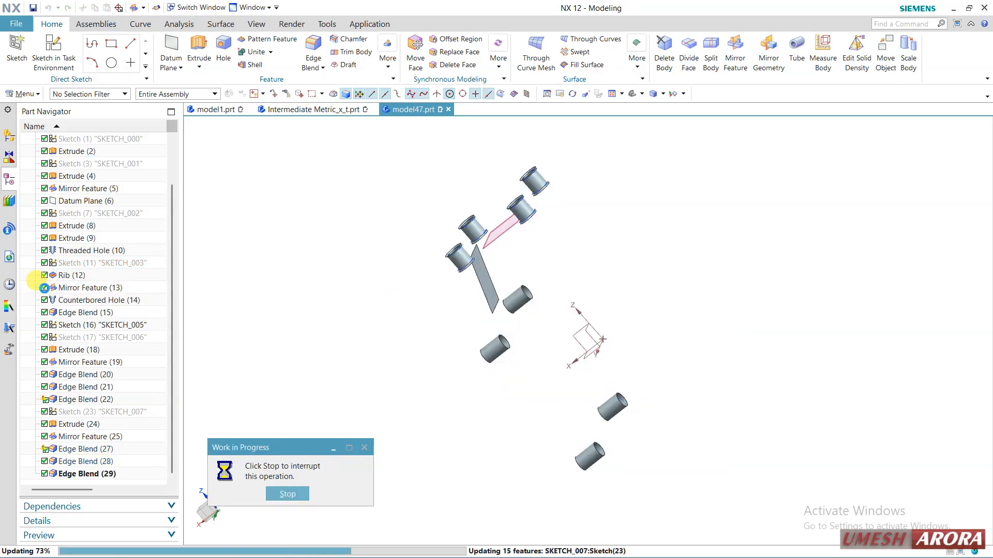
{"action": "middle_click_drag", "start_coordinate": [208, 288], "coordinate": [483, 262]}
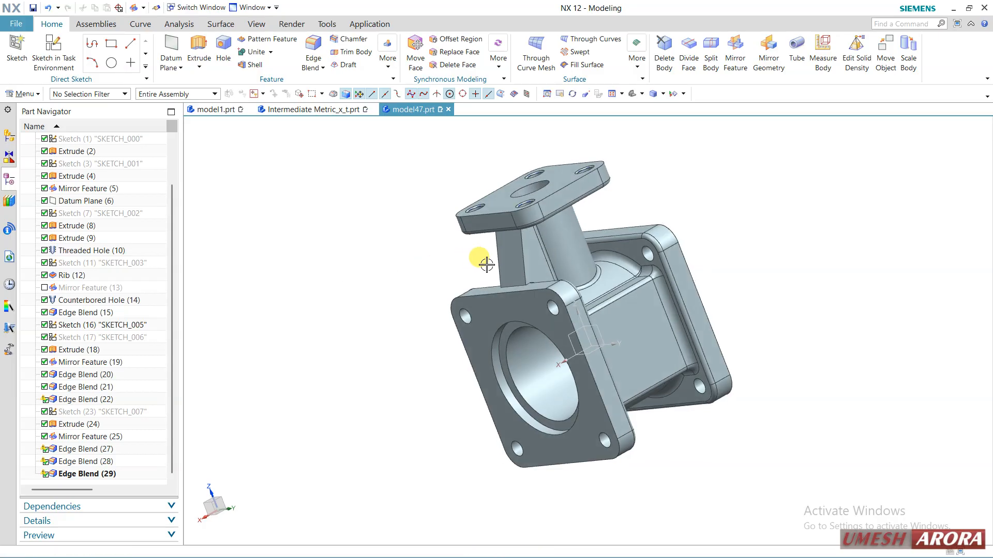
{"action": "left_click", "coordinate": [45, 288]}
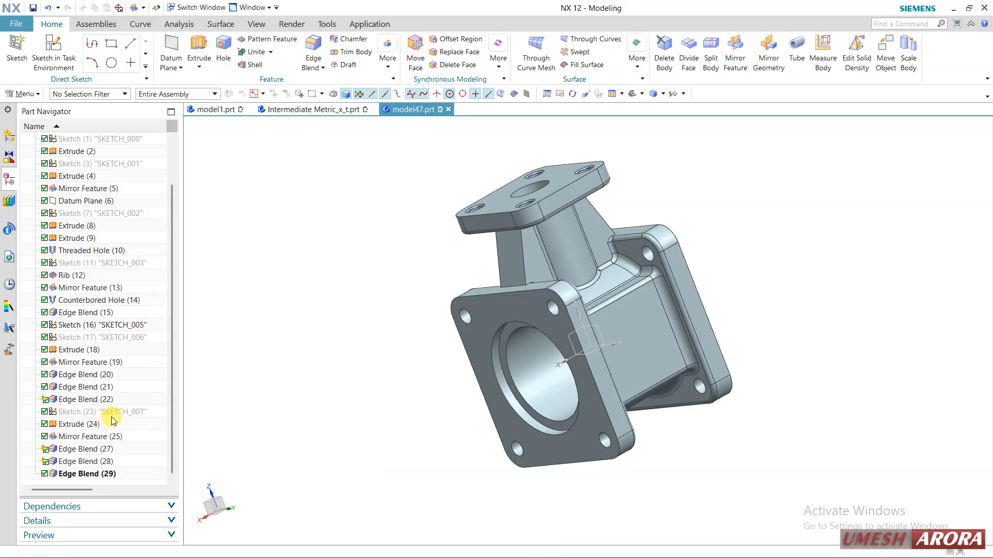
Switch to Intermediate Metric_x_t.prt and start Mirror Face with the floor face of the T-shaped pocket in the plate's corner.
{"action": "left_click", "coordinate": [305, 110]}
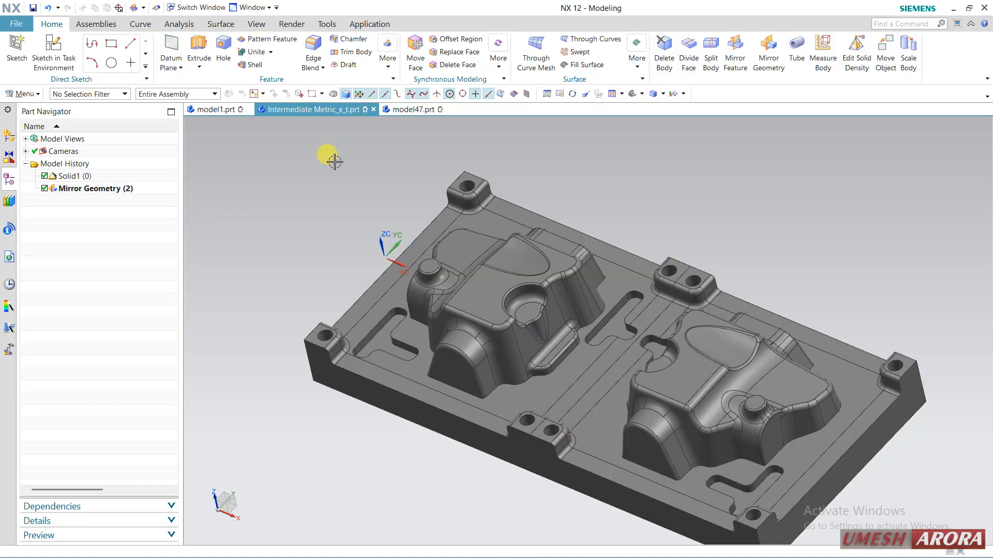
{"action": "left_click", "coordinate": [36, 95]}
{"action": "mouse_move", "coordinate": [41, 144]}
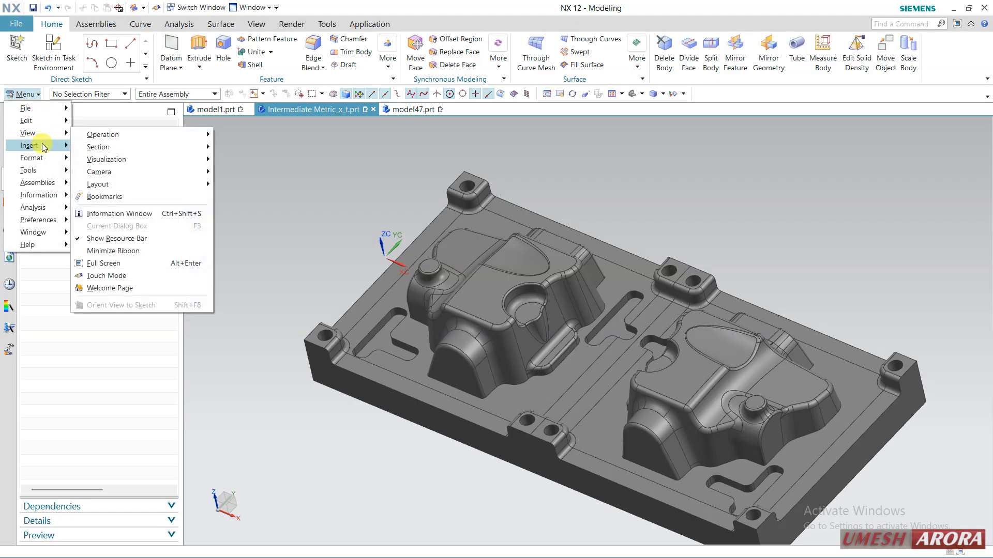
{"action": "mouse_move", "coordinate": [132, 257]}
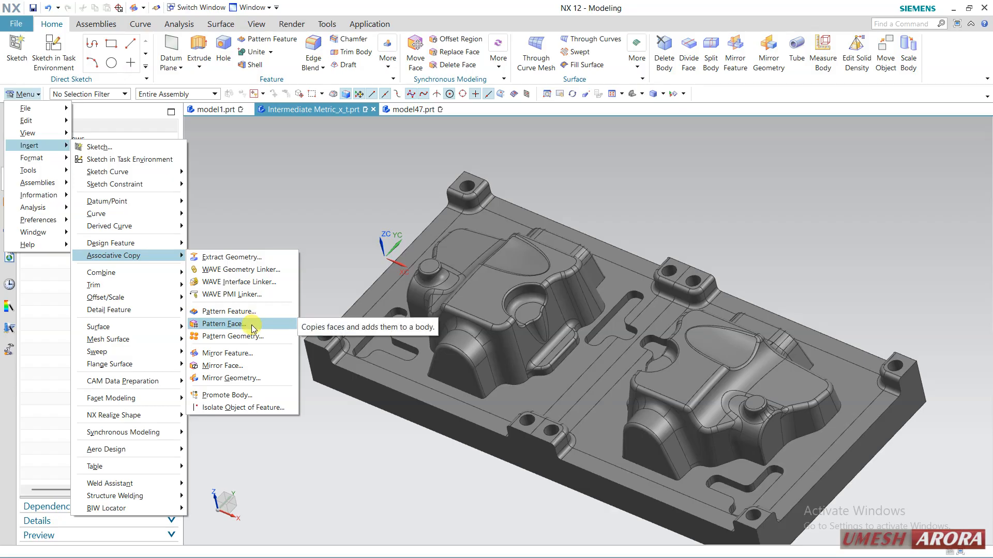
{"action": "left_click", "coordinate": [240, 369]}
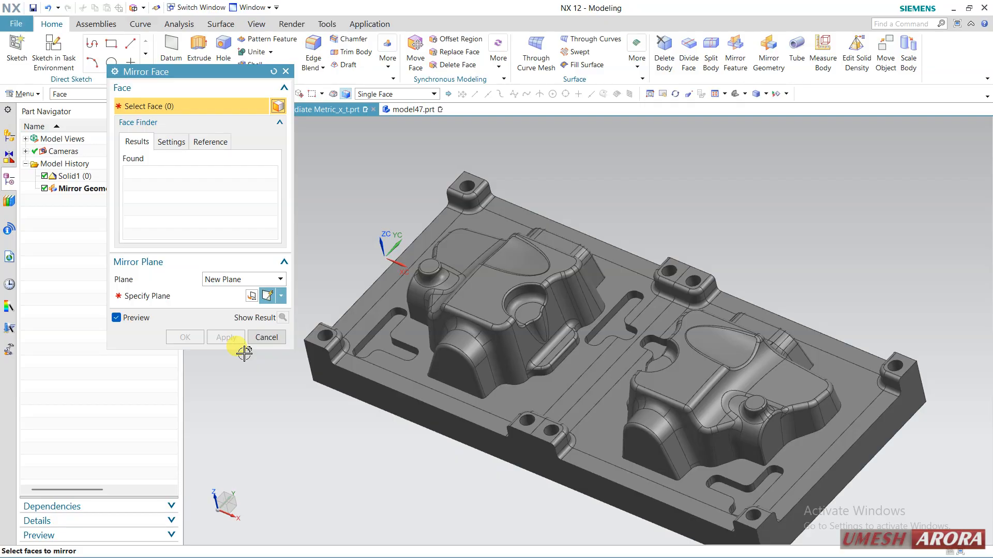
{"action": "middle_click_drag", "start_coordinate": [417, 401], "coordinate": [387, 393]}
{"action": "scroll", "coordinate": [364, 300], "scroll_direction": "up", "scroll_amount": 3}
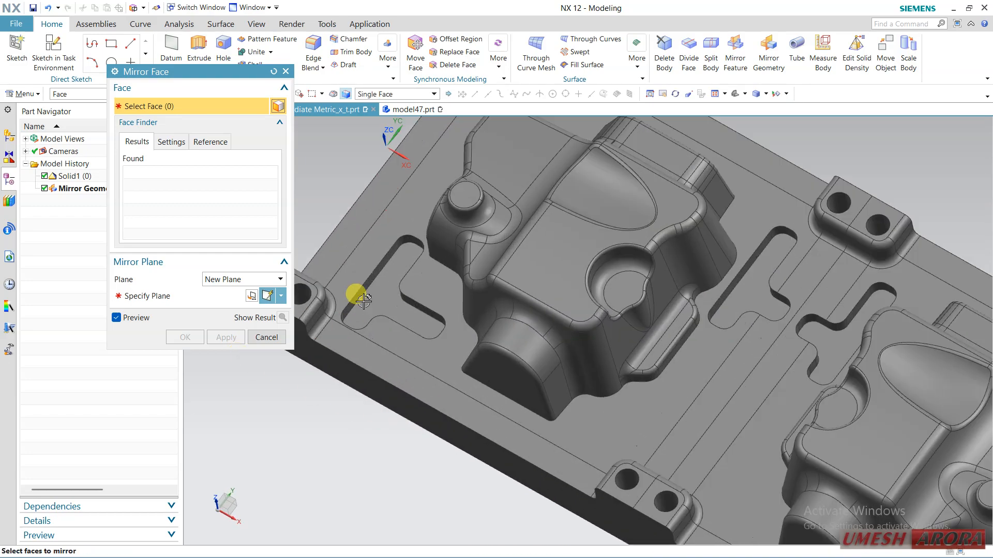
{"action": "left_click", "coordinate": [387, 271]}
Add the T-shaped pocket's side walls to the faces being mirrored, using the Tangent Faces selection rule.
{"action": "middle_click_drag", "start_coordinate": [304, 434], "coordinate": [348, 312]}
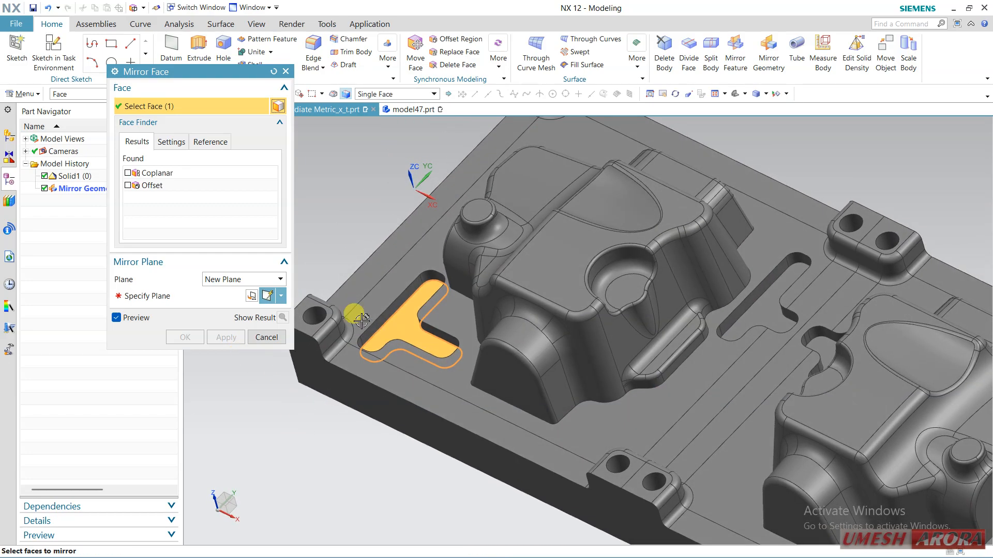
{"action": "scroll", "coordinate": [383, 284], "scroll_direction": "up", "scroll_amount": 4}
{"action": "left_click", "coordinate": [398, 93]}
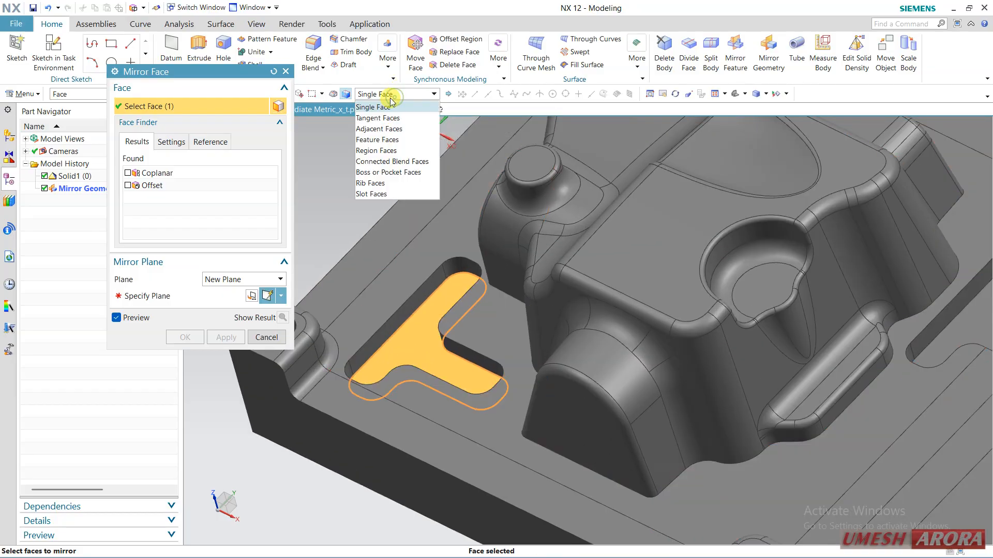
{"action": "left_click", "coordinate": [372, 119]}
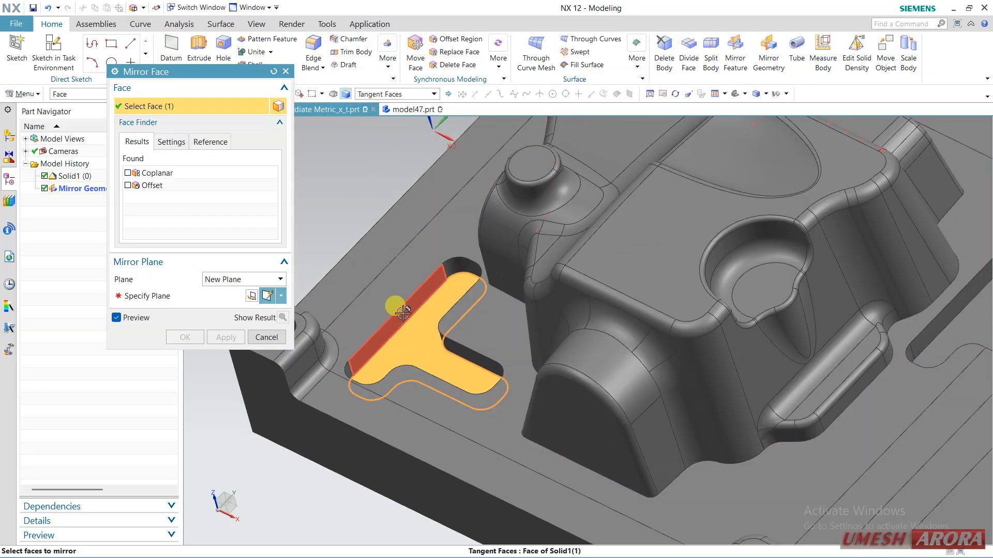
{"action": "left_click", "coordinate": [392, 305]}
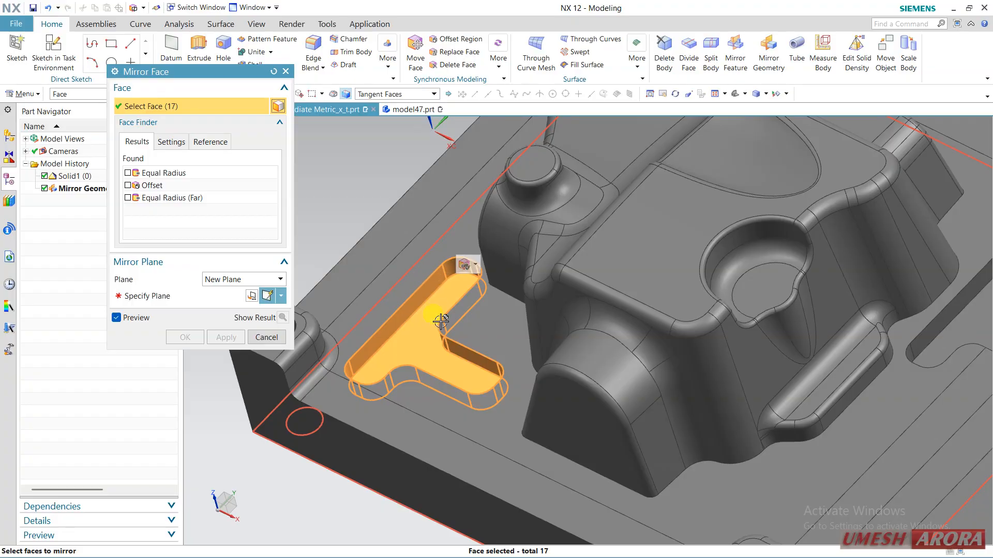
Define the mirror plane from the plate's end face beside the T-shaped pocket.
{"action": "scroll", "coordinate": [419, 362], "scroll_direction": "down", "scroll_amount": 5}
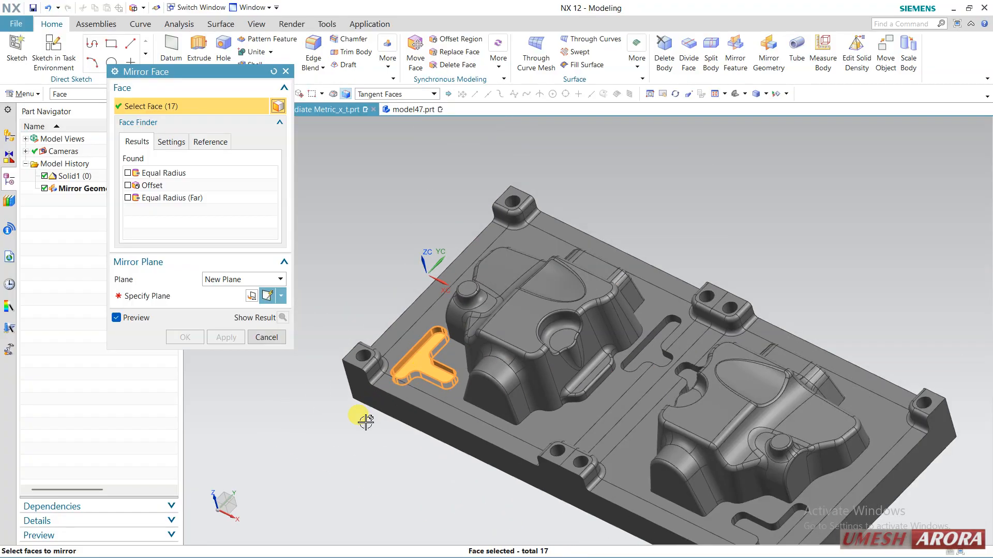
{"action": "left_click", "coordinate": [152, 297]}
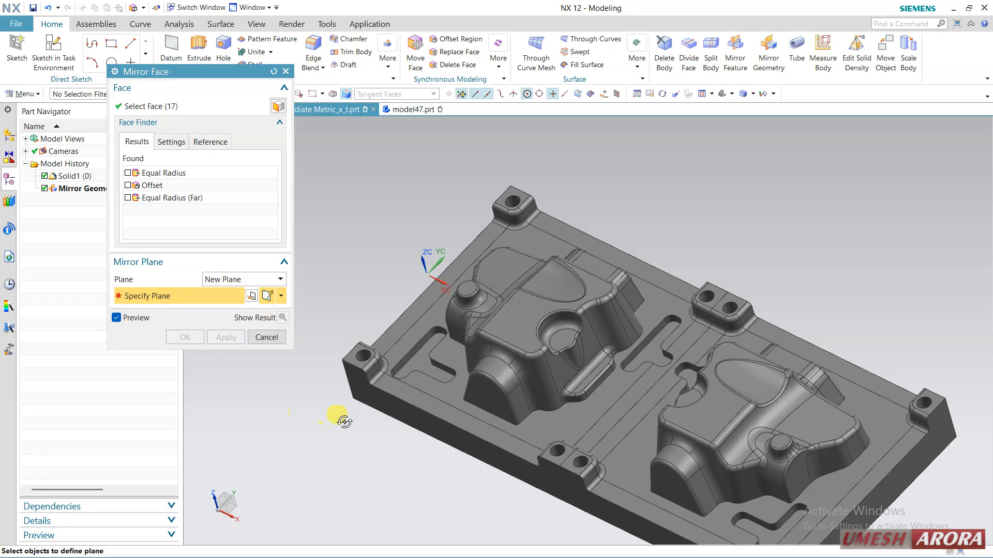
{"action": "middle_click_drag", "start_coordinate": [344, 422], "coordinate": [388, 336]}
{"action": "left_click", "coordinate": [394, 339]}
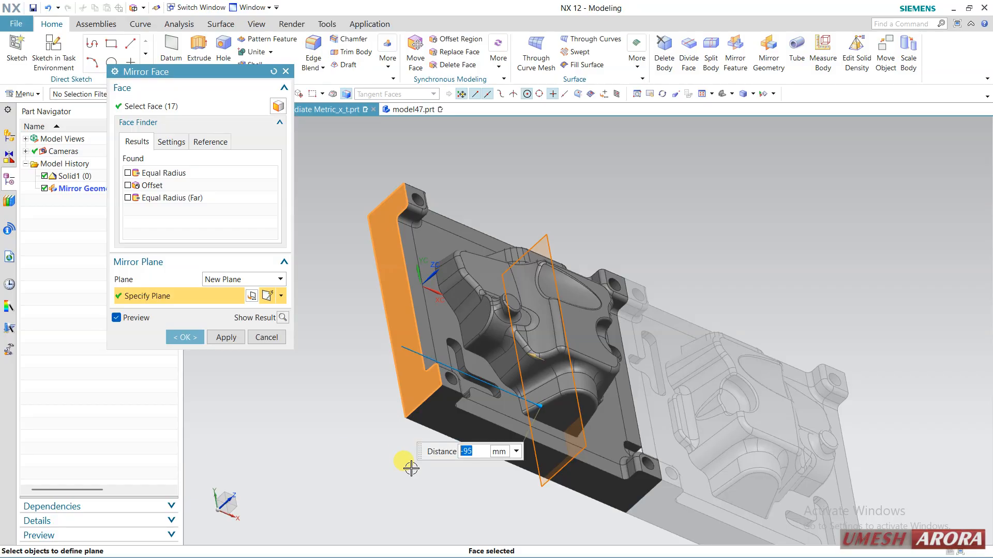
{"action": "middle_click_drag", "start_coordinate": [405, 461], "coordinate": [375, 478]}
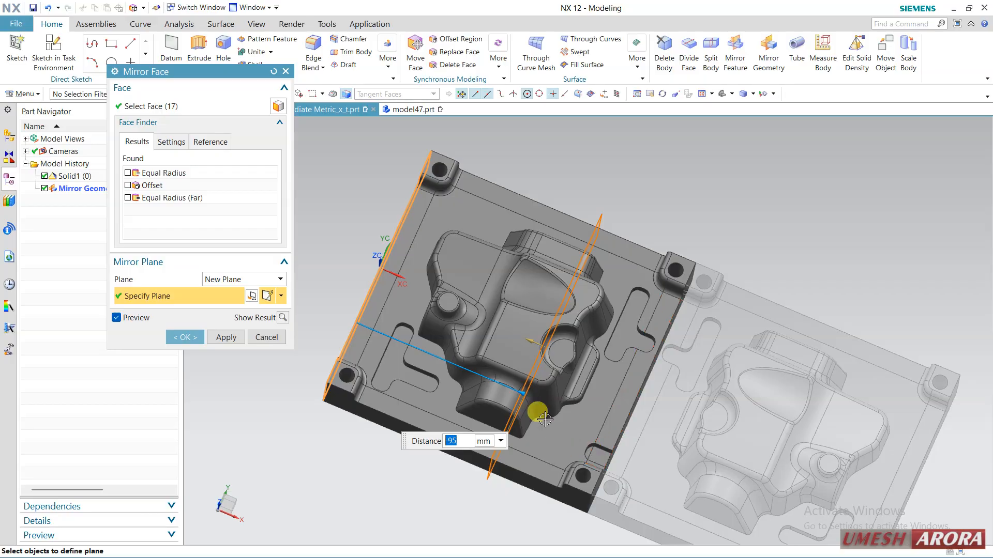
Set the mirror plane's distance from the end face to -82 mm and complete the Mirror Face.
{"action": "left_click_drag", "start_coordinate": [517, 393], "coordinate": [490, 387]}
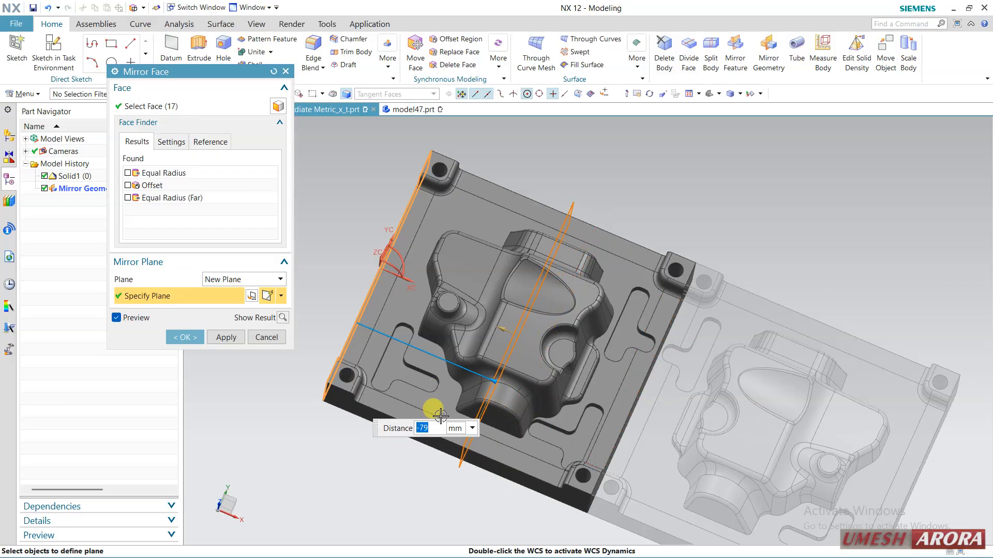
{"action": "left_click_drag", "start_coordinate": [480, 393], "coordinate": [437, 454]}
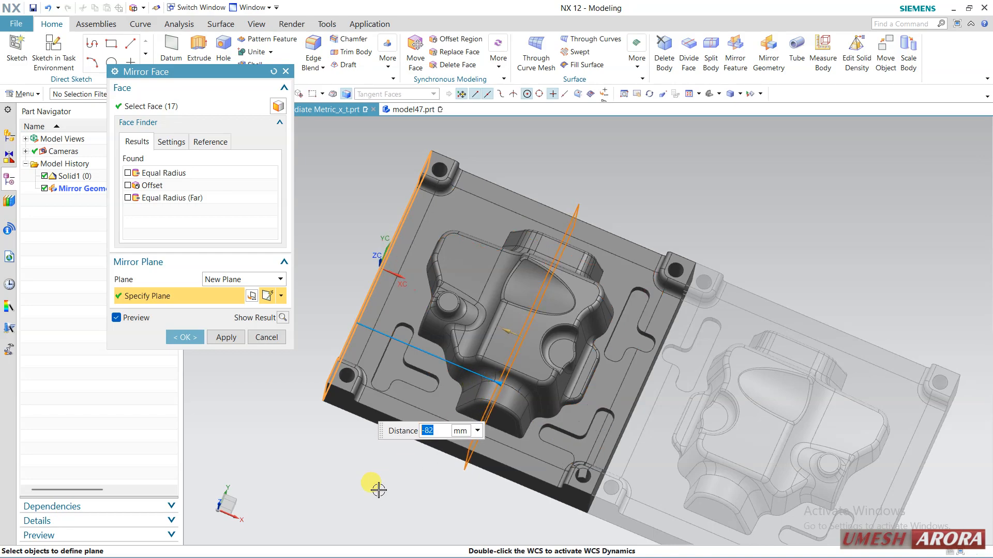
{"action": "mouse_move", "coordinate": [587, 444]}
{"action": "middle_mouse_down"}
{"action": "mouse_move", "coordinate": [577, 467]}
{"action": "mouse_move", "coordinate": [579, 430]}
{"action": "middle_mouse_up"}
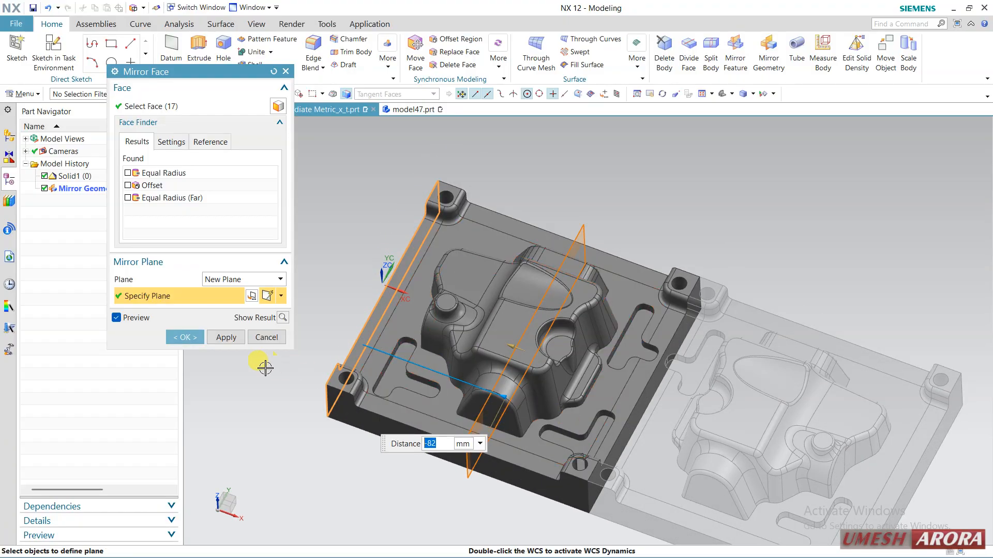
{"action": "left_click", "coordinate": [167, 337]}
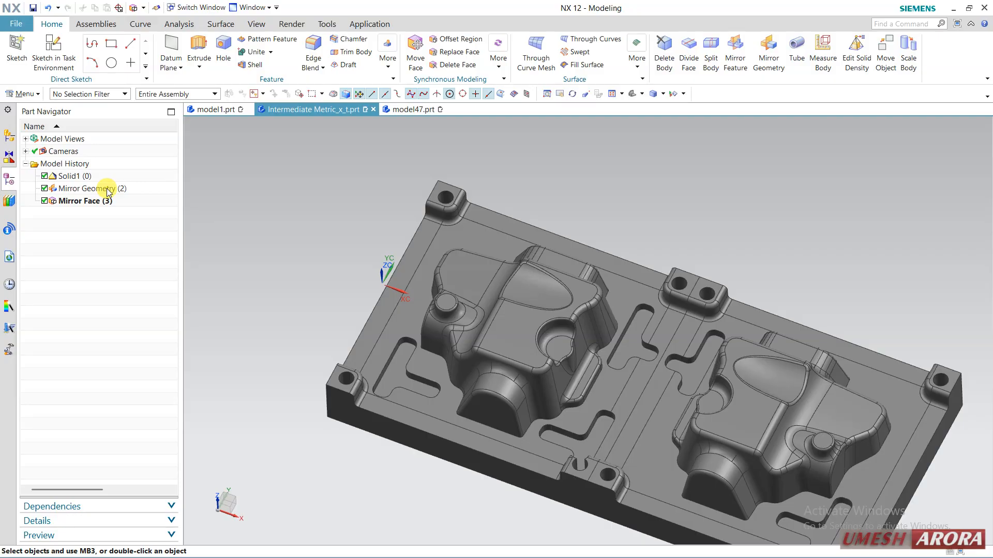
Delete Mirror Face (3) and Mirror Geometry (2) from the model history, leaving only Solid1 (0).
{"action": "key", "text": "XF86AudioLowerVolume"}
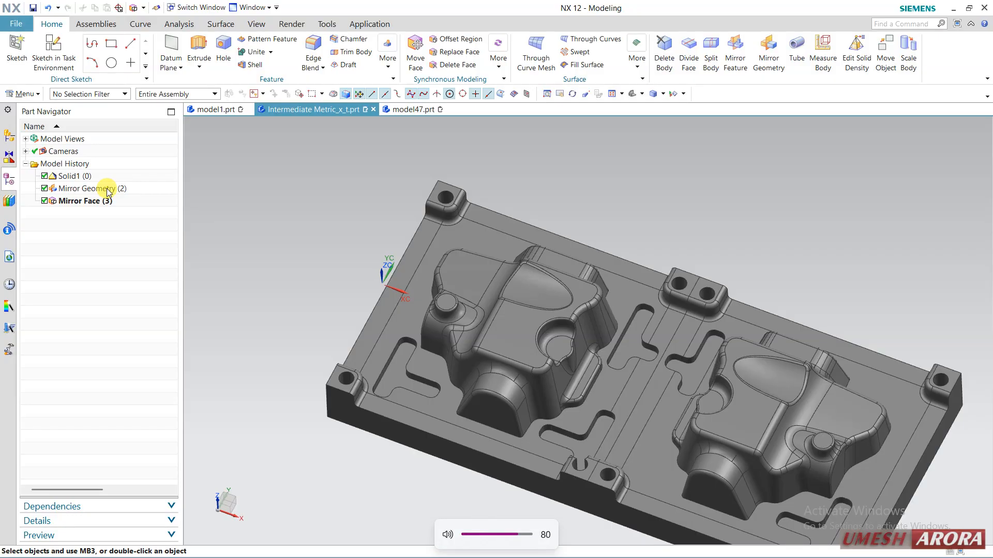
{"action": "left_click", "coordinate": [61, 202]}
{"action": "right_click", "coordinate": [61, 202]}
{"action": "left_click", "coordinate": [150, 189]}
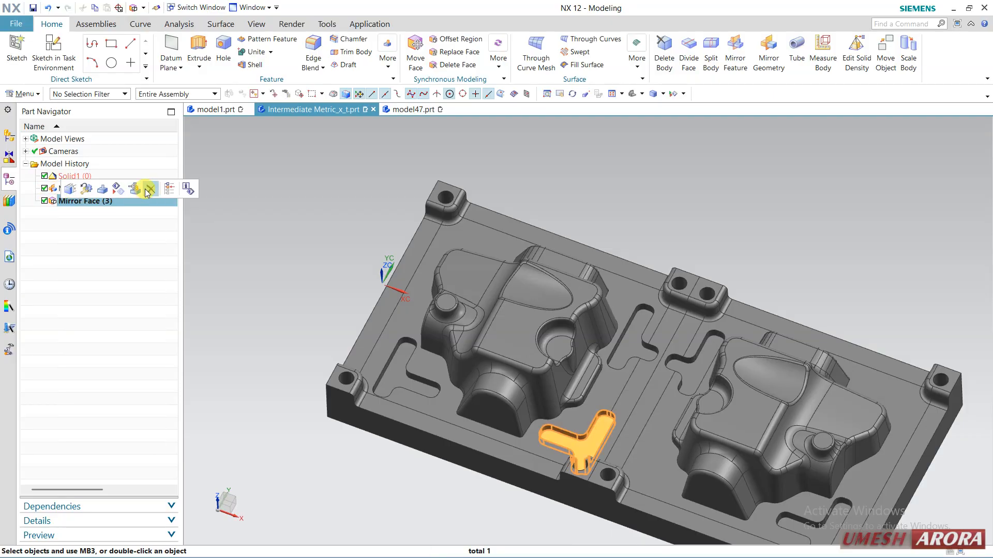
{"action": "right_click", "coordinate": [65, 195]}
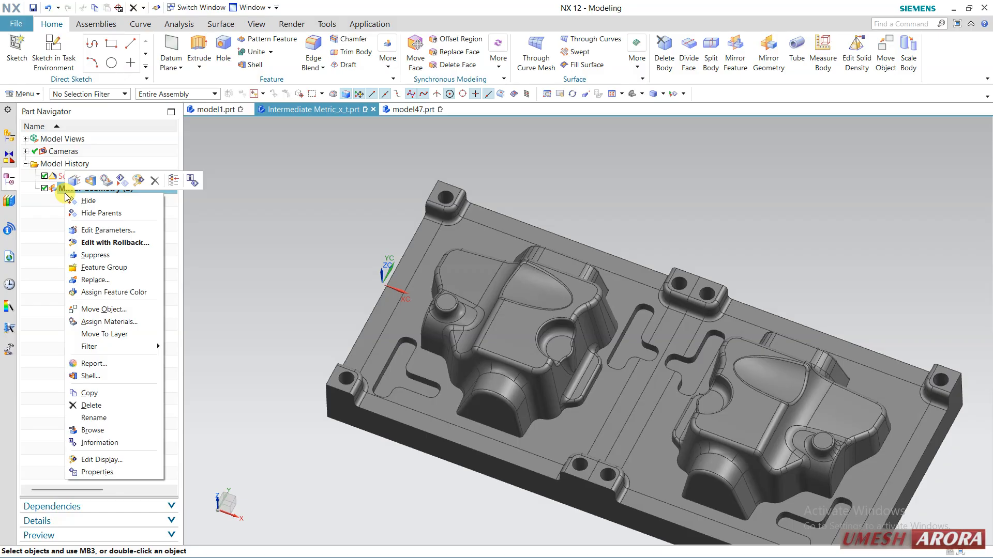
{"action": "left_click", "coordinate": [150, 177]}
{"action": "mouse_move", "coordinate": [250, 263]}
{"action": "middle_mouse_down"}
{"action": "mouse_move", "coordinate": [240, 238]}
{"action": "mouse_move", "coordinate": [254, 281]}
{"action": "middle_mouse_up"}
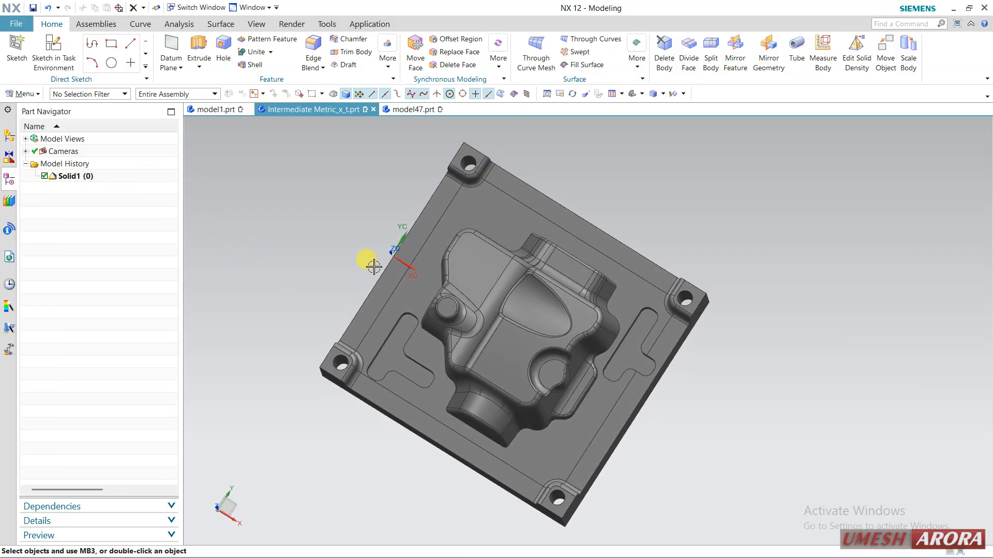
{"action": "middle_click_drag", "start_coordinate": [368, 260], "coordinate": [370, 246]}
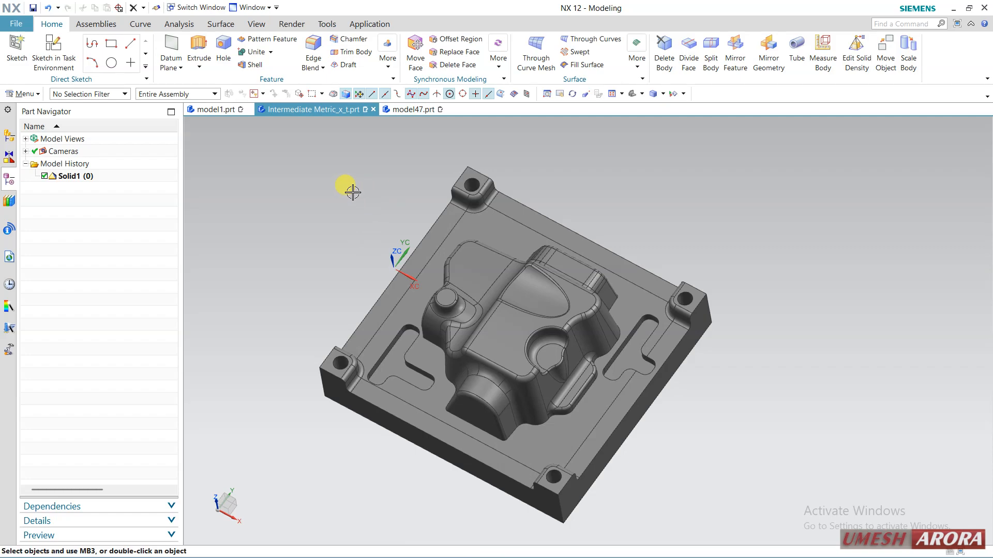
Start Mirror Face and select the T-shaped pocket's floor face and its tangent side walls.
{"action": "left_click", "coordinate": [496, 66]}
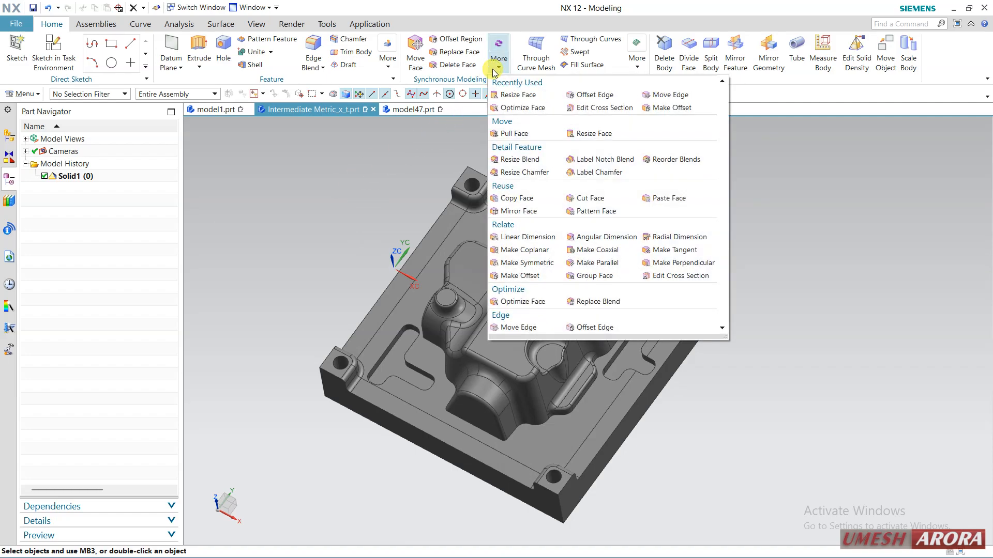
{"action": "left_click", "coordinate": [531, 210]}
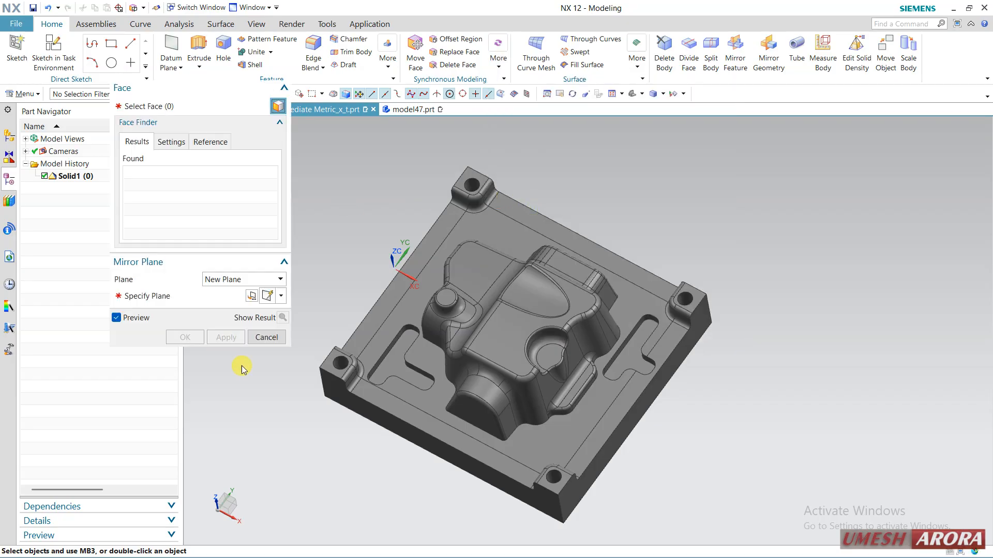
{"action": "scroll", "coordinate": [304, 368], "scroll_direction": "up", "scroll_amount": 4}
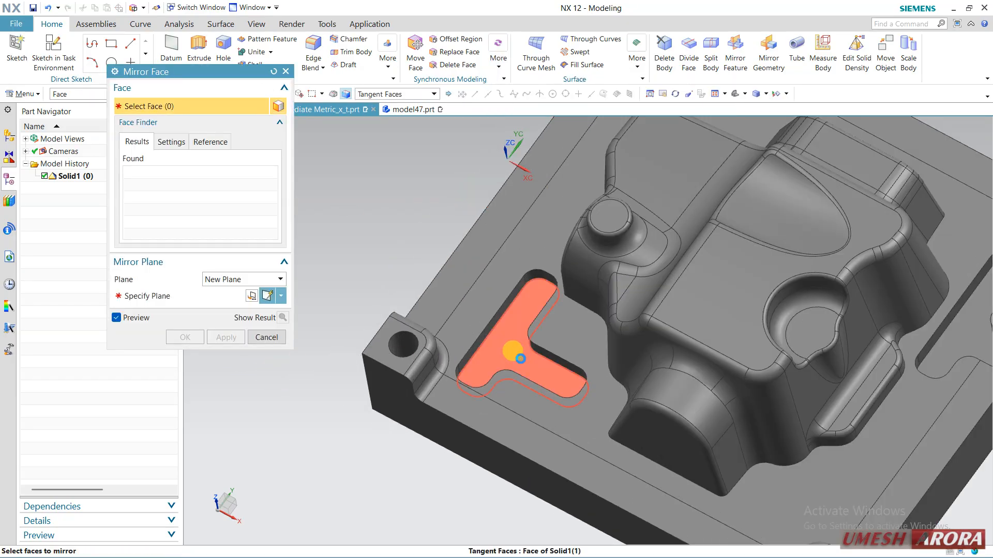
{"action": "left_click", "coordinate": [515, 339]}
{"action": "scroll", "coordinate": [517, 335], "scroll_direction": "up", "scroll_amount": 3}
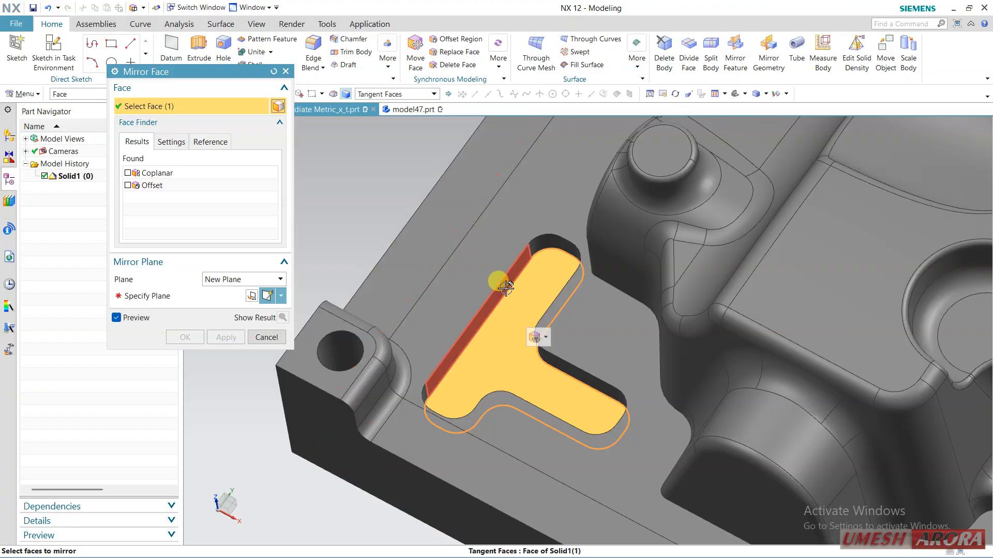
{"action": "left_click", "coordinate": [505, 289]}
{"action": "scroll", "coordinate": [381, 262], "scroll_direction": "down", "scroll_amount": 5}
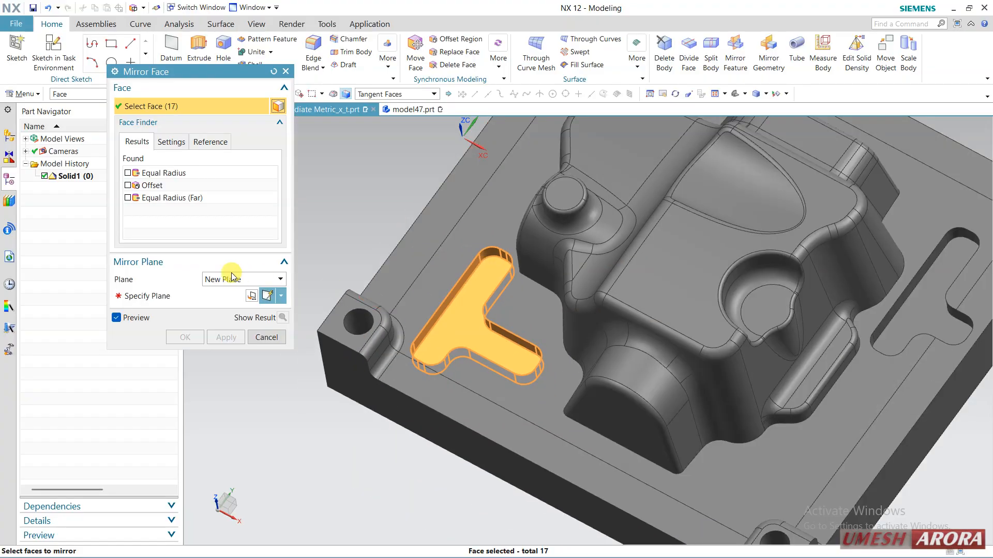
Define the mirror plane from the plate's long side face nearest the selected T-shaped pocket.
{"action": "left_click", "coordinate": [169, 296]}
{"action": "scroll", "coordinate": [348, 368], "scroll_direction": "down", "scroll_amount": 3}
{"action": "mouse_move", "coordinate": [347, 368]}
{"action": "middle_mouse_down"}
{"action": "mouse_move", "coordinate": [294, 371]}
{"action": "mouse_move", "coordinate": [335, 357]}
{"action": "middle_mouse_up"}
{"action": "left_click", "coordinate": [337, 366]}
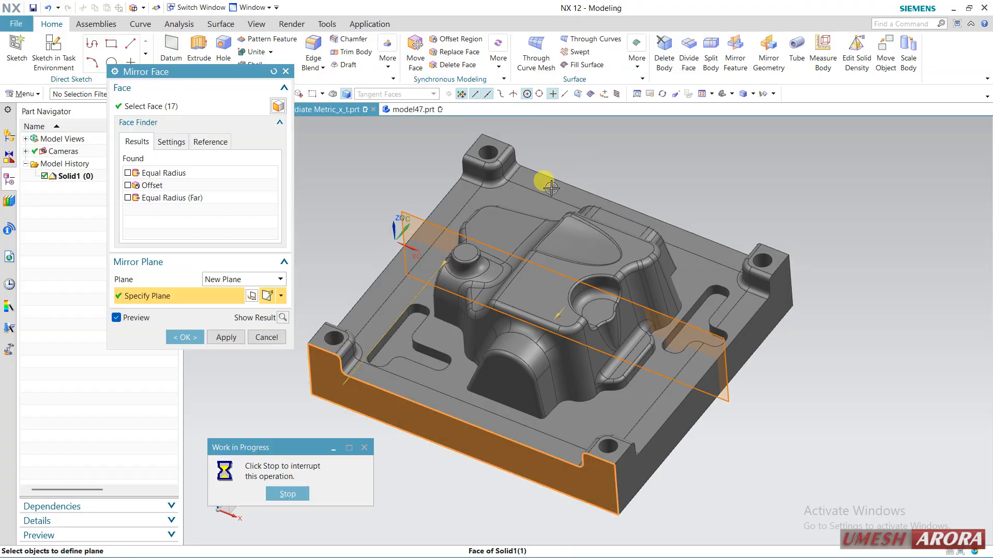
Set the mirror plane's distance from the side face to -78 mm and complete the Mirror Face.
{"action": "middle_click_drag", "start_coordinate": [629, 155], "coordinate": [492, 259]}
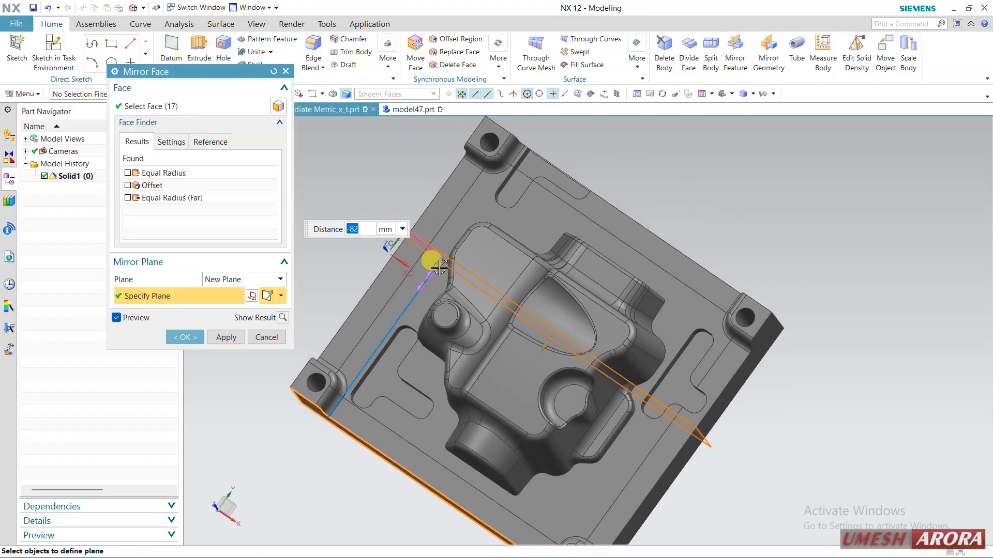
{"action": "left_click_drag", "start_coordinate": [437, 265], "coordinate": [420, 262]}
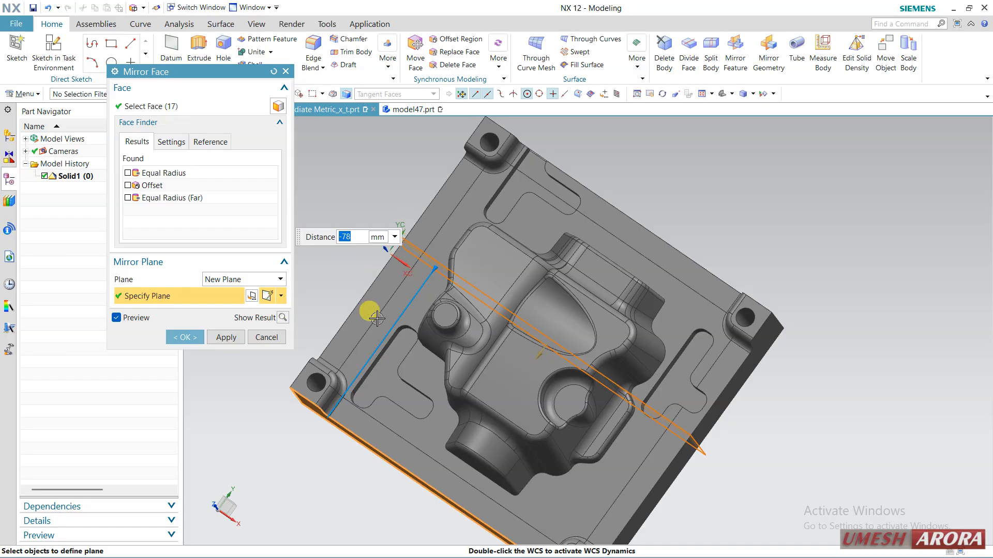
{"action": "mouse_move", "coordinate": [388, 284]}
{"action": "middle_mouse_down"}
{"action": "mouse_move", "coordinate": [377, 282]}
{"action": "mouse_move", "coordinate": [394, 302]}
{"action": "middle_mouse_up"}
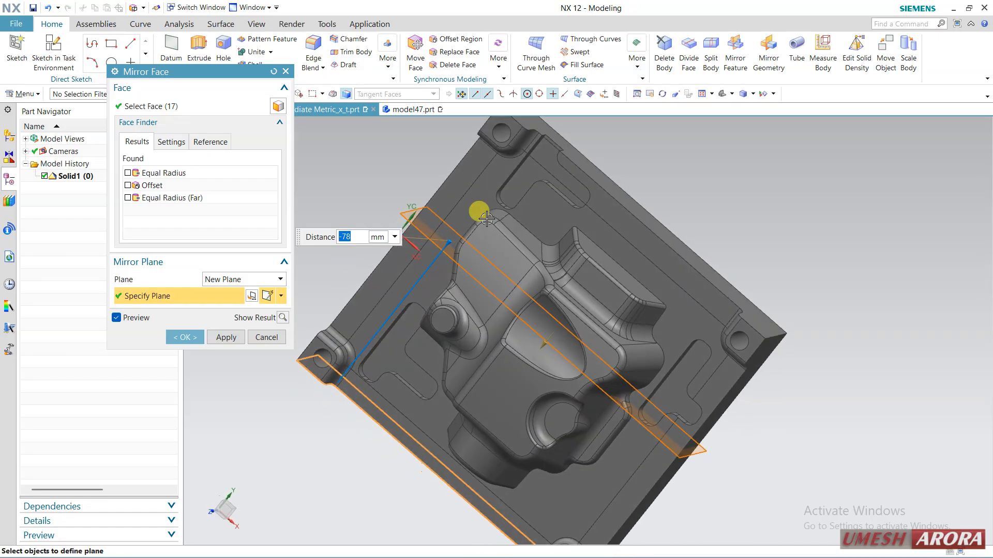
{"action": "left_click", "coordinate": [172, 333]}
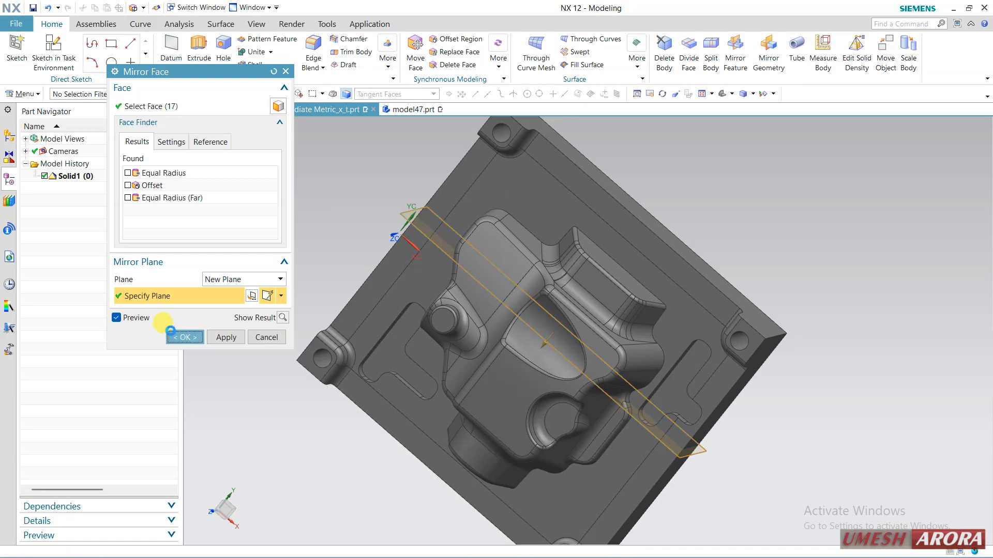
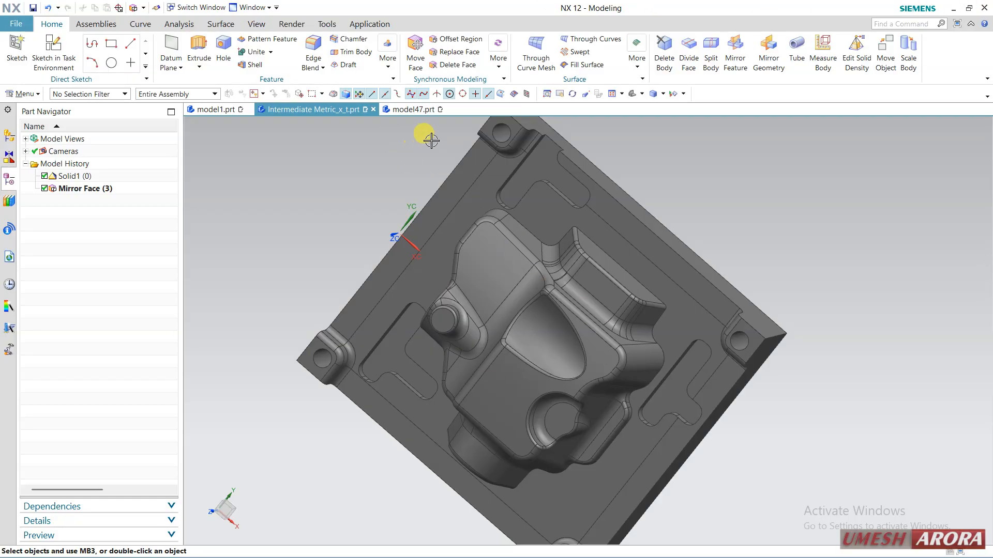
Suppress the Mirror Face (3) feature in the model history.
{"action": "scroll", "coordinate": [346, 217], "scroll_direction": "down", "scroll_amount": 1}
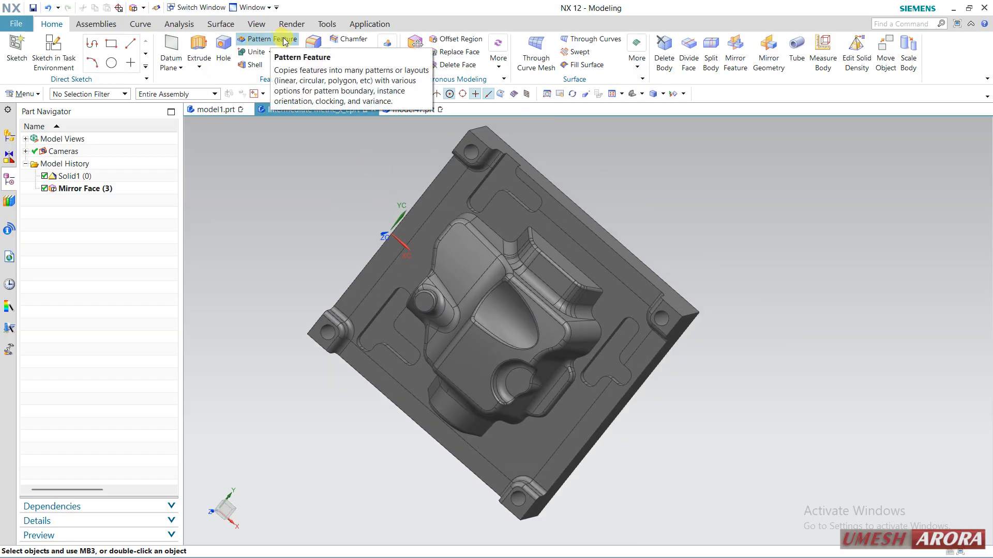
{"action": "middle_click_drag", "start_coordinate": [348, 306], "coordinate": [387, 262]}
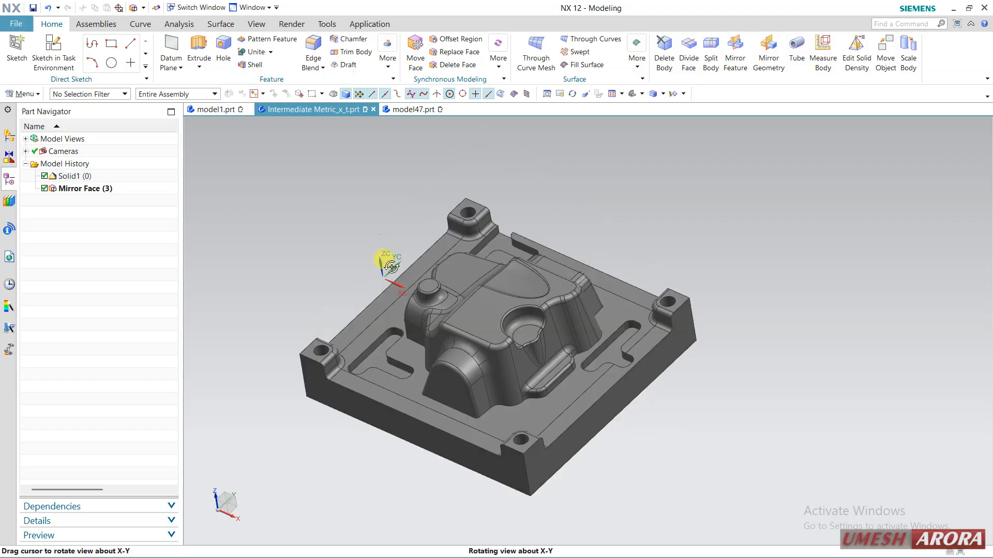
{"action": "left_click", "coordinate": [44, 188]}
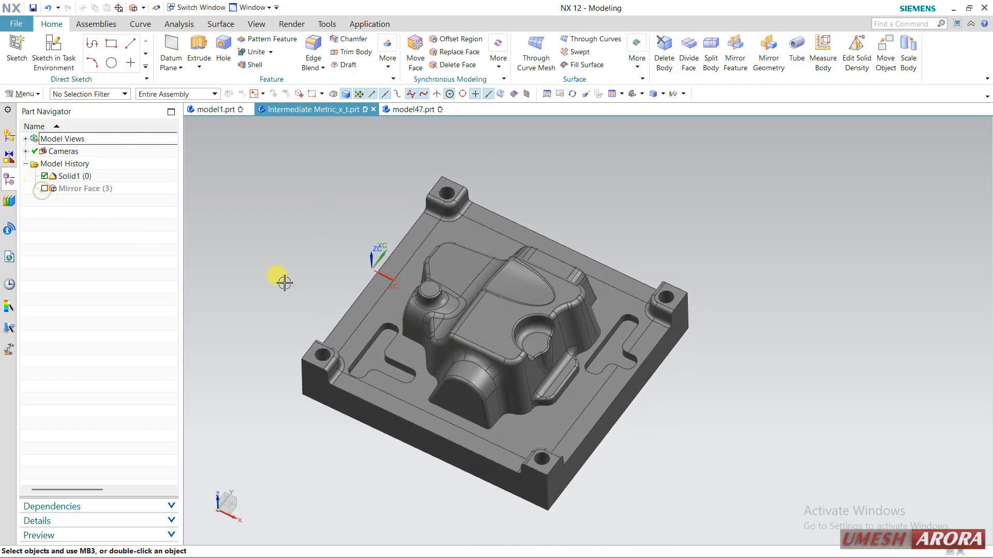
{"action": "left_click", "coordinate": [561, 346]}
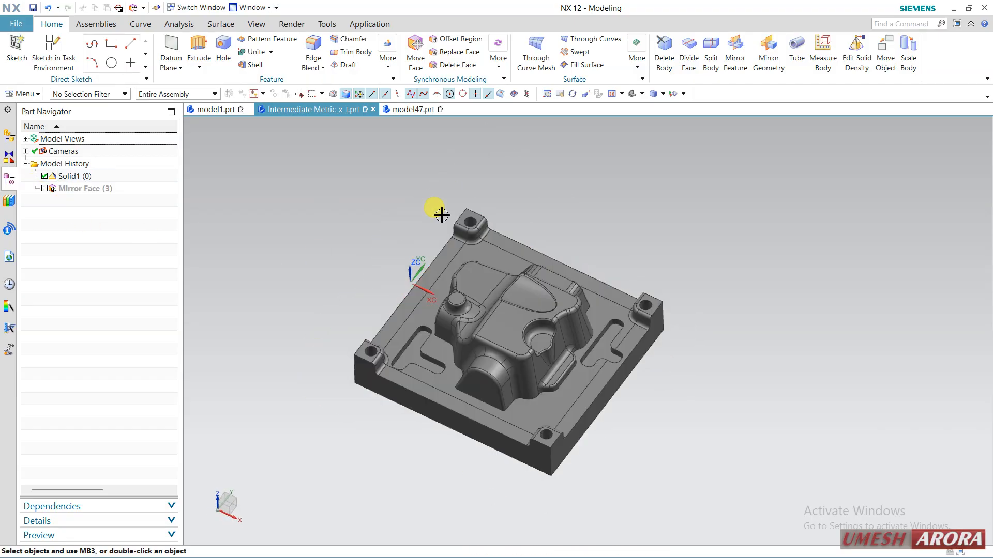
Start Pattern Geometry with the Linear layout and select the whole mold plate body as the geometry to pattern.
{"action": "left_click", "coordinate": [24, 94]}
{"action": "mouse_move", "coordinate": [36, 145]}
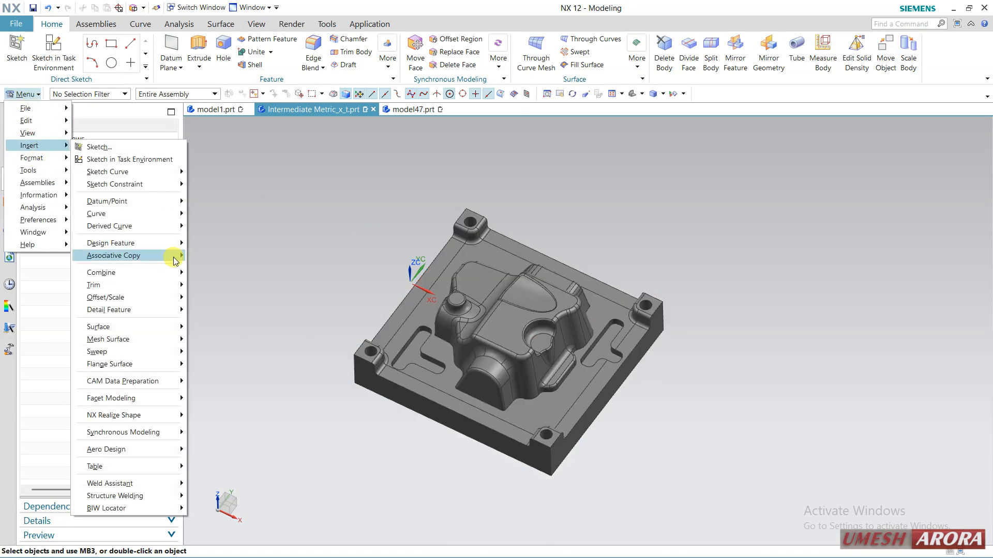
{"action": "mouse_move", "coordinate": [176, 258]}
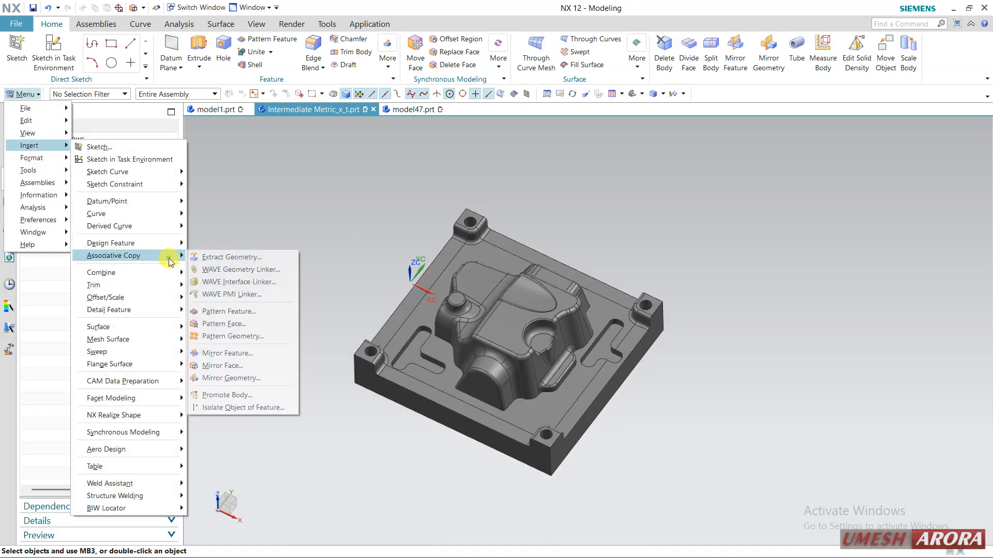
{"action": "left_click", "coordinate": [249, 336]}
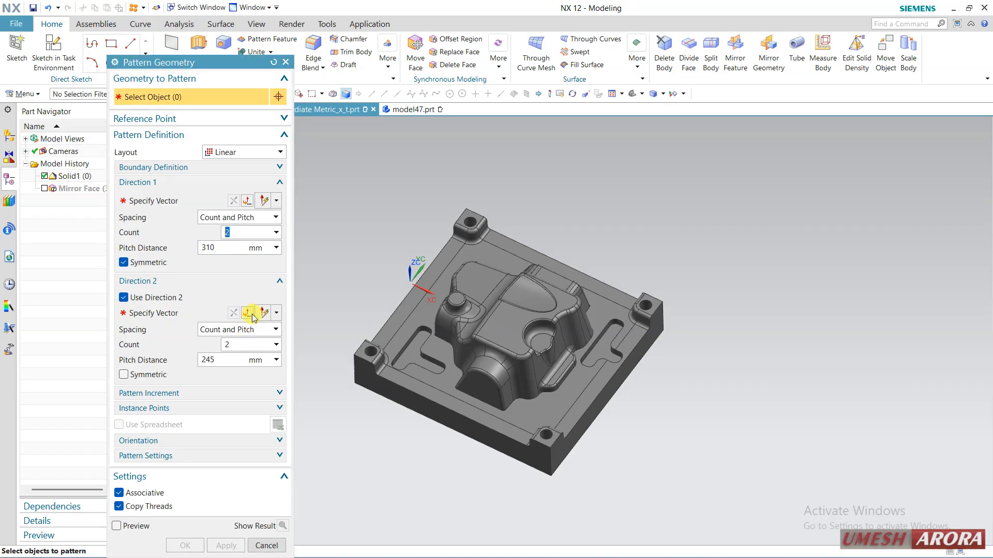
{"action": "left_click", "coordinate": [212, 152]}
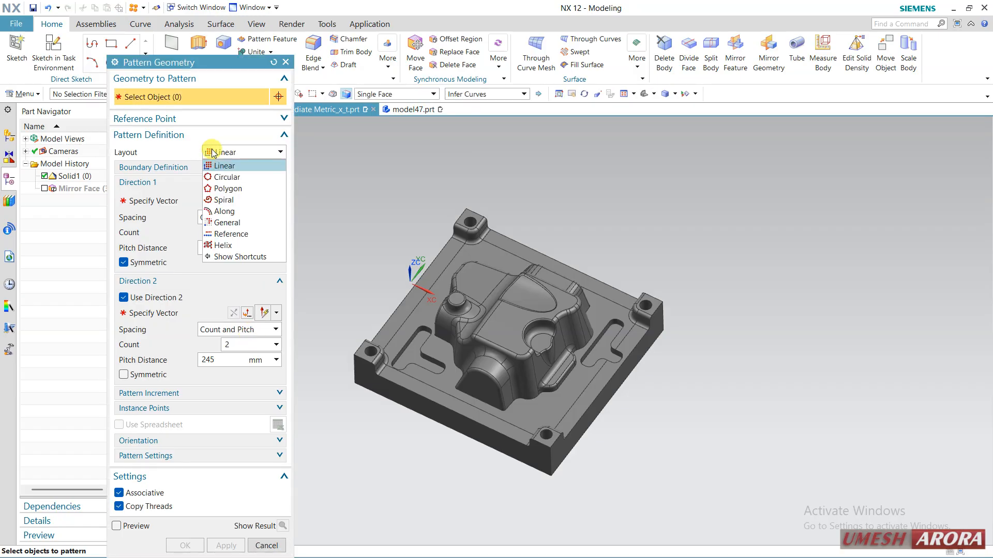
{"action": "left_click", "coordinate": [212, 152]}
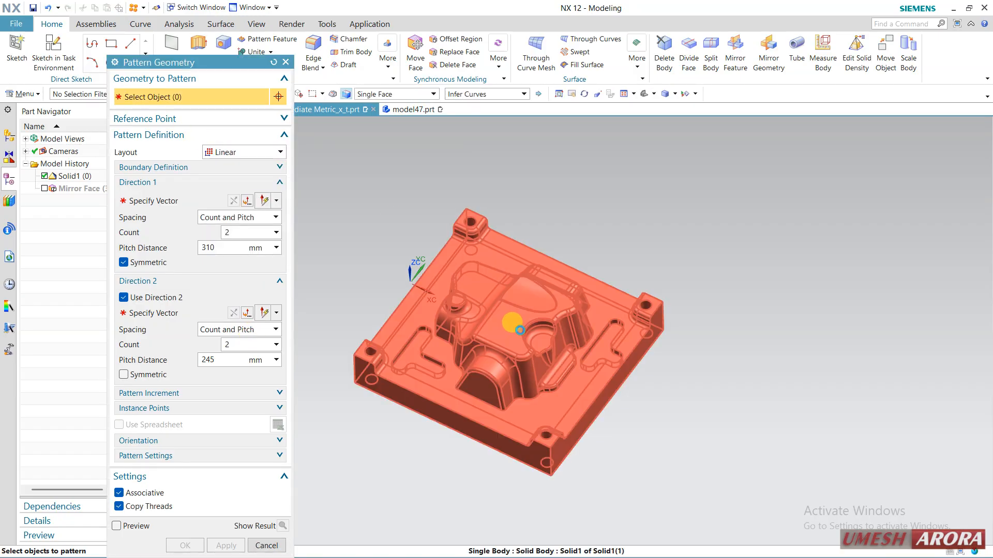
{"action": "left_click", "coordinate": [519, 330]}
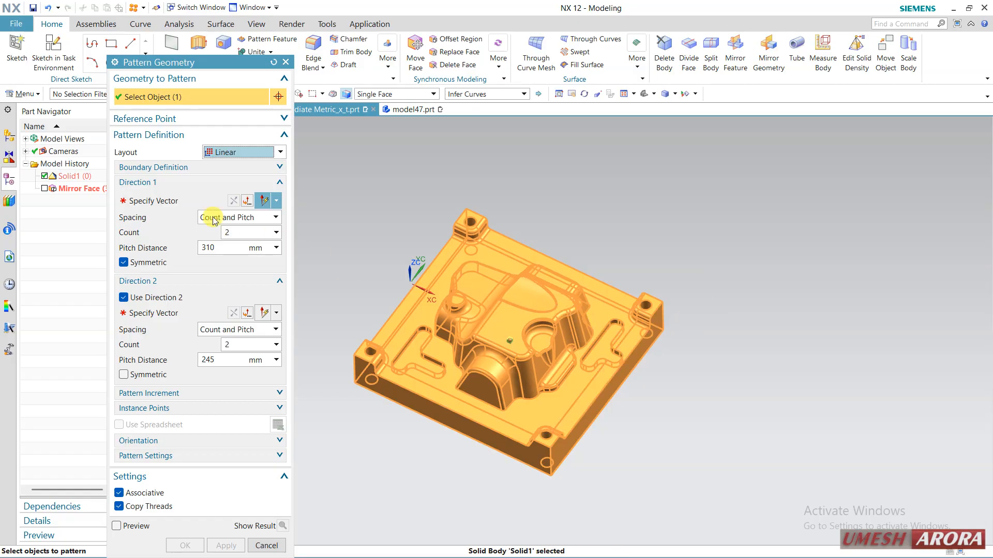
Define the pattern's Direction 1 along the X axis and Direction 2 along the Y axis.
{"action": "left_click", "coordinate": [147, 201]}
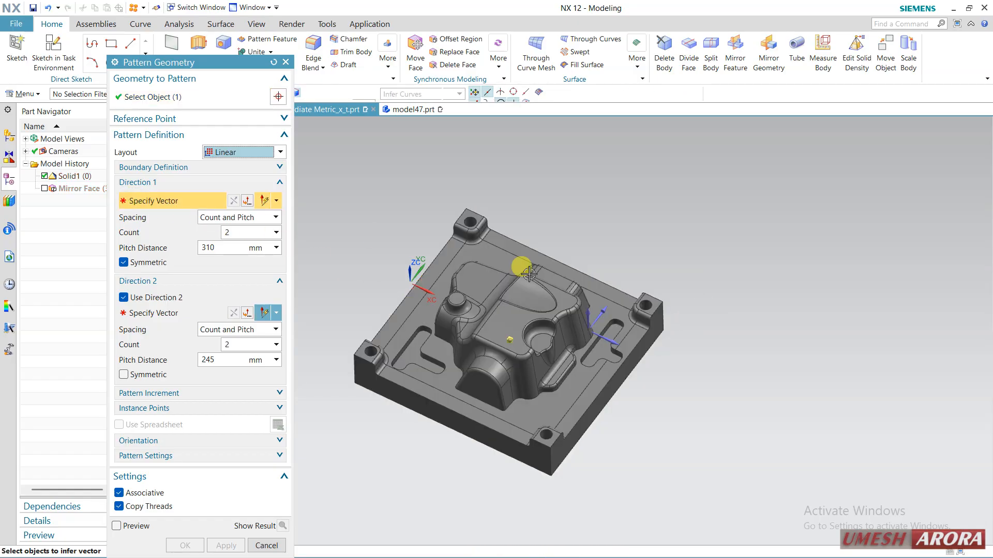
{"action": "left_click", "coordinate": [607, 341]}
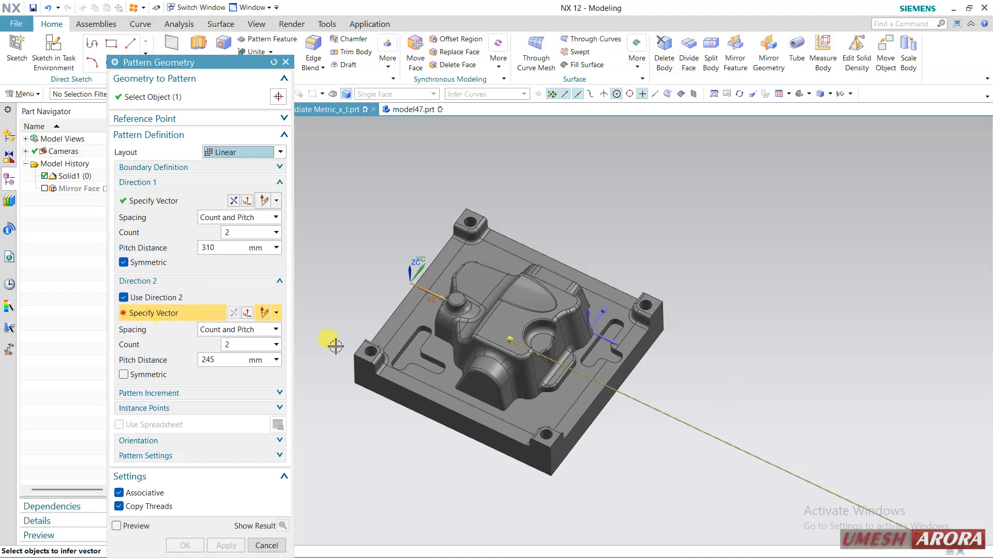
{"action": "left_click", "coordinate": [601, 309]}
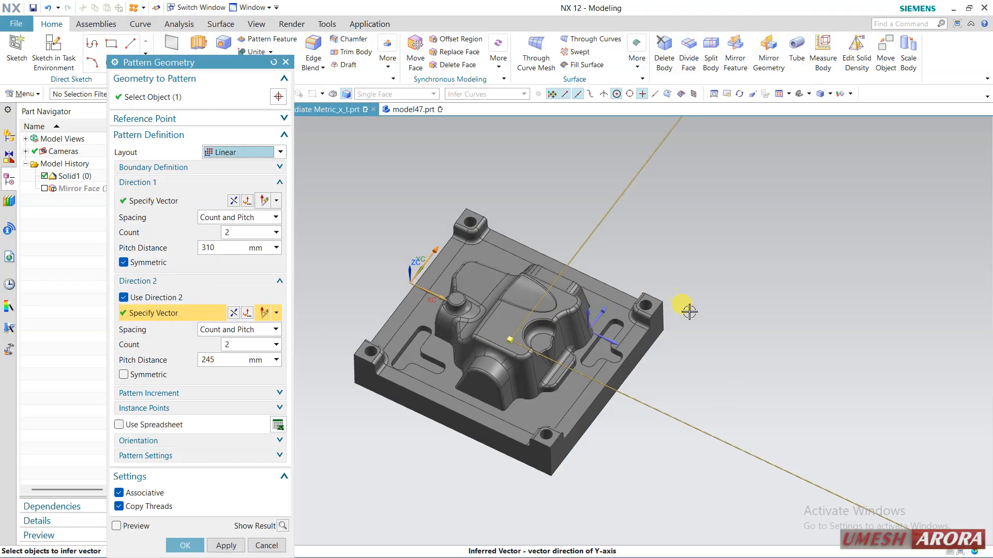
{"action": "scroll", "coordinate": [694, 338], "scroll_direction": "down", "scroll_amount": 3}
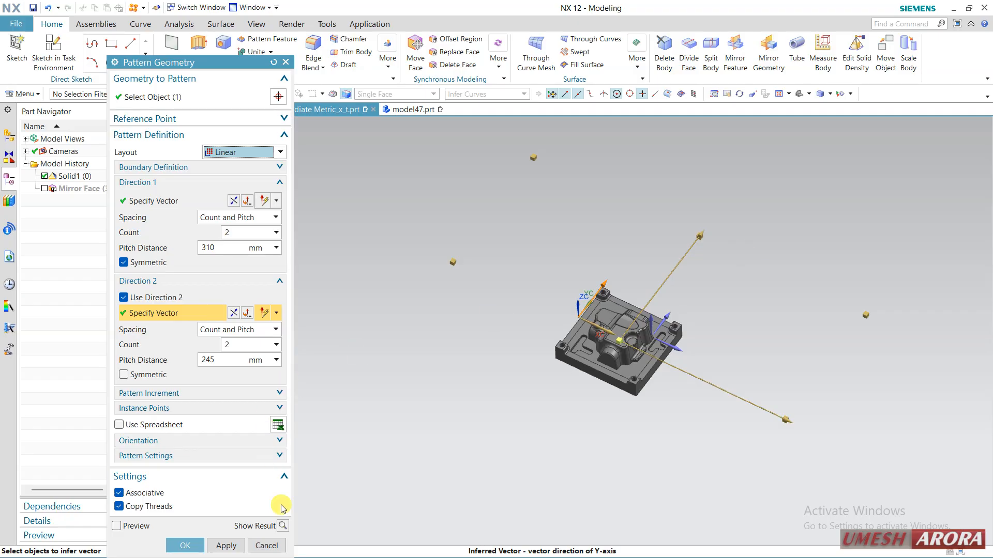
Turn off Symmetric for Direction 1, then show the pattern result and undo it to continue editing.
{"action": "left_click", "coordinate": [124, 262]}
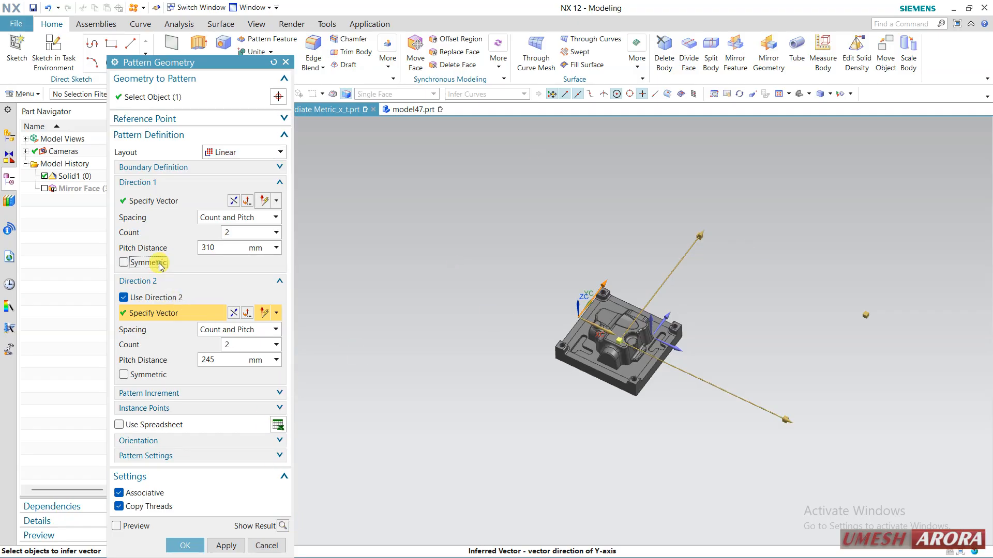
{"action": "left_click", "coordinate": [283, 525]}
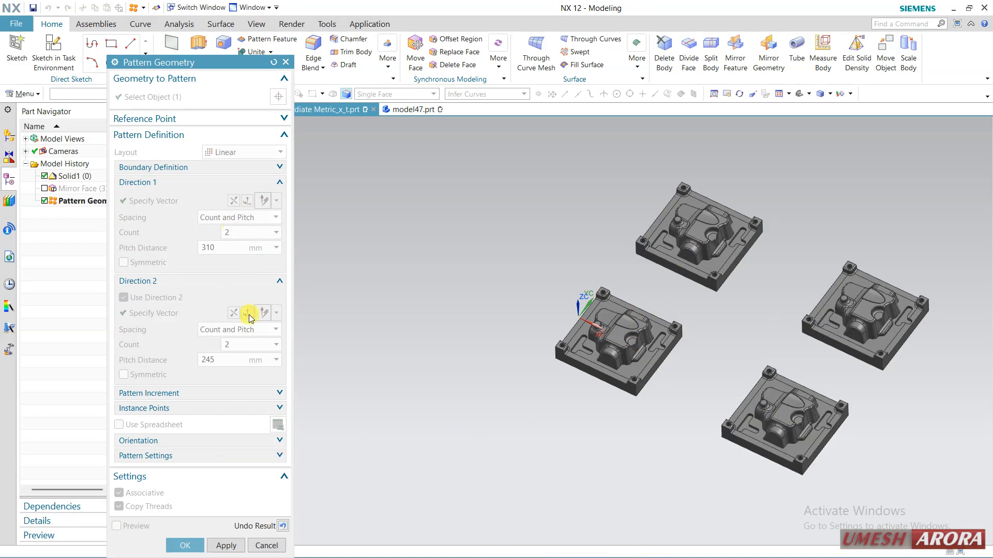
{"action": "left_click", "coordinate": [283, 525]}
{"action": "scroll", "coordinate": [795, 418], "scroll_direction": "up", "scroll_amount": 2}
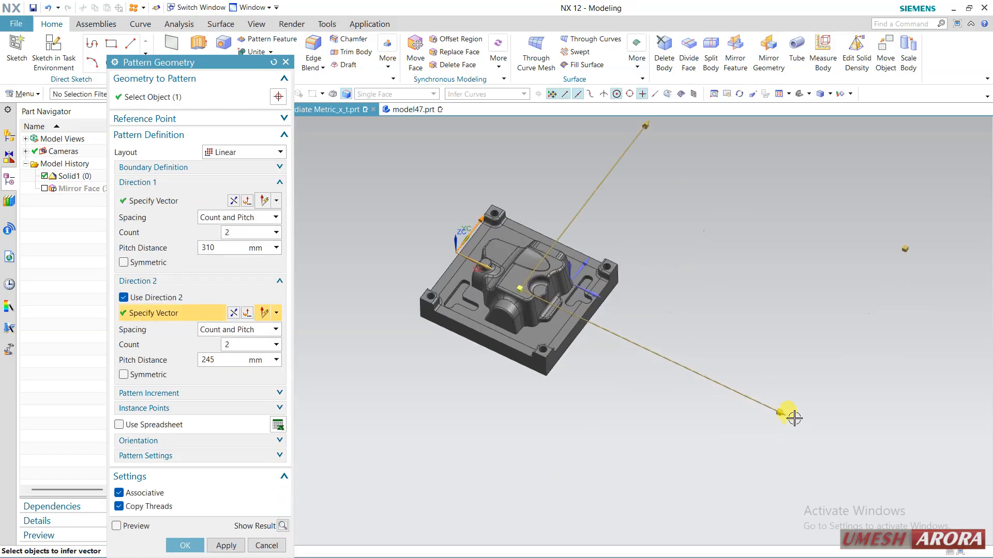
Set the pitch distance to 240 mm in Direction 1 and 195 mm in Direction 2, and create the pattern.
{"action": "left_click_drag", "start_coordinate": [787, 412], "coordinate": [722, 385]}
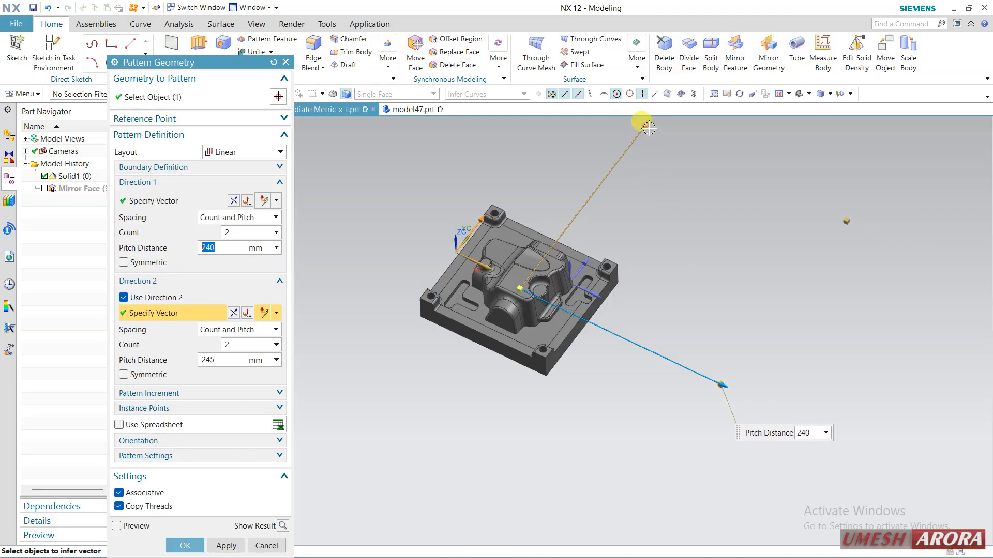
{"action": "left_click_drag", "start_coordinate": [645, 121], "coordinate": [620, 158]}
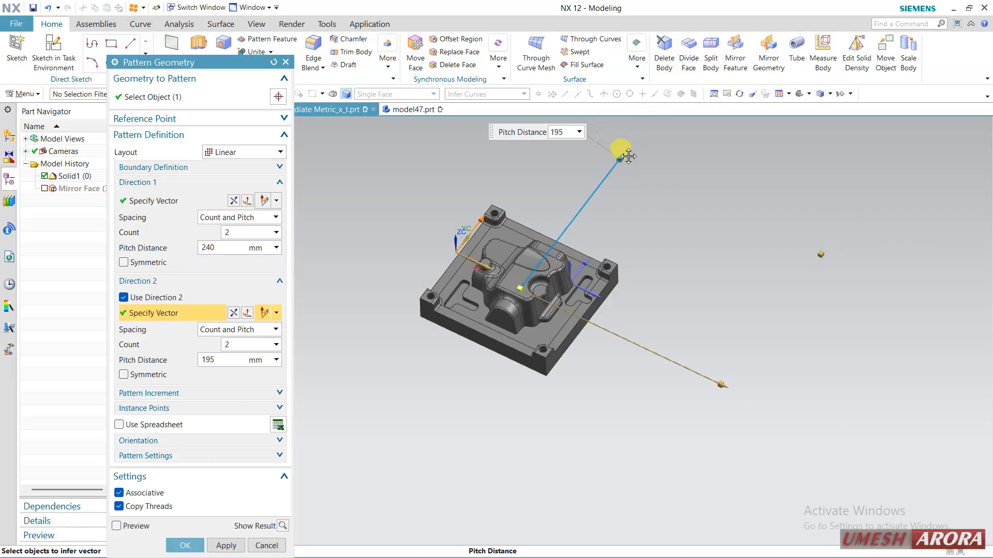
{"action": "left_click", "coordinate": [282, 527]}
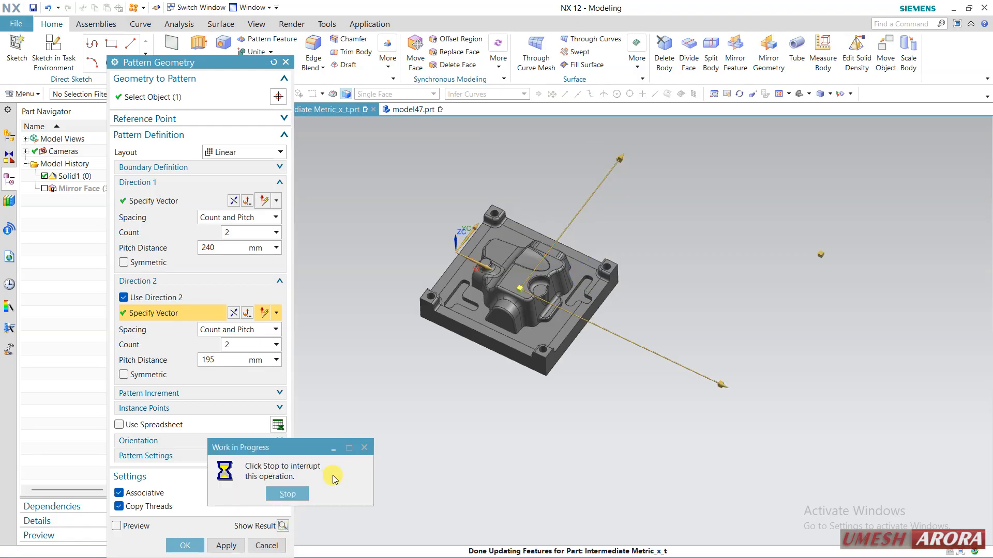
{"action": "middle_click_drag", "start_coordinate": [551, 439], "coordinate": [465, 452]}
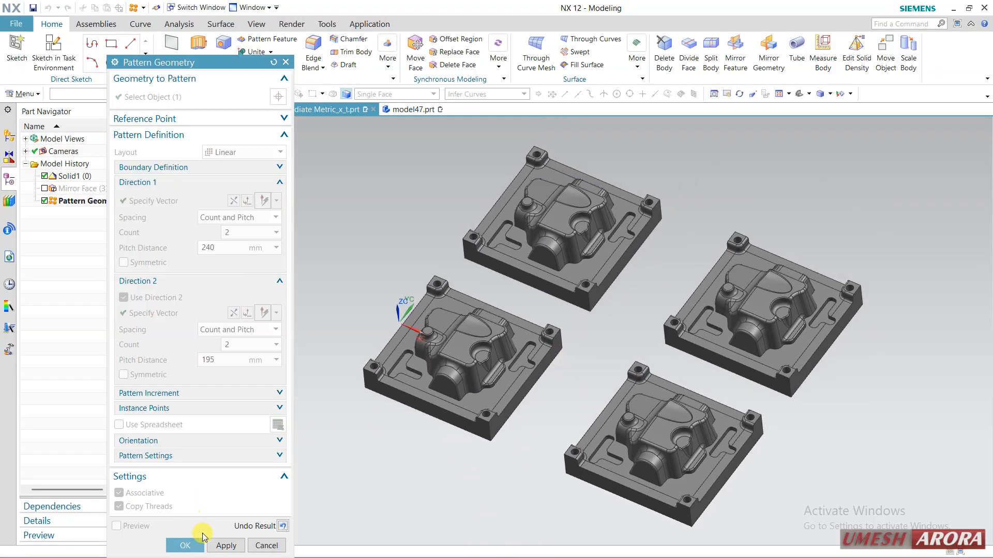
{"action": "left_click", "coordinate": [184, 545]}
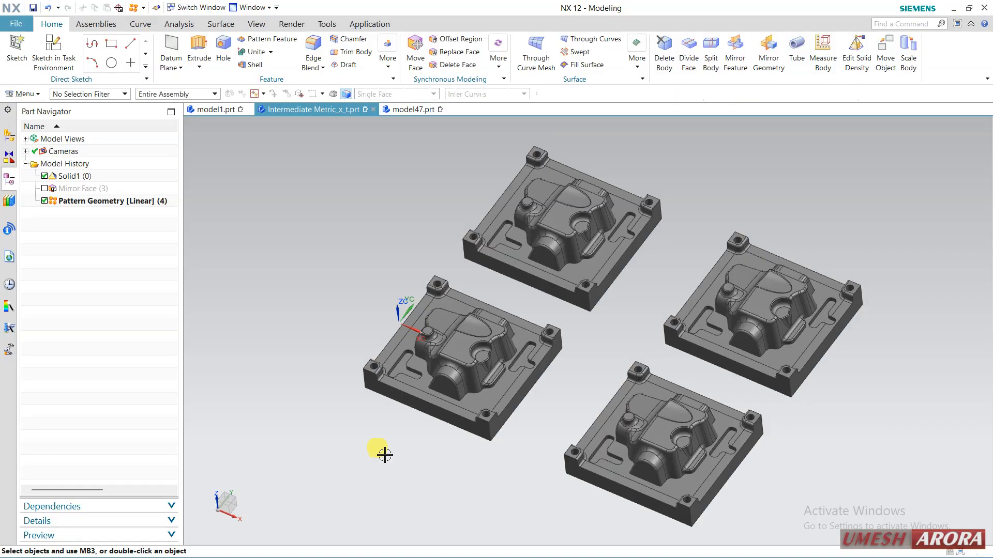
Delete Pattern Geometry [Linear] (4) and the suppressed Mirror Face from the model history, leaving only Solid1 (0).
{"action": "left_click", "coordinate": [113, 206]}
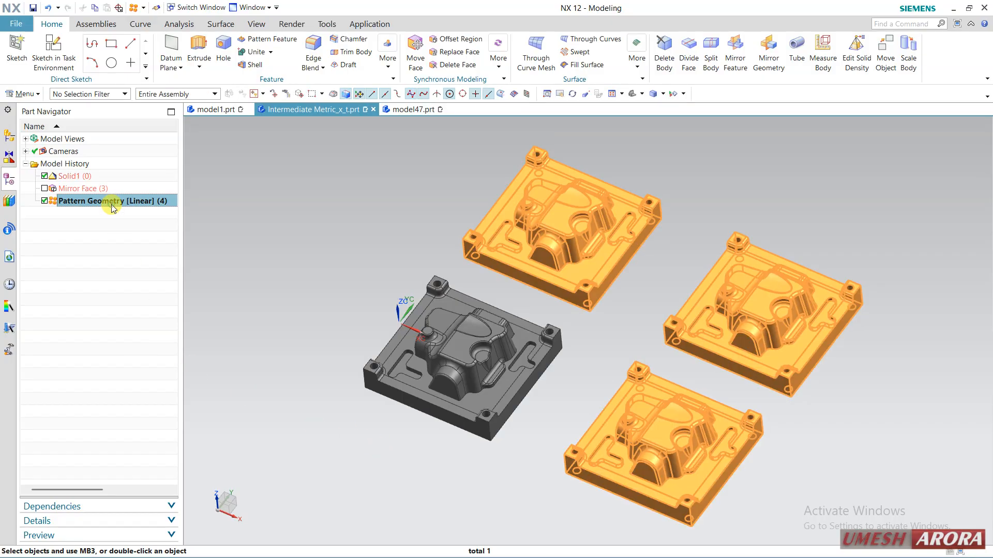
{"action": "right_click", "coordinate": [112, 206]}
{"action": "left_click", "coordinate": [201, 192]}
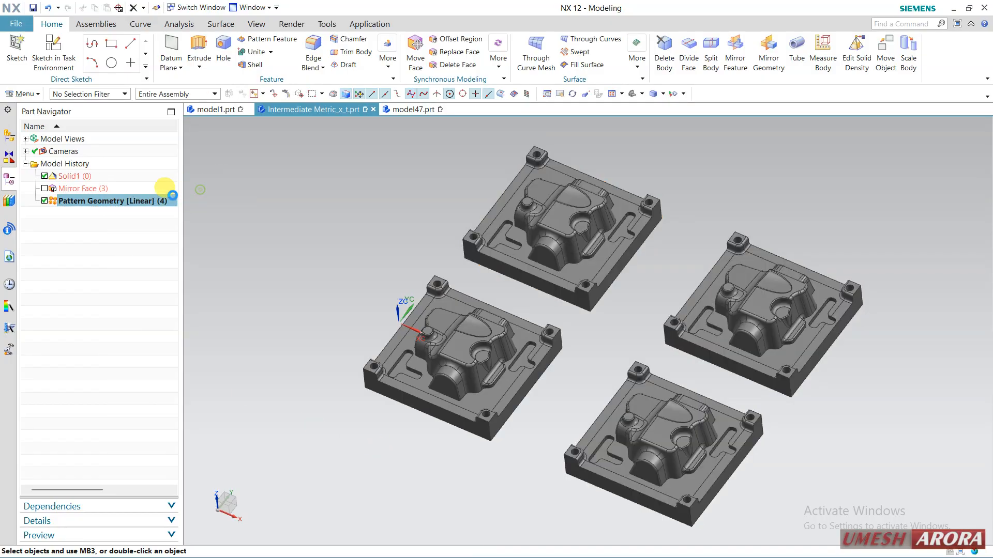
{"action": "right_click", "coordinate": [91, 191]}
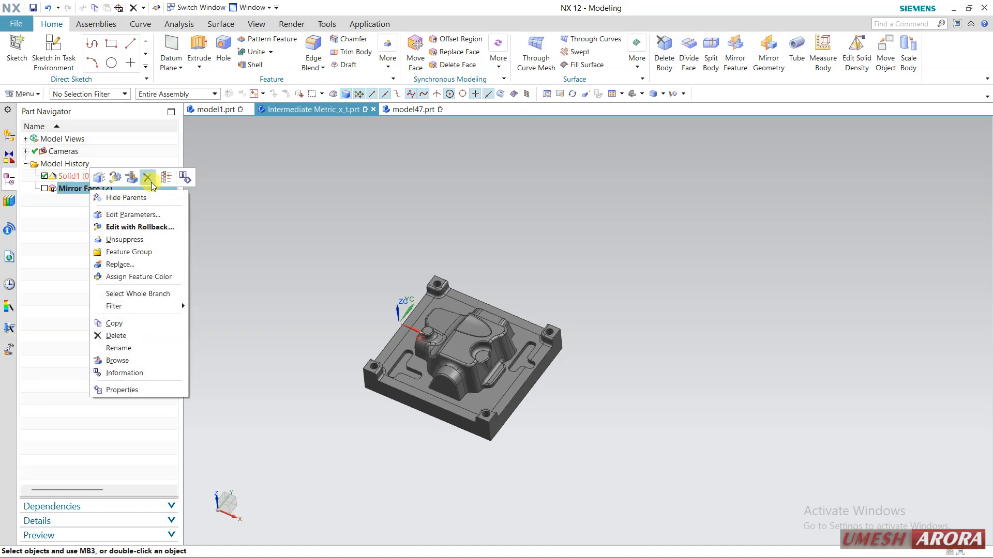
{"action": "left_click", "coordinate": [148, 179]}
Start Pattern Face and select the cylindrical face of the corner hole nearest the coordinate system on the plate's underside.
{"action": "scroll", "coordinate": [382, 388], "scroll_direction": "down", "scroll_amount": 5}
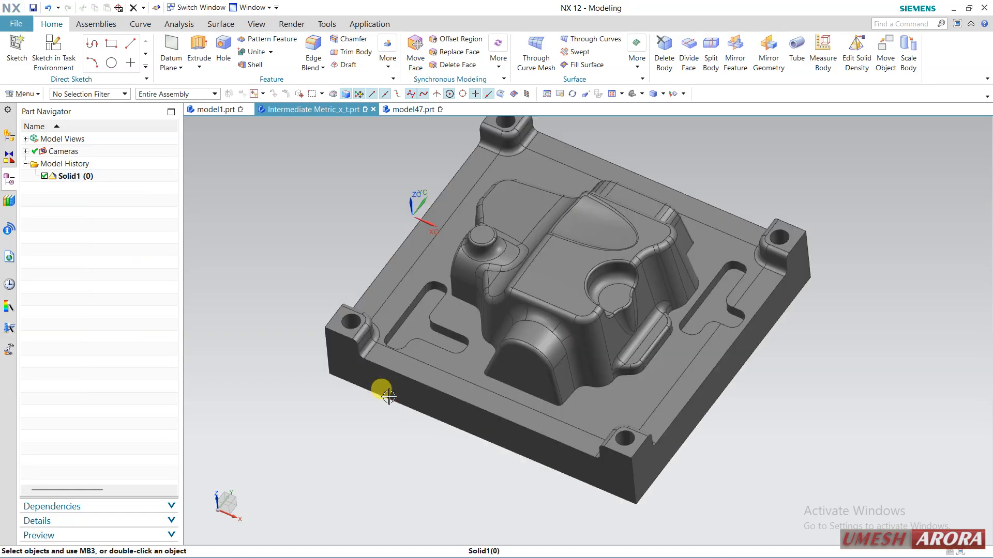
{"action": "middle_click_drag", "start_coordinate": [381, 390], "coordinate": [316, 300]}
{"action": "middle_click_drag", "start_coordinate": [280, 345], "coordinate": [276, 371]}
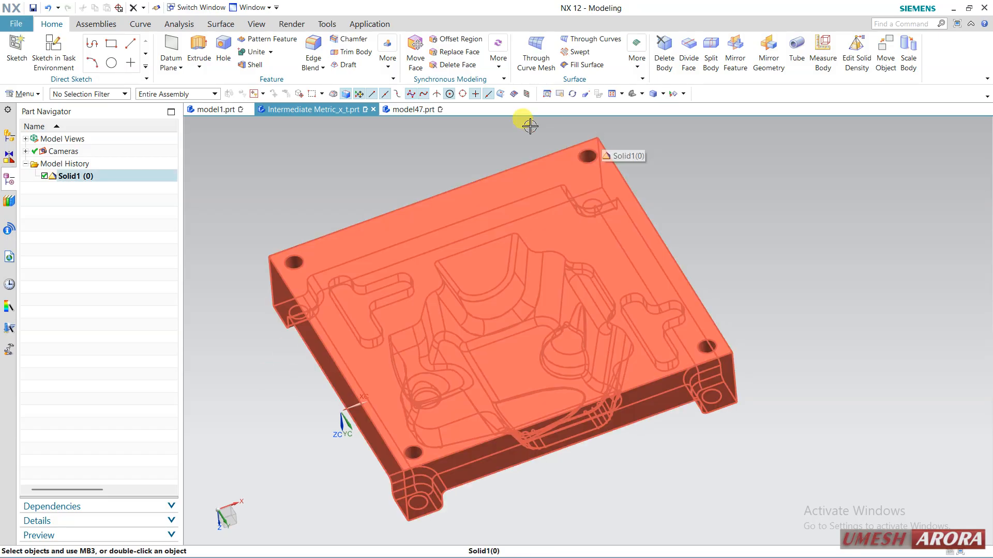
{"action": "left_click", "coordinate": [25, 94]}
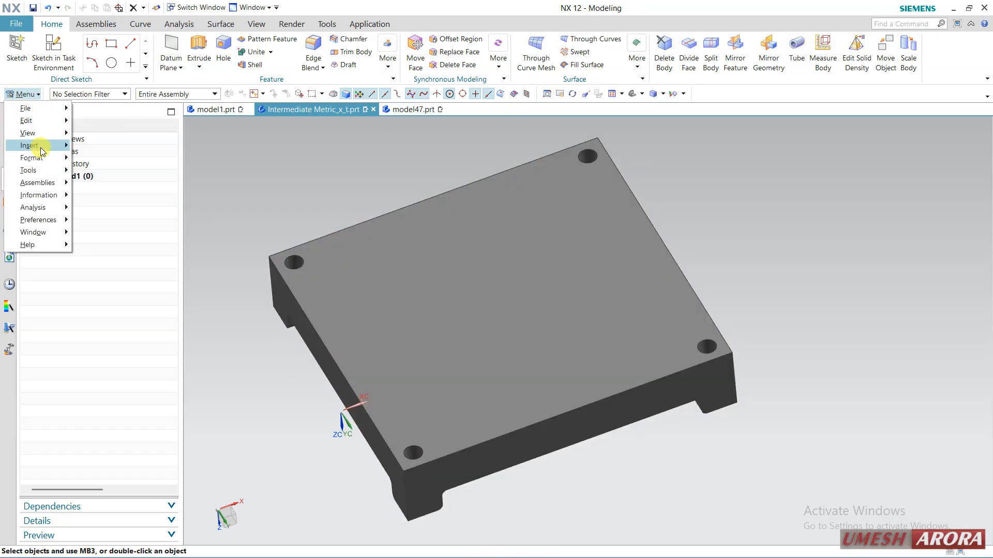
{"action": "mouse_move", "coordinate": [41, 149]}
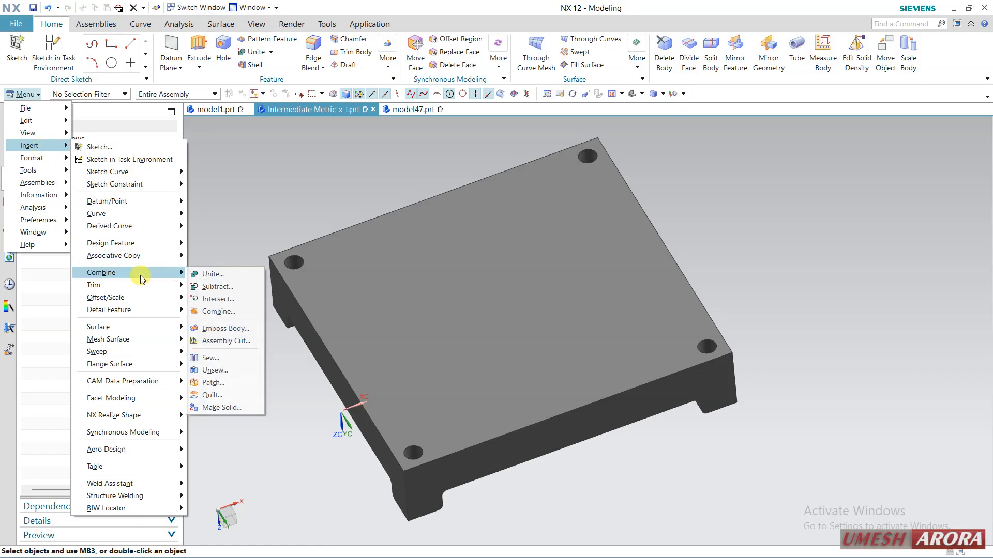
{"action": "mouse_move", "coordinate": [147, 261]}
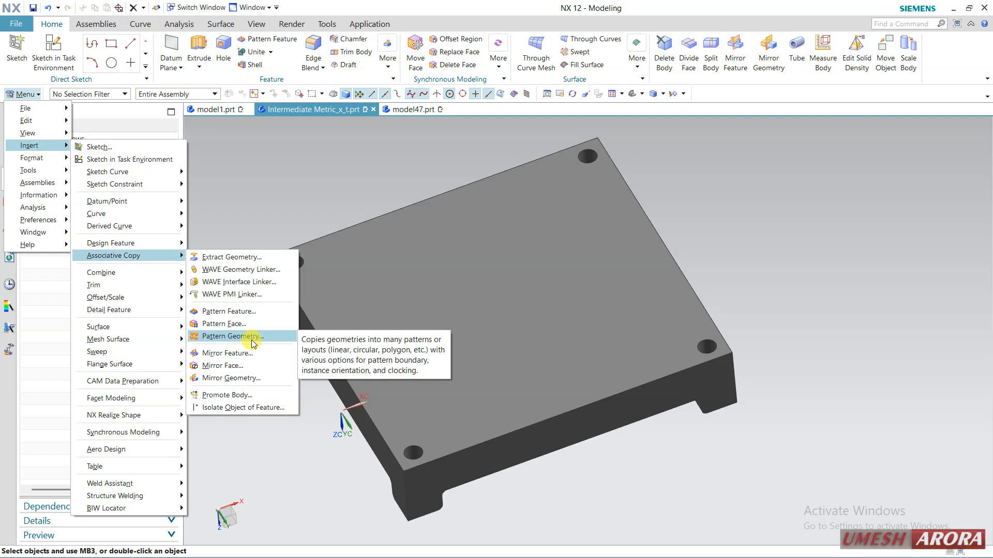
{"action": "left_click", "coordinate": [238, 325]}
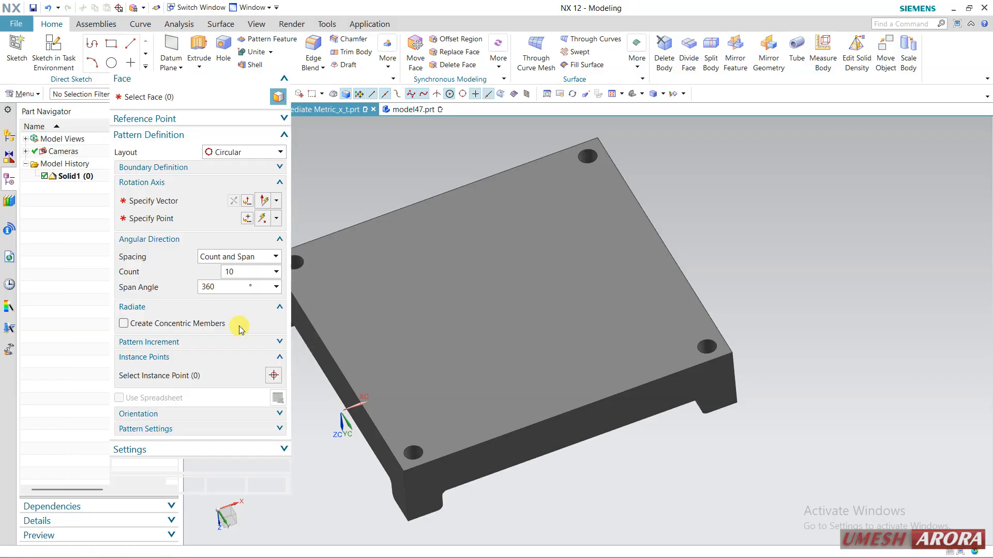
{"action": "left_click", "coordinate": [417, 454]}
Set the face pattern's layout to Linear and define Direction 1 along the X axis.
{"action": "left_click", "coordinate": [220, 153]}
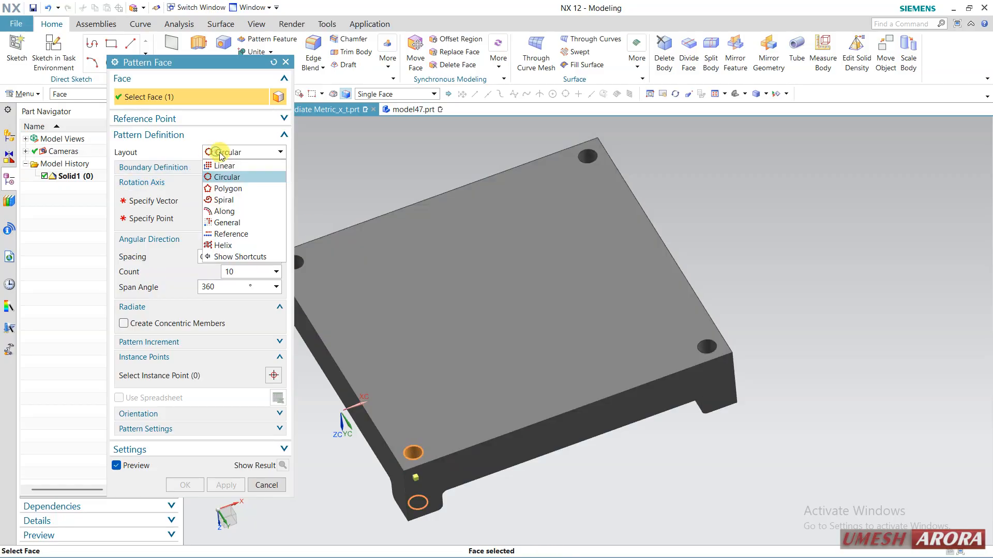
{"action": "left_click", "coordinate": [220, 167]}
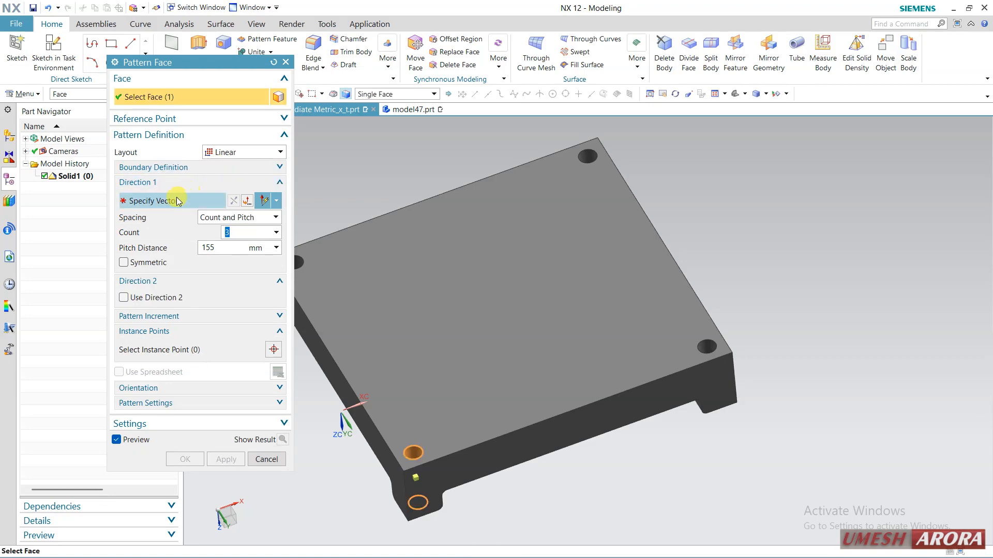
{"action": "left_click", "coordinate": [175, 201]}
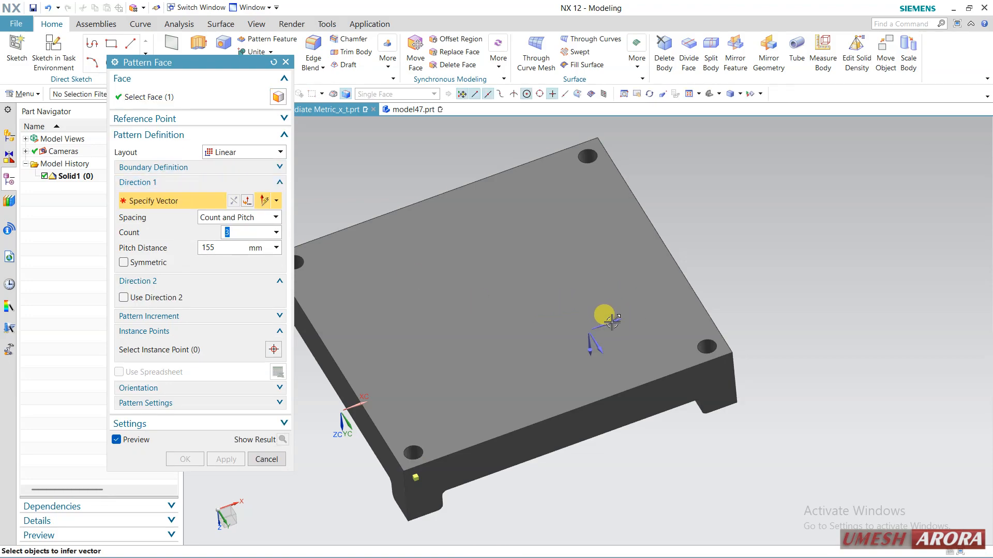
{"action": "left_click", "coordinate": [612, 322]}
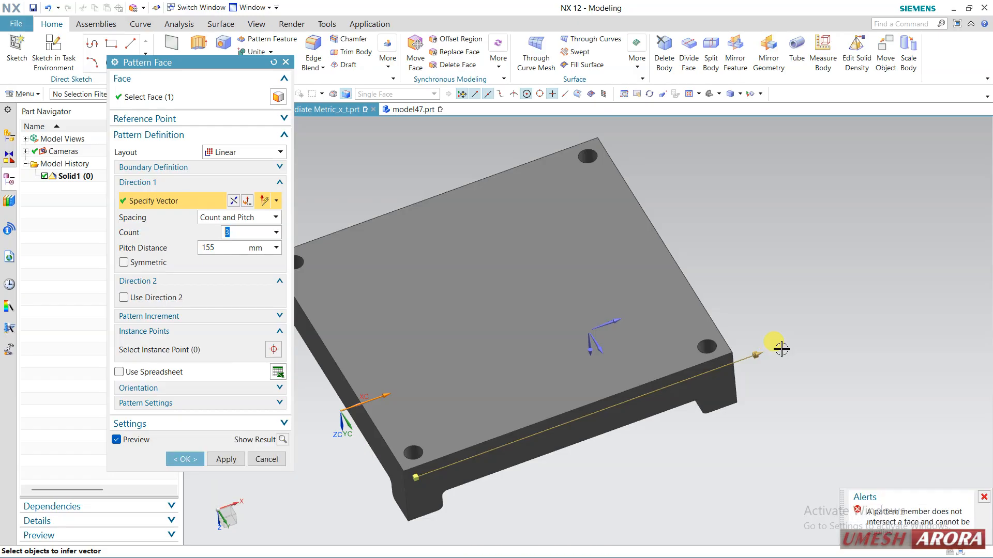
Set the Direction 1 pitch distance to 25 mm and define Direction 2 along the reversed Y axis.
{"action": "left_click_drag", "start_coordinate": [768, 350], "coordinate": [462, 415]}
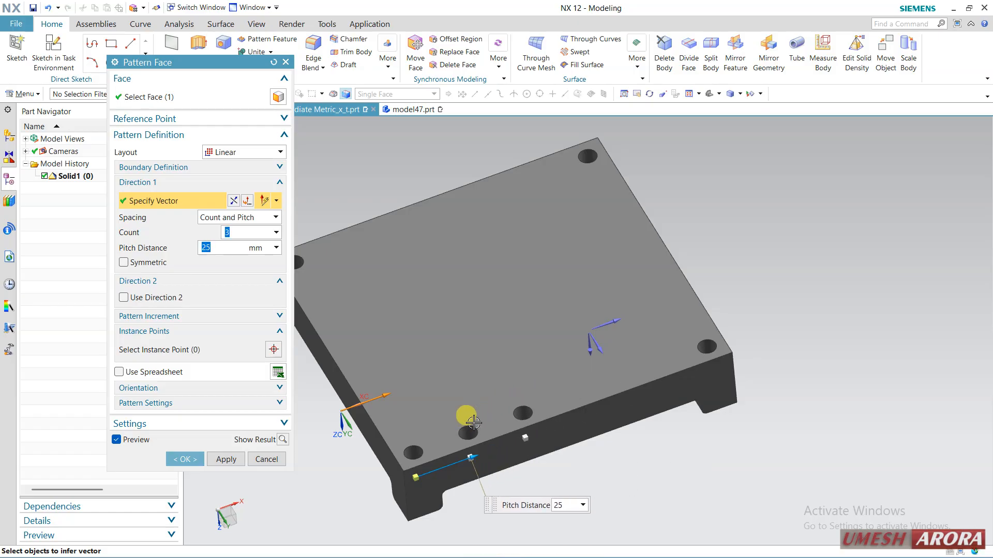
{"action": "left_click", "coordinate": [123, 298]}
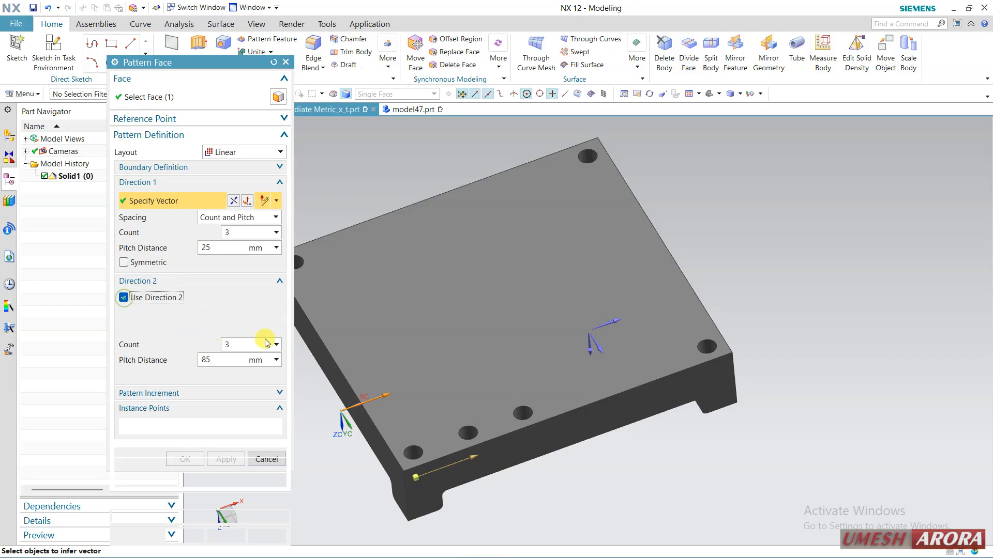
{"action": "left_click", "coordinate": [598, 353]}
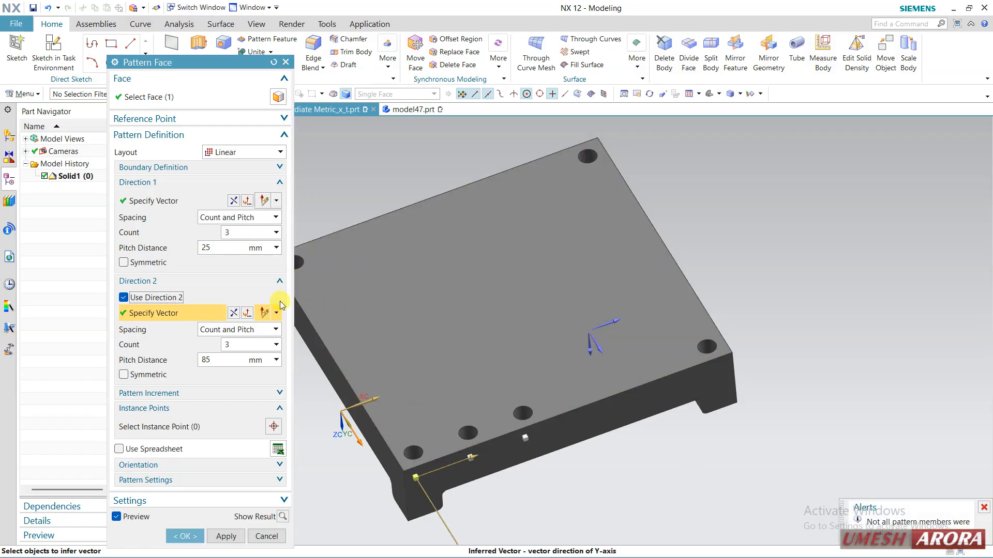
{"action": "left_click", "coordinate": [247, 313]}
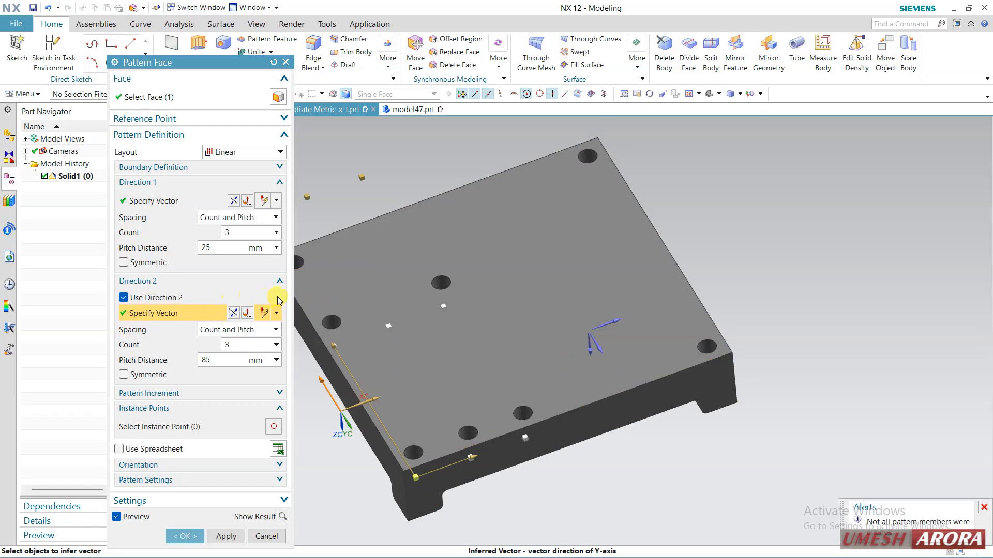
Try Direction 2 pitch distances of 36, 32 and 40 mm and show the pattern result.
{"action": "middle_click_drag", "start_coordinate": [642, 281], "coordinate": [751, 281], "text": "shift"}
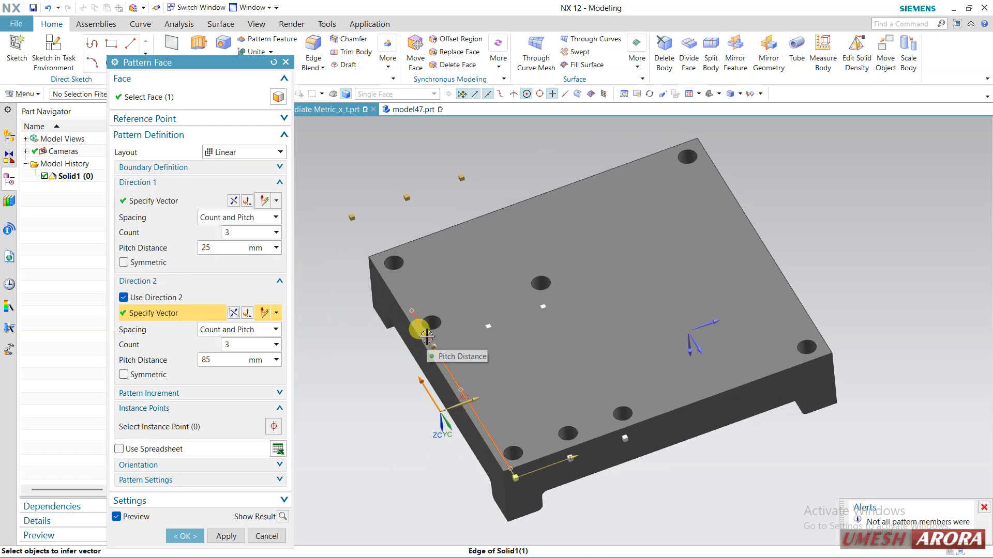
{"action": "left_click_drag", "start_coordinate": [436, 354], "coordinate": [485, 414]}
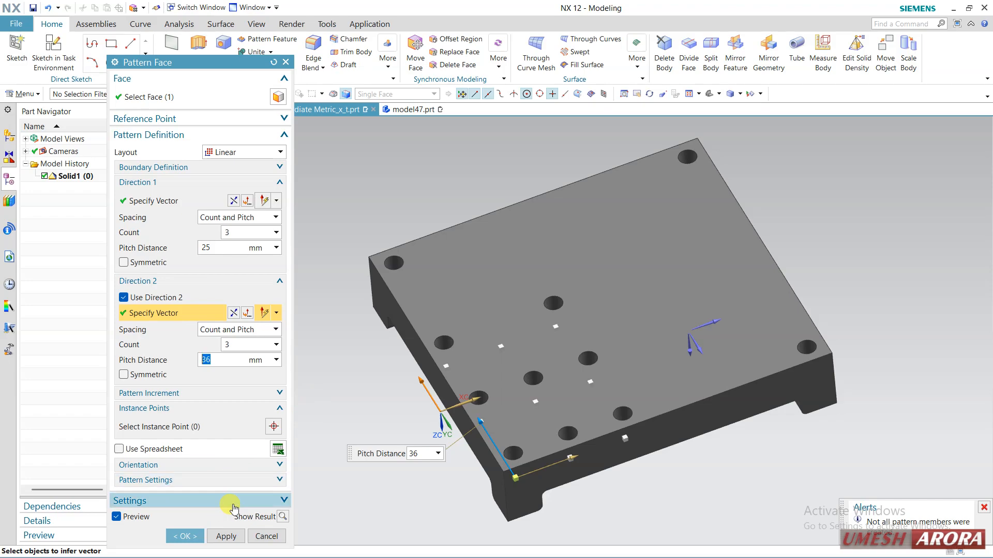
{"action": "middle_click_drag", "start_coordinate": [407, 401], "coordinate": [468, 394]}
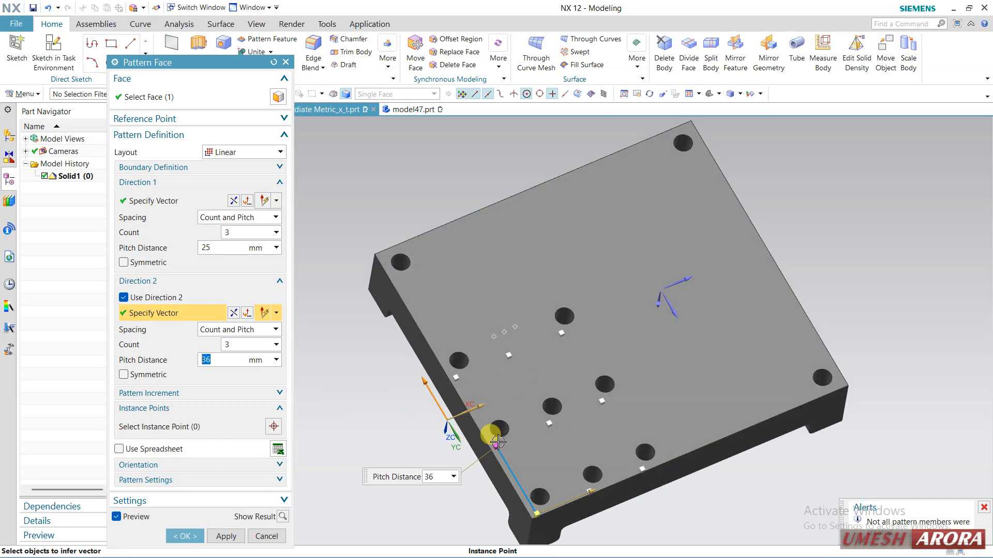
{"action": "left_click_drag", "start_coordinate": [494, 440], "coordinate": [469, 409]}
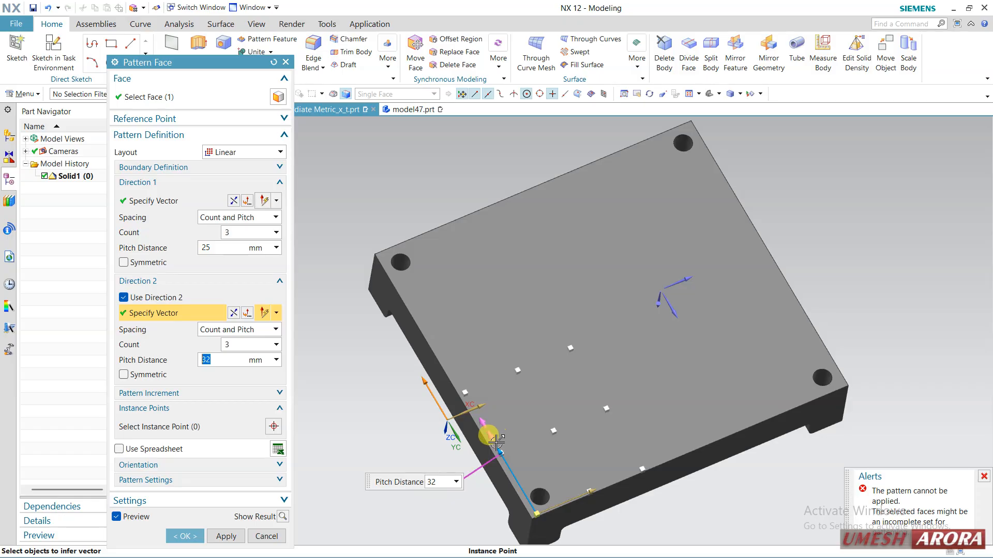
{"action": "left_click_drag", "start_coordinate": [495, 444], "coordinate": [473, 420]}
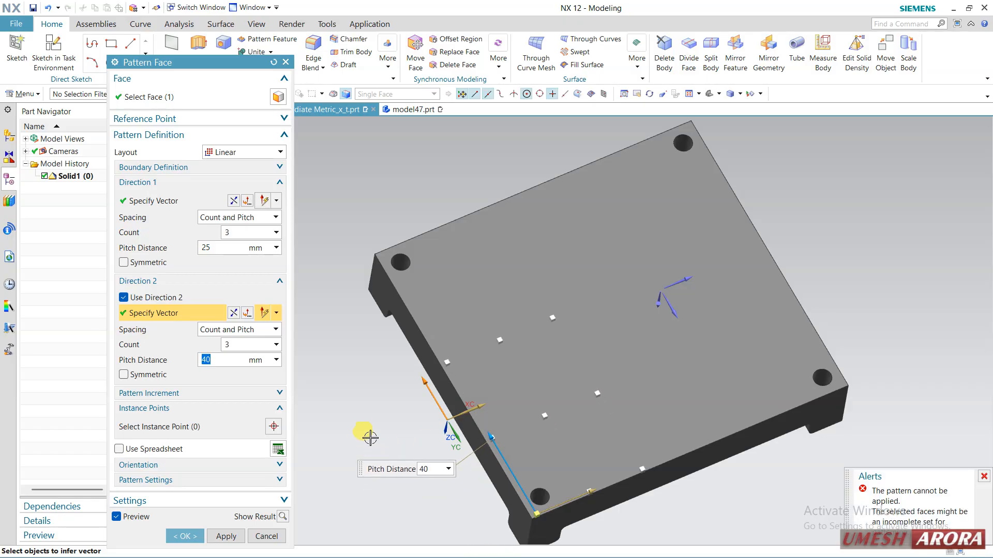
{"action": "left_click", "coordinate": [282, 516]}
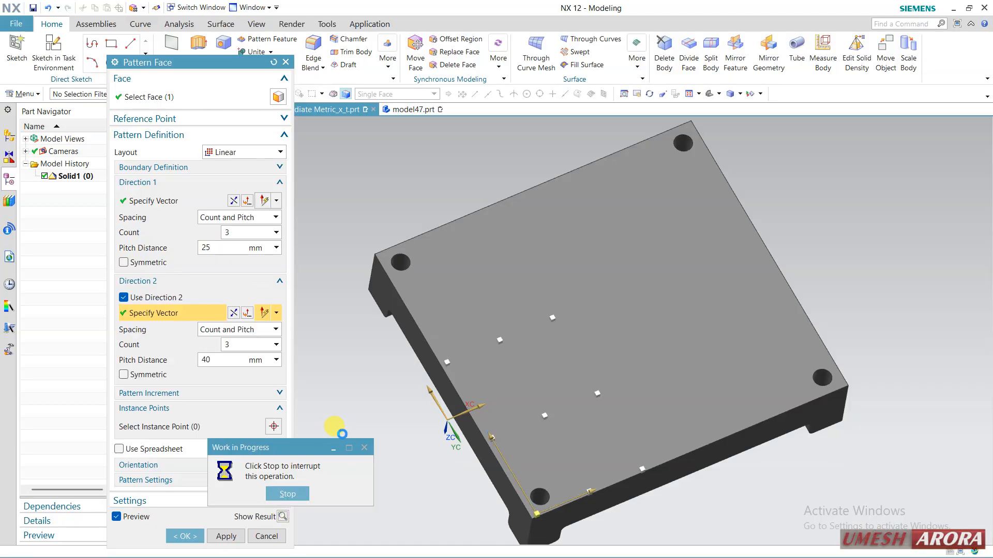
{"action": "left_click", "coordinate": [496, 303]}
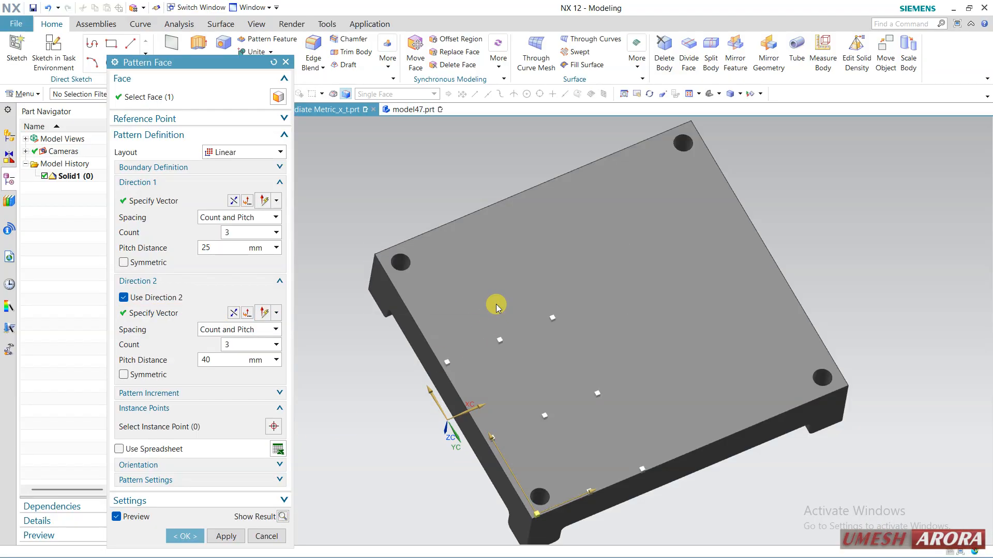
Set the Direction 2 pitch distance to 48 mm and create the linear face pattern of the corner hole.
{"action": "left_click", "coordinate": [489, 434]}
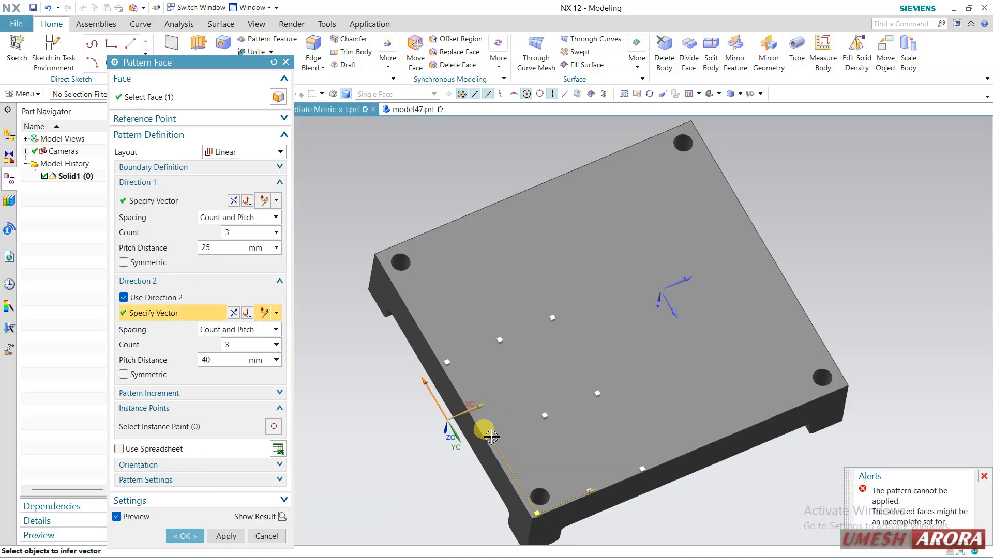
{"action": "left_click_drag", "start_coordinate": [486, 430], "coordinate": [474, 457]}
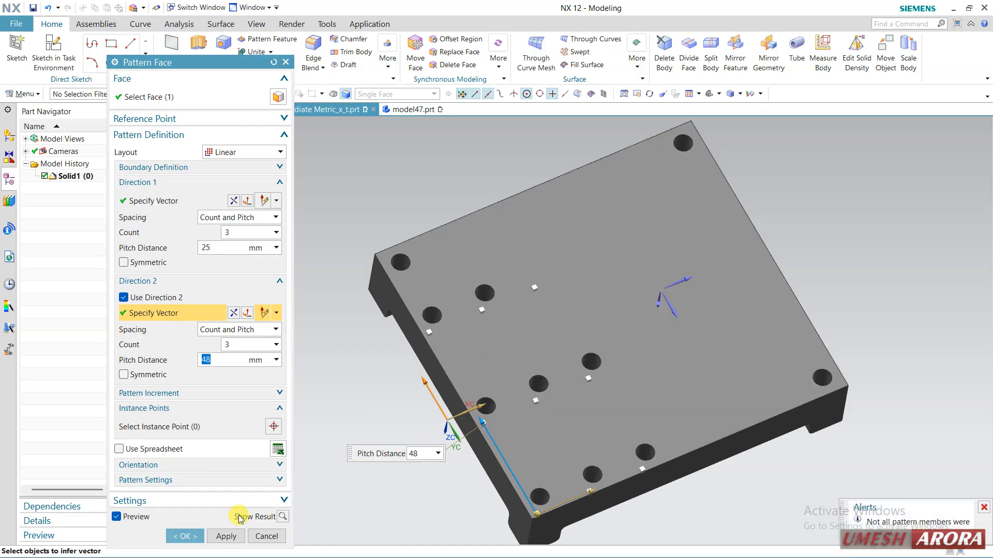
{"action": "left_click", "coordinate": [195, 539]}
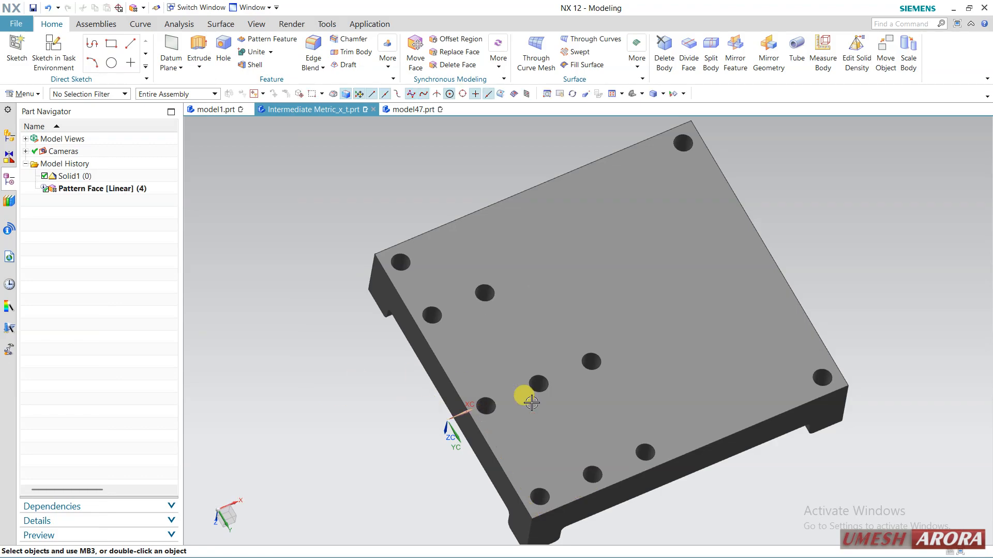
{"action": "middle_click_drag", "start_coordinate": [585, 355], "coordinate": [637, 381]}
{"action": "left_click", "coordinate": [710, 382]}
{"action": "middle_click_drag", "start_coordinate": [709, 383], "coordinate": [566, 328]}
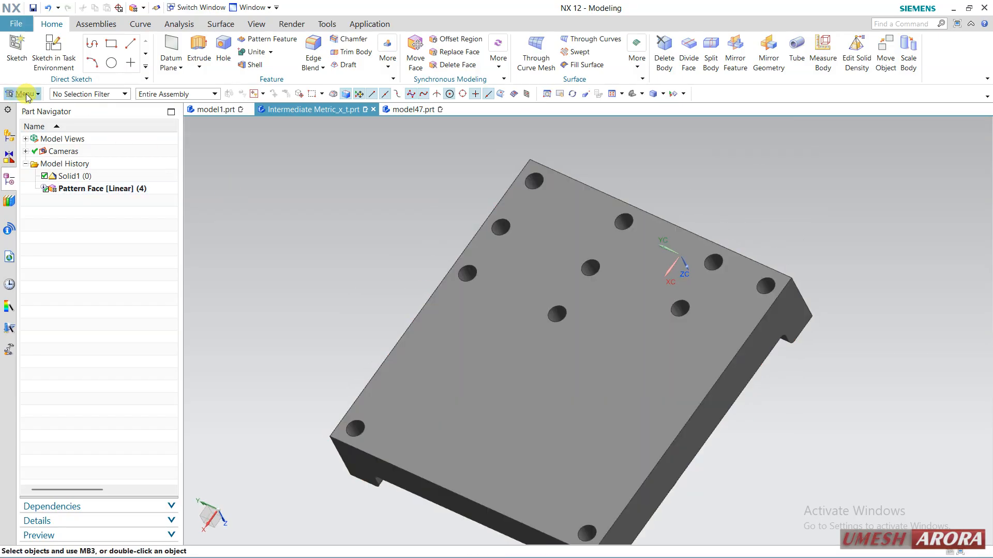
{"action": "left_click", "coordinate": [27, 95]}
{"action": "mouse_move", "coordinate": [49, 146]}
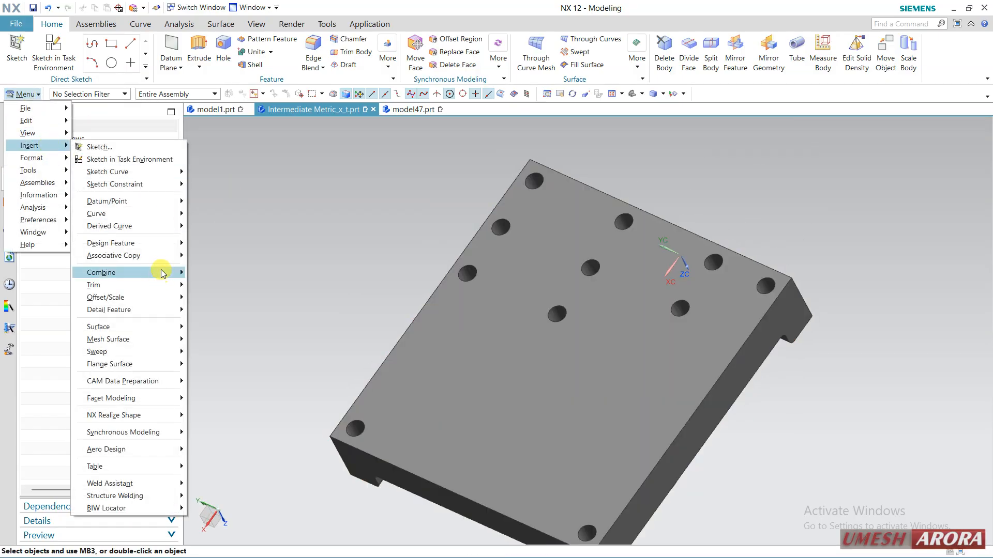
{"action": "mouse_move", "coordinate": [164, 256]}
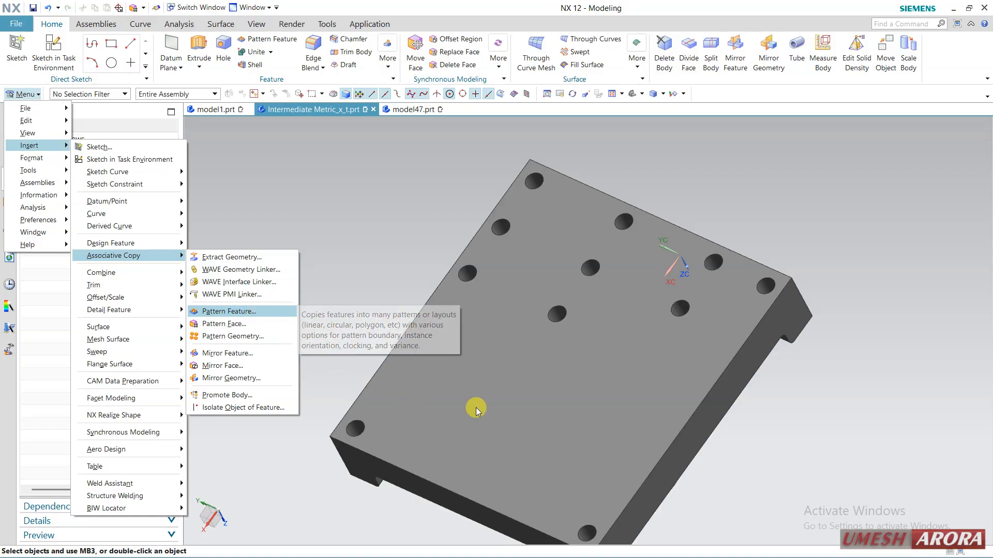
{"action": "middle_click_drag", "start_coordinate": [472, 406], "coordinate": [567, 250]}
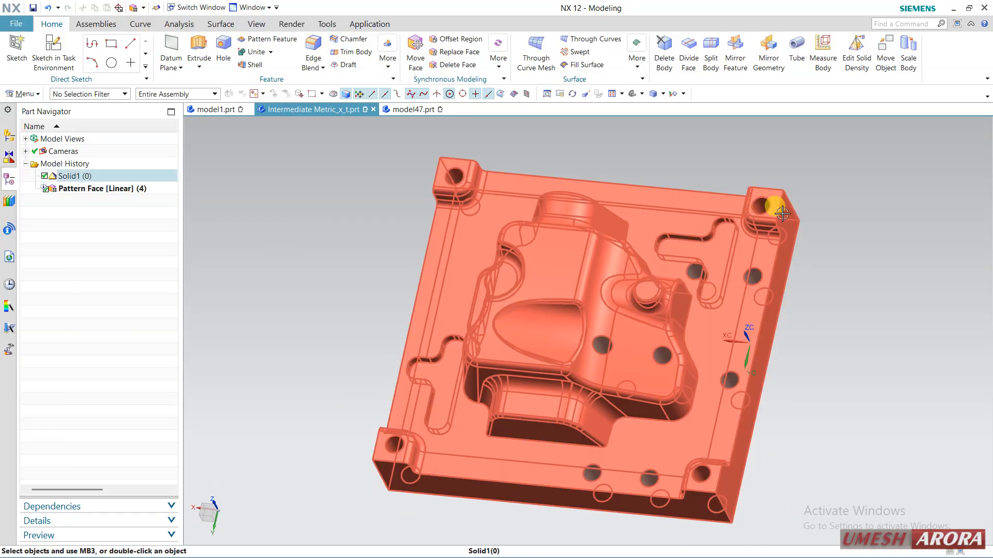
Extract the plate's flat underside together with its adjacent faces, using Extract Geometry with the type set to Face.
{"action": "left_click", "coordinate": [20, 93]}
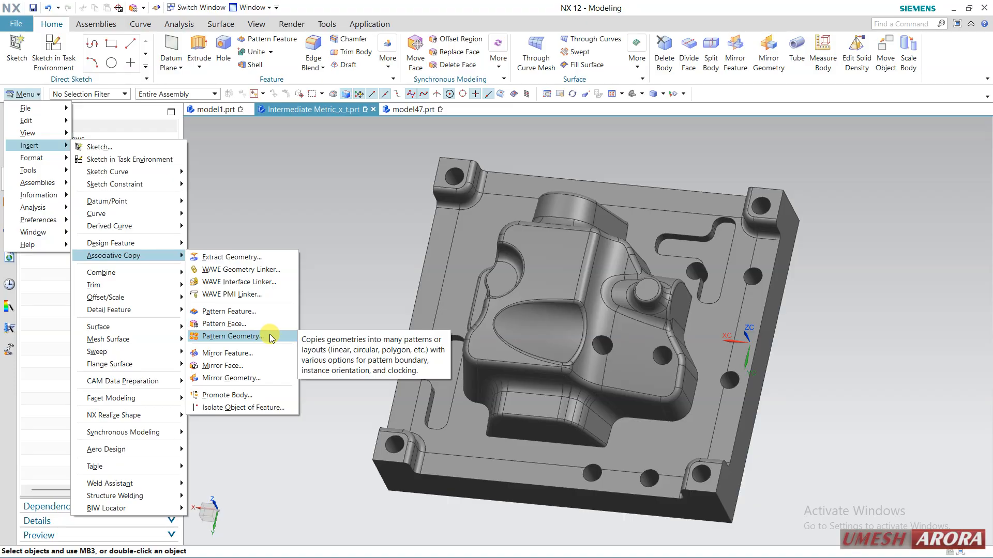
{"action": "left_click", "coordinate": [249, 262]}
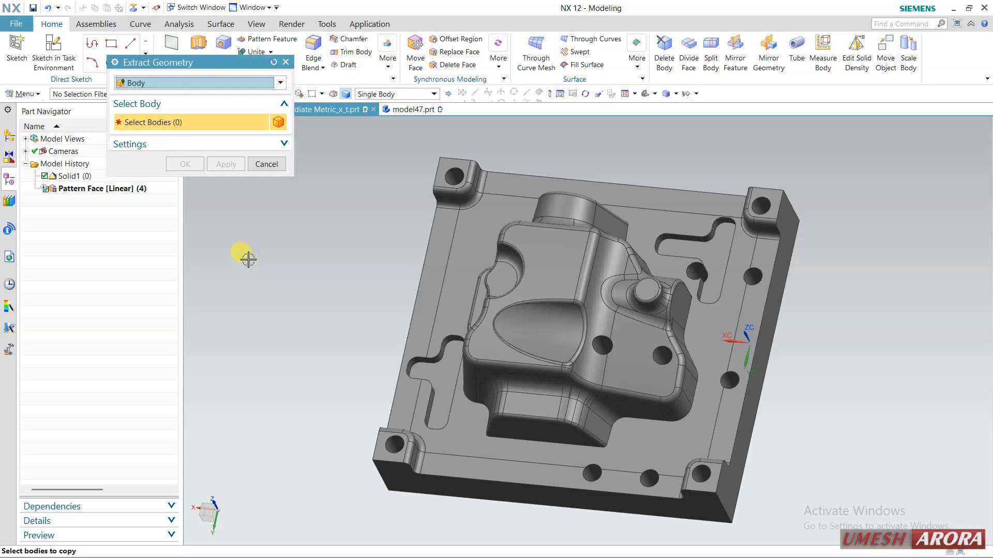
{"action": "left_click", "coordinate": [232, 87]}
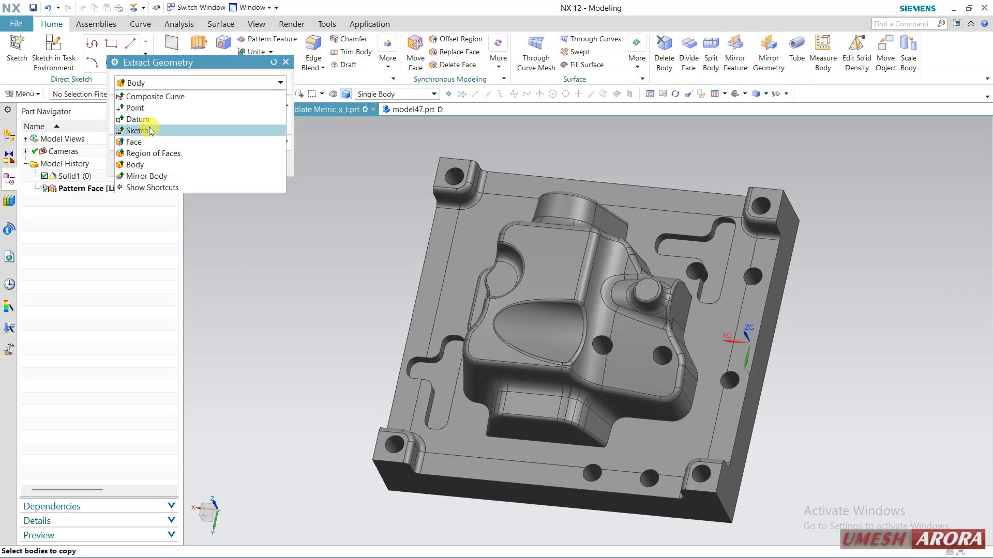
{"action": "left_click", "coordinate": [145, 144]}
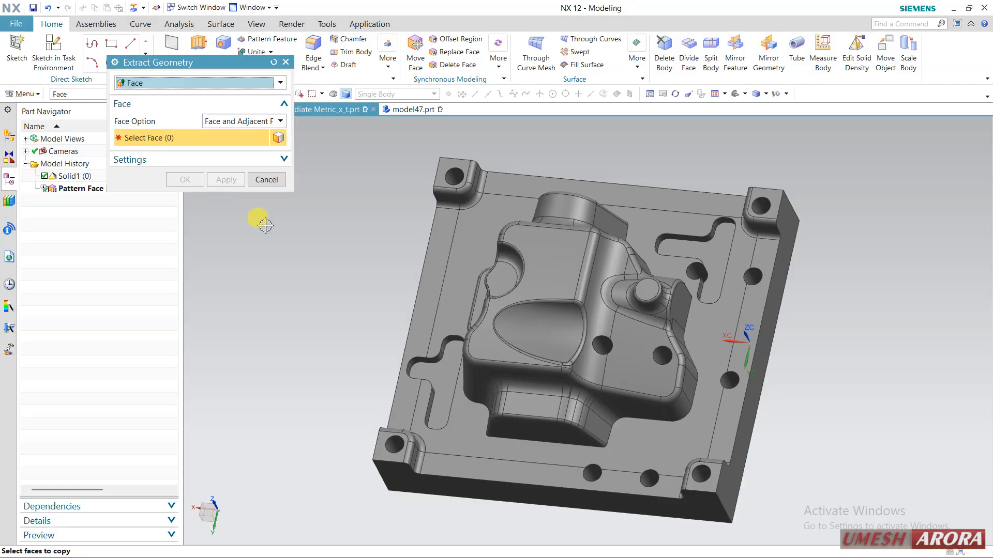
{"action": "middle_click_drag", "start_coordinate": [360, 318], "coordinate": [366, 297]}
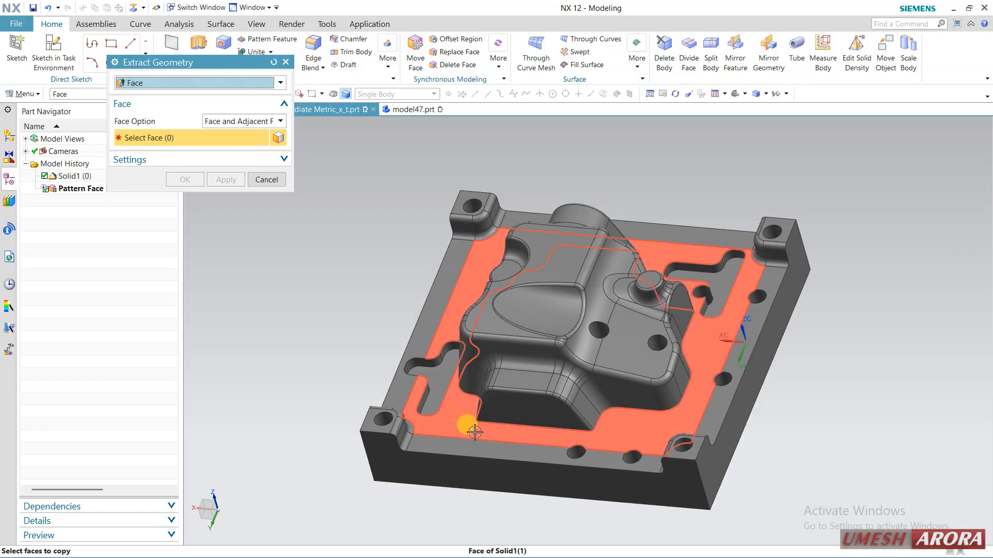
{"action": "middle_click_drag", "start_coordinate": [687, 450], "coordinate": [534, 269]}
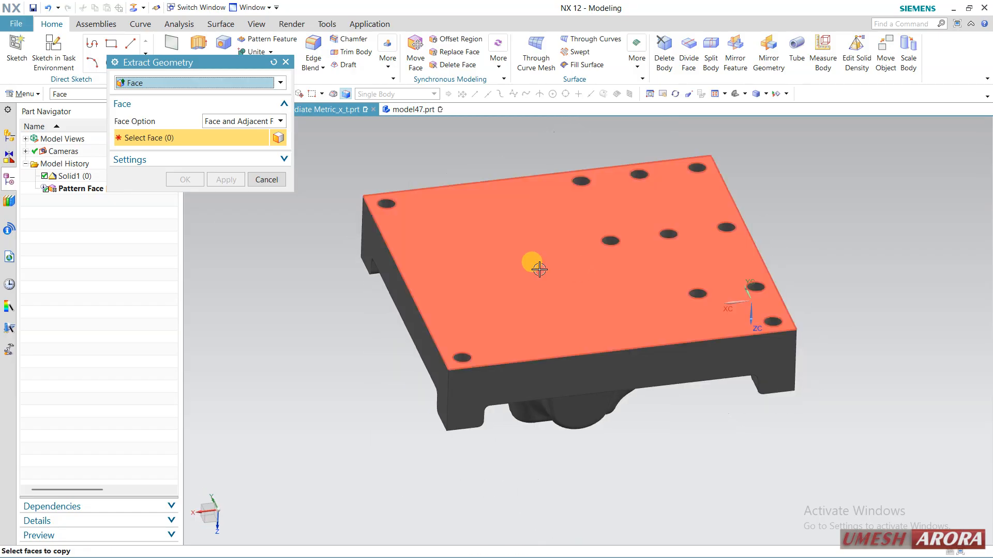
{"action": "left_click", "coordinate": [501, 264]}
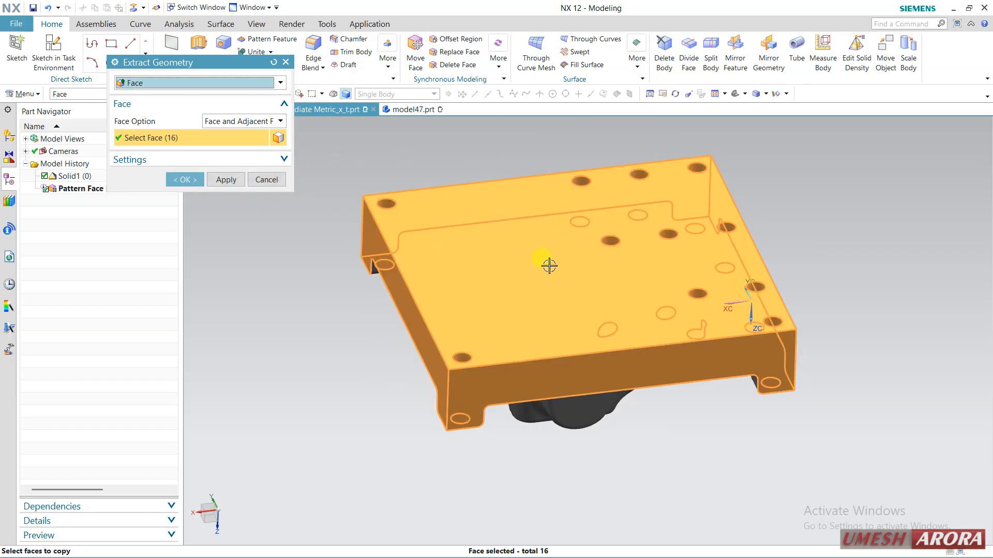
{"action": "middle_click_drag", "start_coordinate": [563, 332], "coordinate": [274, 218]}
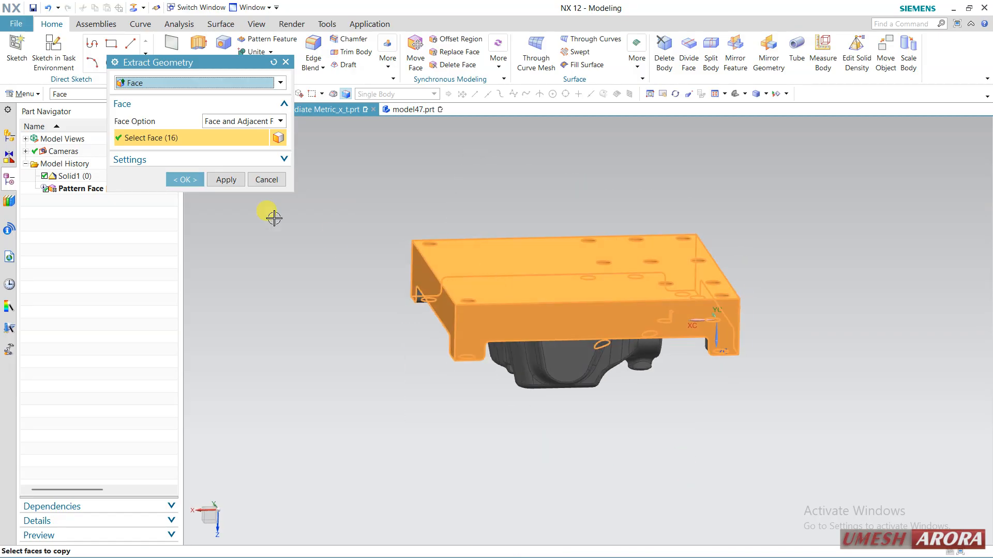
{"action": "left_click", "coordinate": [186, 179]}
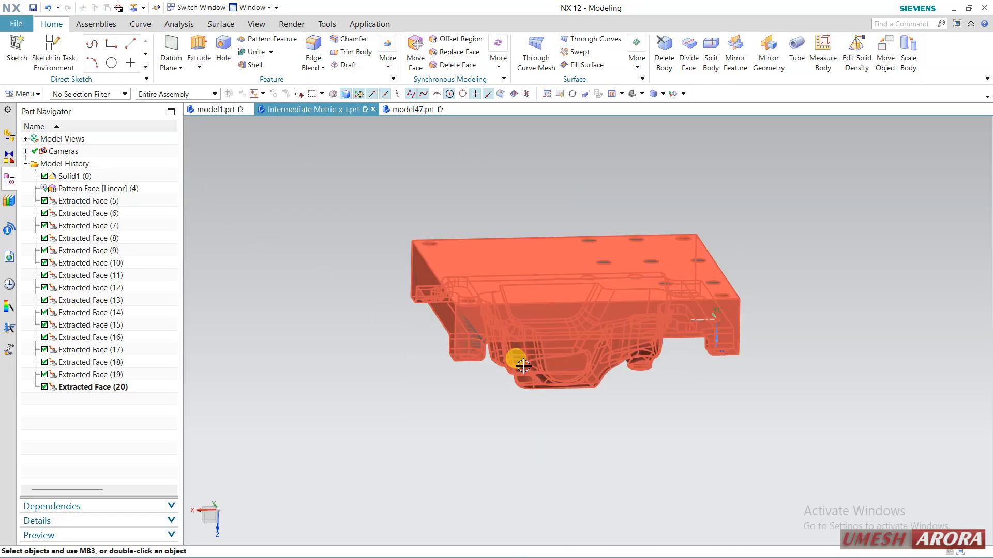
Hide the Solid1 (0) body and inspect the extracted faces from the cavity side.
{"action": "right_click", "coordinate": [76, 180]}
{"action": "left_click", "coordinate": [93, 189]}
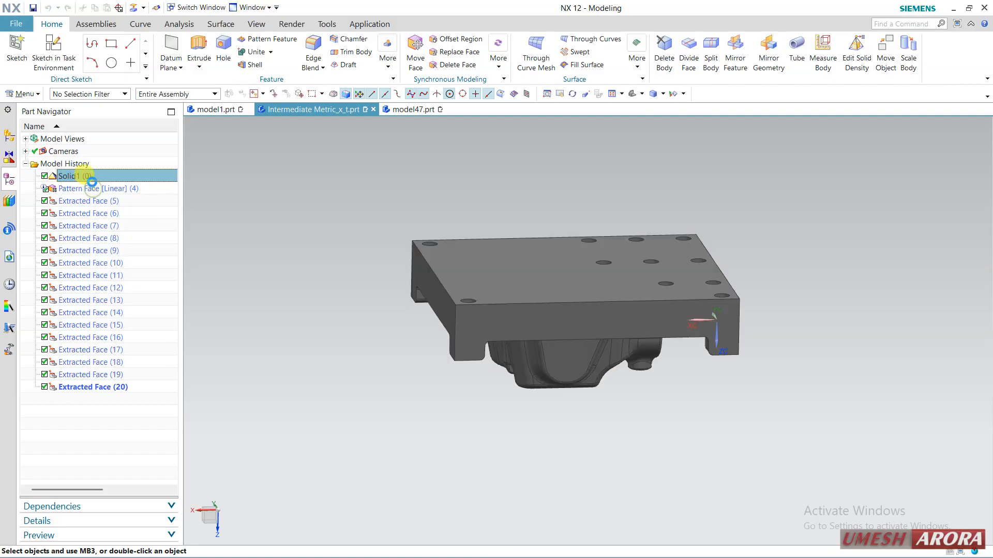
{"action": "left_click", "coordinate": [543, 362]}
{"action": "middle_click", "coordinate": [419, 412]}
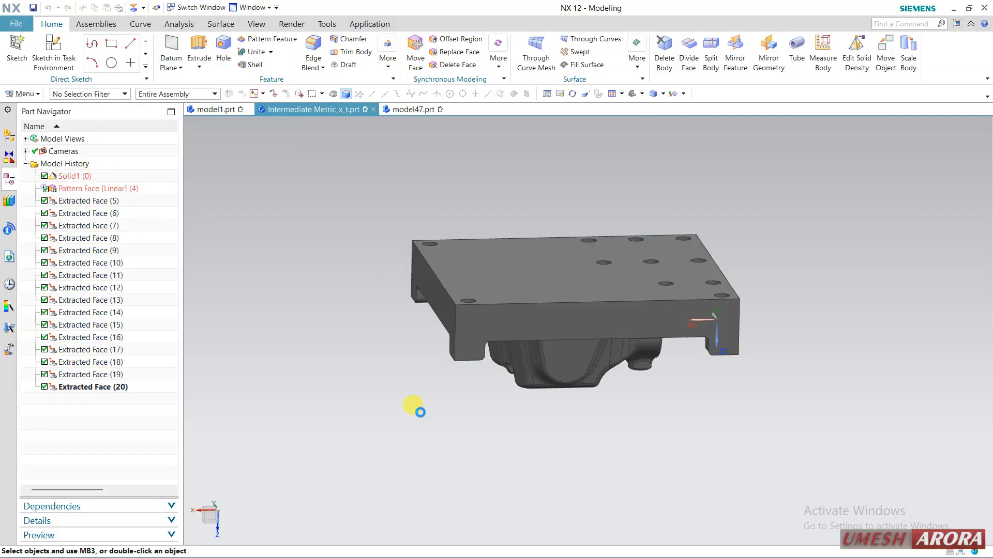
{"action": "middle_click_drag", "start_coordinate": [541, 456], "coordinate": [514, 384]}
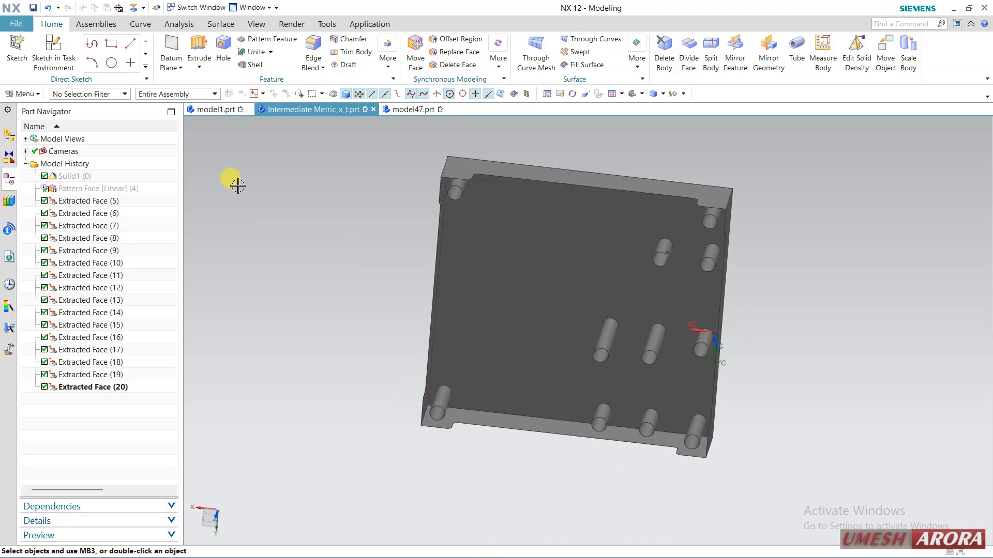
Undo the hiding and the face extraction, and delete Pattern Face [Linear] (4) from the model history.
{"action": "left_click", "coordinate": [47, 9]}
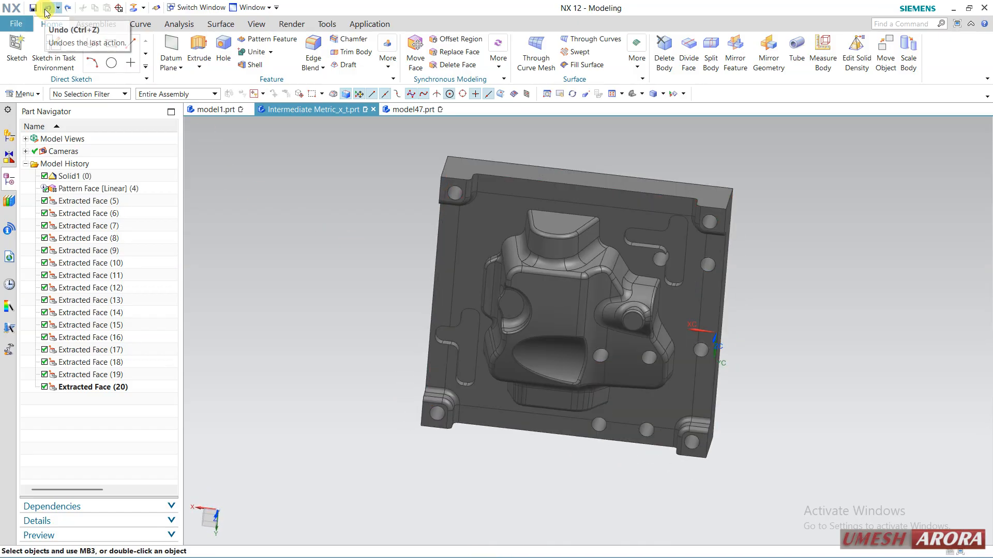
{"action": "left_click", "coordinate": [47, 8]}
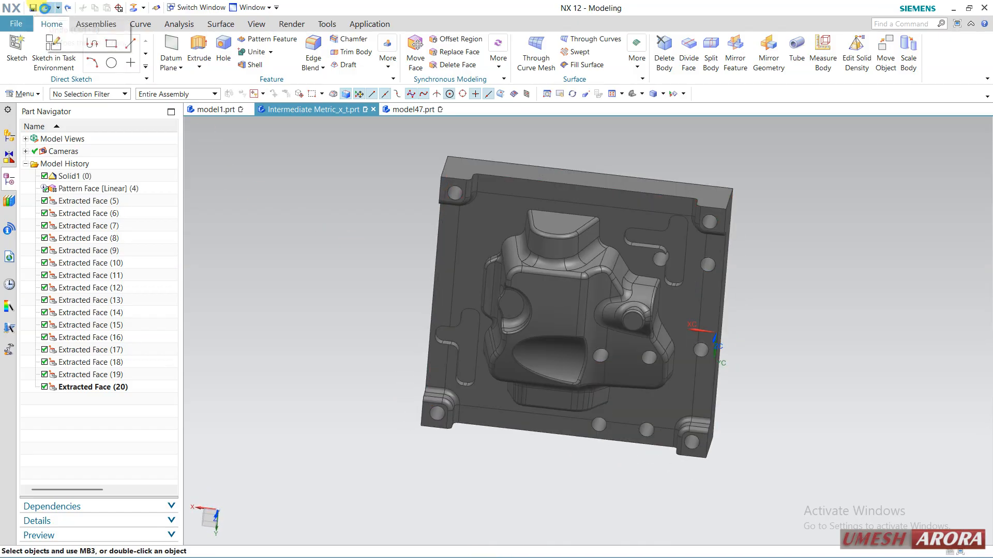
{"action": "right_click", "coordinate": [91, 193]}
{"action": "left_click", "coordinate": [182, 174]}
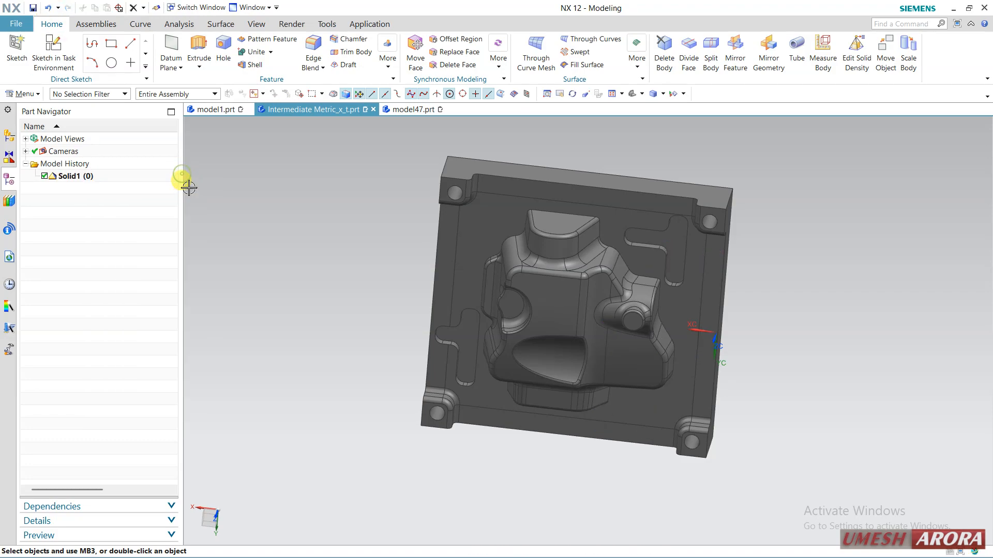
Extract the four outer edges of the plate's flat underside with Extract Geometry, using the Composite Curve type.
{"action": "left_click", "coordinate": [214, 26]}
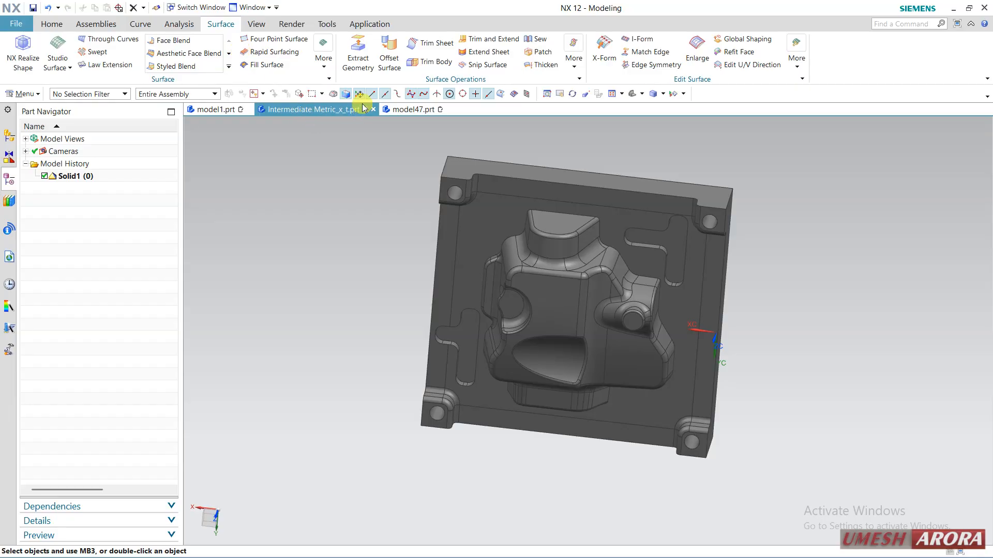
{"action": "left_click", "coordinate": [356, 58]}
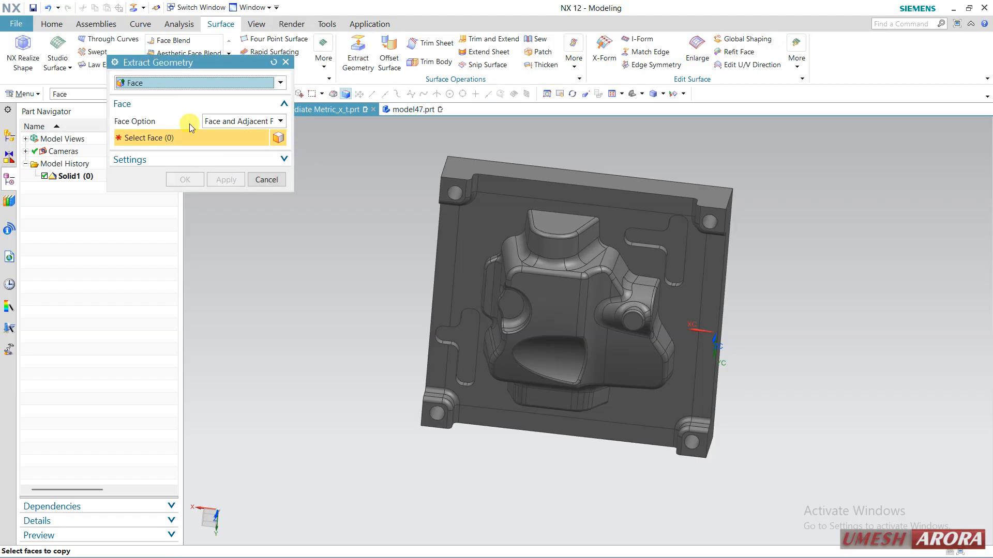
{"action": "left_click", "coordinate": [143, 84]}
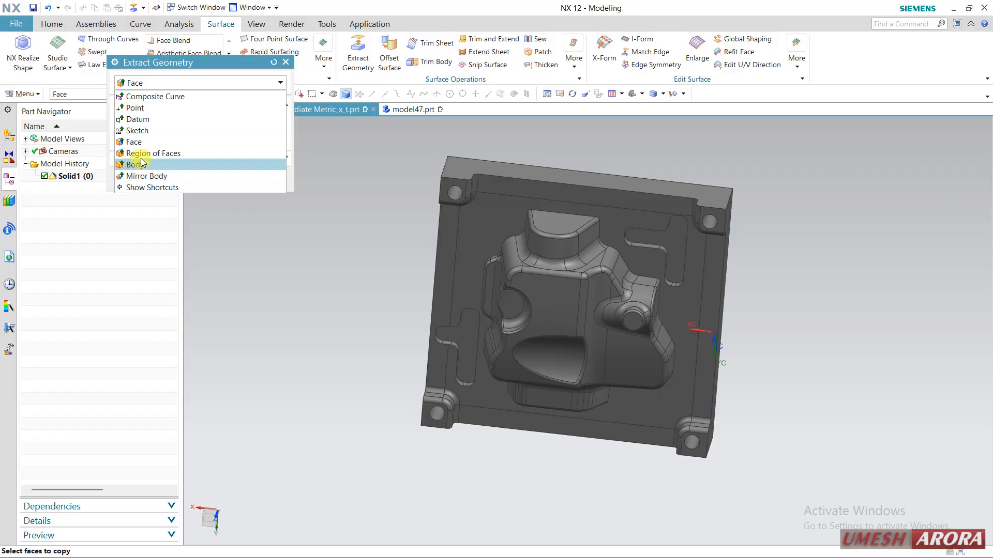
{"action": "left_click", "coordinate": [130, 96]}
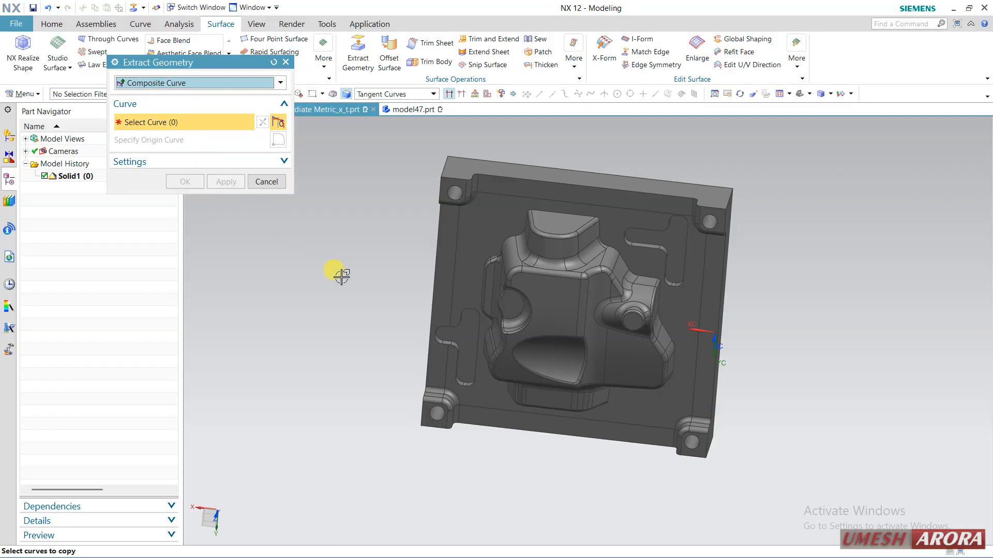
{"action": "middle_click_drag", "start_coordinate": [337, 270], "coordinate": [386, 376]}
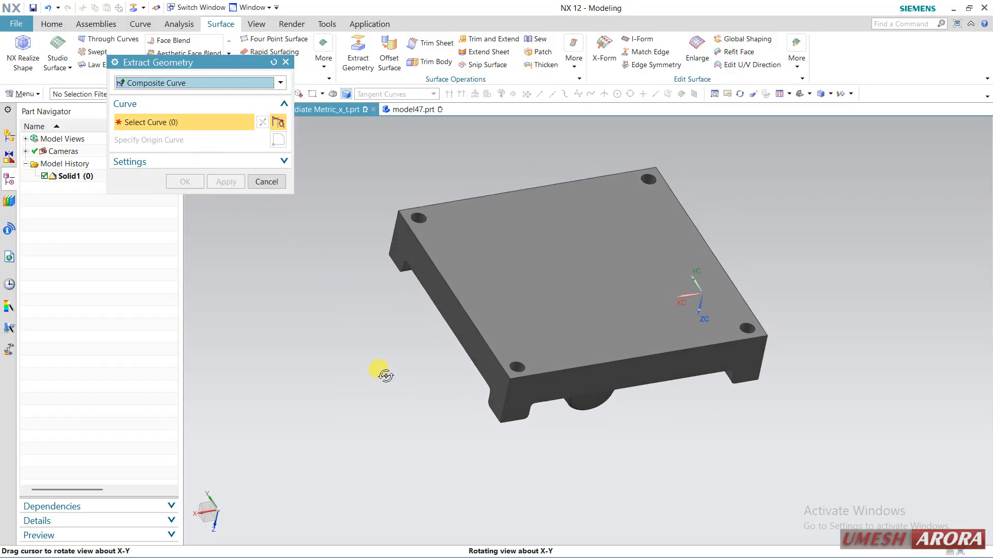
{"action": "left_click", "coordinate": [431, 259]}
{"action": "left_click", "coordinate": [447, 199]}
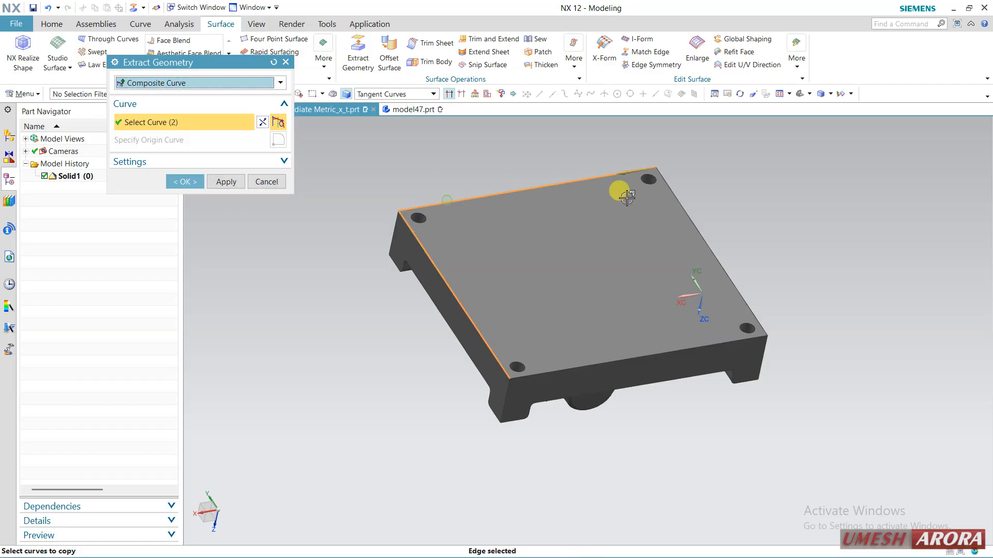
{"action": "left_click", "coordinate": [682, 206]}
{"action": "left_click", "coordinate": [676, 351]}
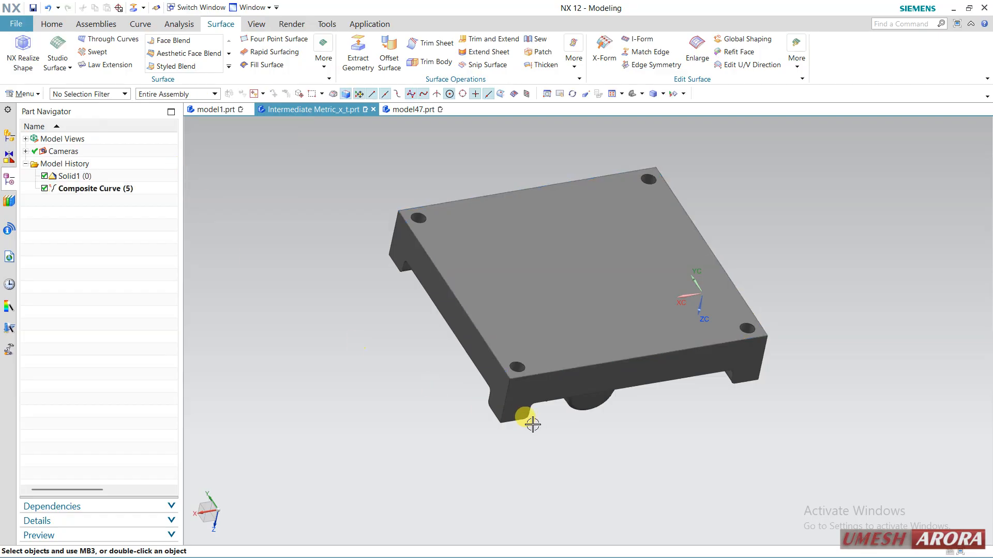
Hide the Solid1 (0) body so that only the extracted composite curve remains displayed.
{"action": "left_click", "coordinate": [529, 407]}
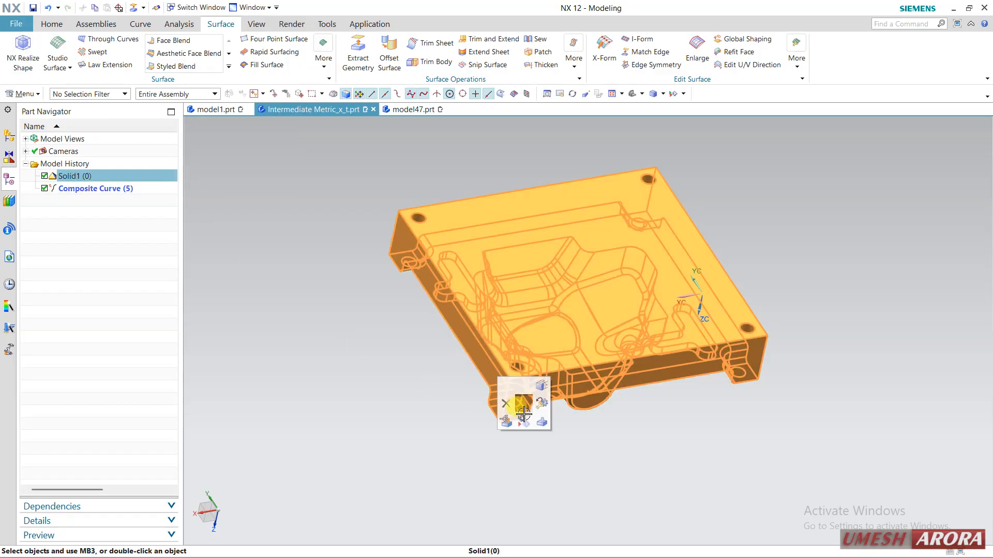
{"action": "key", "text": "ctrl+b"}
{"action": "left_click", "coordinate": [522, 408]}
{"action": "middle_click", "coordinate": [387, 408]}
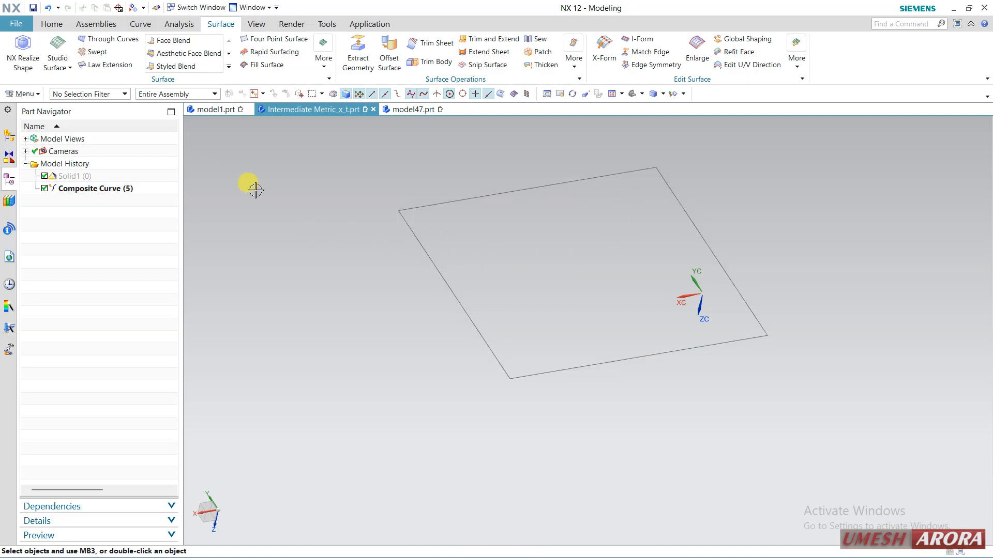
Extrude the four composite curve lines into a solid block, with start distance 17 mm and end distance 0 mm.
{"action": "left_click", "coordinate": [51, 24]}
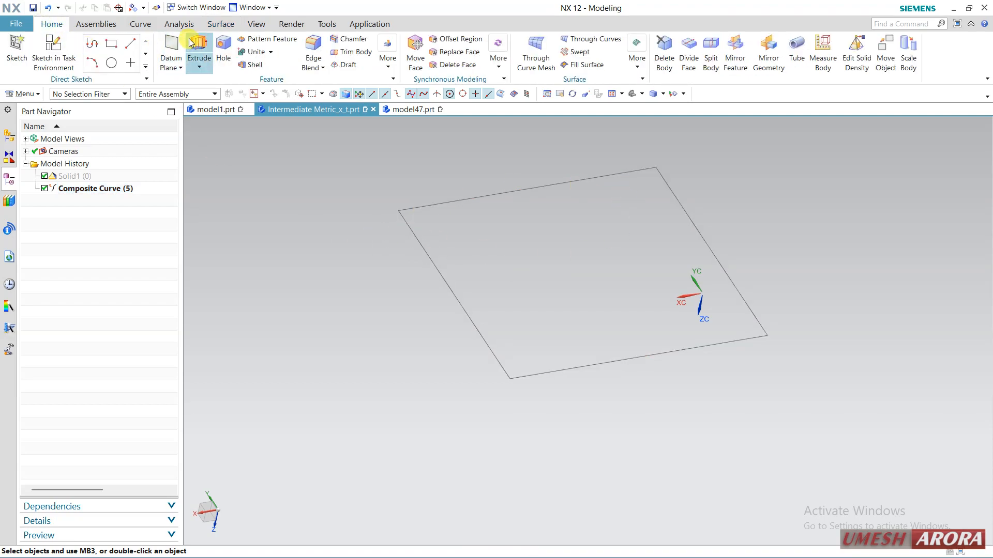
{"action": "left_click", "coordinate": [467, 314]}
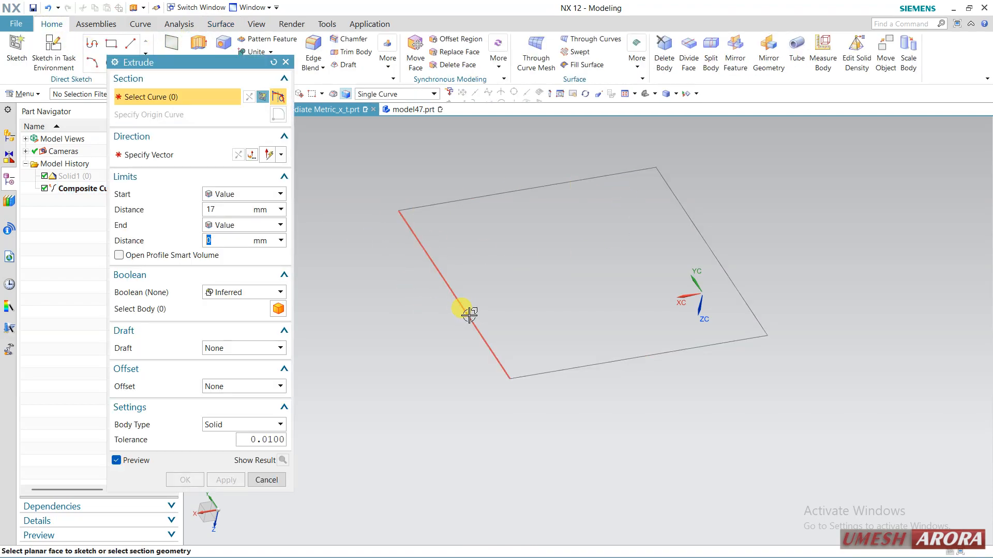
{"action": "left_click", "coordinate": [550, 372]}
{"action": "left_click", "coordinate": [673, 200]}
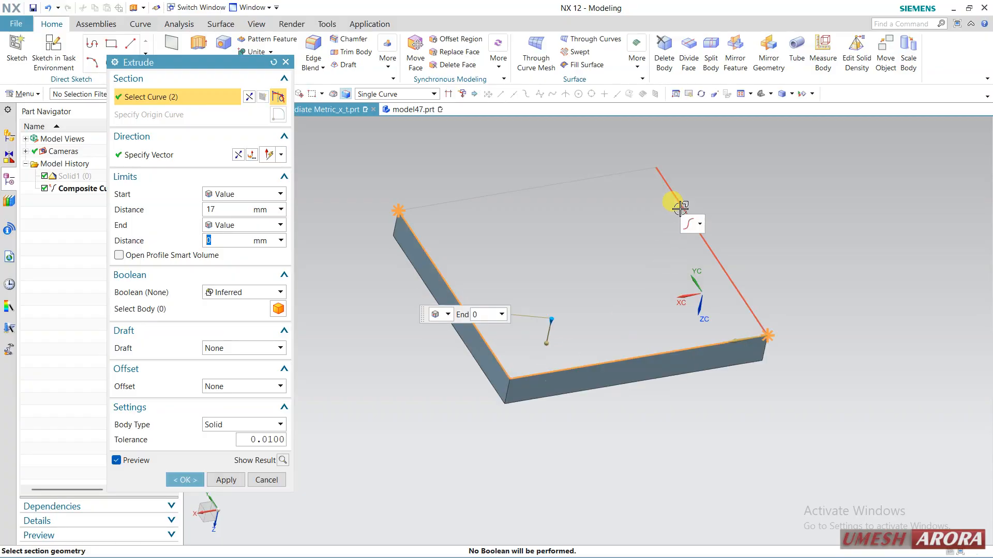
{"action": "left_click", "coordinate": [560, 183]}
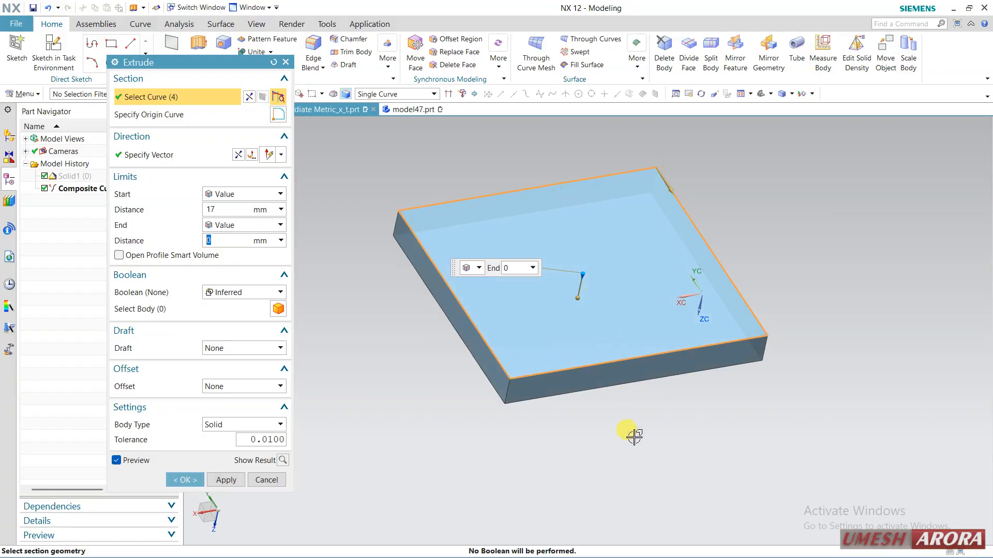
{"action": "middle_click_drag", "start_coordinate": [631, 434], "coordinate": [522, 405]}
{"action": "left_click", "coordinate": [185, 480]}
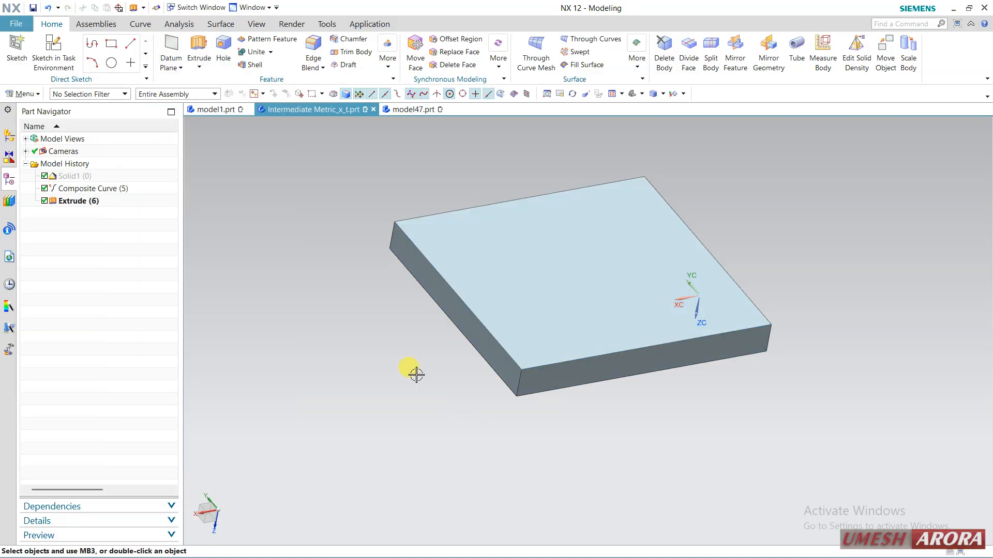
Undo the extrusion, the hiding of Solid1 (0) and the composite curve extraction.
{"action": "left_click", "coordinate": [79, 177]}
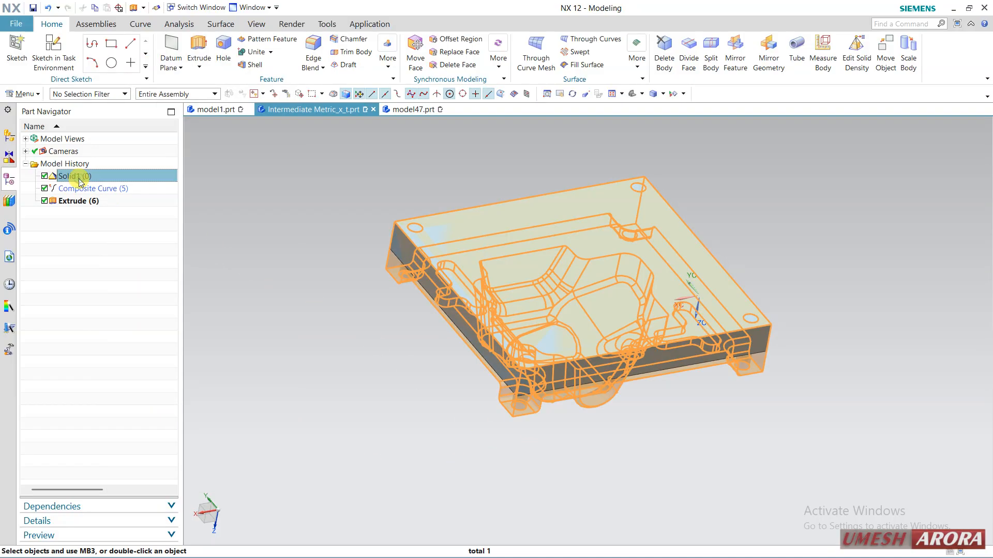
{"action": "left_click", "coordinate": [48, 8]}
{"action": "left_click", "coordinate": [48, 8]}
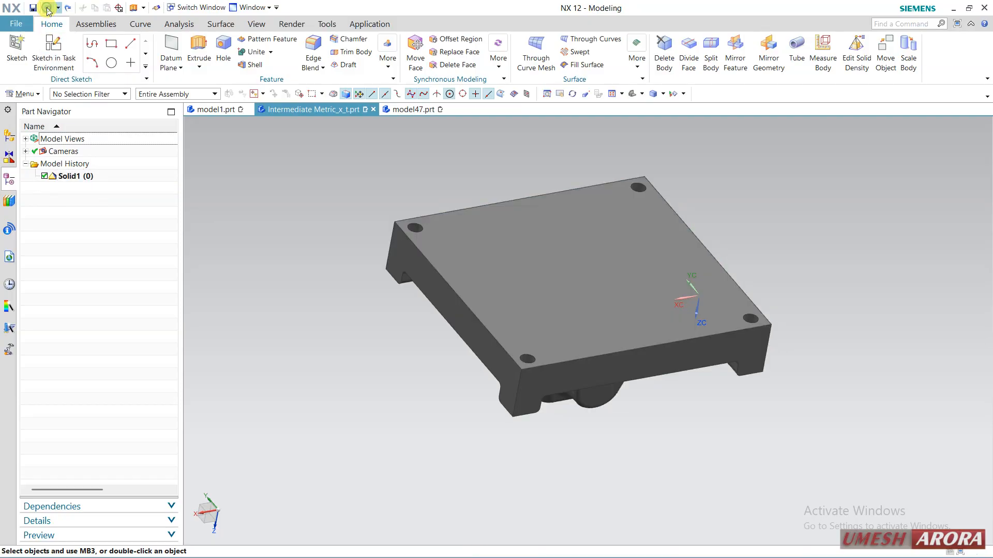
Extract a copy of the whole mold plate solid with Extract Geometry, using the Body type.
{"action": "left_click", "coordinate": [217, 23]}
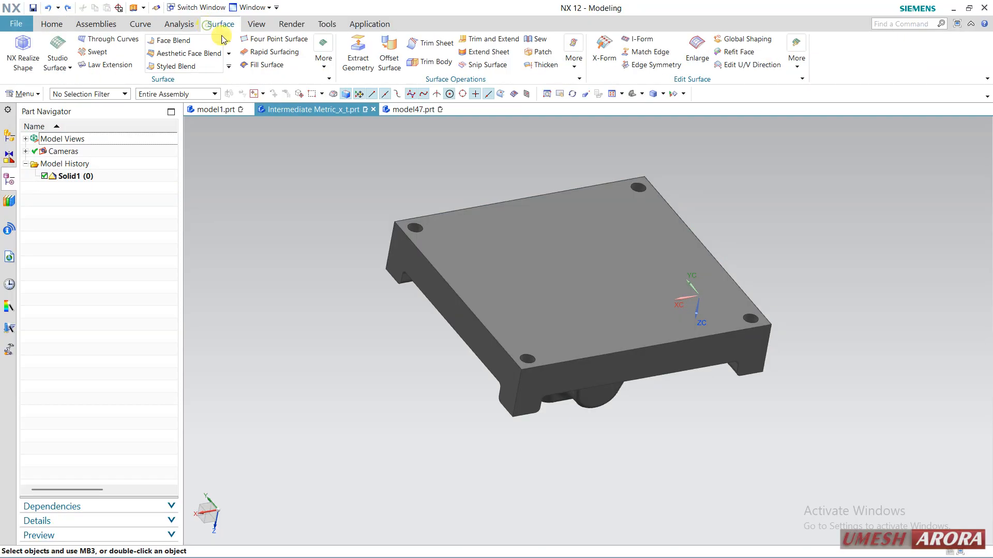
{"action": "left_click", "coordinate": [357, 54]}
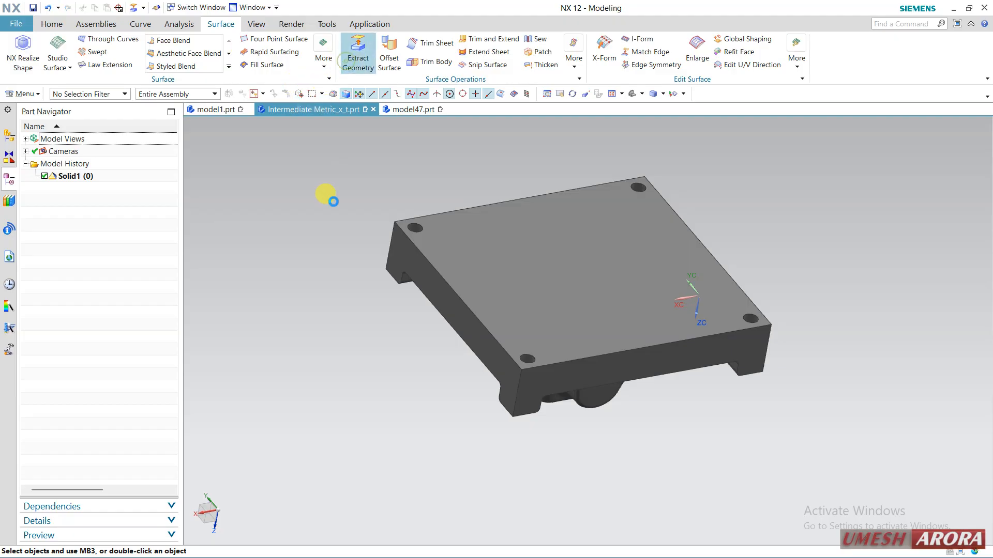
{"action": "left_click", "coordinate": [166, 84]}
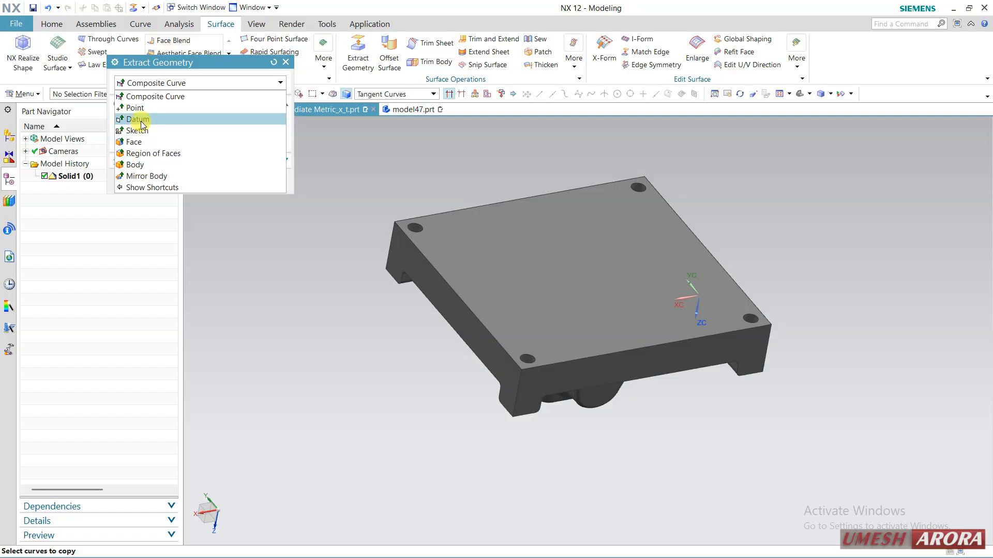
{"action": "left_click", "coordinate": [160, 165]}
{"action": "left_click", "coordinate": [457, 254]}
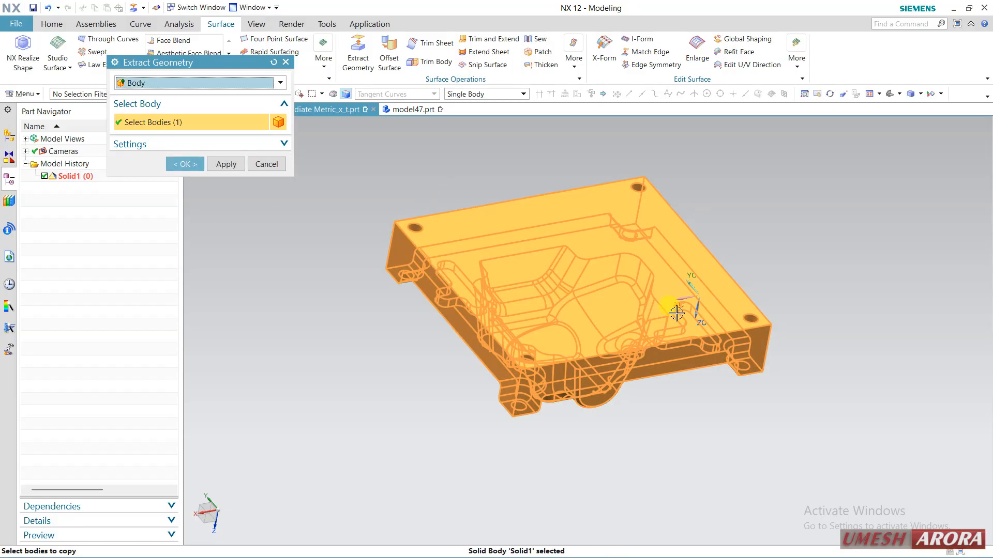
{"action": "left_click", "coordinate": [199, 164]}
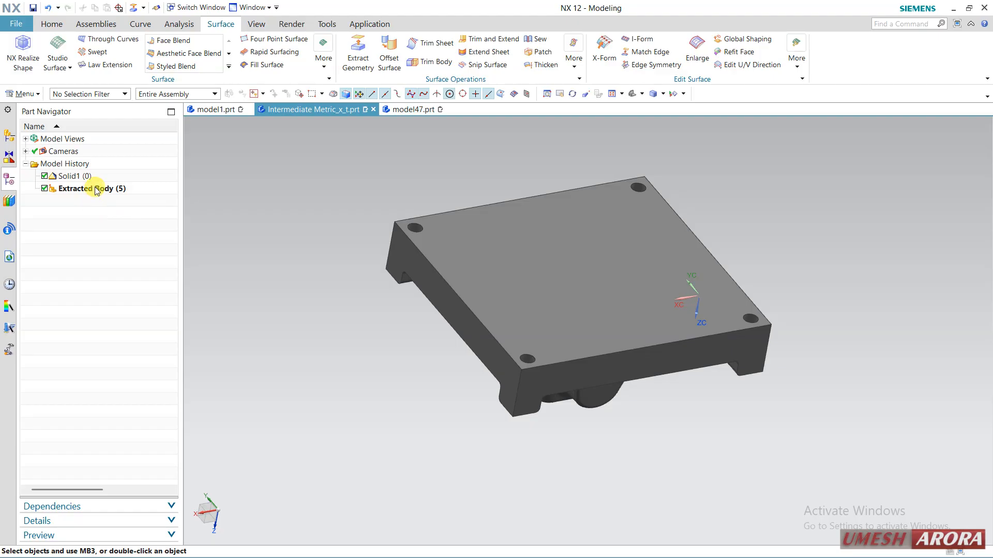
Delete the extracted body from the model history.
{"action": "left_click", "coordinate": [96, 189]}
{"action": "right_click", "coordinate": [95, 191]}
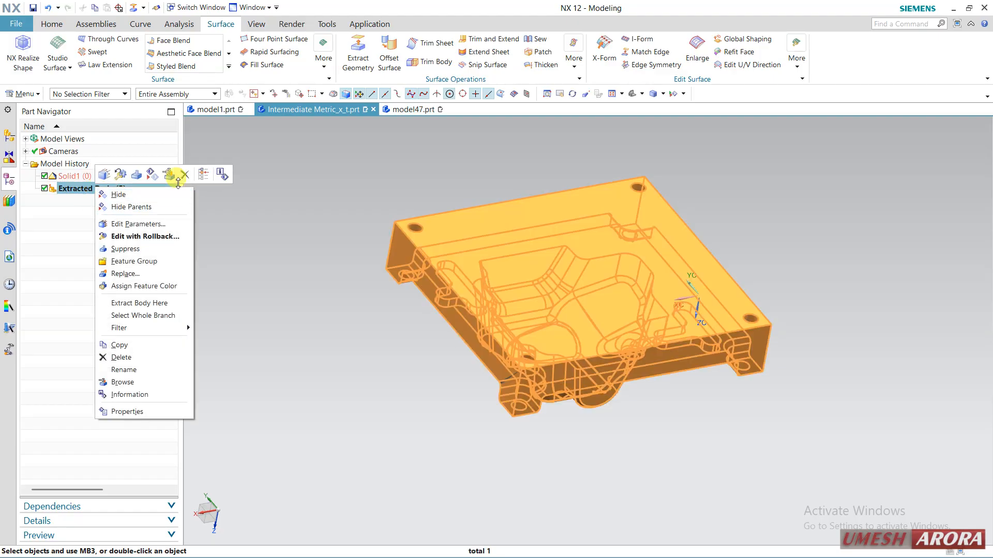
{"action": "left_click", "coordinate": [172, 172]}
{"action": "middle_click_drag", "start_coordinate": [692, 443], "coordinate": [727, 290]}
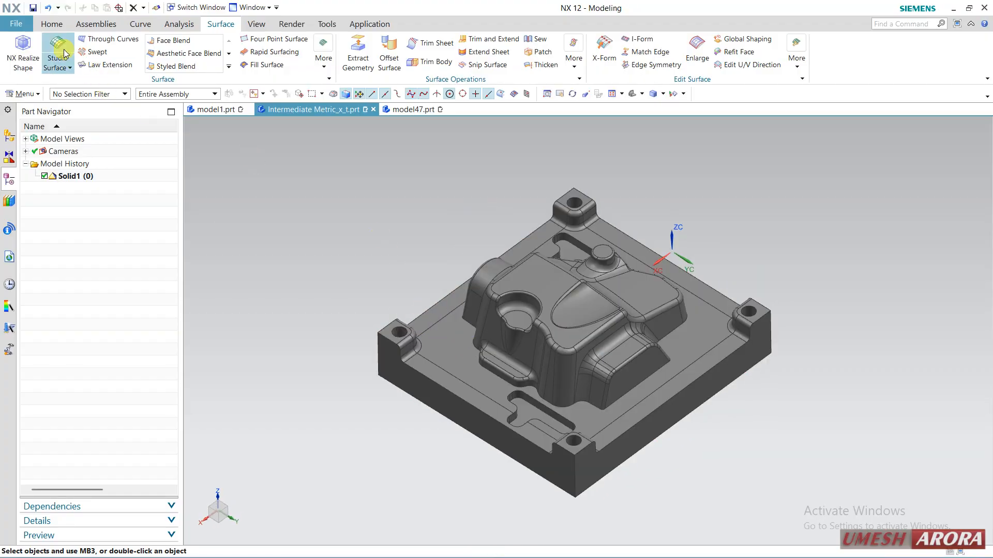
{"action": "left_click", "coordinate": [50, 24]}
{"action": "left_click", "coordinate": [25, 94]}
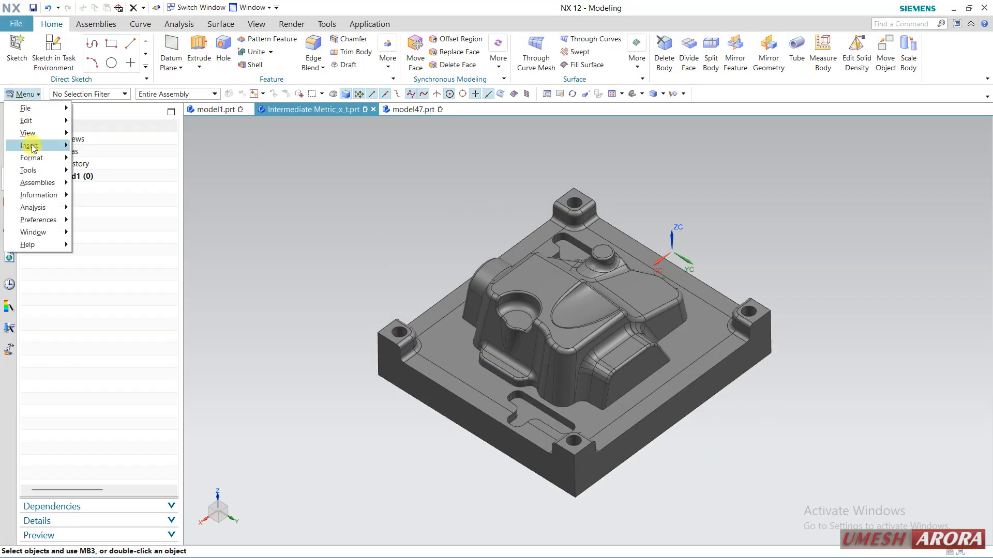
{"action": "mouse_move", "coordinate": [31, 145]}
{"action": "mouse_move", "coordinate": [147, 256]}
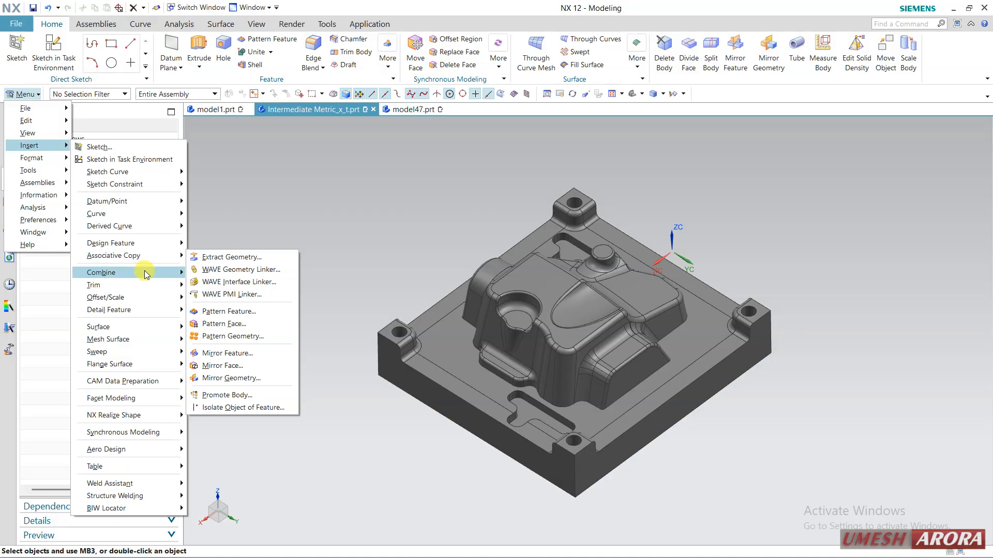
{"action": "mouse_move", "coordinate": [145, 274]}
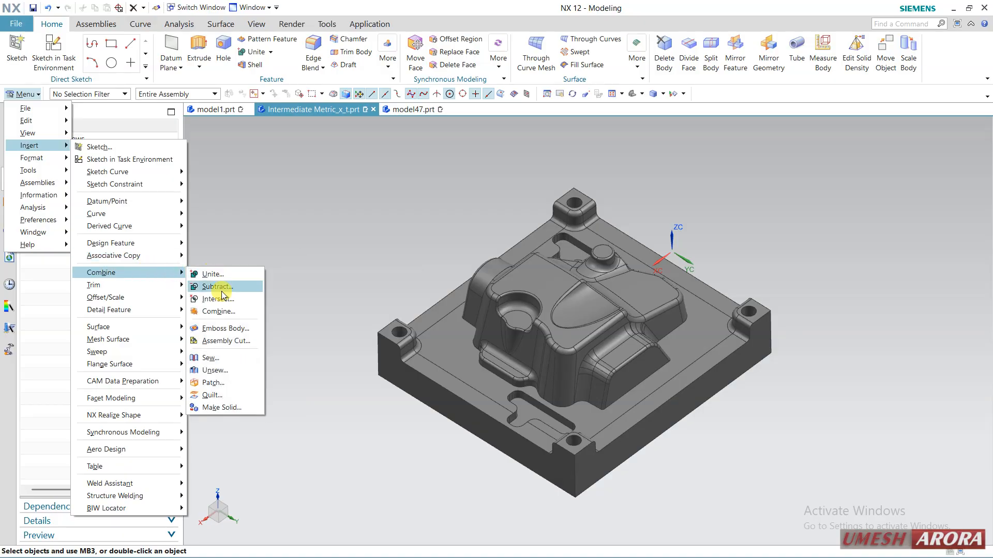
{"action": "left_click", "coordinate": [320, 277]}
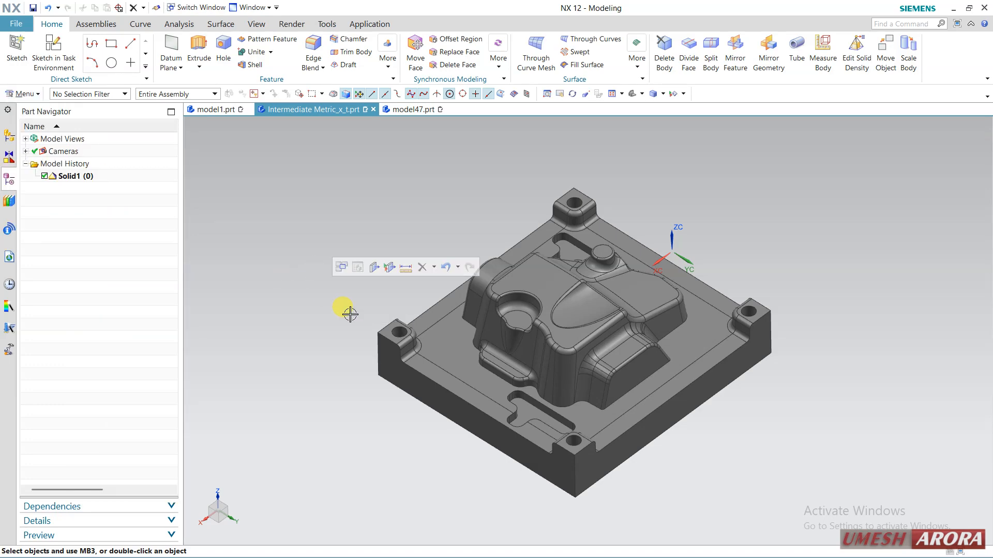
{"action": "right_click_drag", "start_coordinate": [349, 314], "coordinate": [312, 310]}
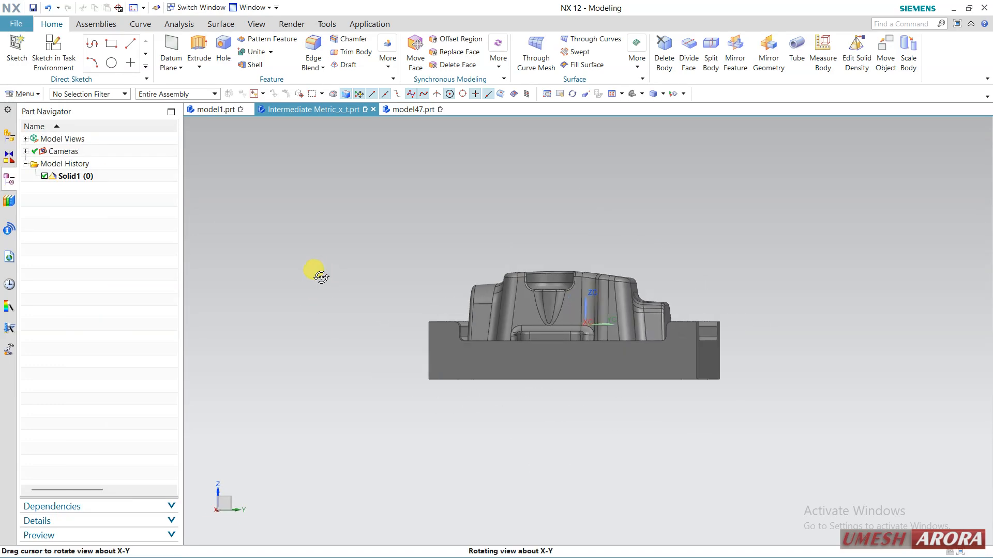